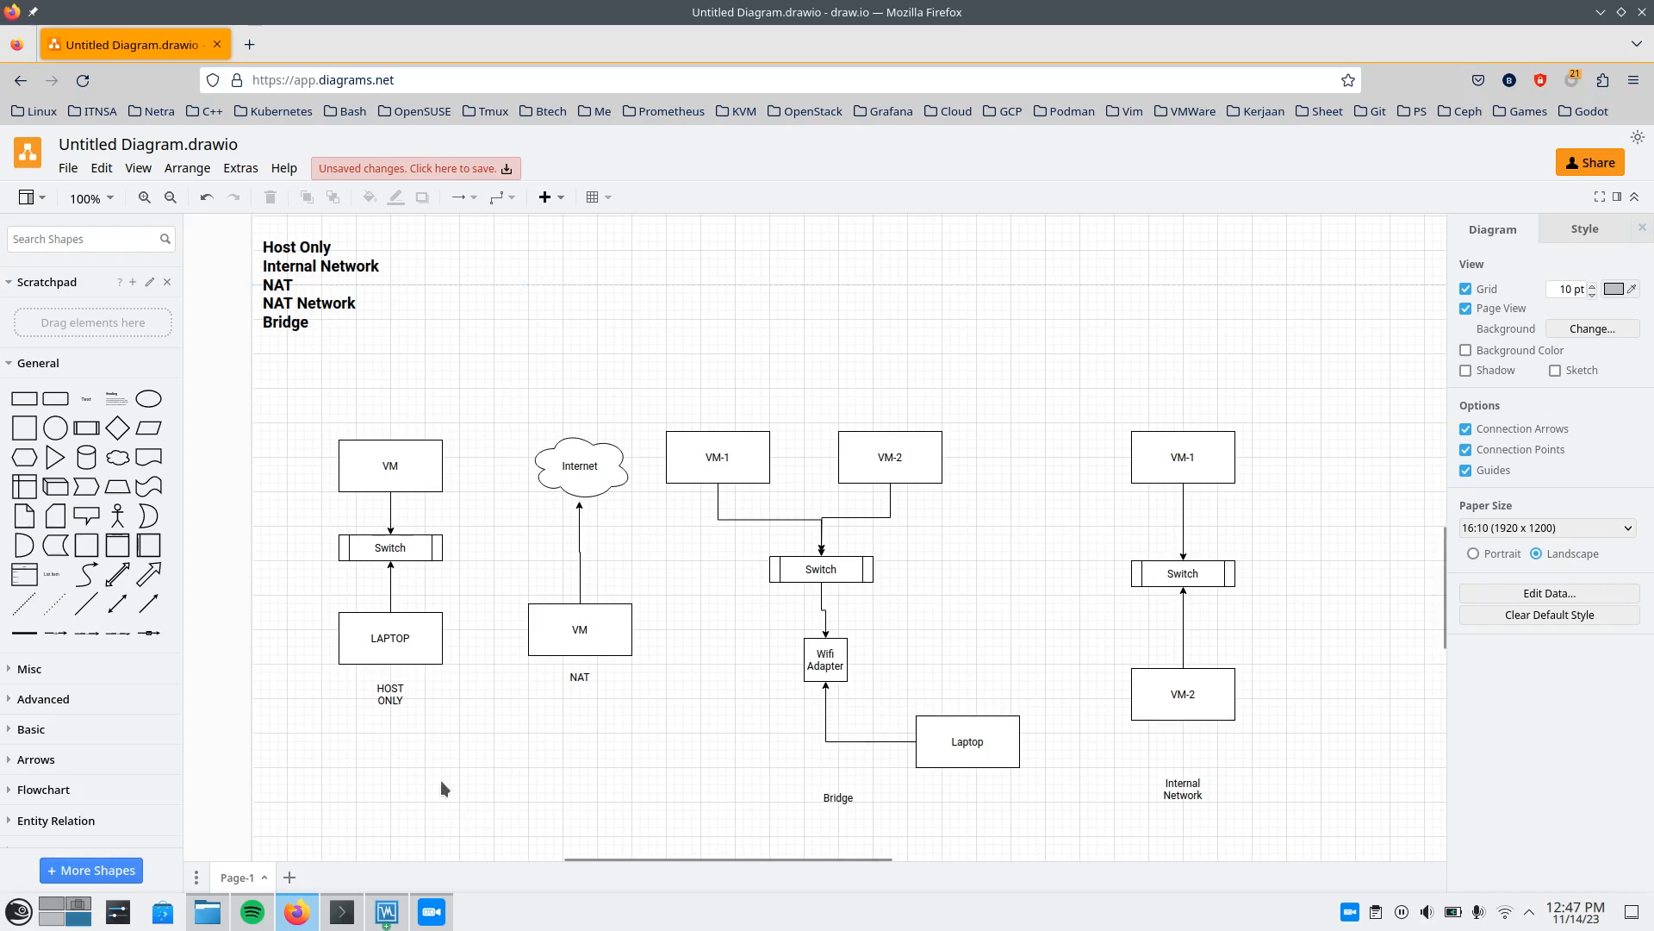
Switch to Oracle VM VirtualBox Manager and compare the details of the ubuntu-test and Ubuntu Desktop machines.
{"action": "left_click", "coordinate": [387, 911]}
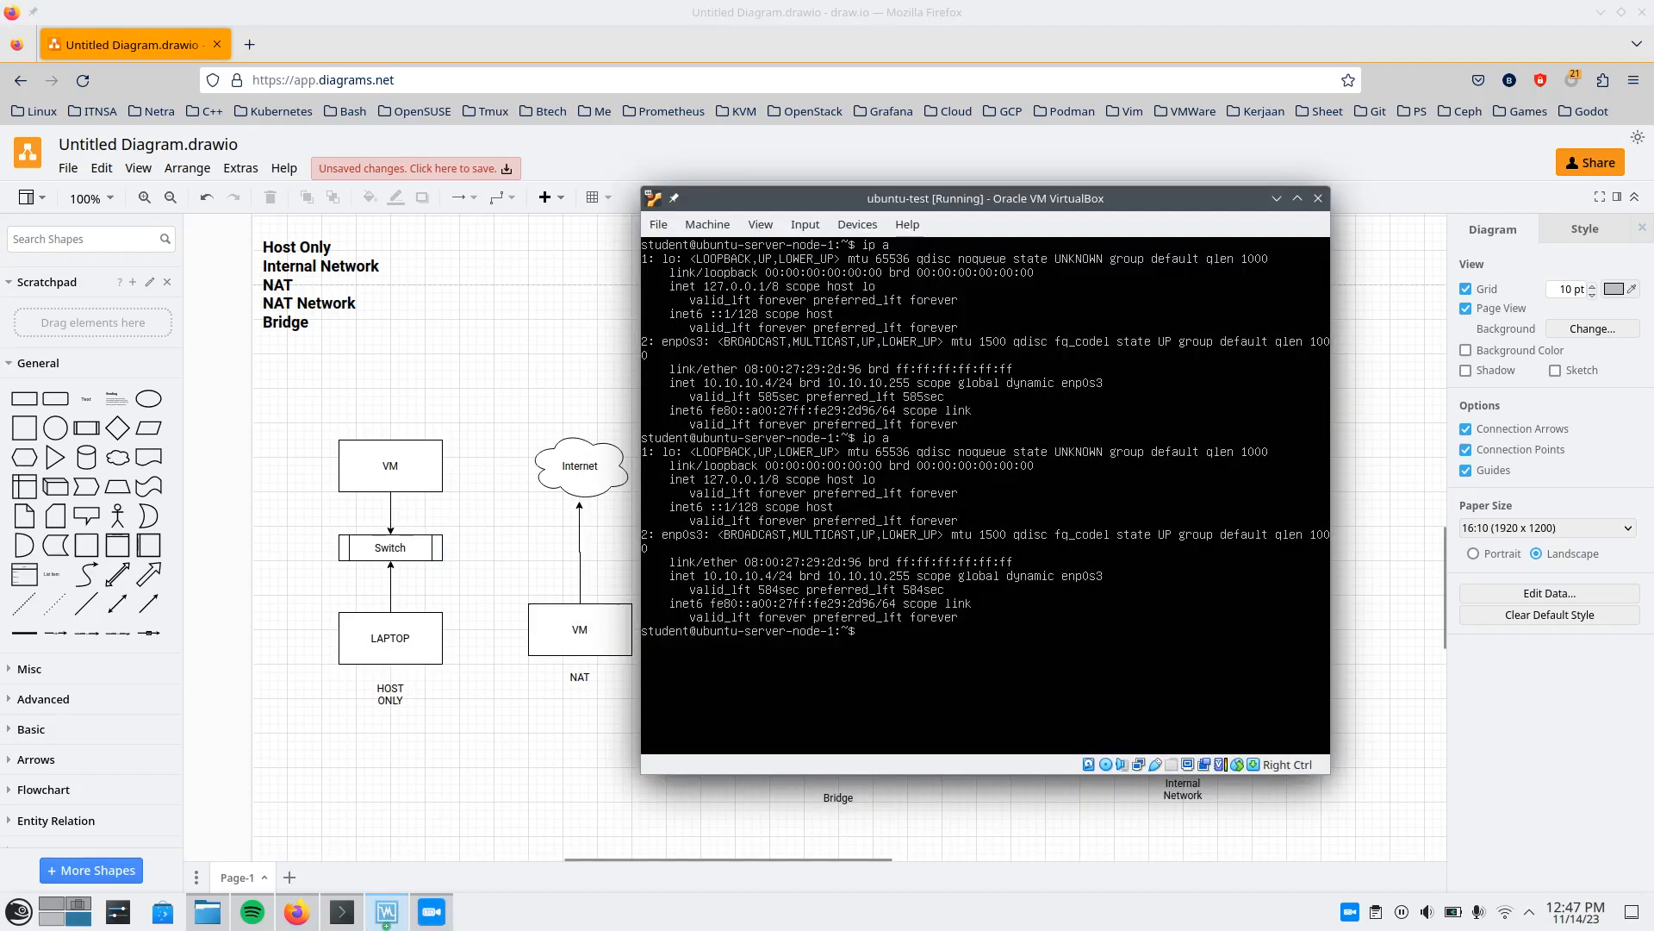
{"action": "left_click", "coordinate": [397, 916]}
{"action": "left_click", "coordinate": [396, 917]}
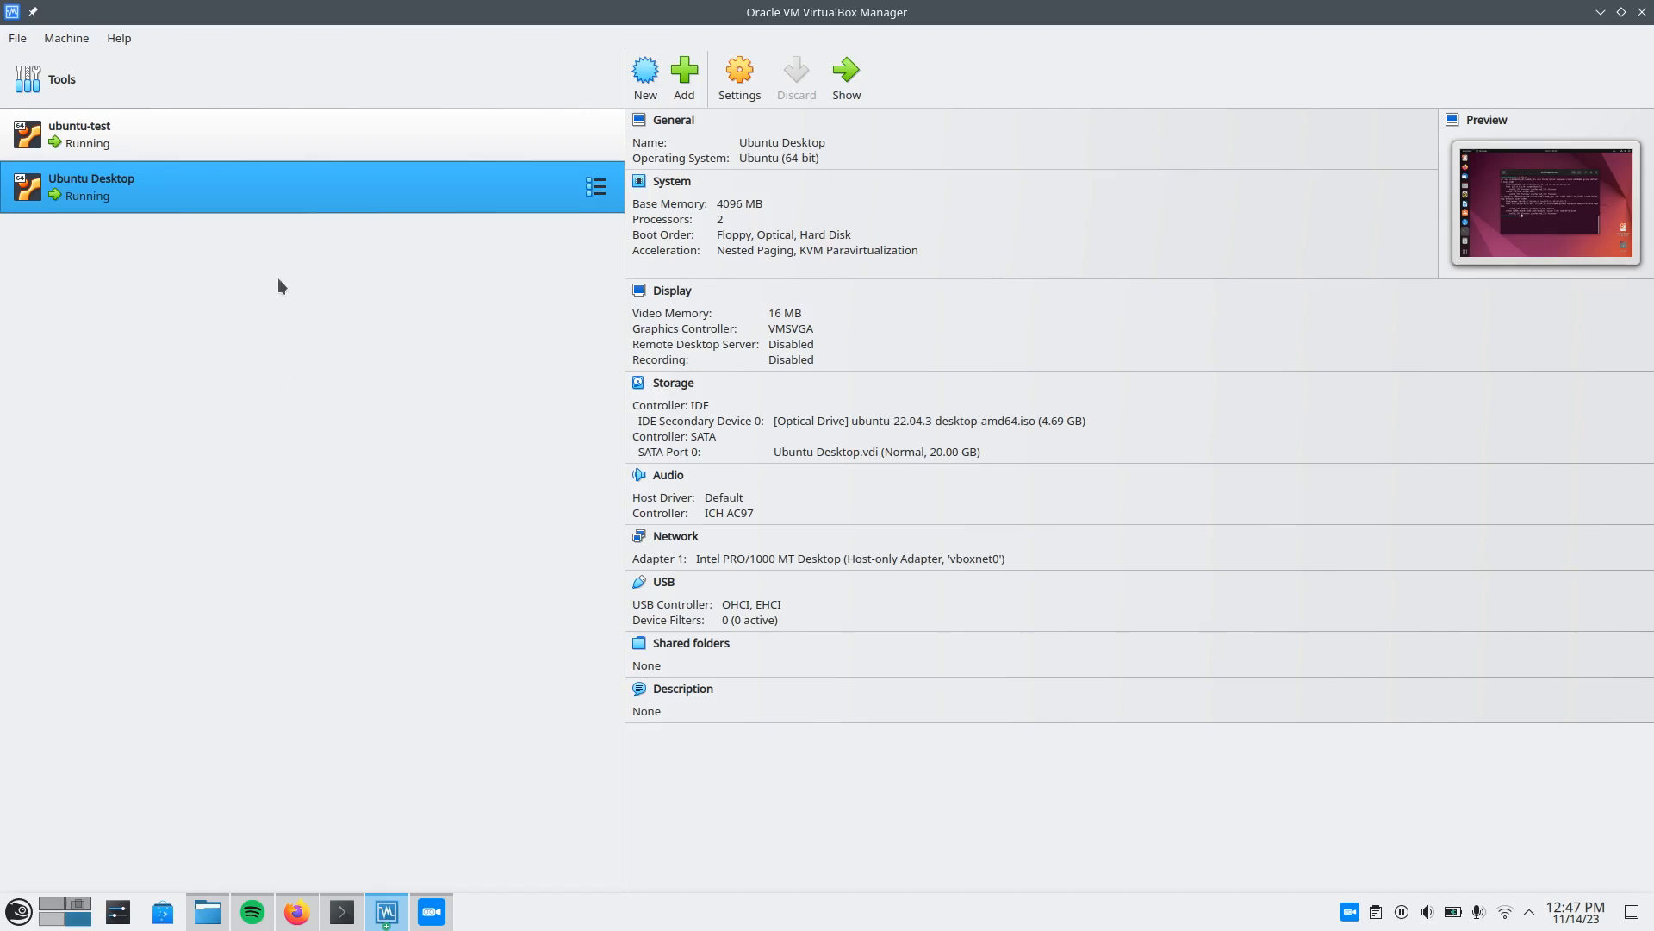
{"action": "left_click", "coordinate": [269, 138]}
{"action": "left_click", "coordinate": [256, 203]}
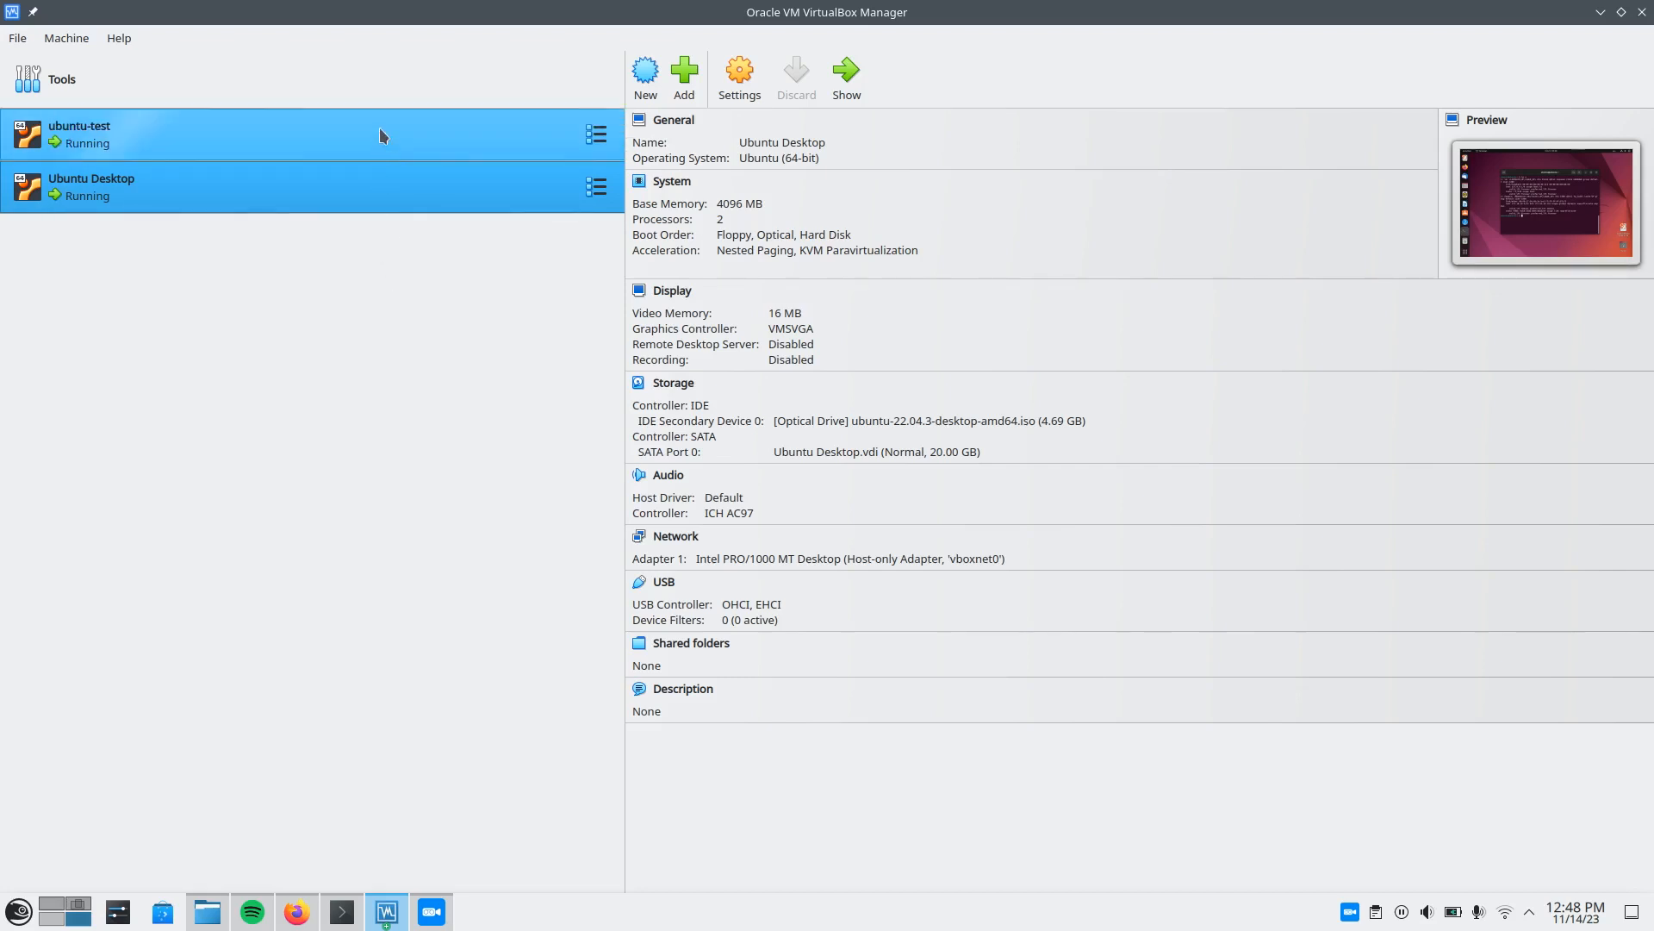
{"action": "left_click", "coordinate": [384, 151]}
{"action": "left_click", "coordinate": [398, 175]}
{"action": "left_click", "coordinate": [406, 138]}
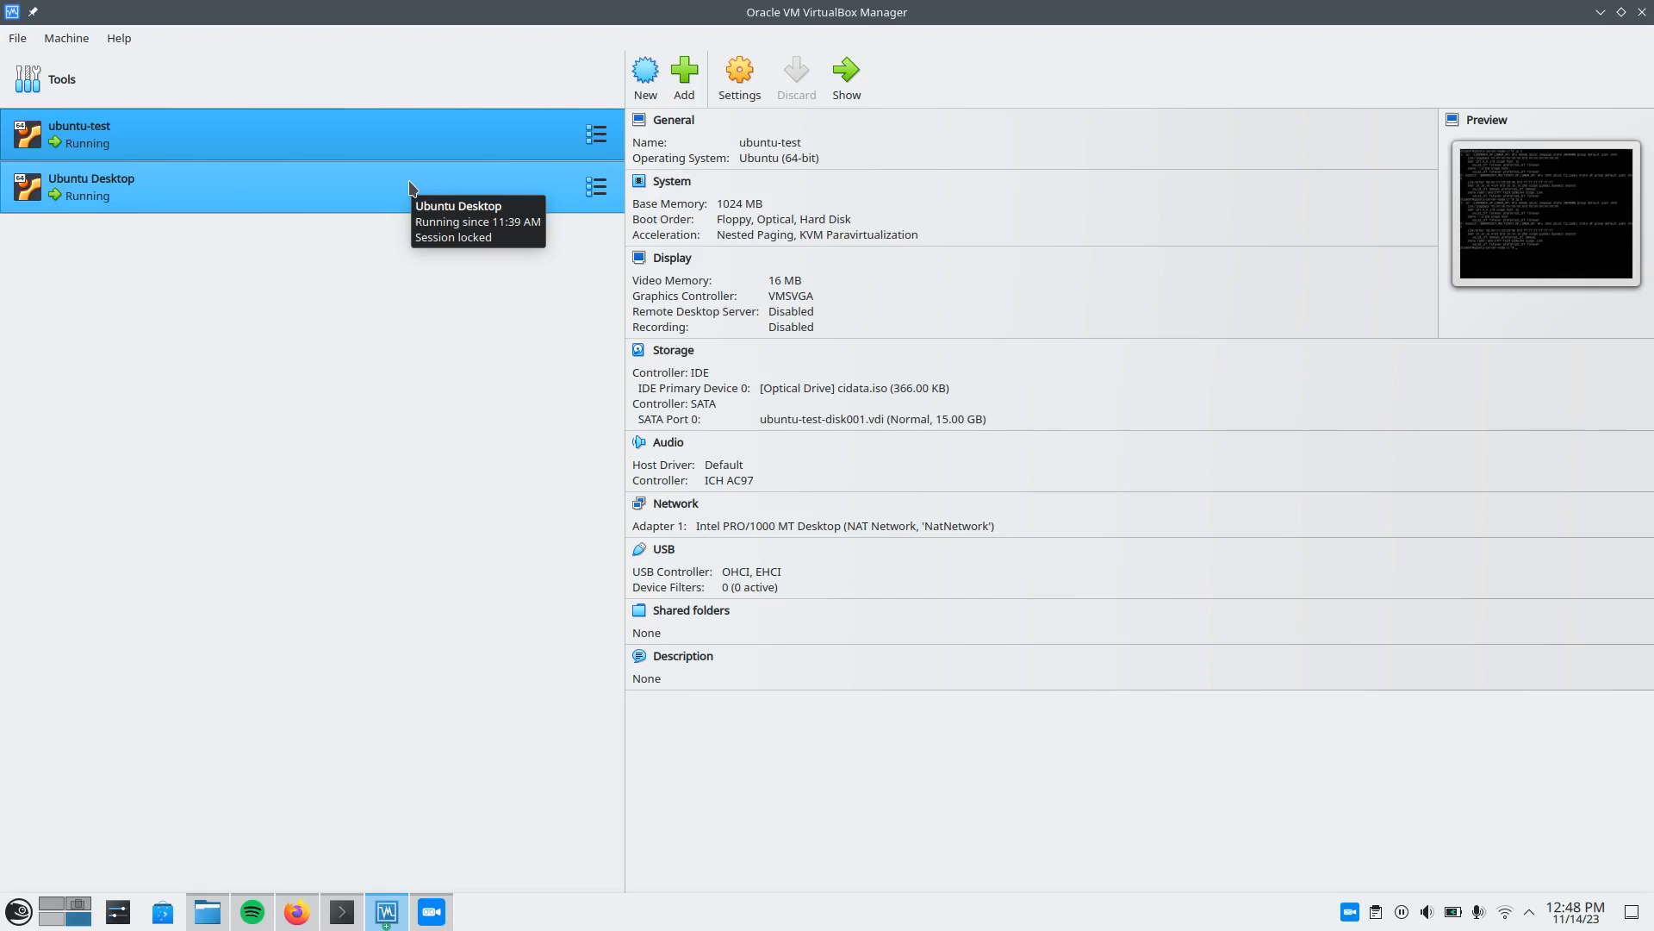
{"action": "left_click", "coordinate": [400, 181]}
{"action": "left_click", "coordinate": [413, 130]}
{"action": "left_click", "coordinate": [414, 200]}
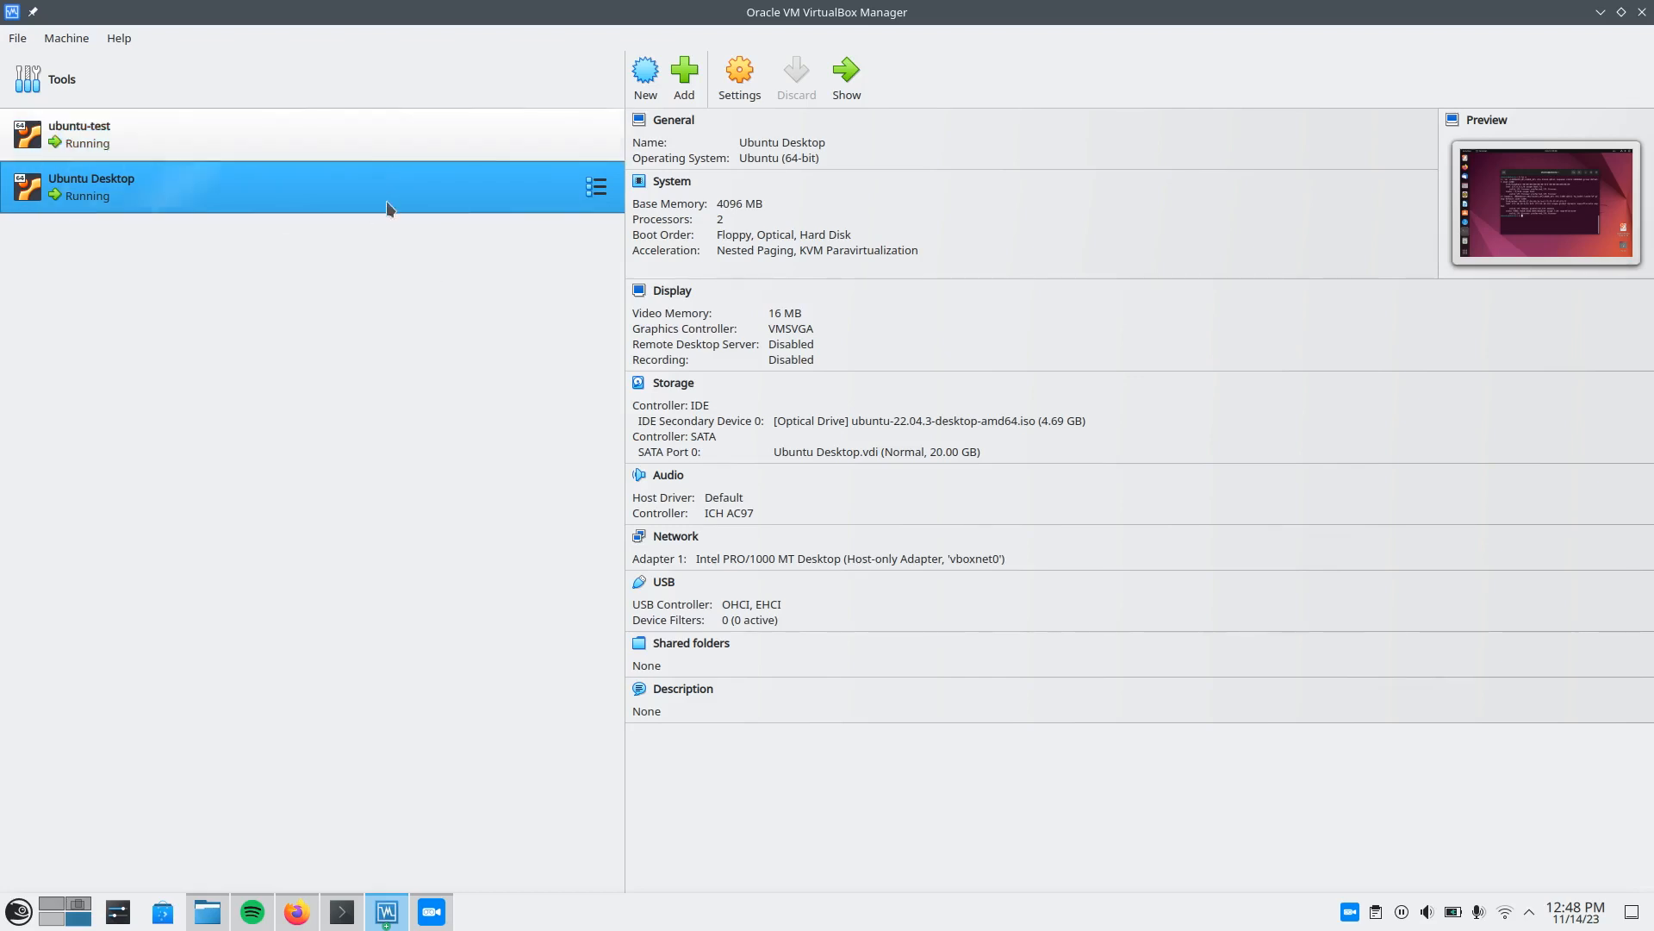
{"action": "left_click", "coordinate": [349, 158], "text": "ctrl"}
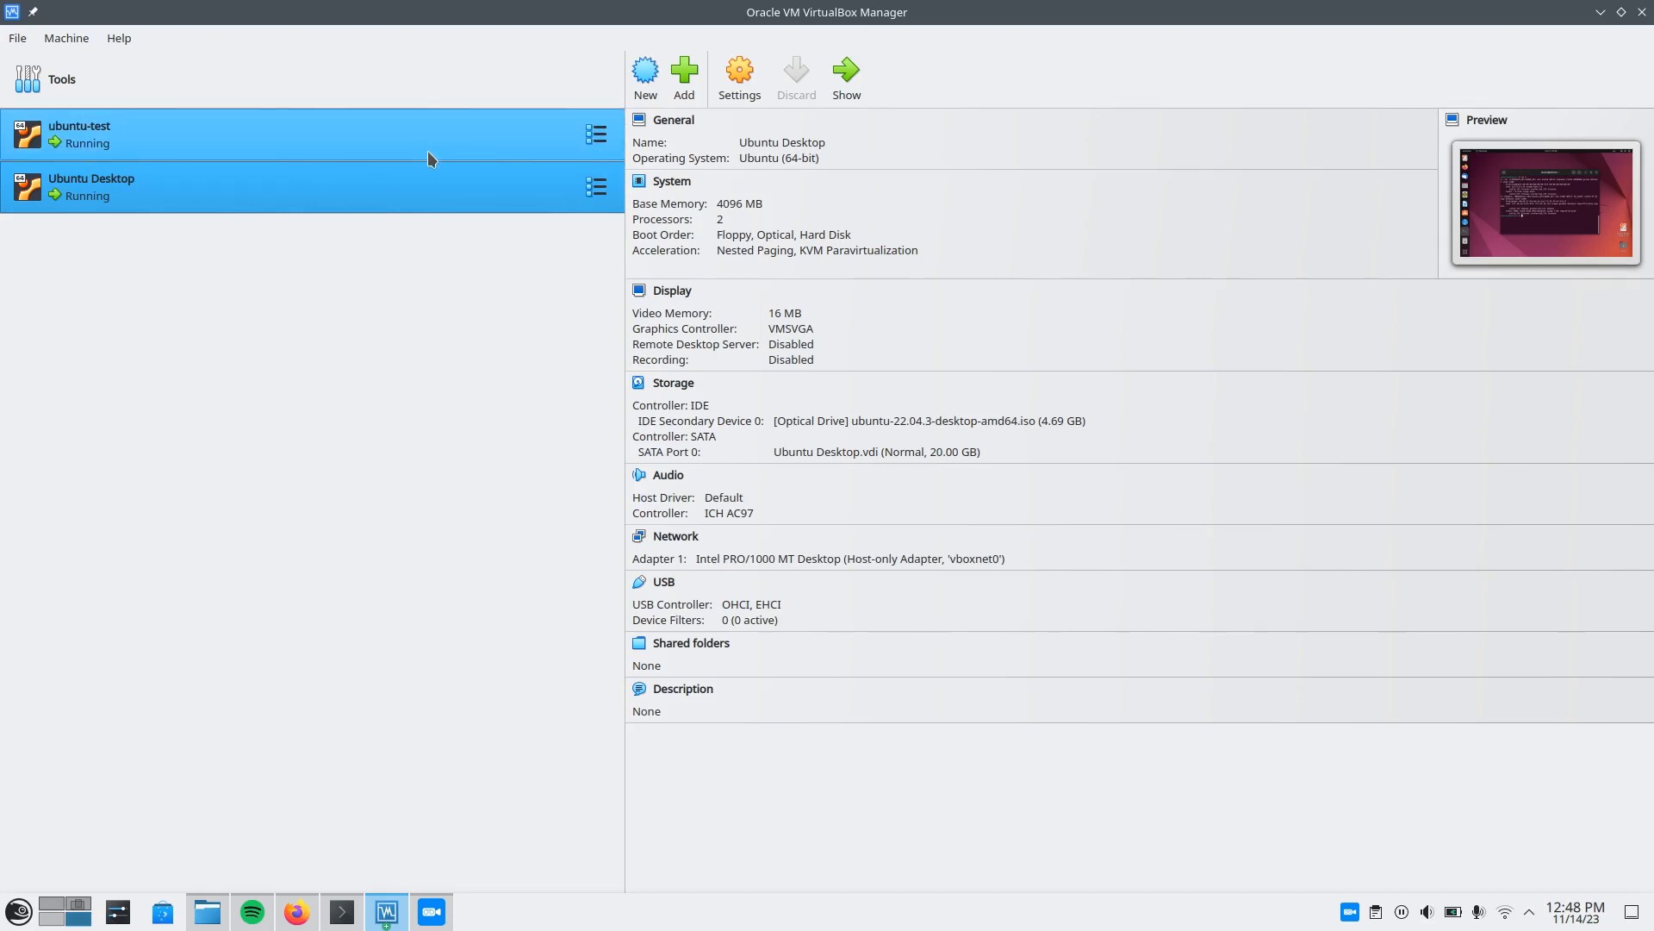
{"action": "left_click", "coordinate": [476, 157], "text": "ctrl"}
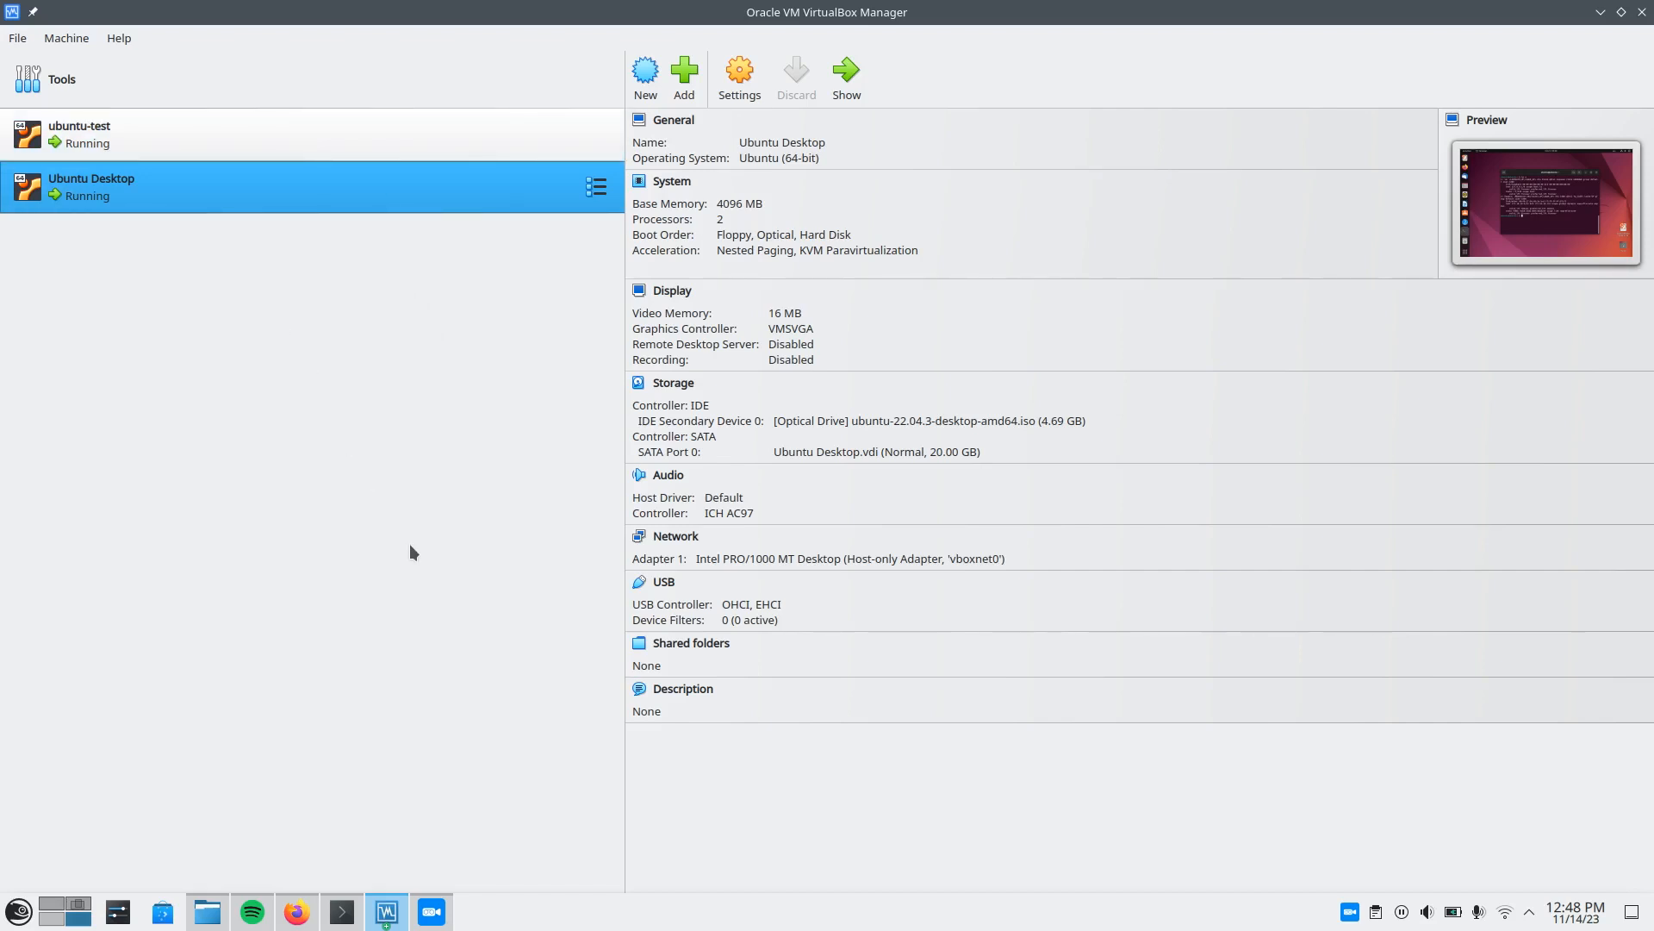
Switch back to the draw.io network diagram in Firefox and examine the Host Only layout of VM, Switch and Laptop.
{"action": "left_click", "coordinate": [297, 912]}
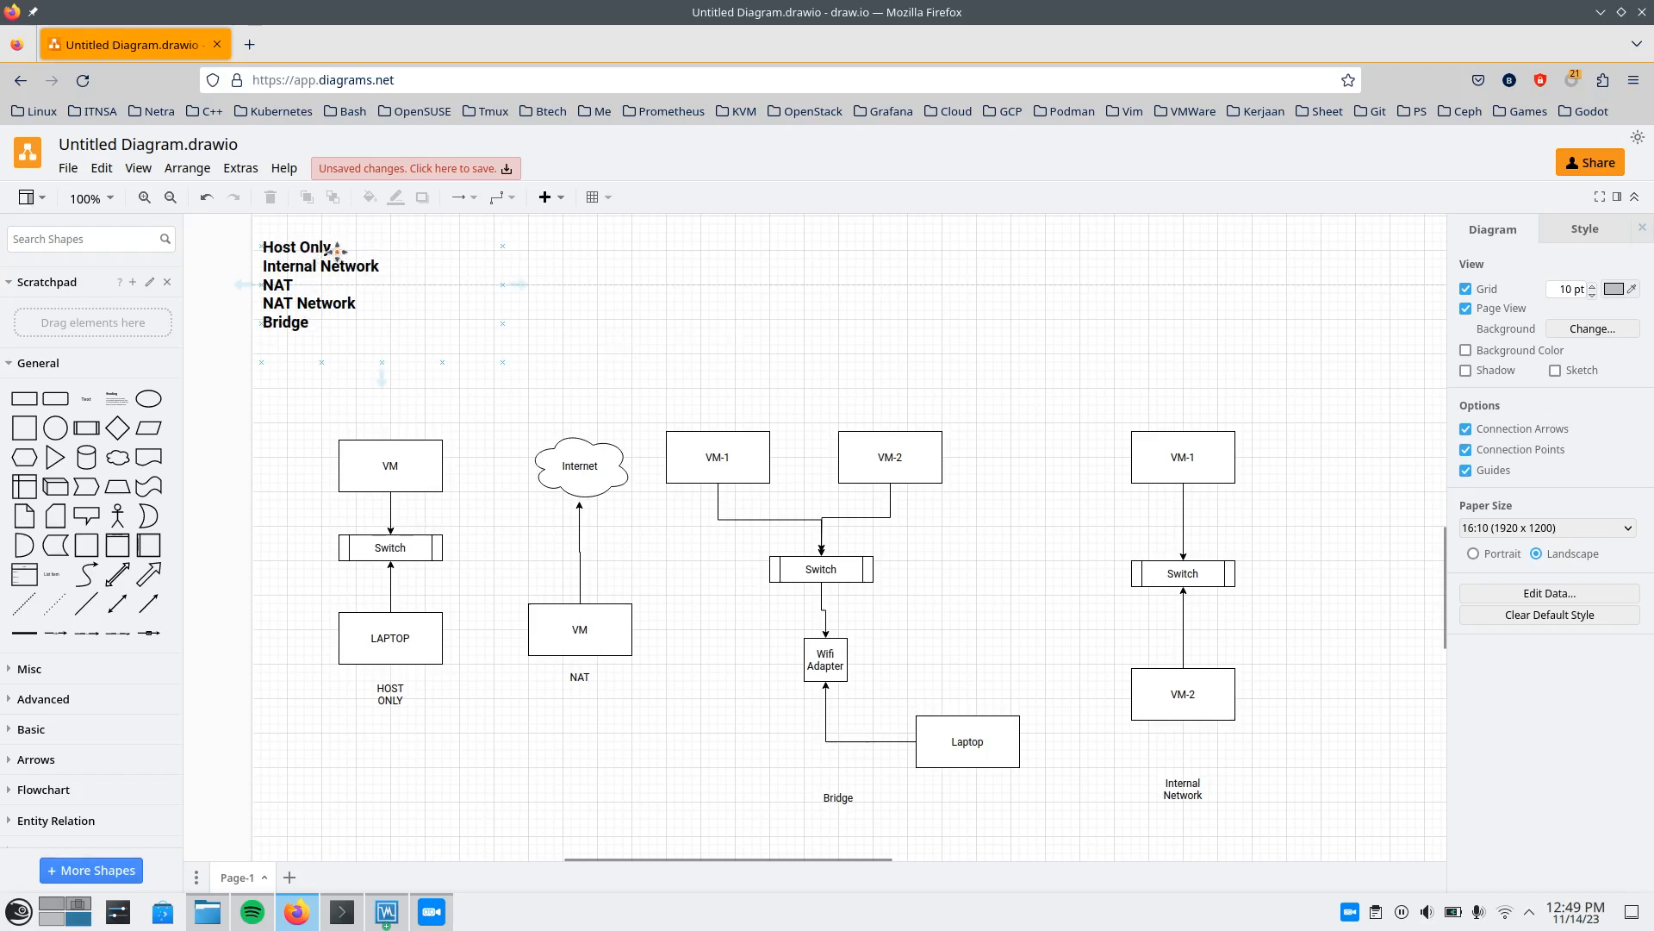
{"action": "scroll", "coordinate": [653, 303], "scroll_direction": "down", "scroll_amount": 1}
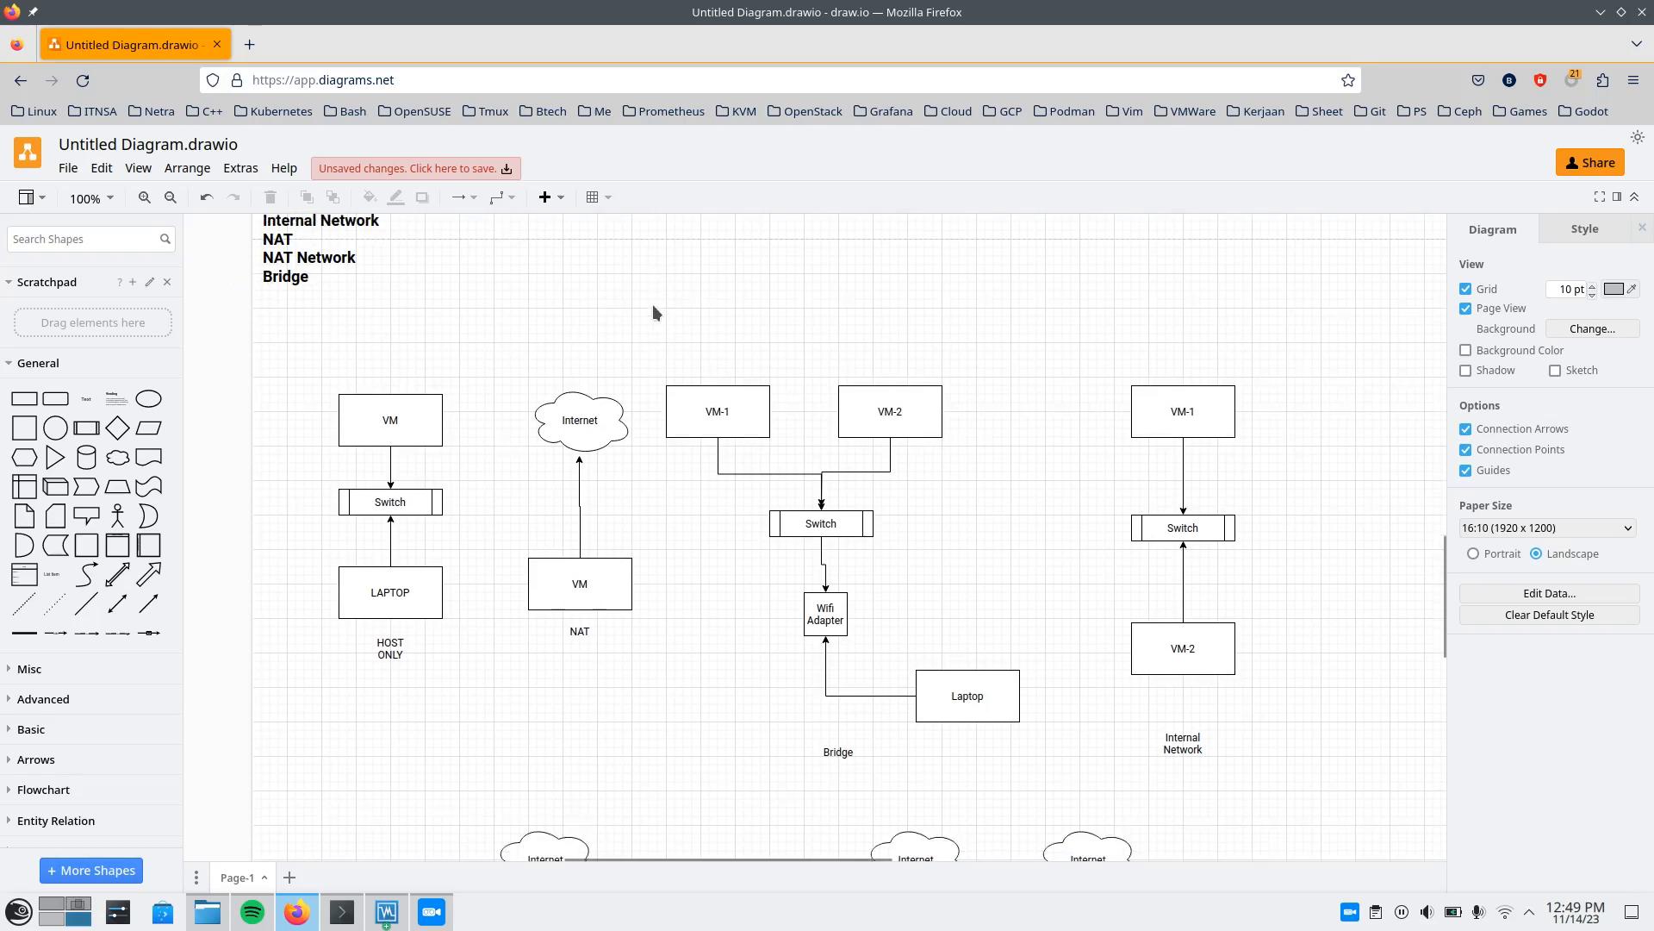
{"action": "scroll", "coordinate": [651, 289], "scroll_direction": "down", "scroll_amount": 1}
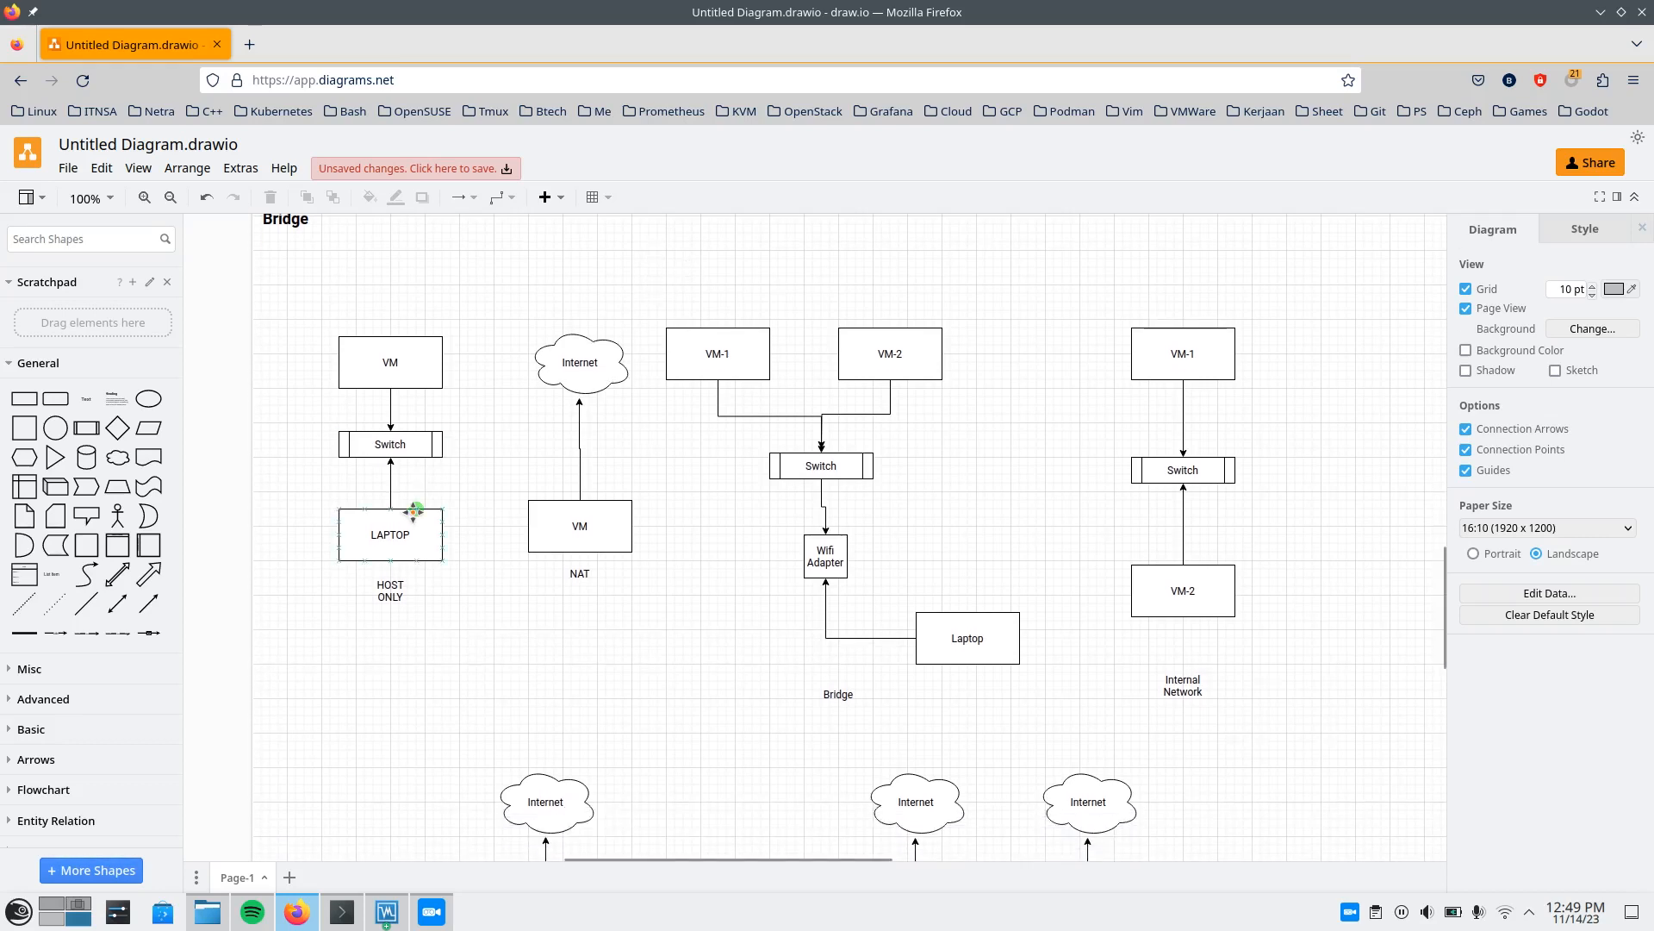
{"action": "left_click", "coordinate": [386, 535]}
{"action": "left_click", "coordinate": [277, 428]}
{"action": "scroll", "coordinate": [278, 427], "scroll_direction": "up", "scroll_amount": 3}
{"action": "scroll", "coordinate": [312, 293], "scroll_direction": "down", "scroll_amount": 3}
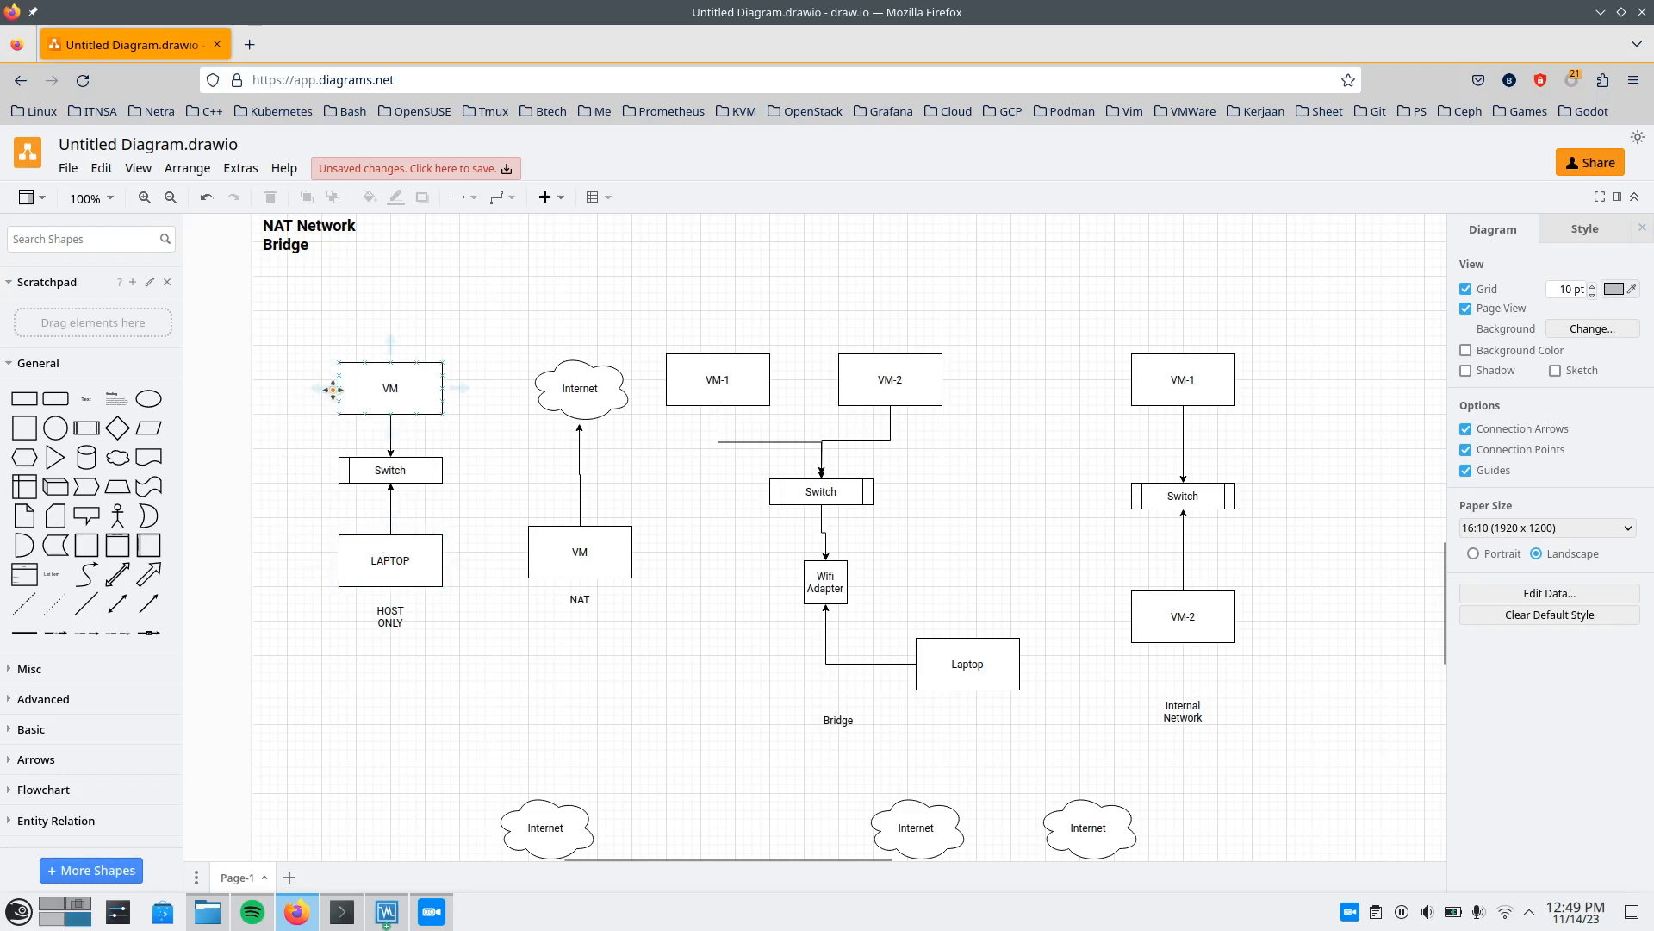
{"action": "left_click", "coordinate": [371, 389]}
{"action": "left_click", "coordinate": [493, 276]}
{"action": "left_click", "coordinate": [564, 336]}
{"action": "scroll", "coordinate": [359, 442], "scroll_direction": "down", "scroll_amount": 1}
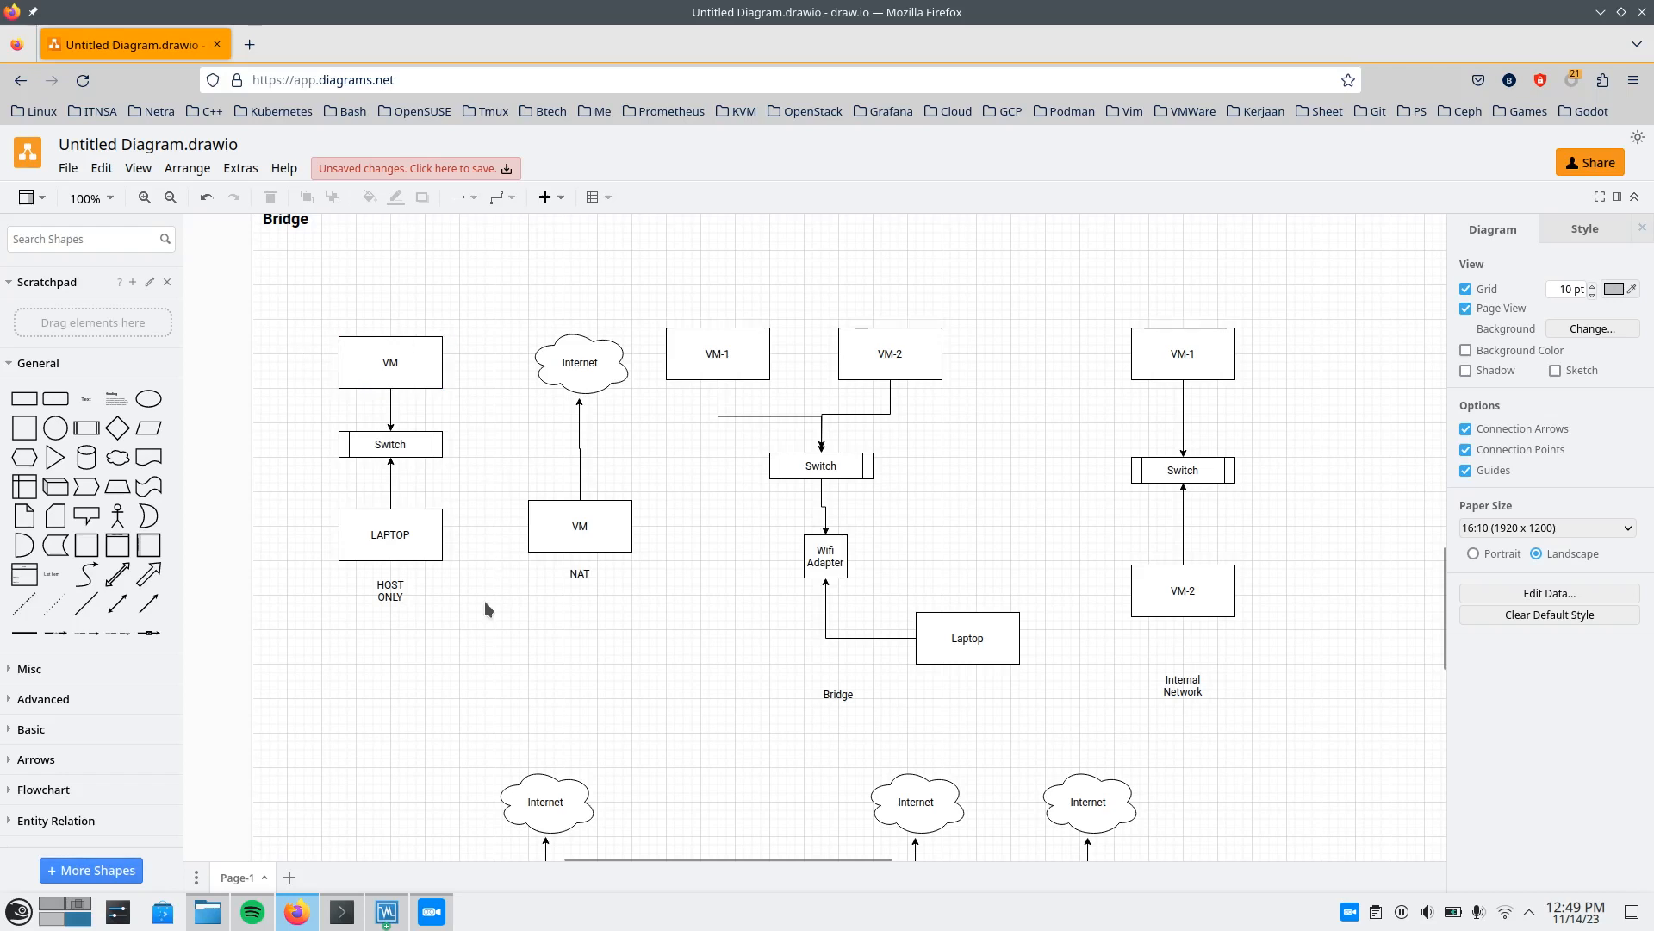
Move the VM box of the Host Only diagram to the left, making room for a second box beside it.
{"action": "left_click_drag", "start_coordinate": [389, 368], "coordinate": [297, 352]}
{"action": "left_click", "coordinate": [479, 358]}
{"action": "left_click", "coordinate": [432, 348]}
{"action": "left_click", "coordinate": [324, 364]}
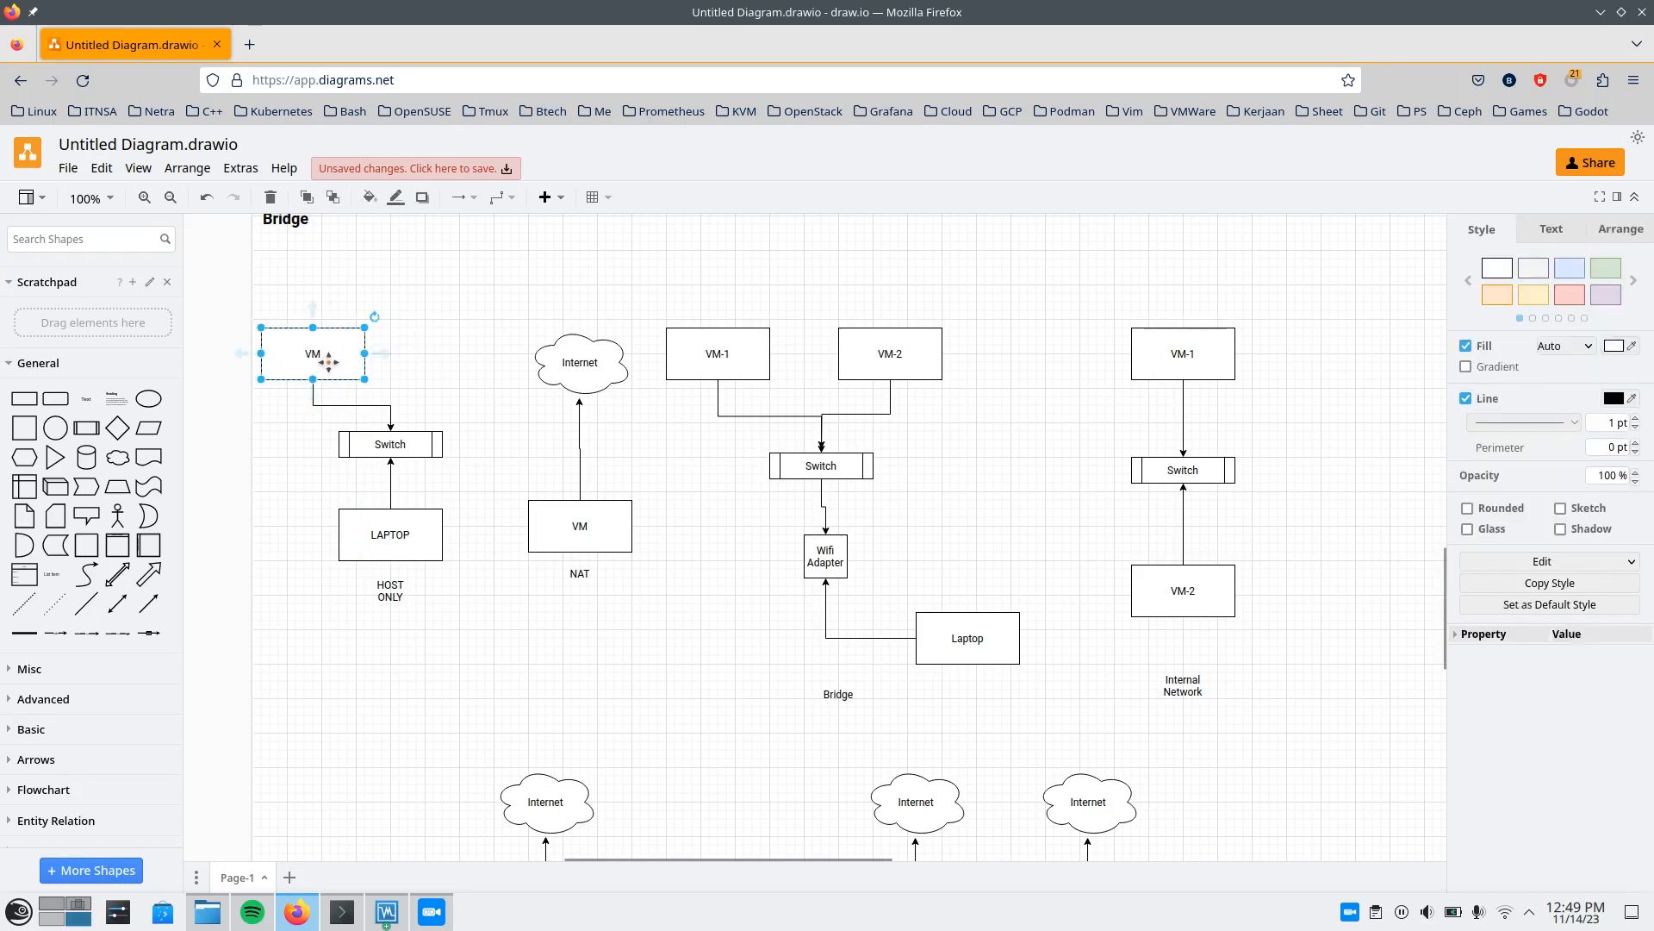
Duplicate the Host Only VM box with its arrow to the right of the original and attach the arrow to the Switch's top centre.
{"action": "left_click_drag", "start_coordinate": [321, 350], "coordinate": [435, 443]}
{"action": "left_click", "coordinate": [429, 382]}
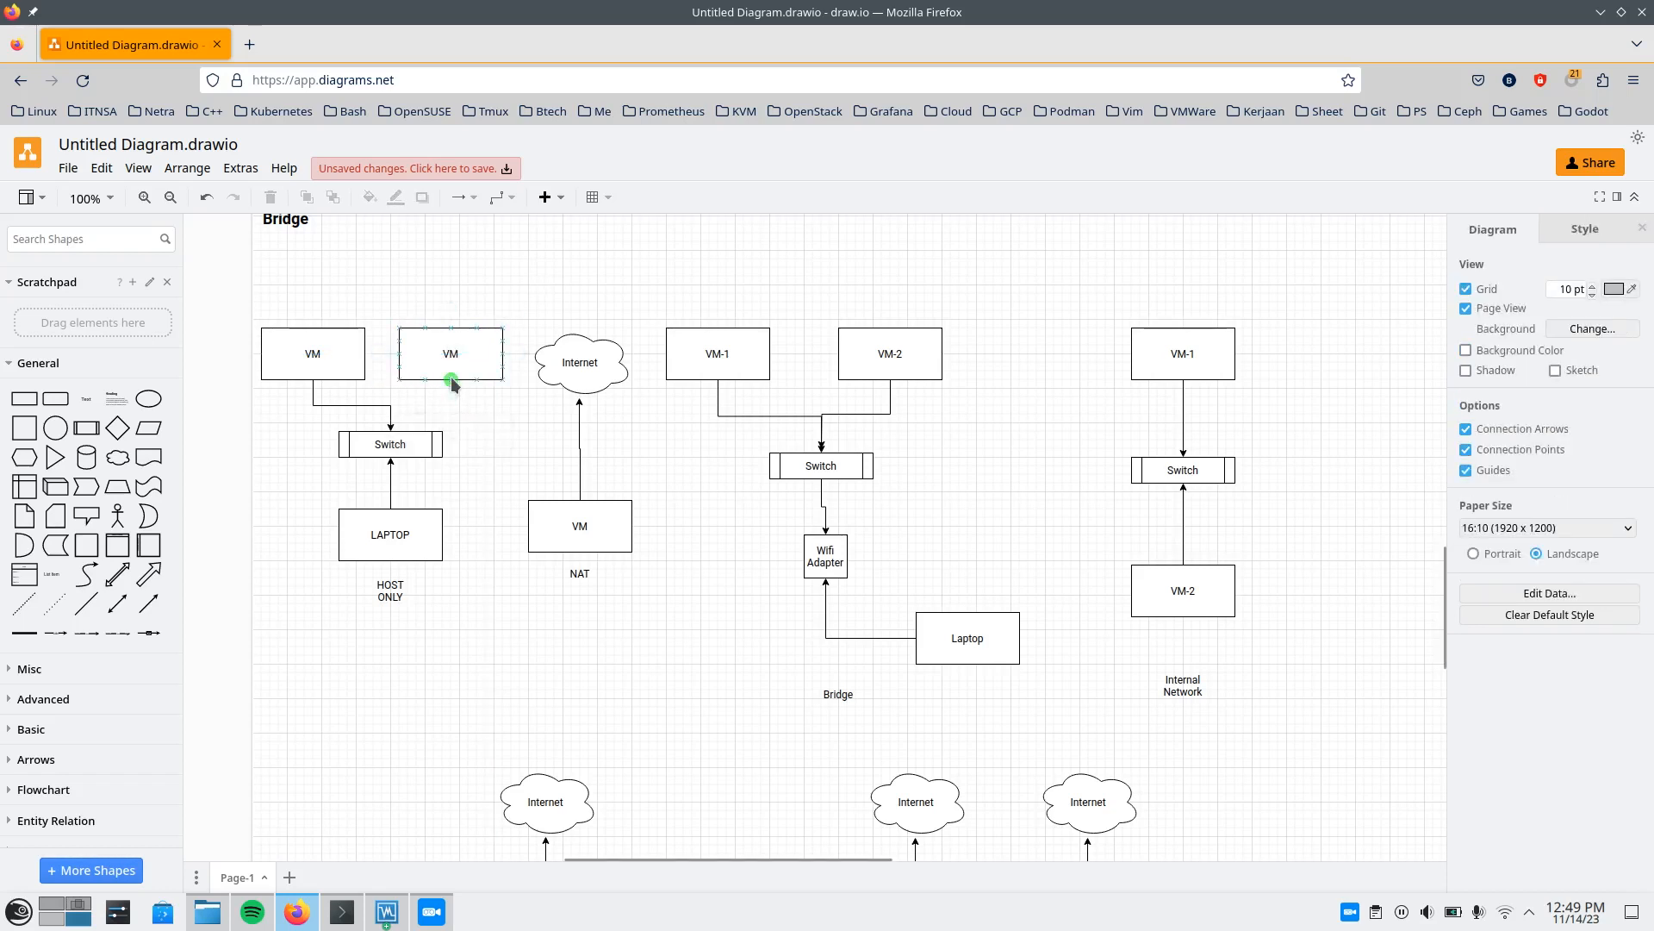
{"action": "left_click", "coordinate": [390, 418]}
{"action": "left_click", "coordinate": [496, 412]}
{"action": "scroll", "coordinate": [298, 479], "scroll_direction": "up", "scroll_amount": 3}
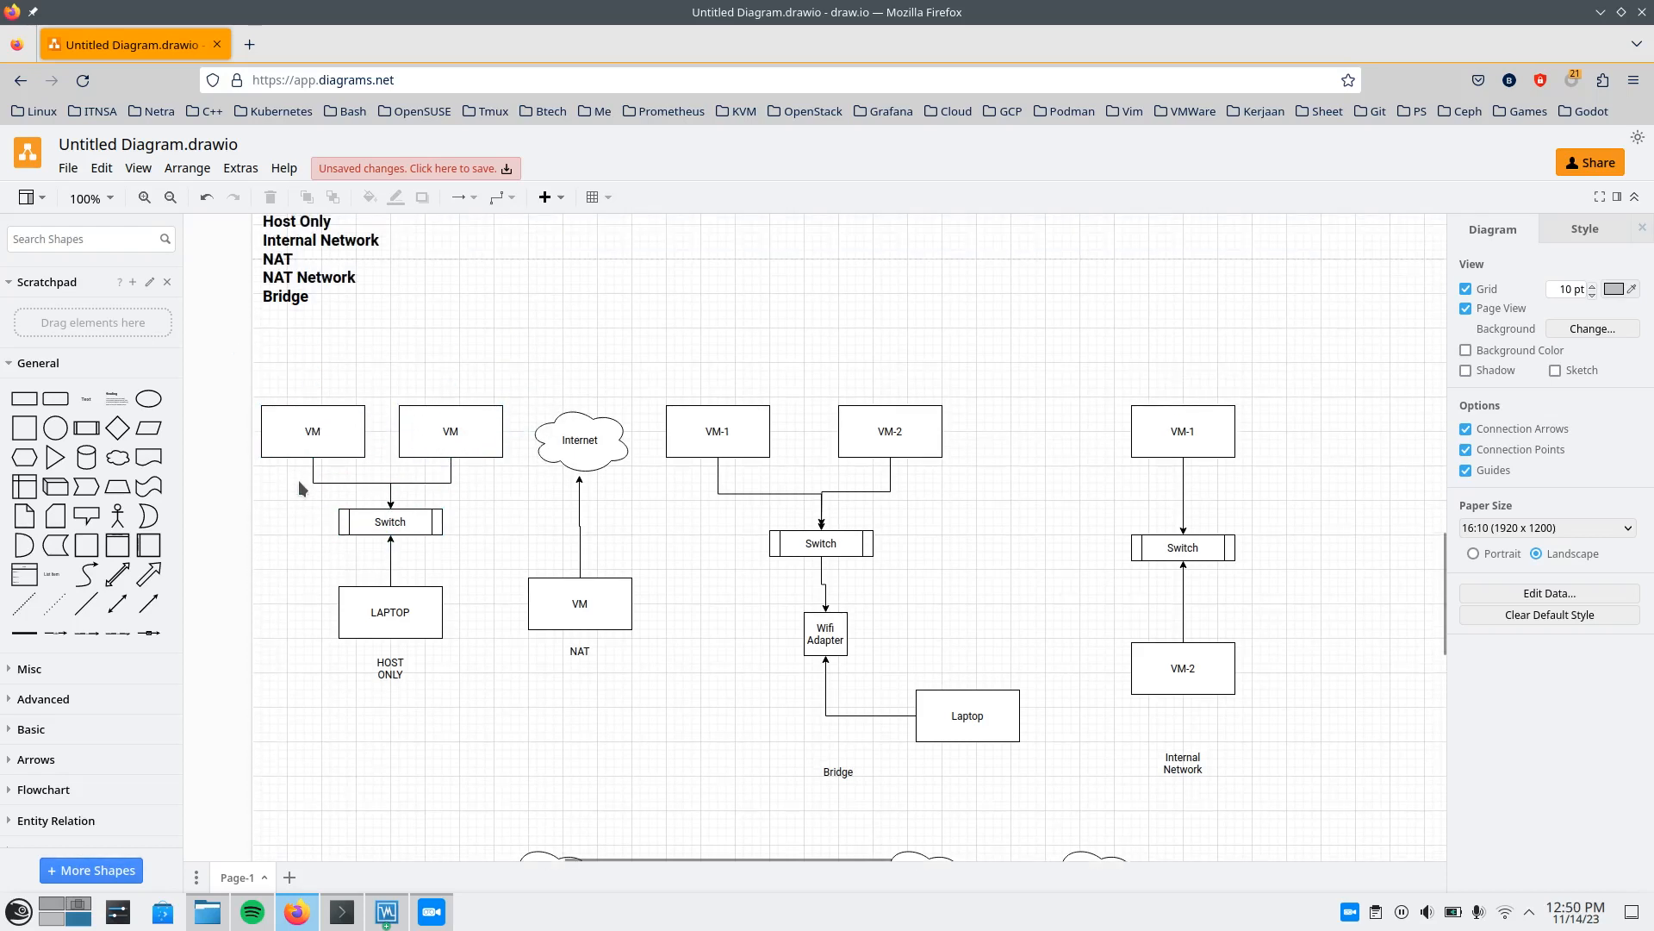
{"action": "scroll", "coordinate": [309, 487], "scroll_direction": "down", "scroll_amount": 4}
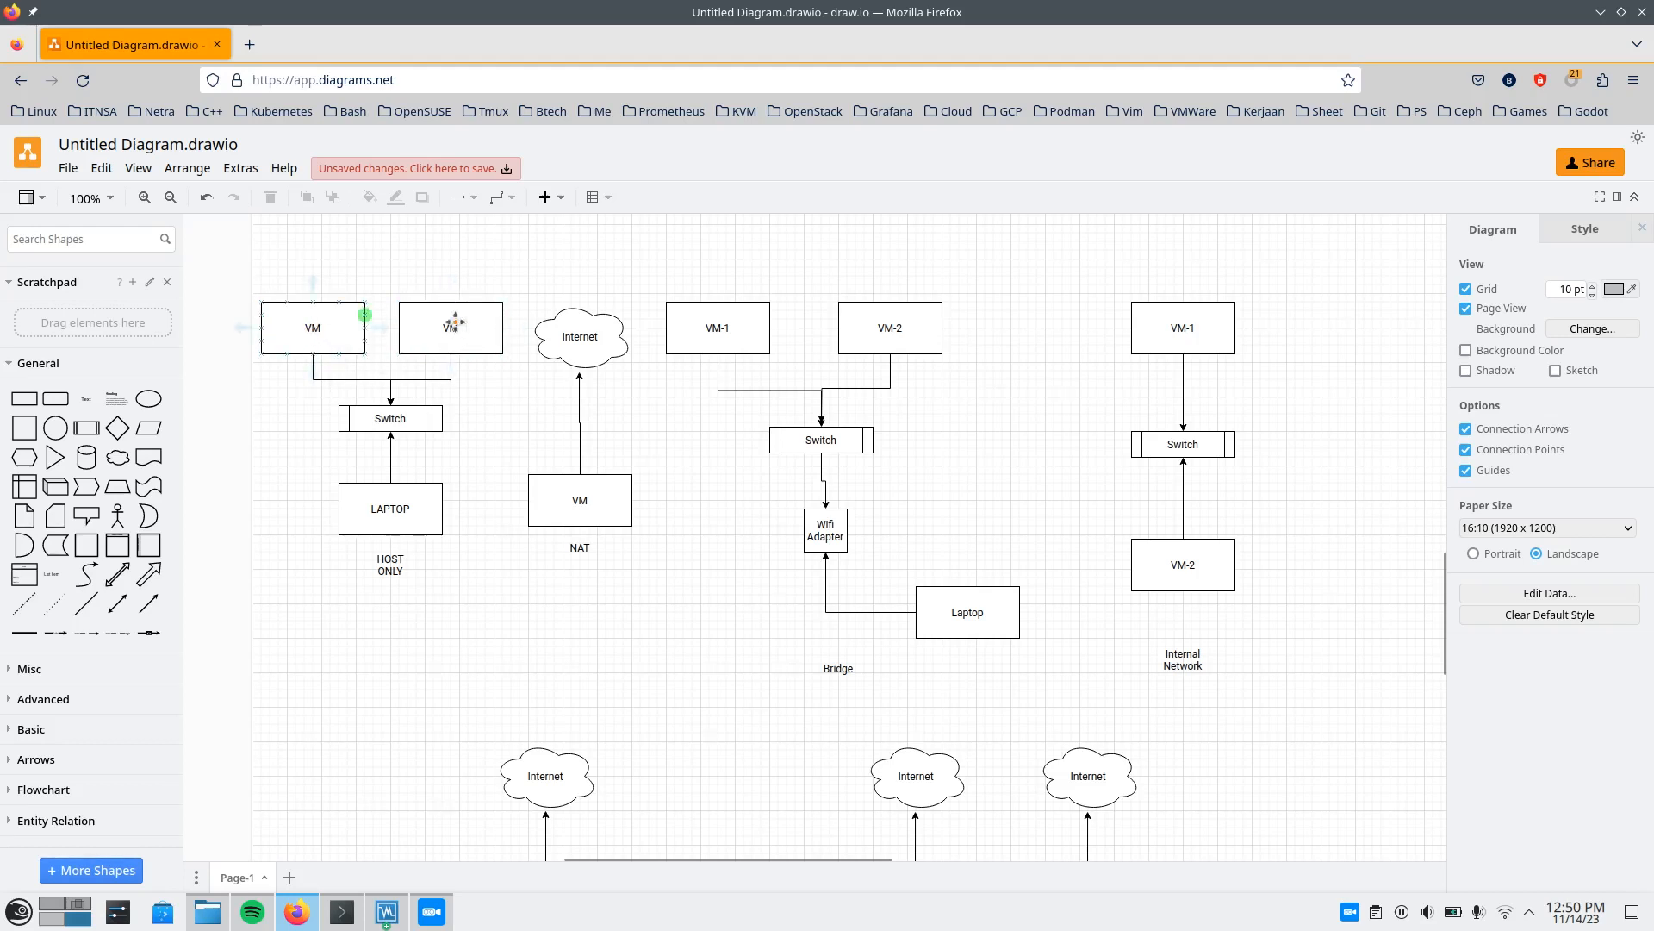
{"action": "scroll", "coordinate": [454, 322], "scroll_direction": "up", "scroll_amount": 3}
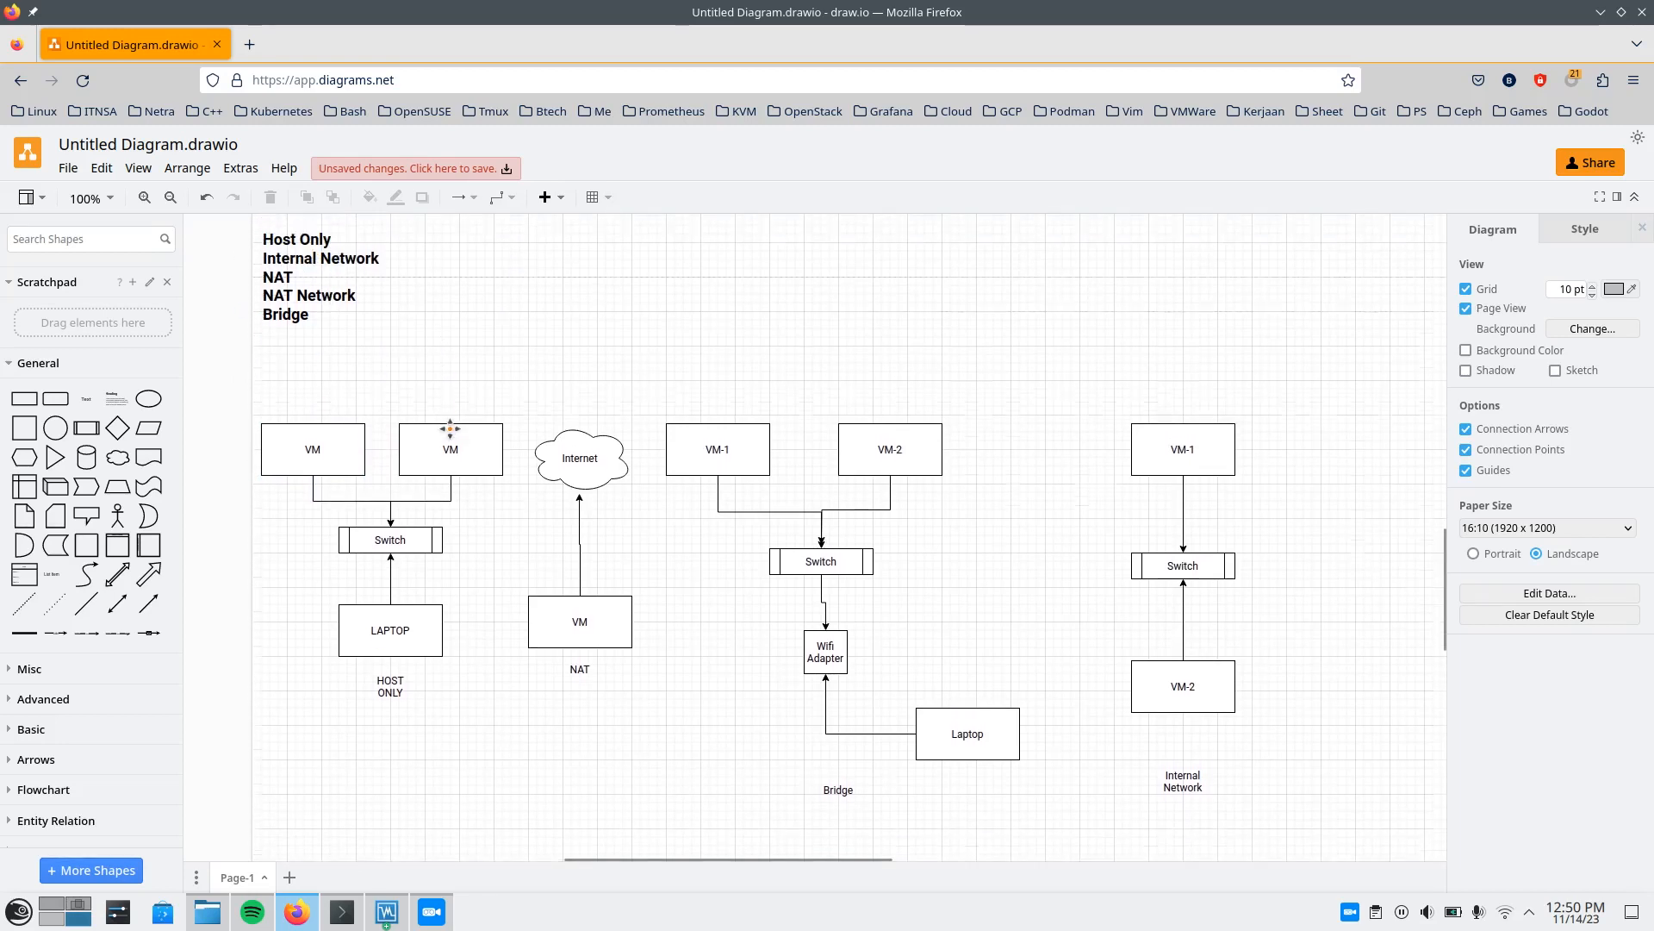
{"action": "scroll", "coordinate": [449, 428], "scroll_direction": "down", "scroll_amount": 2}
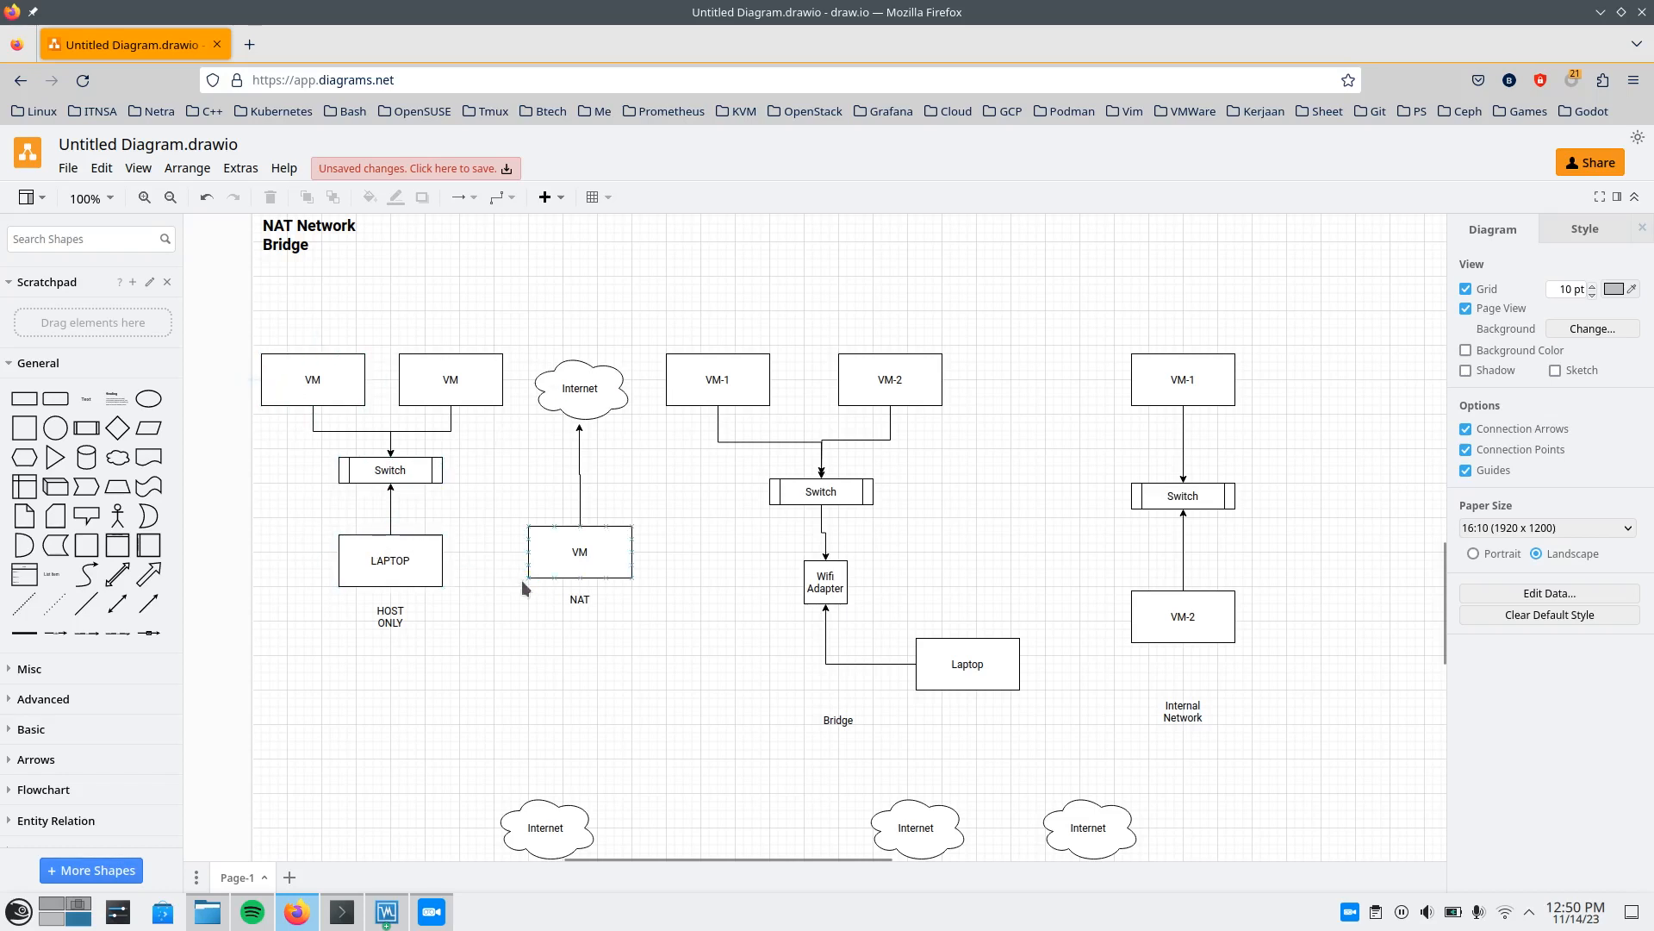
{"action": "scroll", "coordinate": [461, 696], "scroll_direction": "down", "scroll_amount": 1}
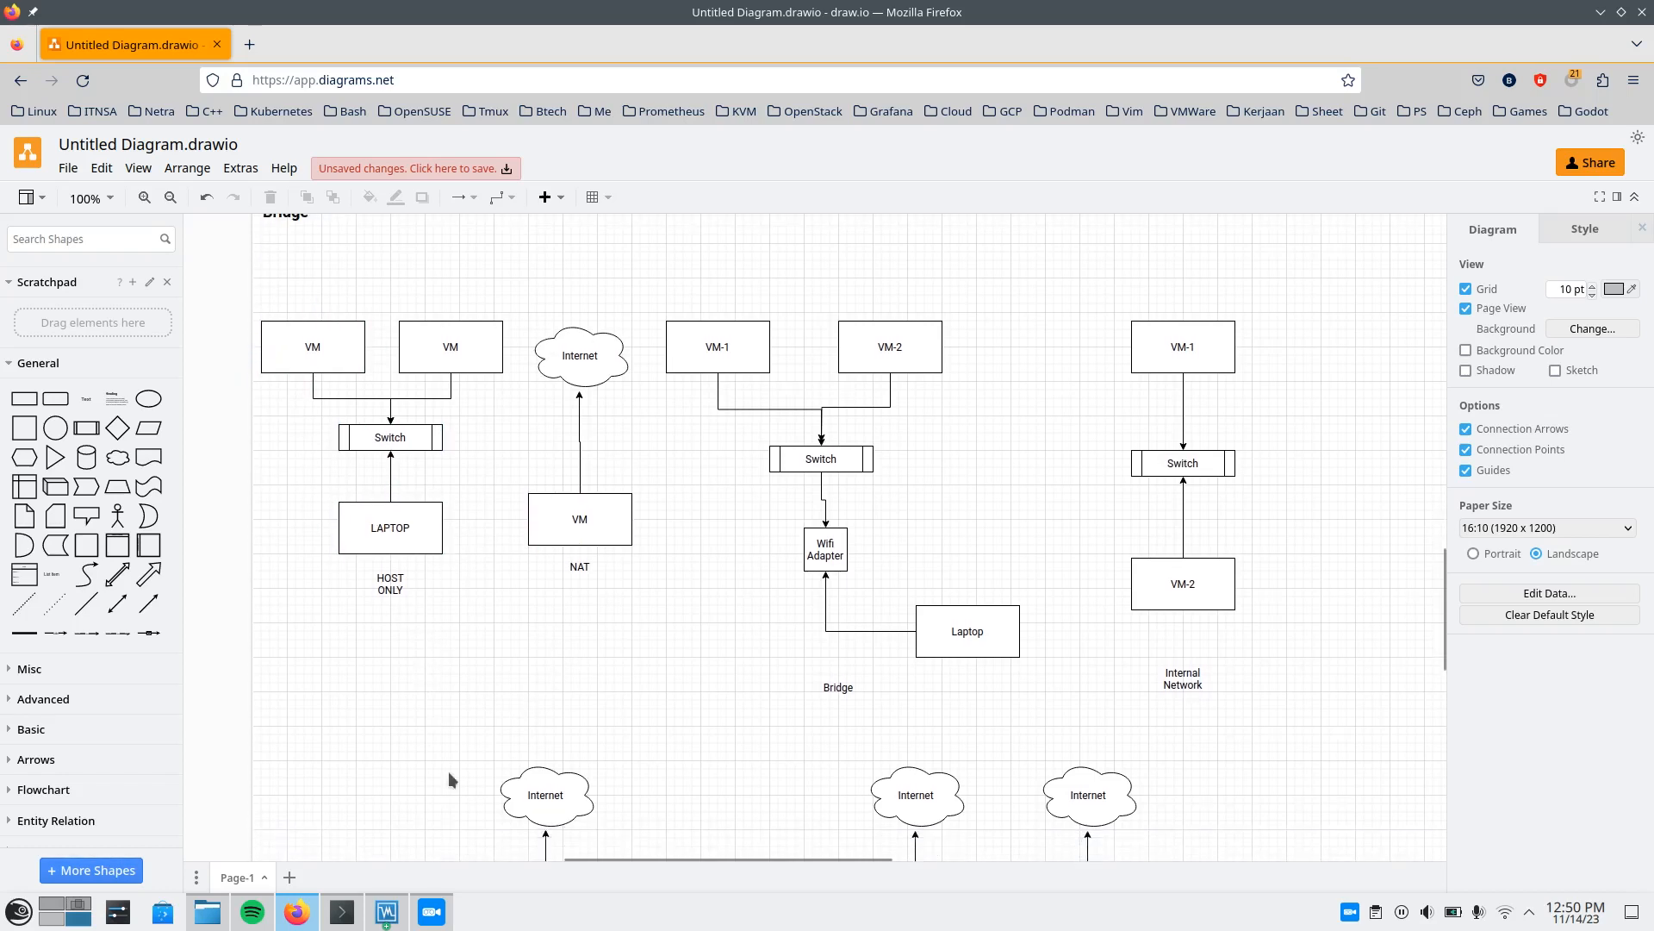
Switch to VirtualBox Manager, open the Network Manager and inspect the adapter settings of the host-only network vboxnet0.
{"action": "left_click", "coordinate": [386, 912]}
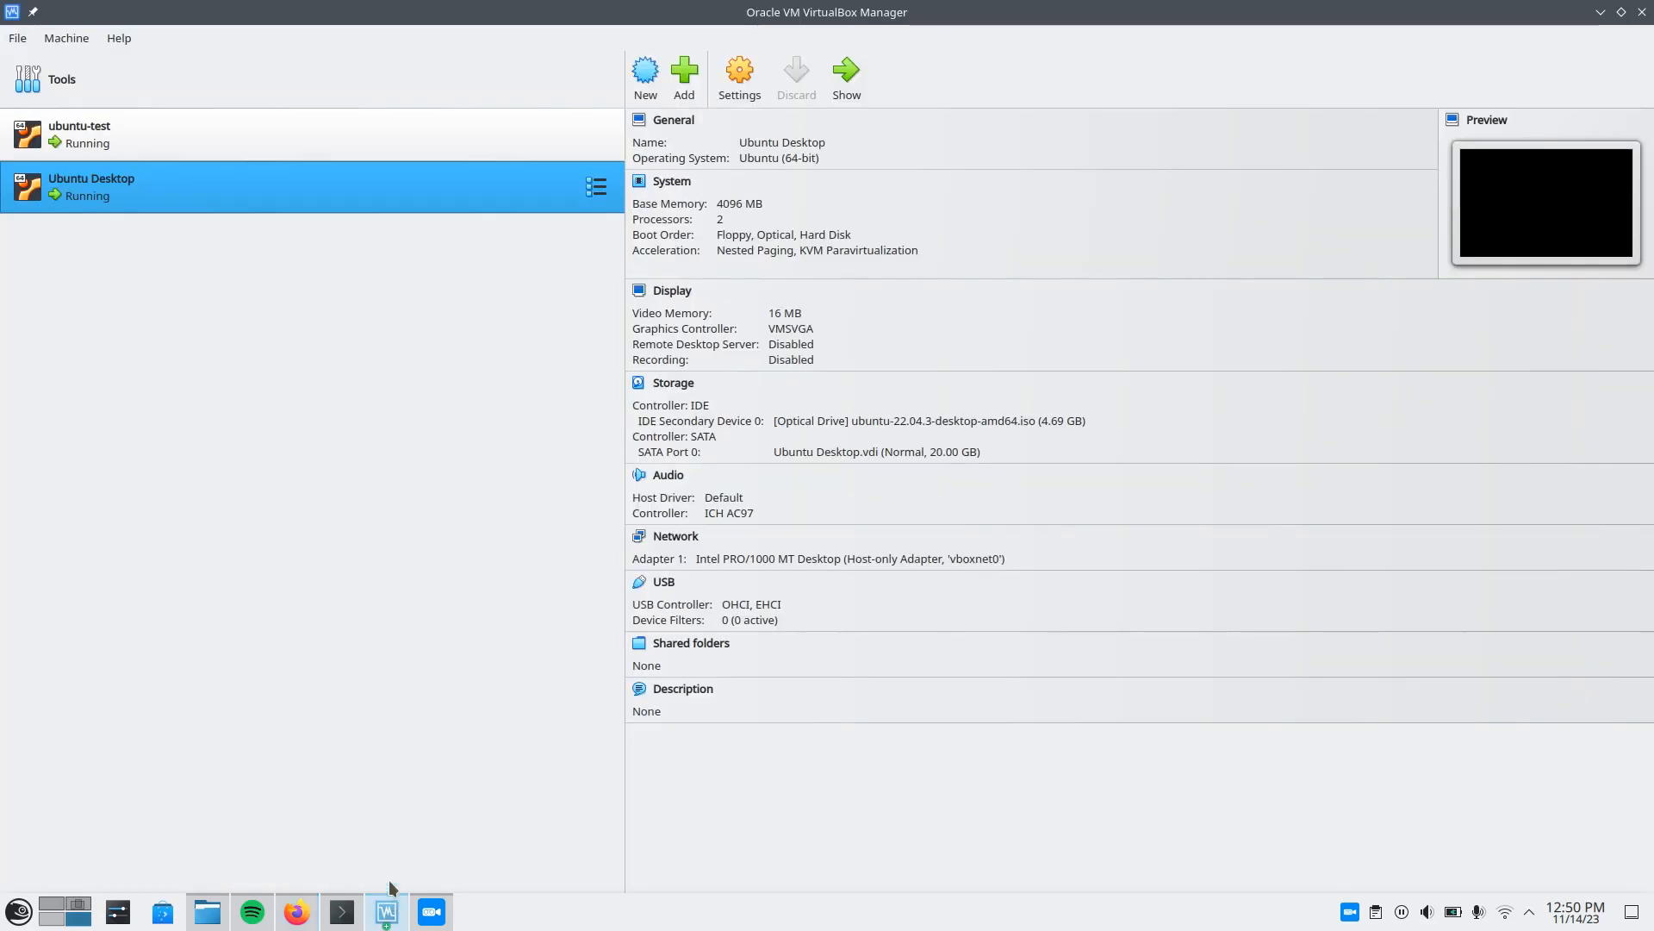
{"action": "left_click", "coordinate": [18, 38]}
{"action": "mouse_move", "coordinate": [69, 142]}
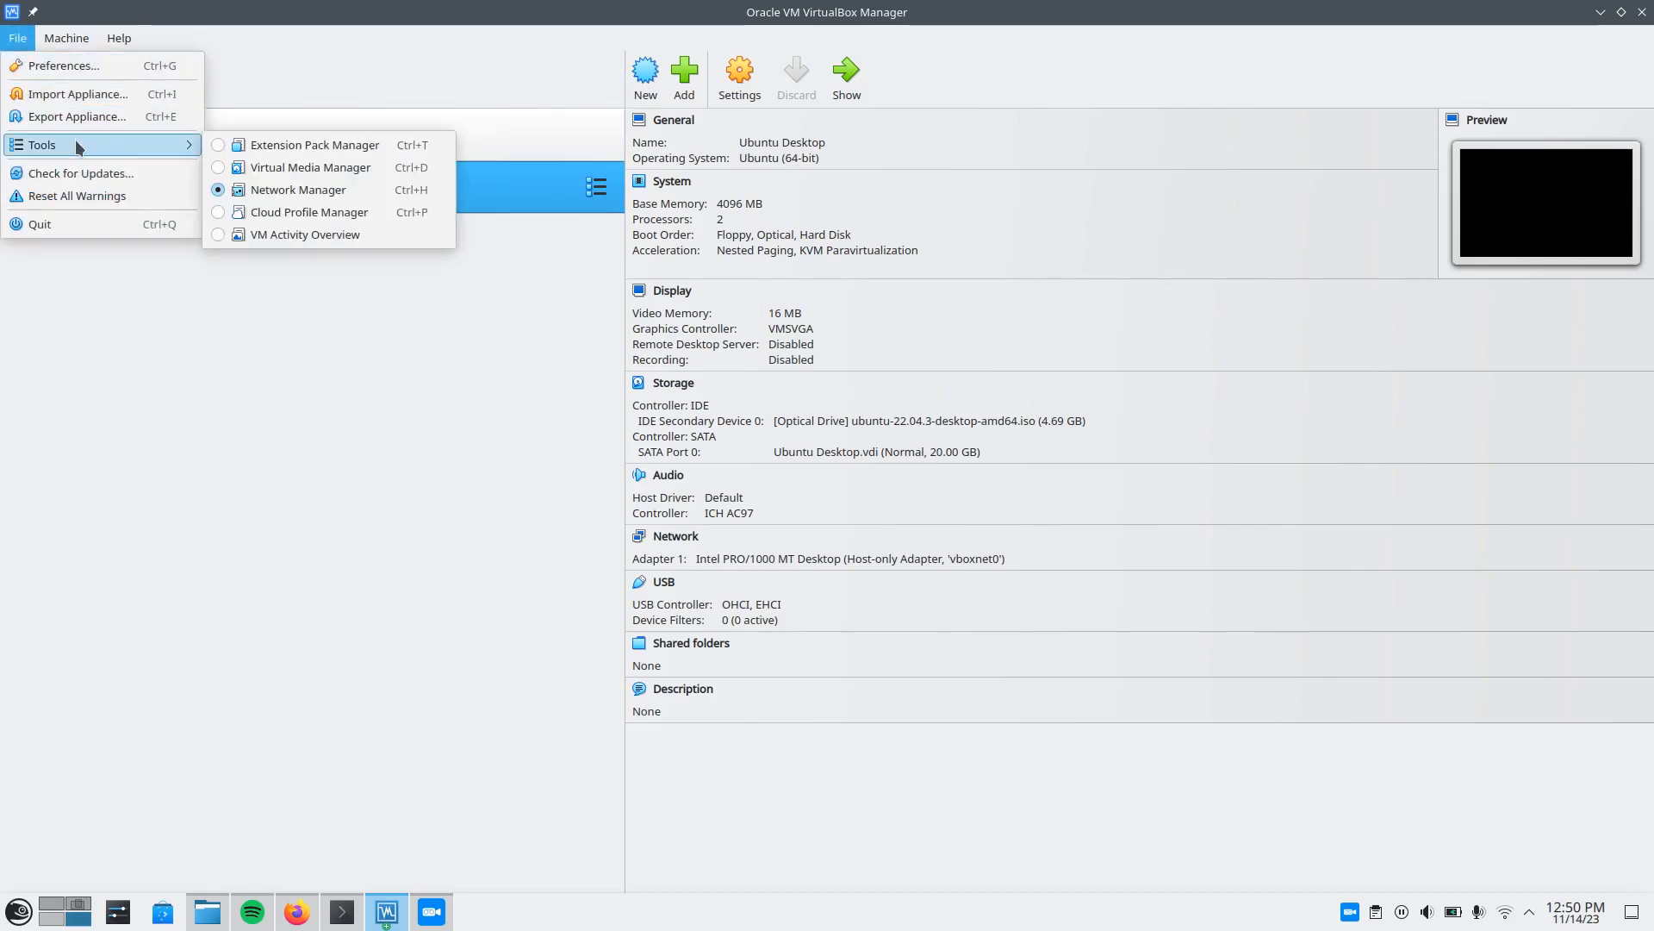
{"action": "left_click", "coordinate": [322, 190]}
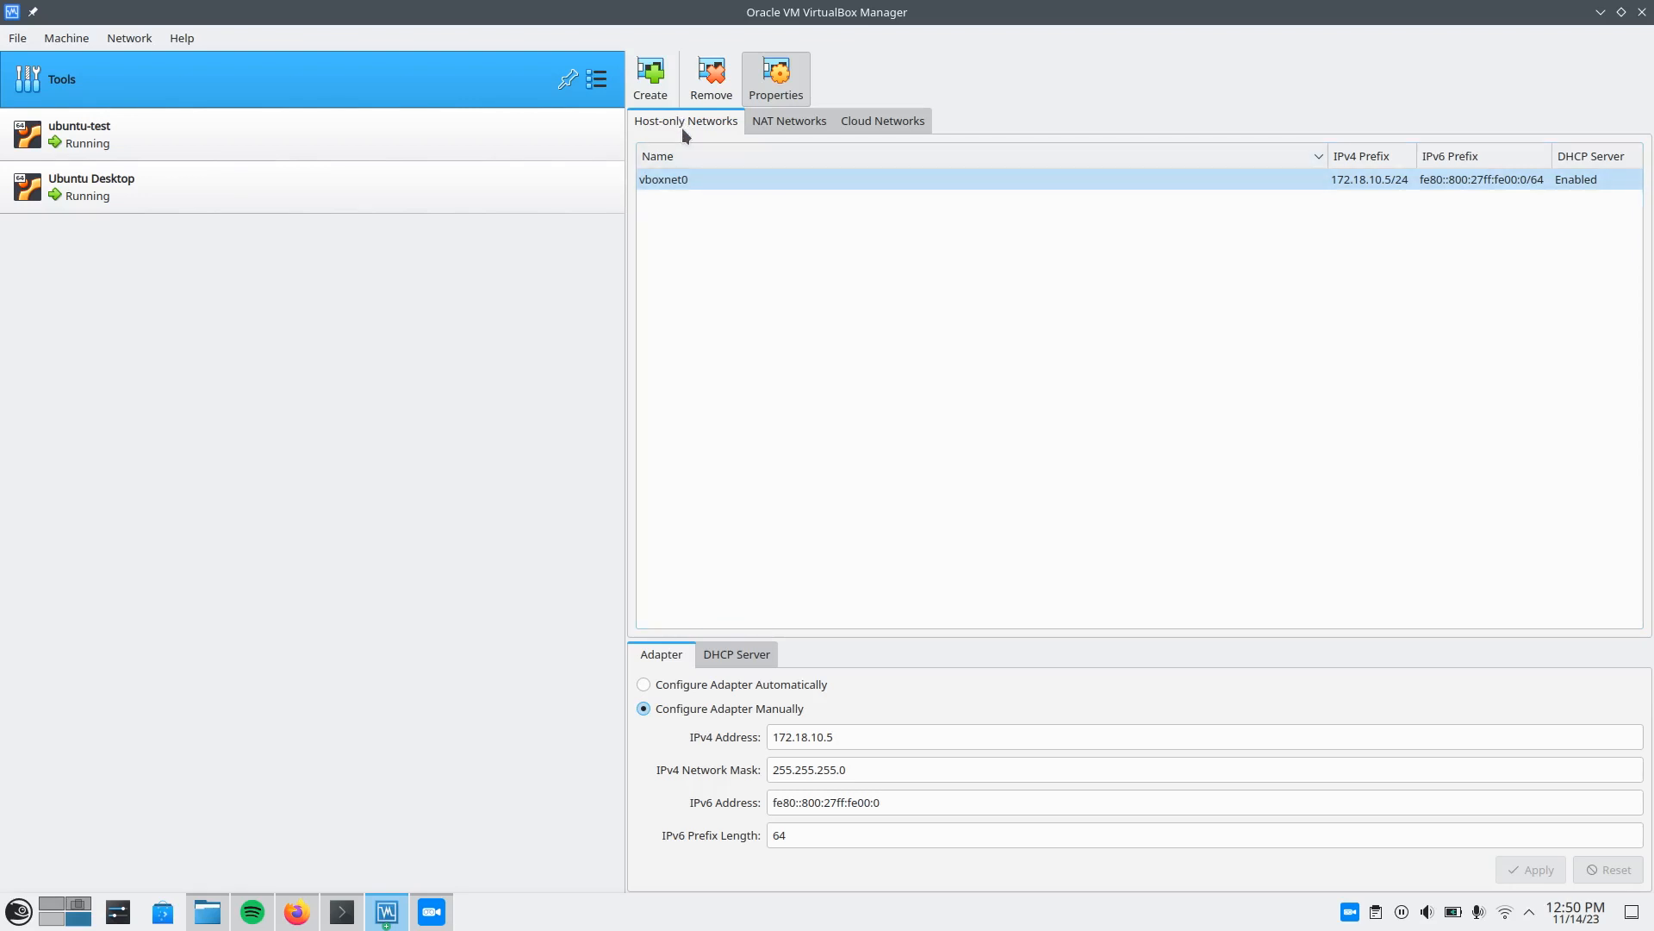
{"action": "left_click", "coordinate": [717, 183]}
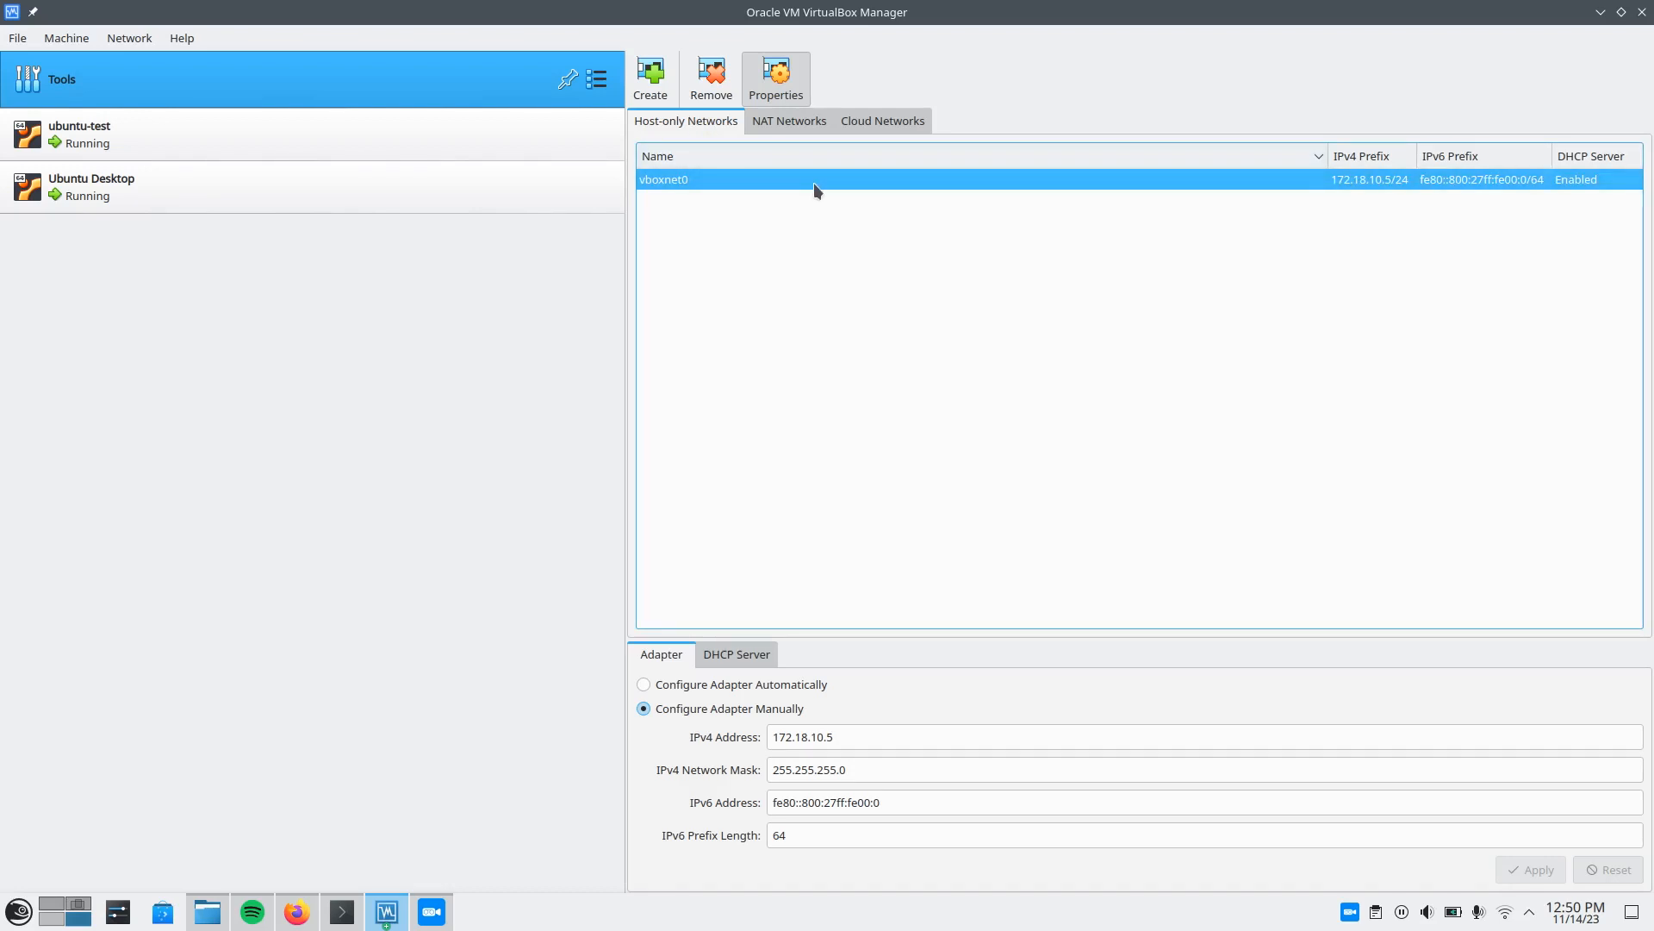
{"action": "left_click", "coordinate": [863, 739]}
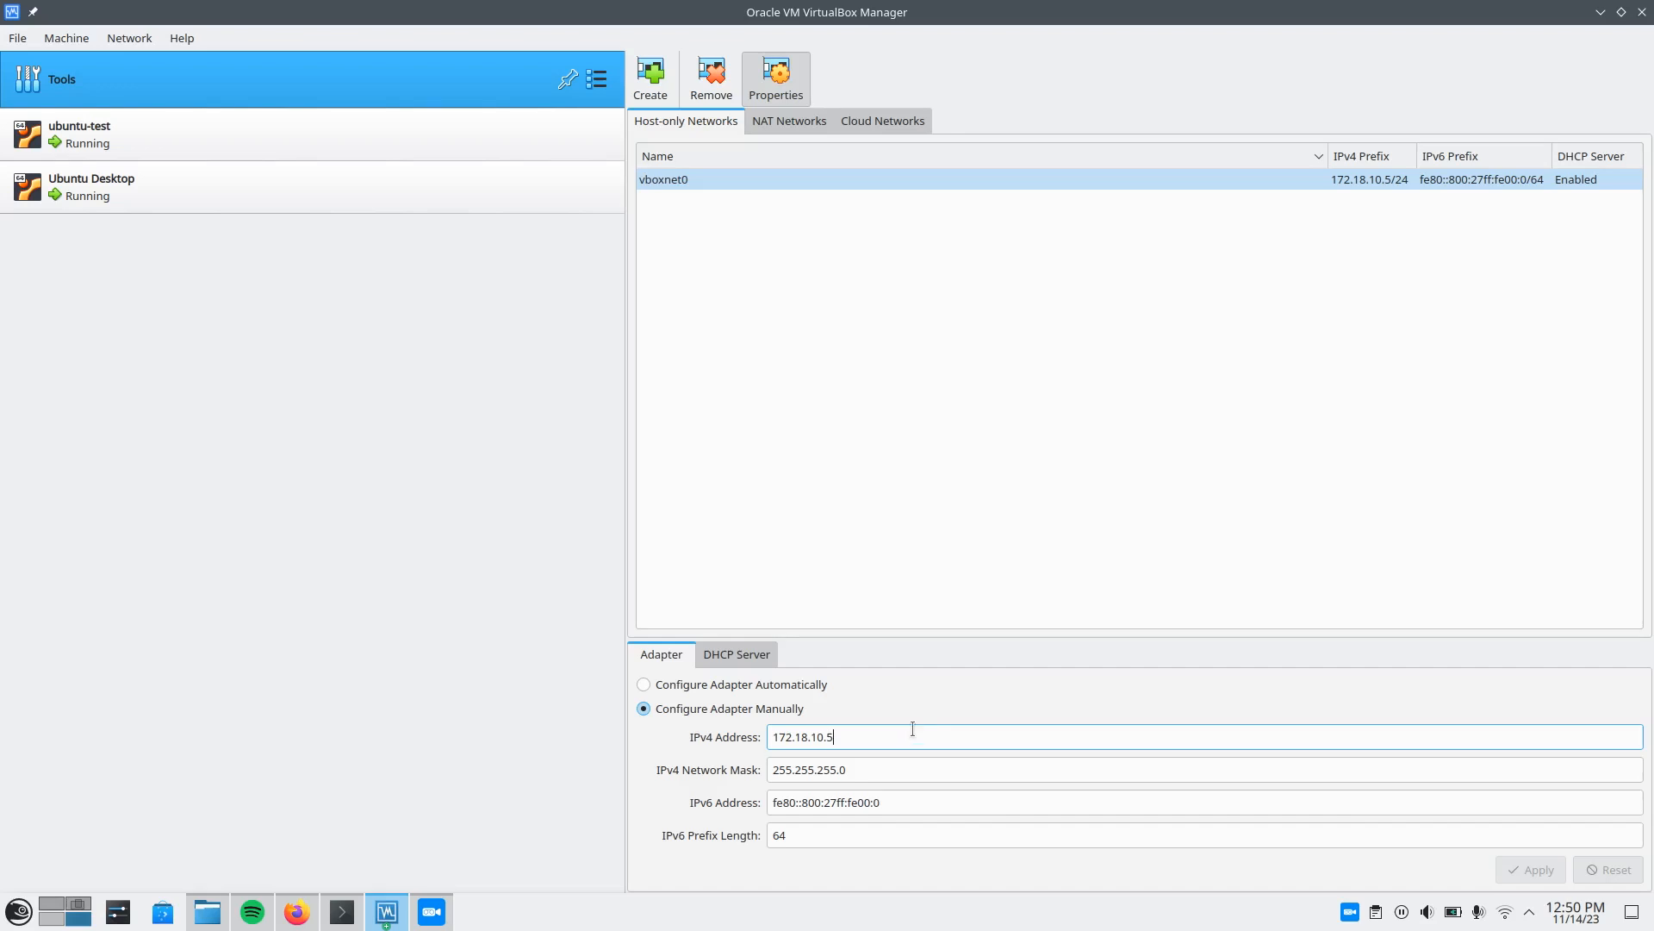
Examine the DHCP server settings of vboxnet0, including its enable option and address bounds.
{"action": "left_click", "coordinate": [733, 657]}
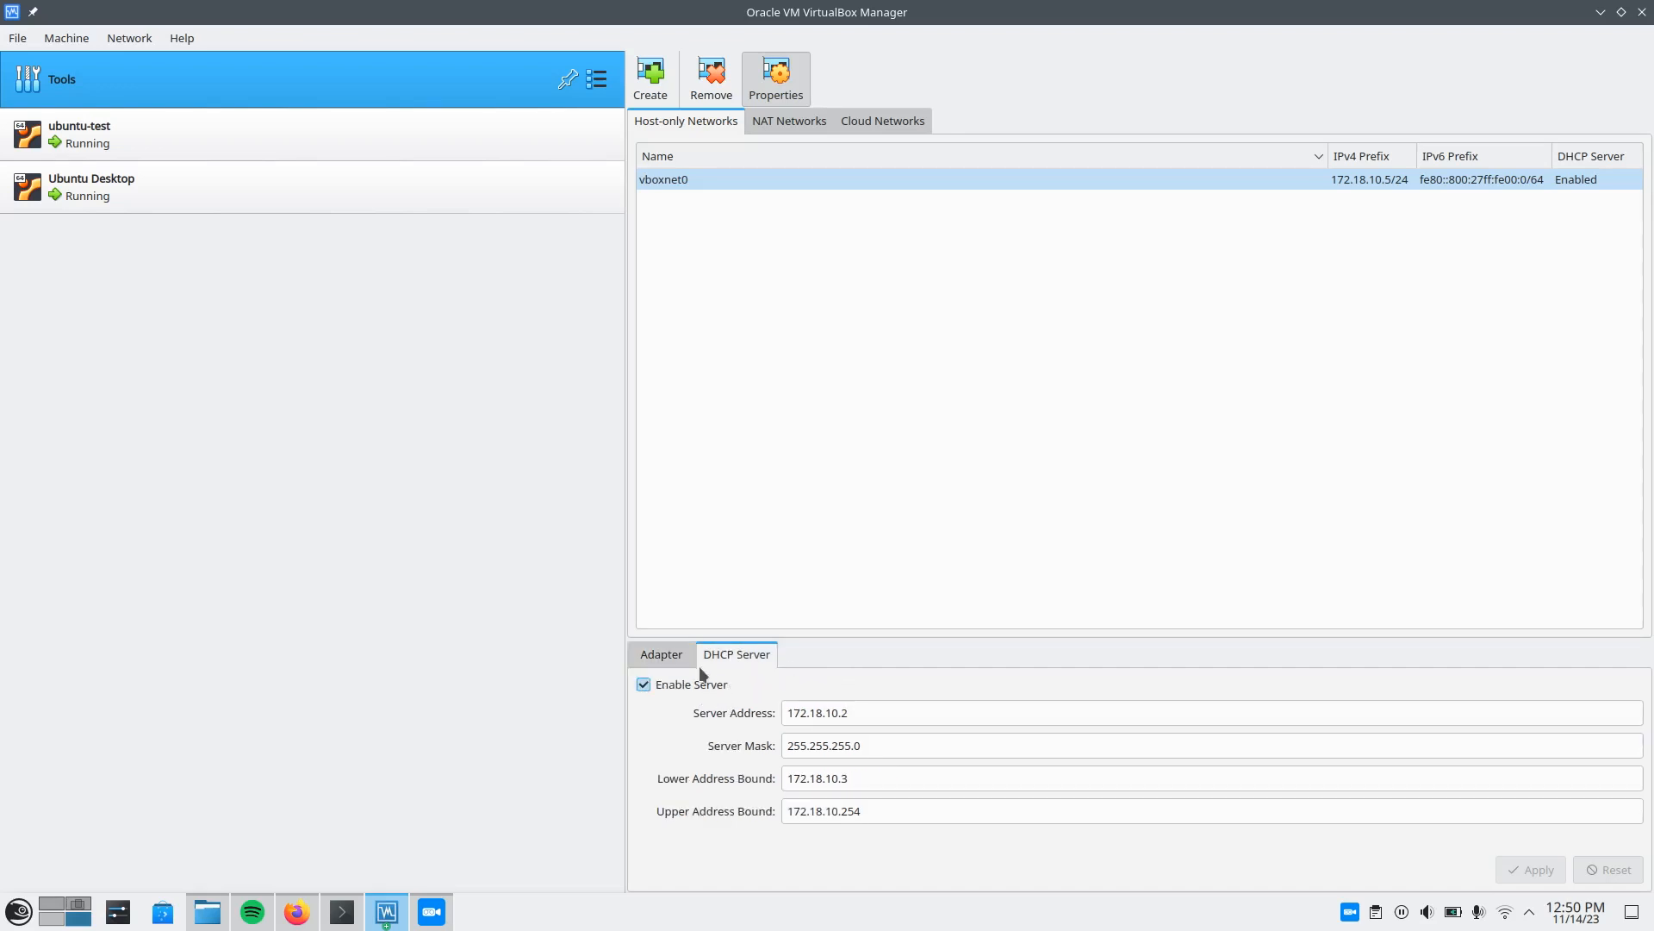
{"action": "left_click", "coordinate": [720, 430]}
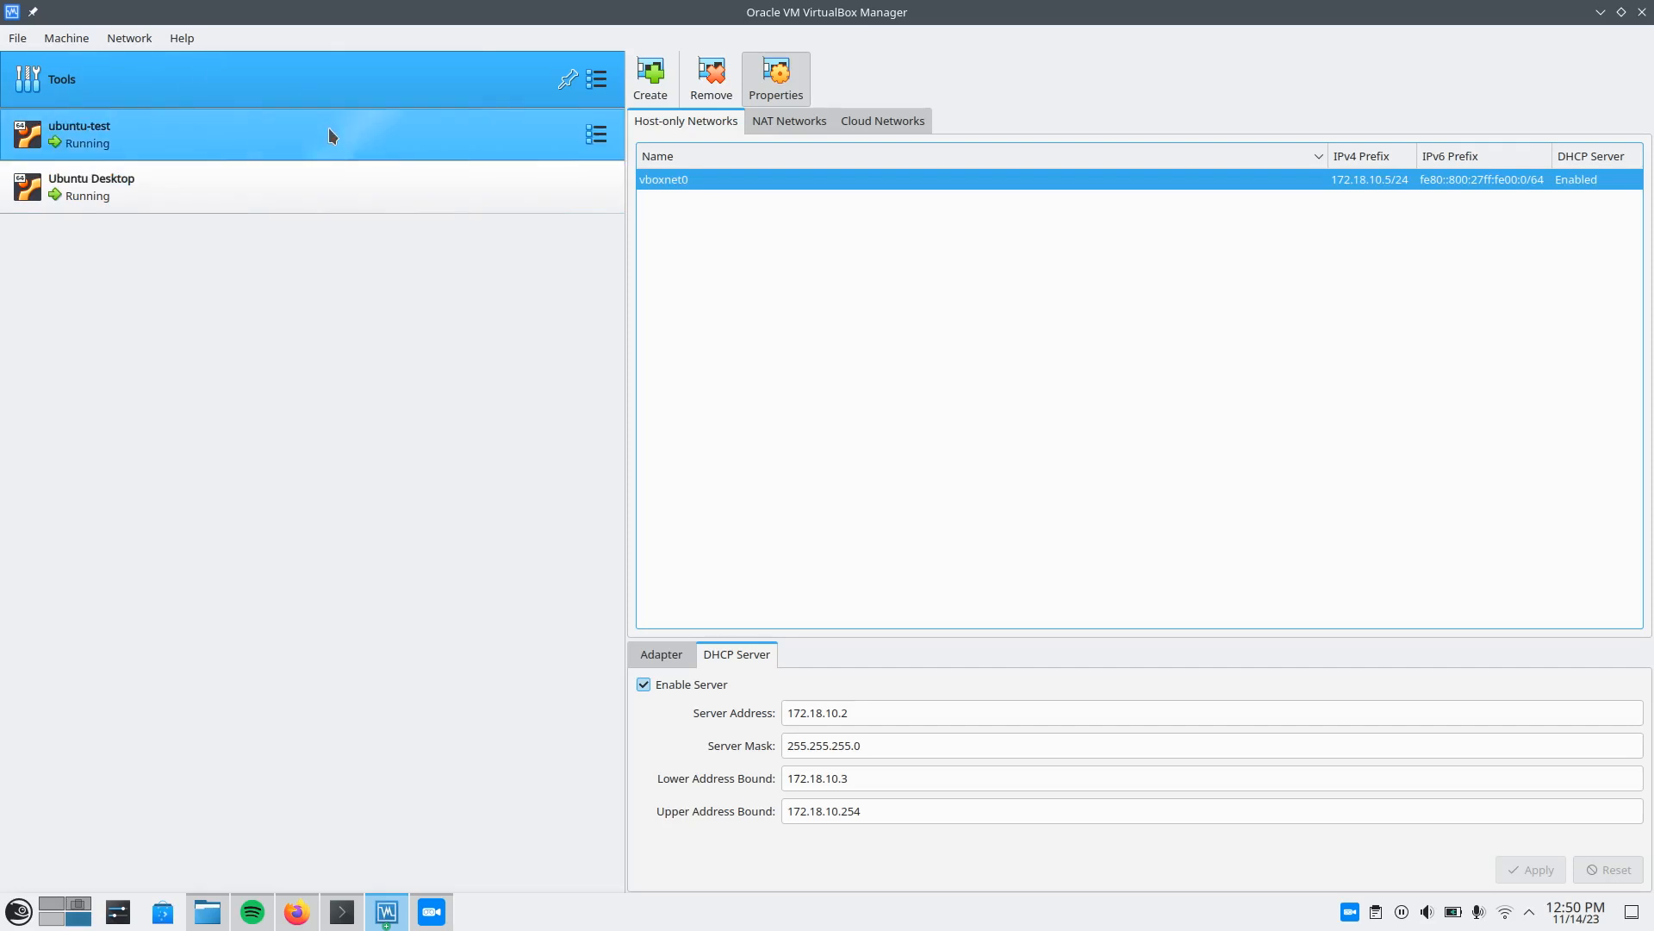
{"action": "left_click", "coordinate": [534, 467]}
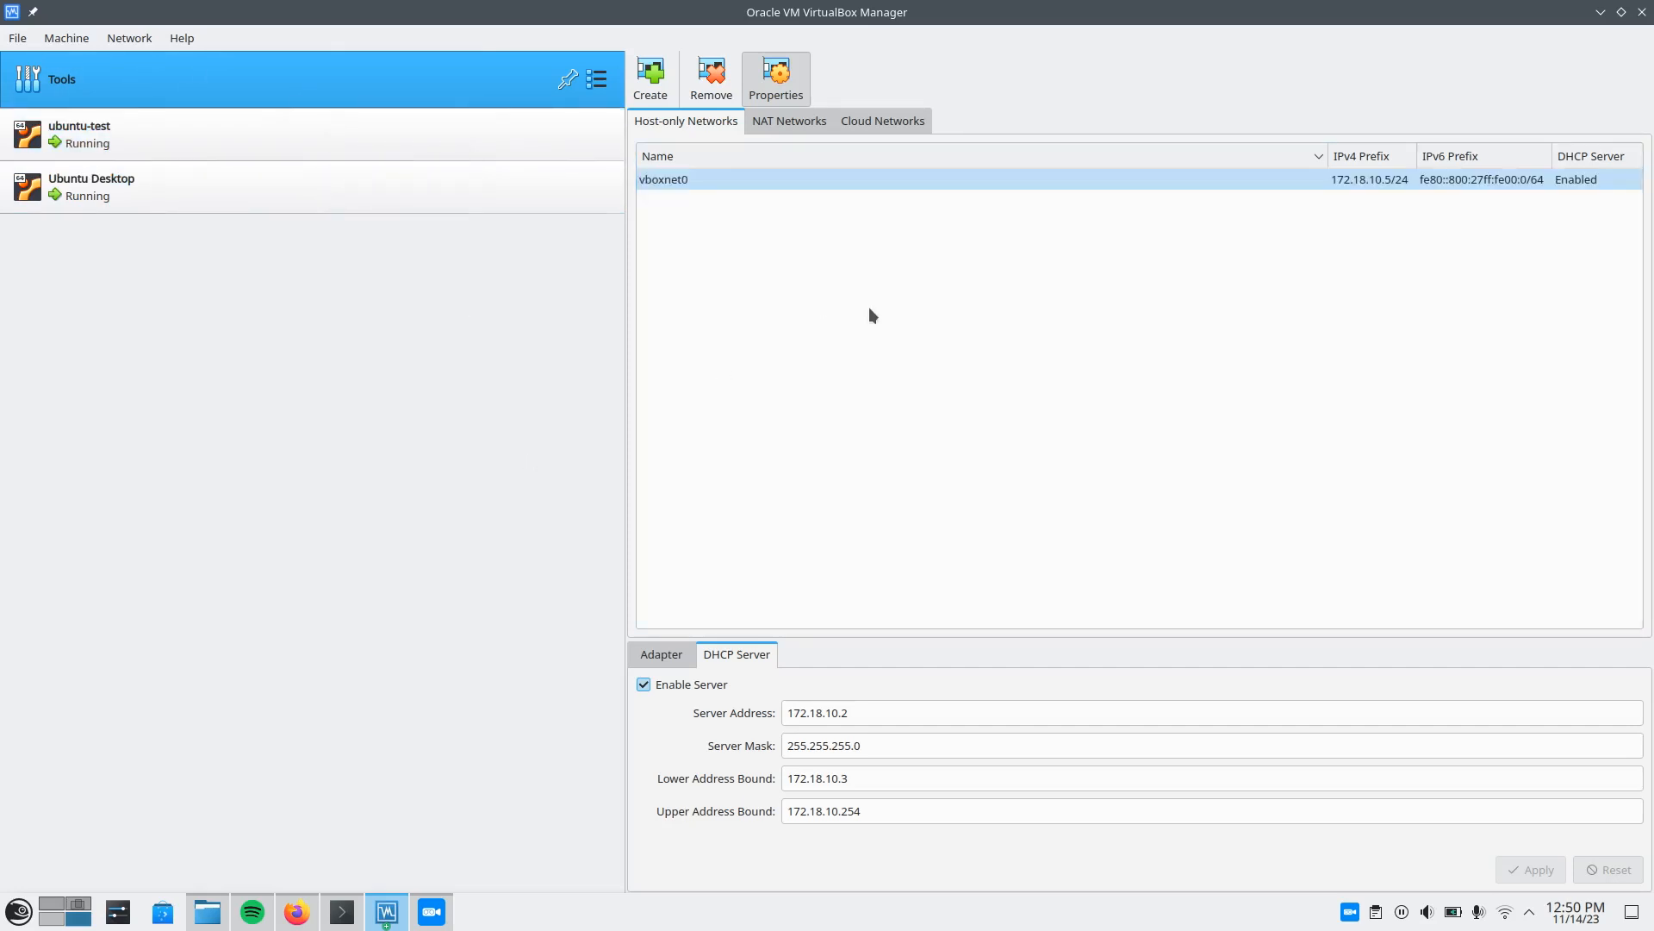
{"action": "left_click", "coordinate": [756, 237]}
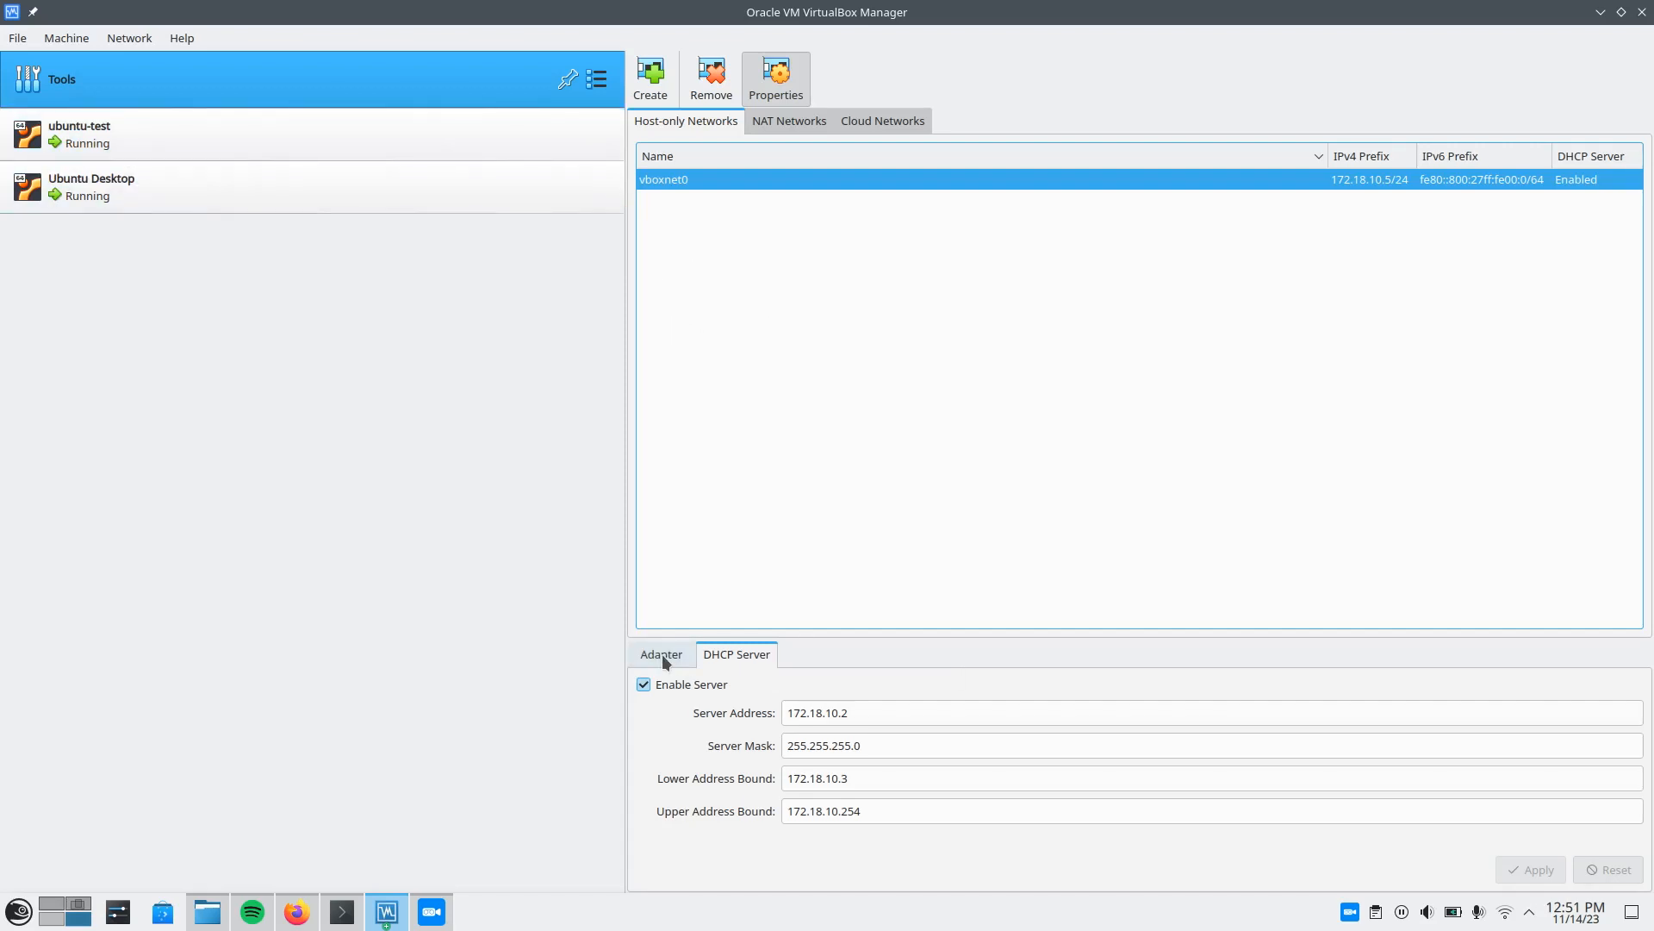
{"action": "left_click", "coordinate": [697, 690]}
{"action": "left_click", "coordinate": [710, 688]}
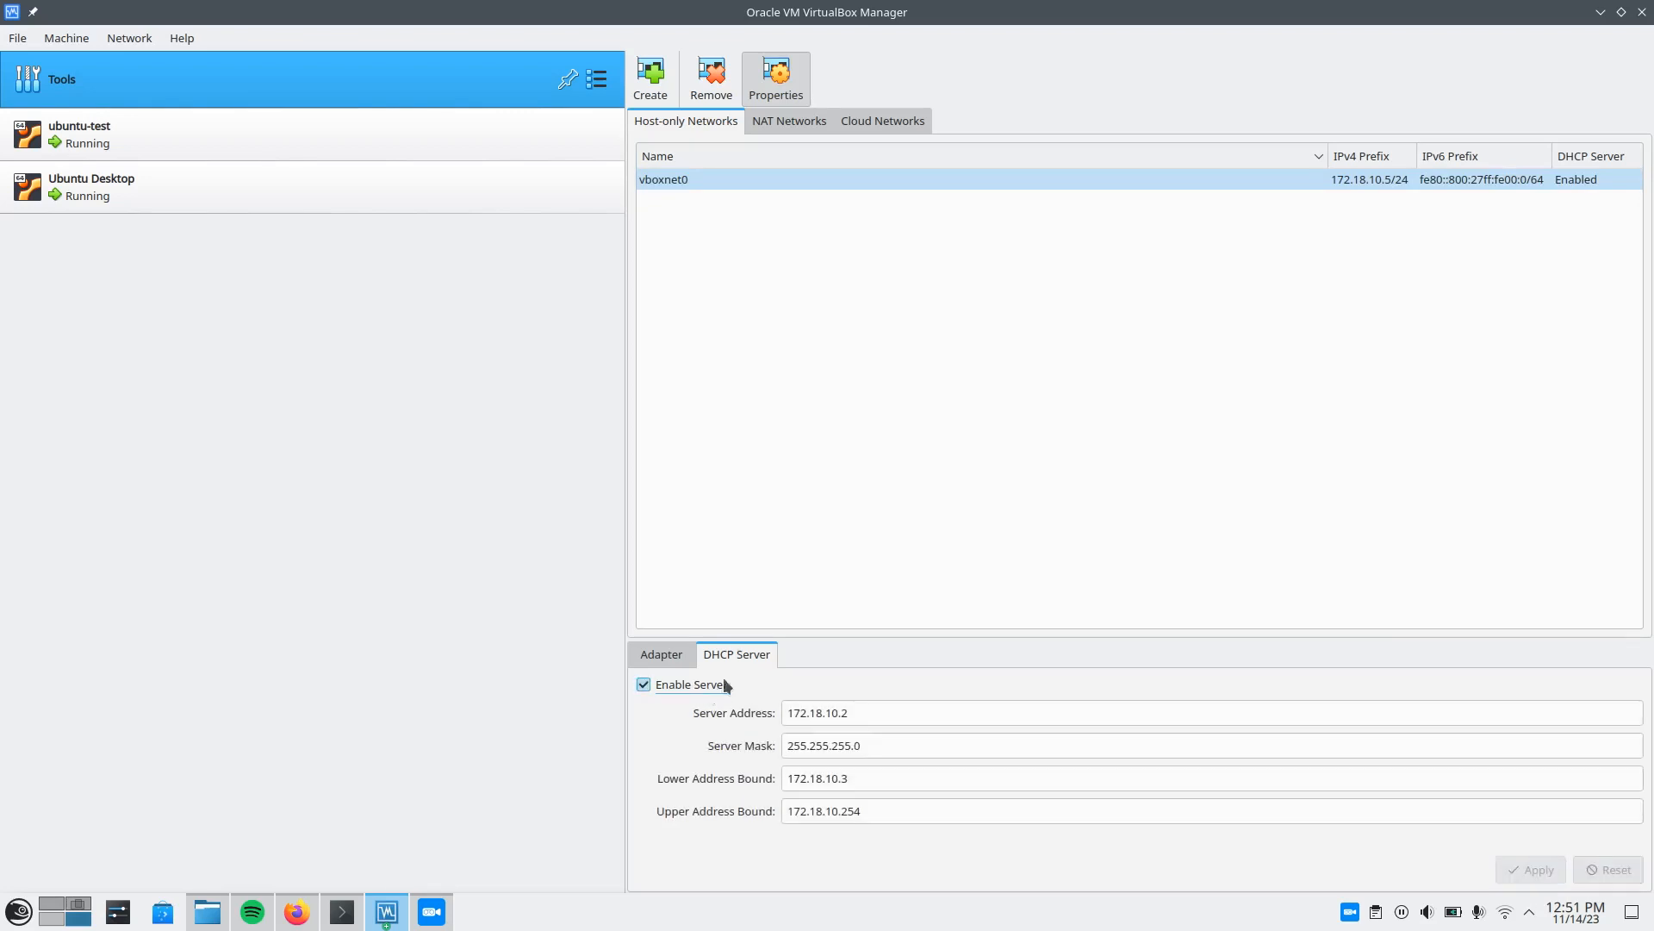
{"action": "left_click", "coordinate": [857, 560]}
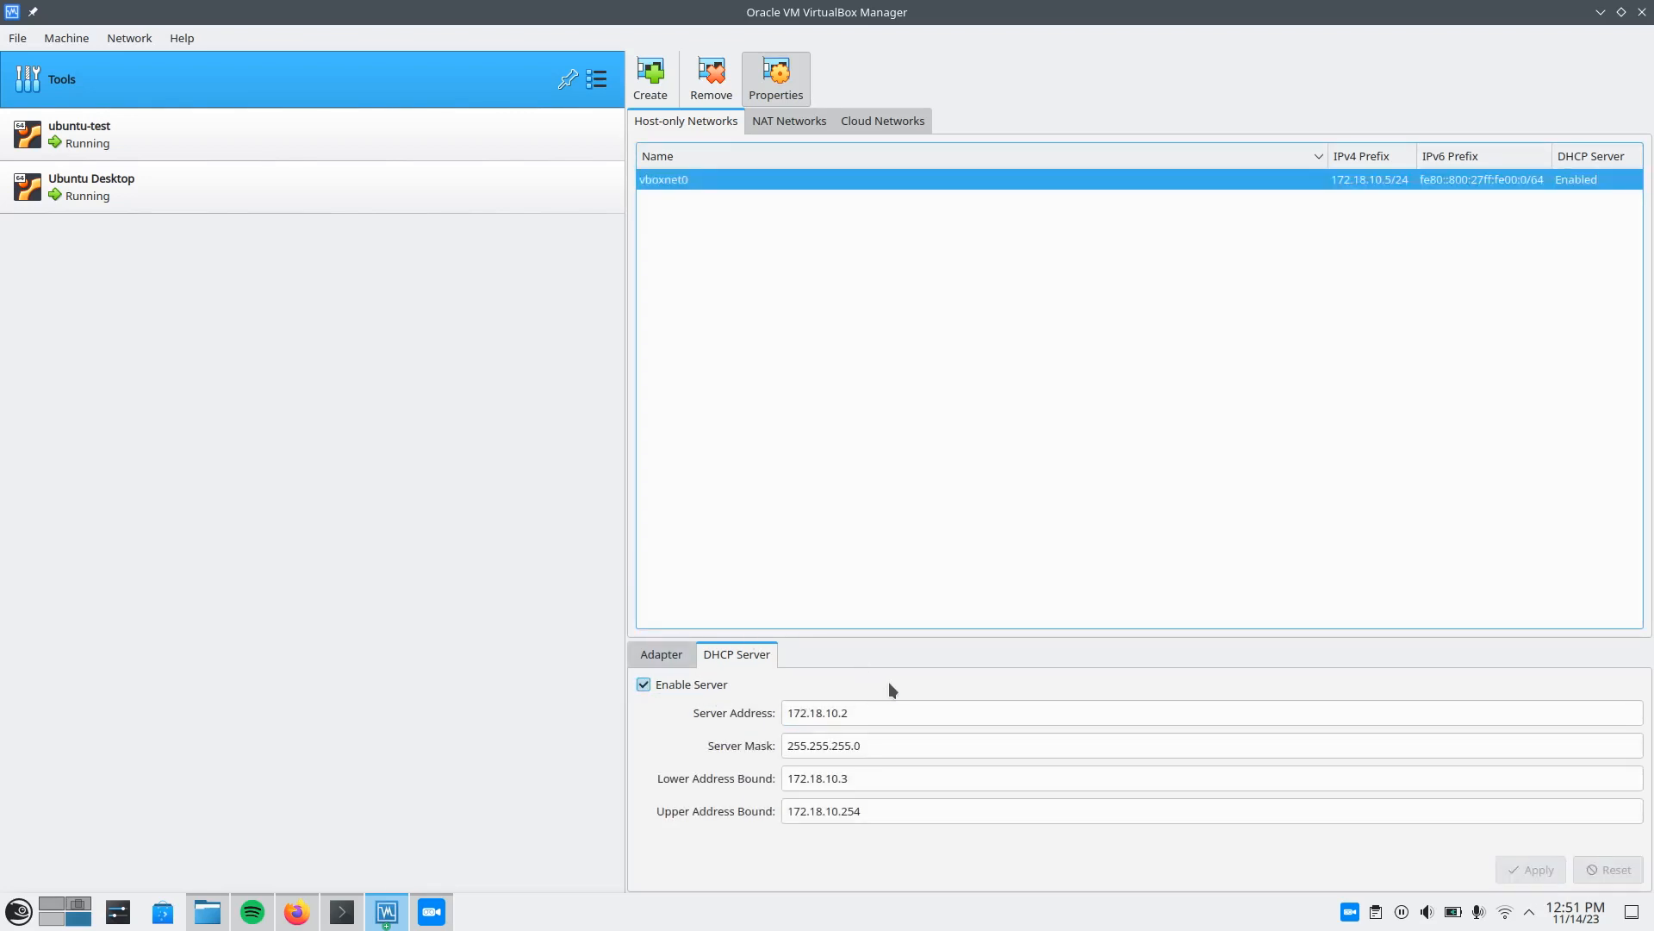
Return to the adapter settings of vboxnet0 and select the whole IPv4 address.
{"action": "left_click", "coordinate": [673, 657]}
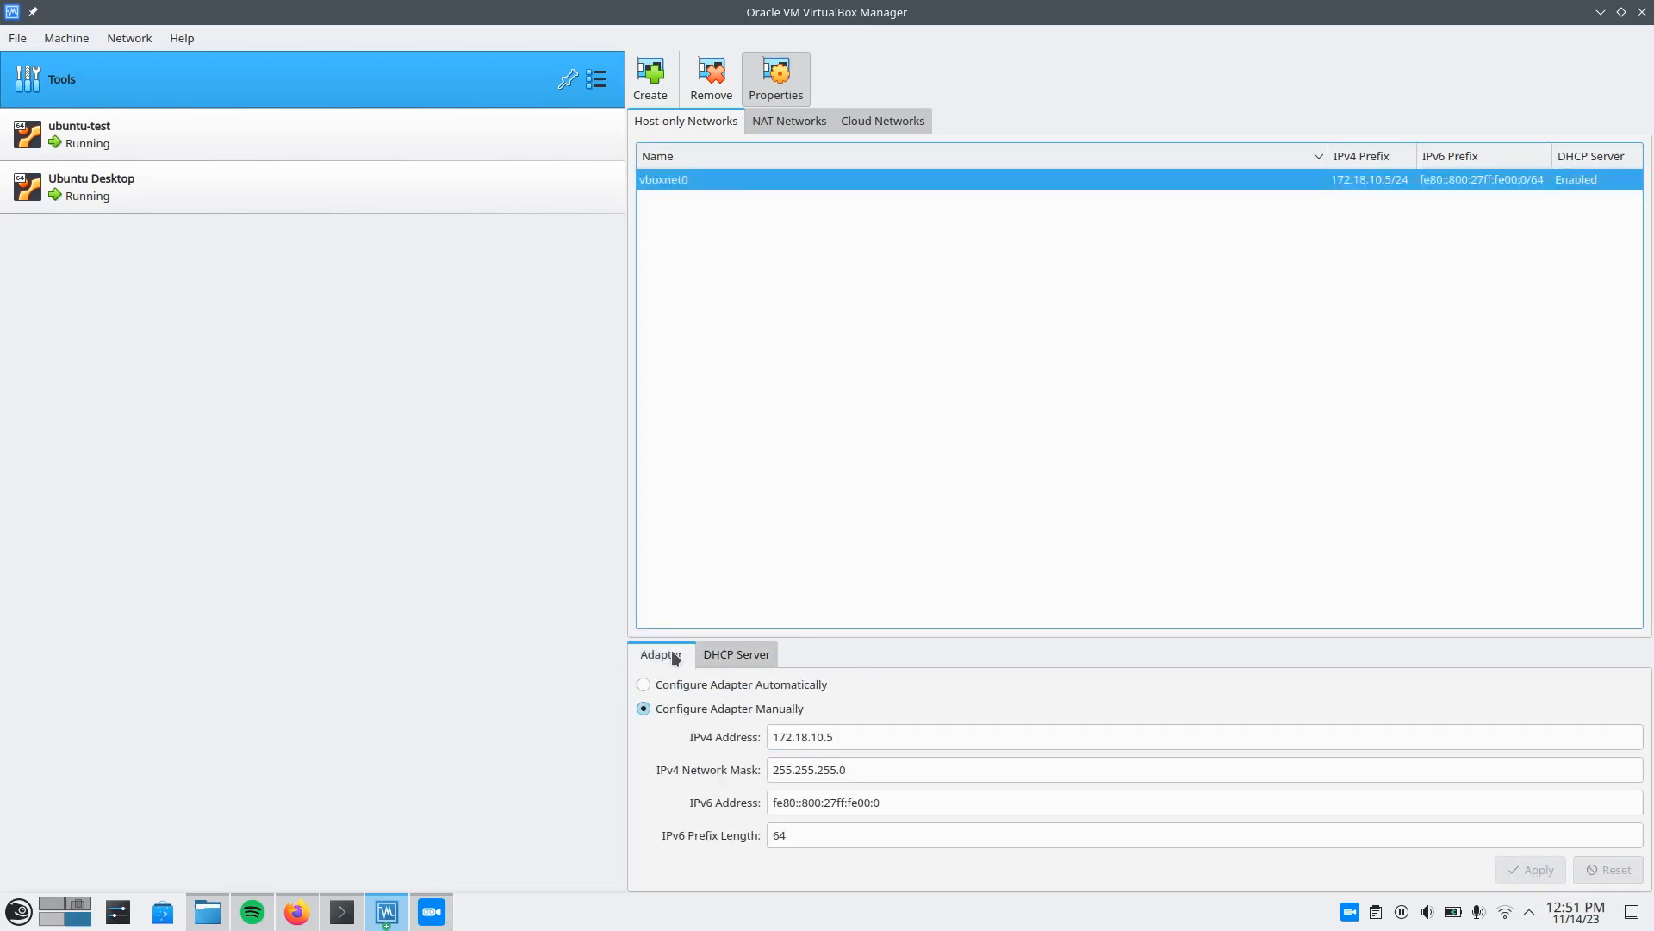
{"action": "left_click", "coordinate": [881, 742]}
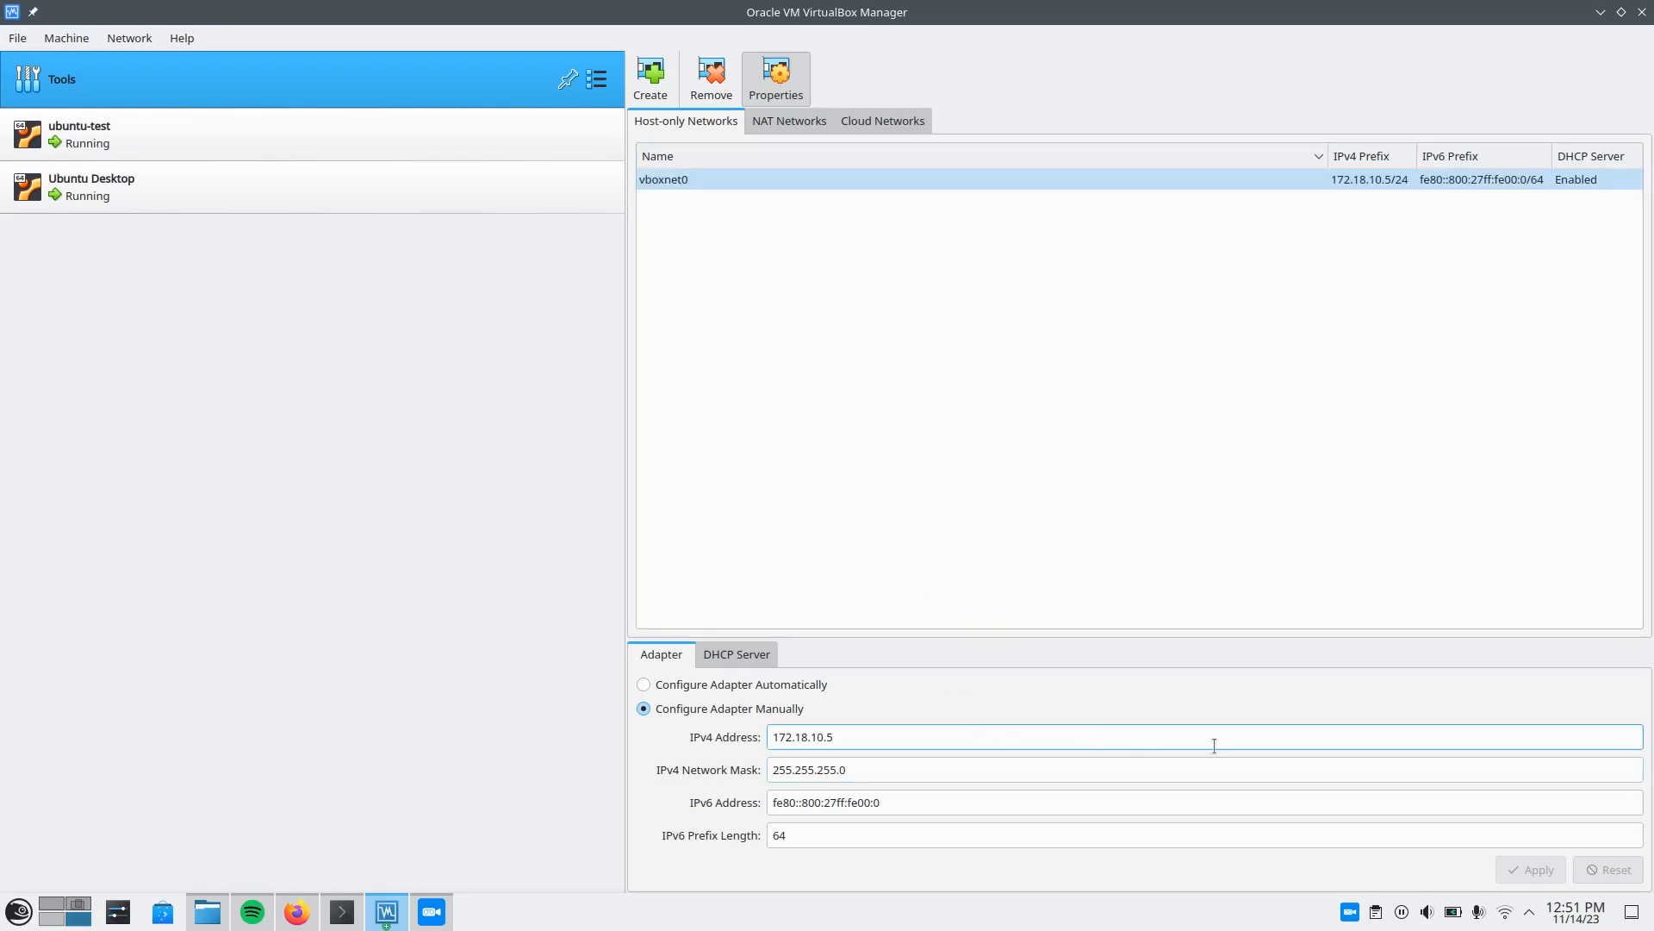
{"action": "key", "text": "shift+Tab"}
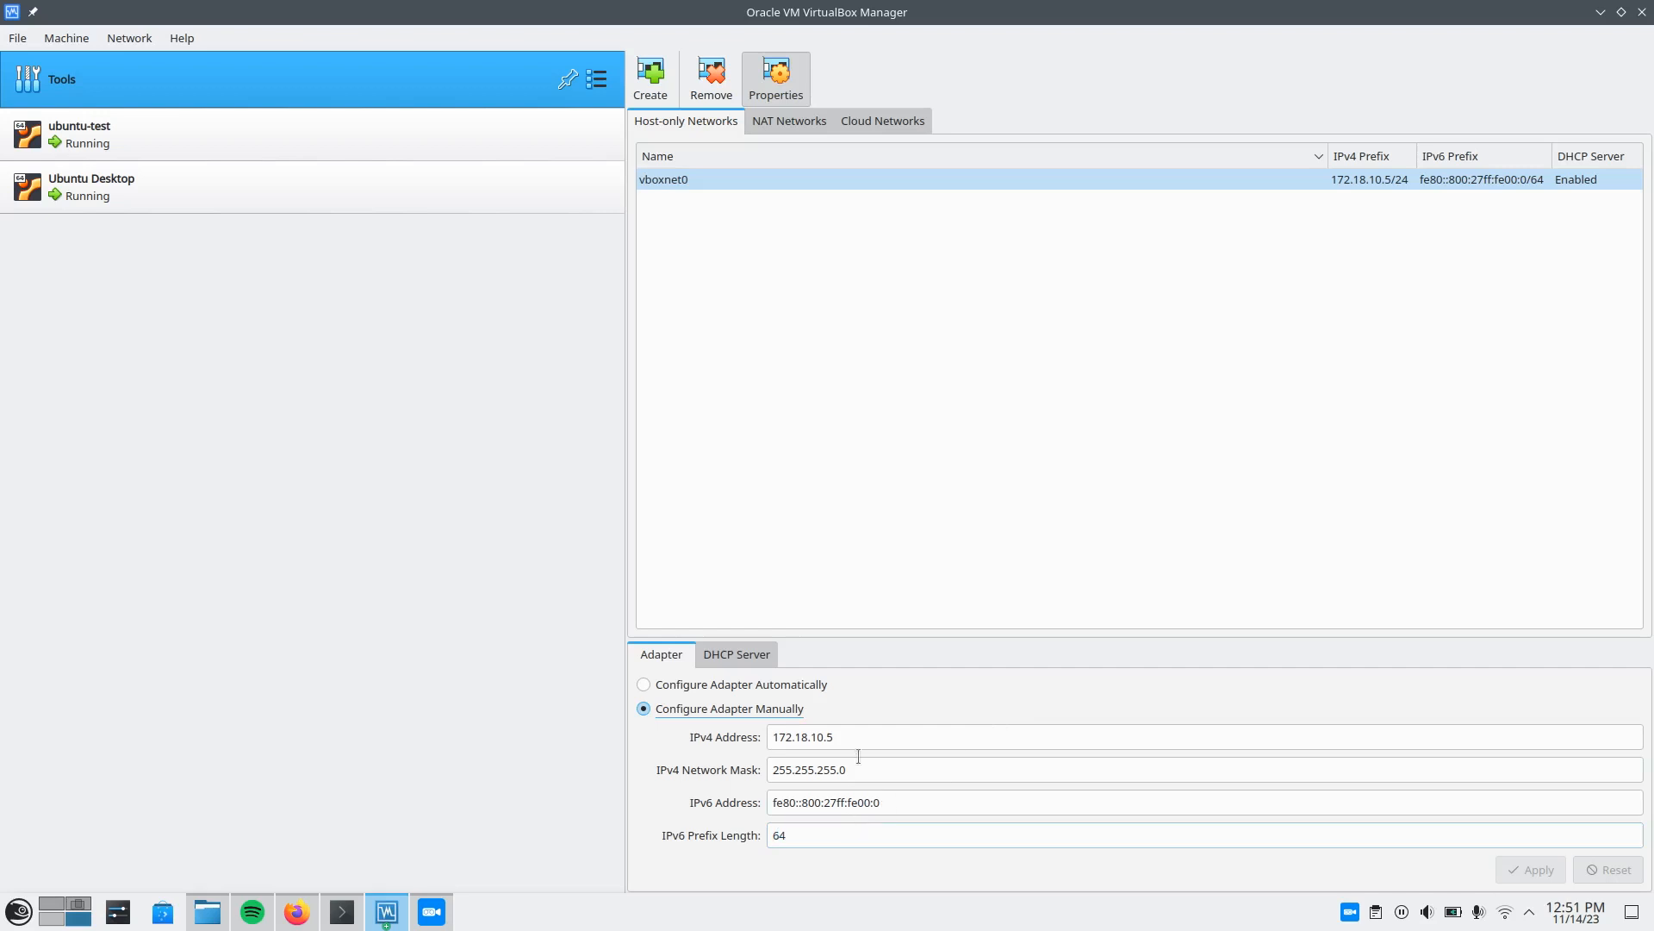
{"action": "left_click", "coordinate": [858, 734]}
{"action": "left_click_drag", "start_coordinate": [917, 732], "coordinate": [772, 728]}
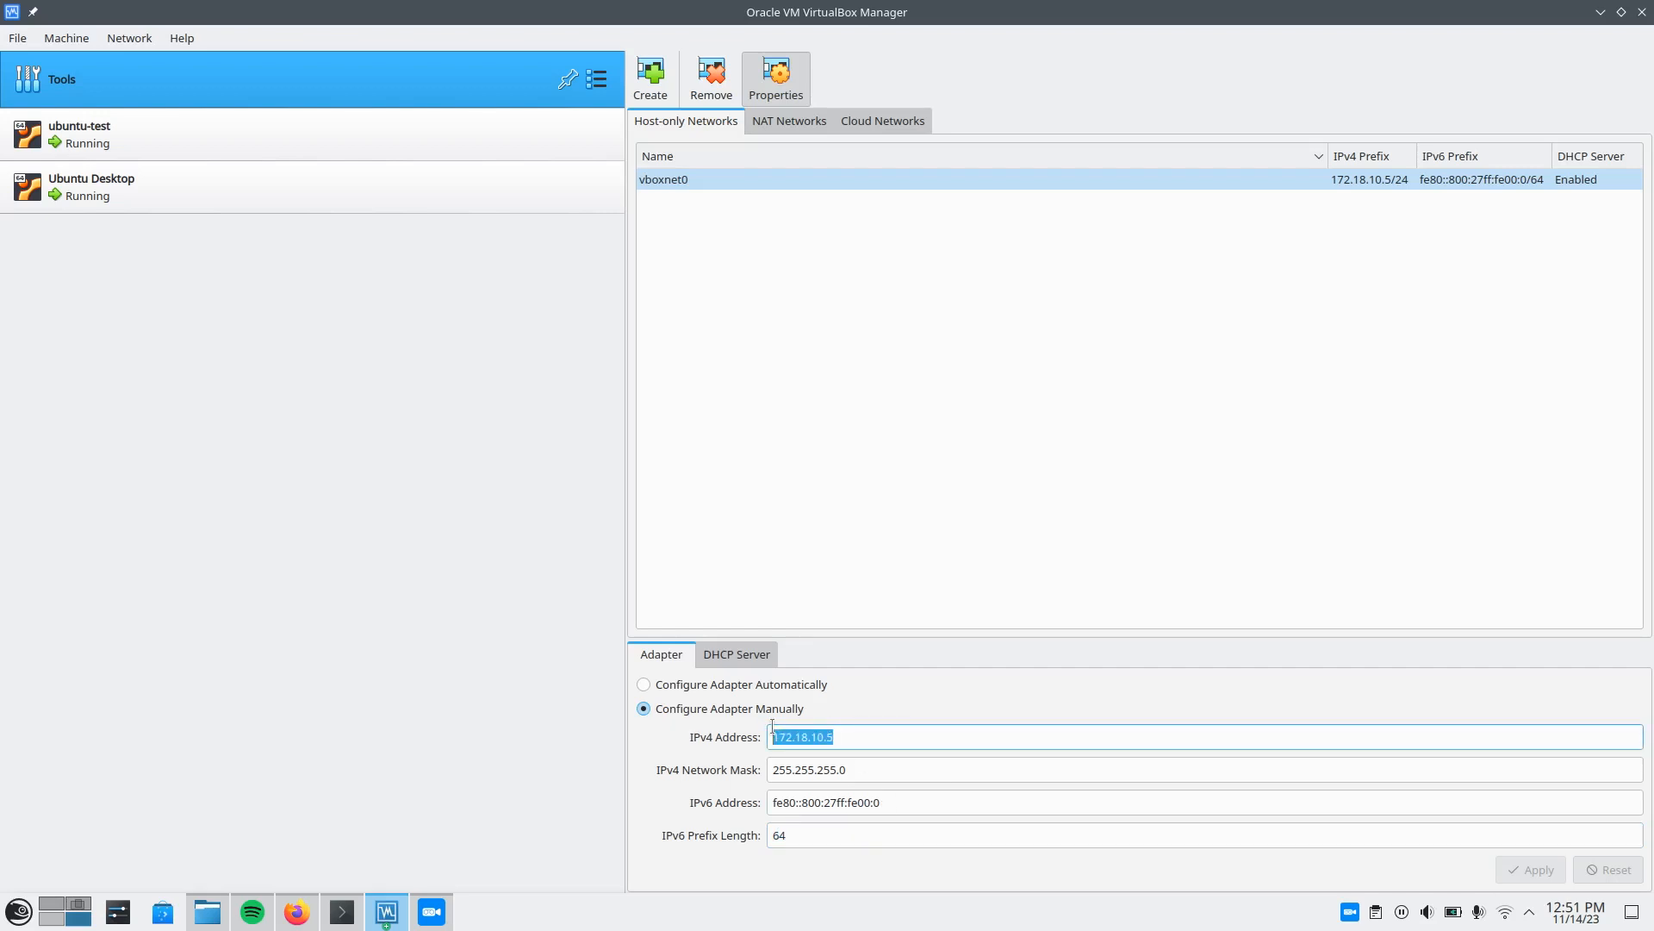
Switch to Konsole and list the host's VirtualBox interface with ip a | grep vbox on a cleared screen.
{"action": "left_click", "coordinate": [905, 733]}
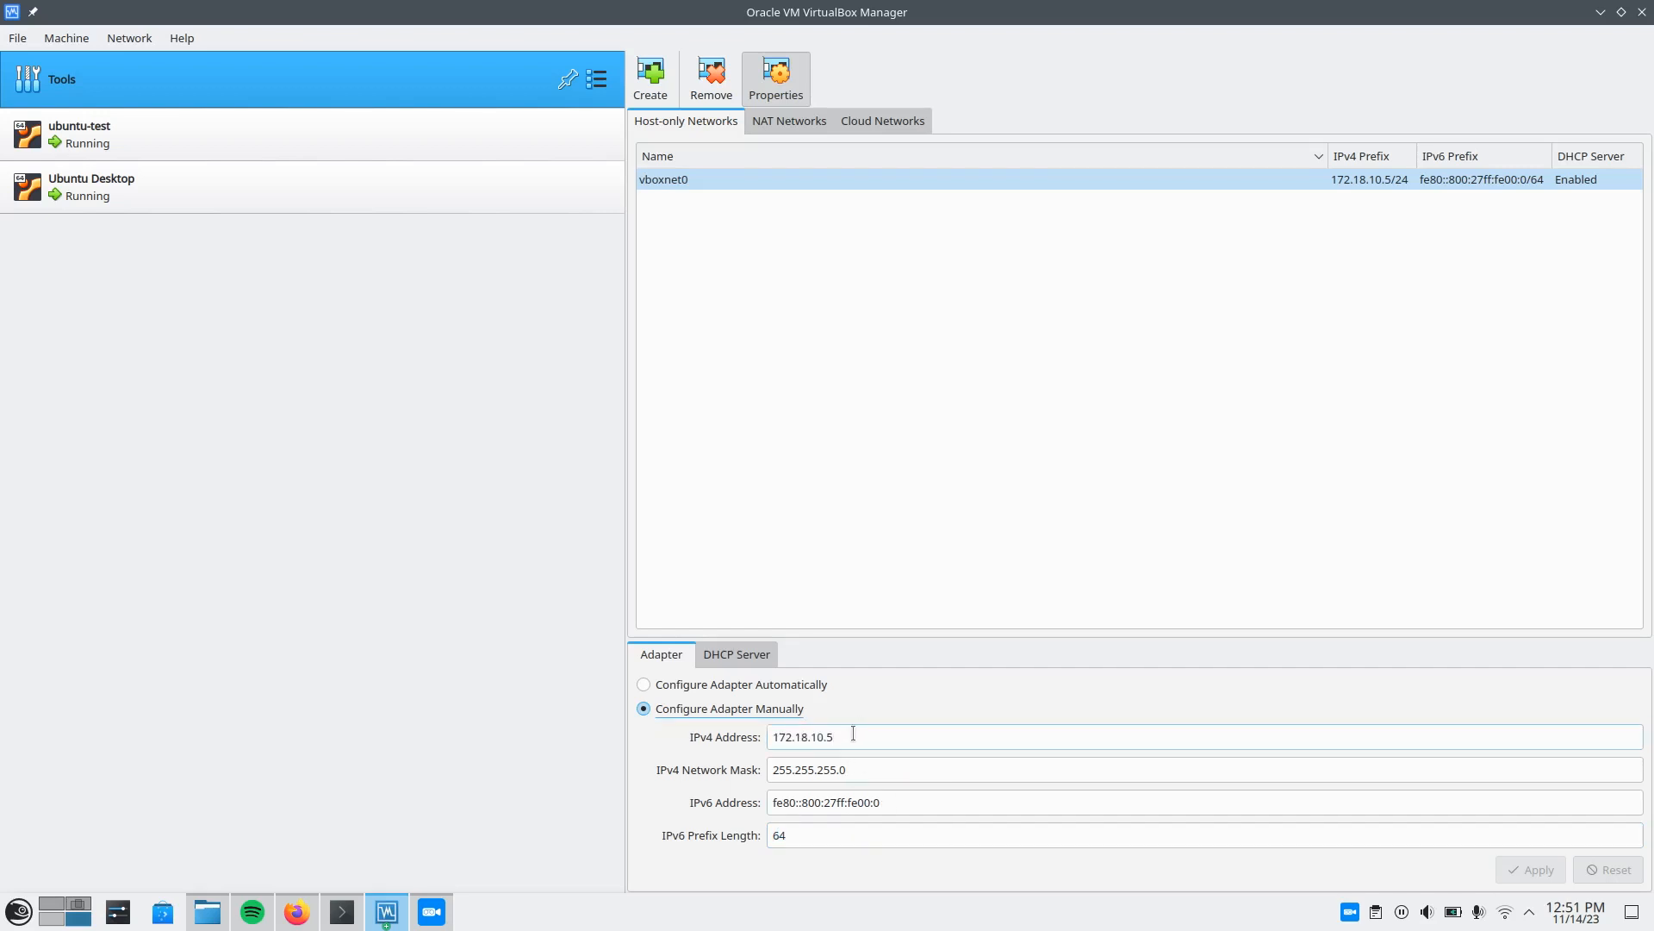
{"action": "left_click", "coordinate": [795, 489]}
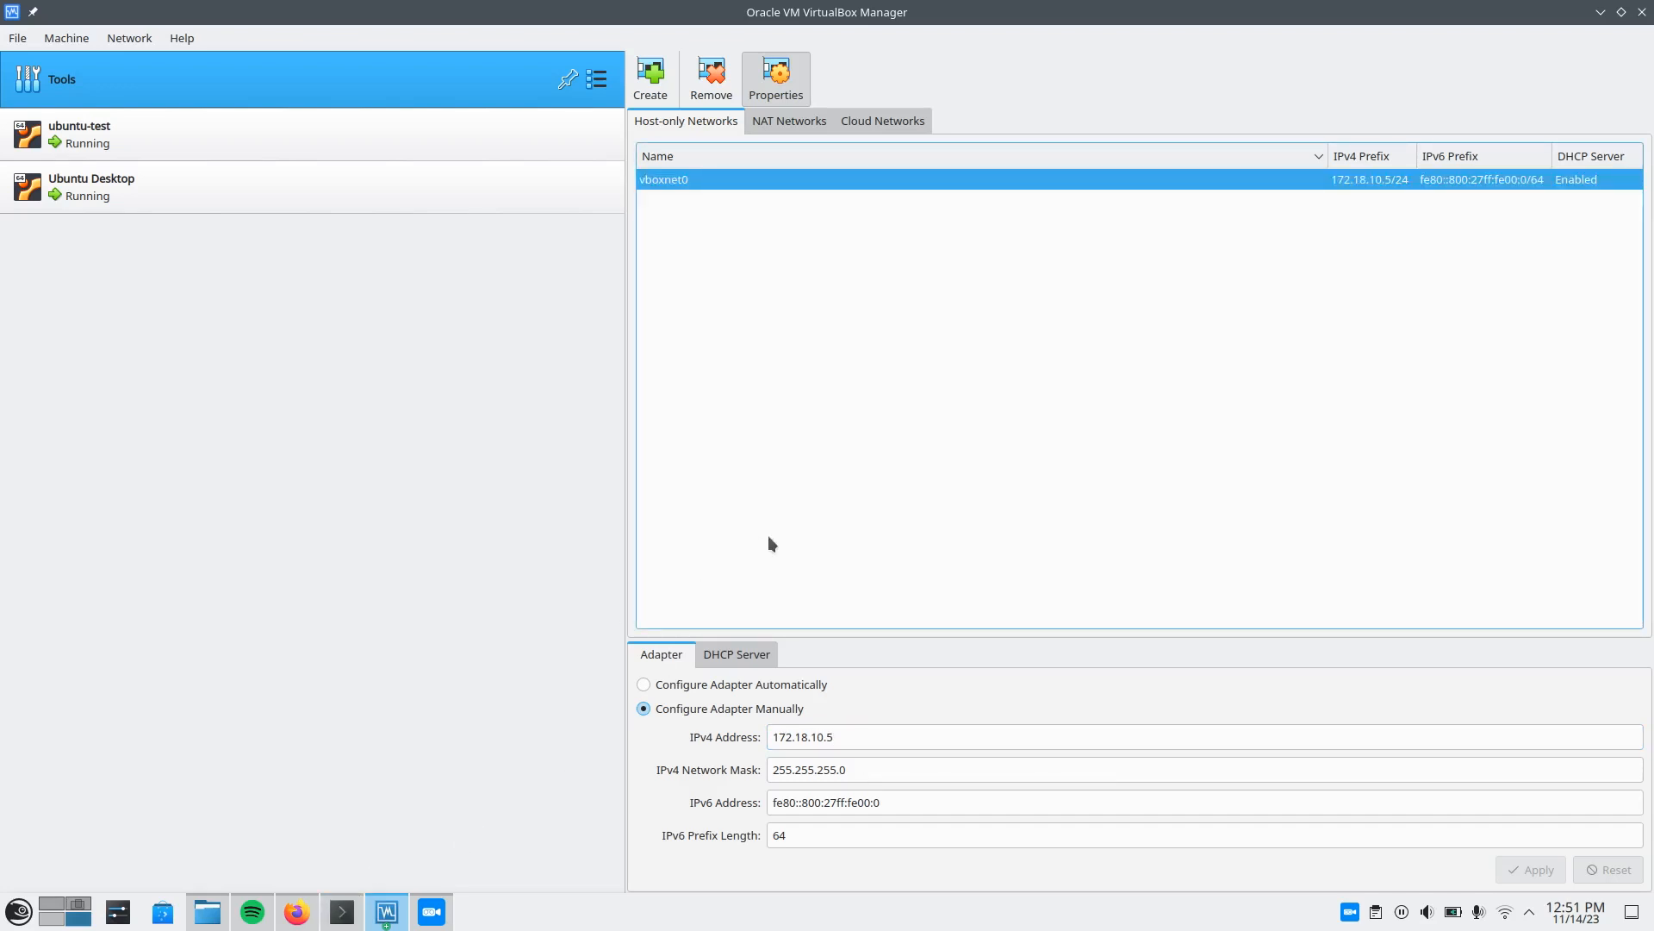
{"action": "left_click", "coordinate": [359, 913]}
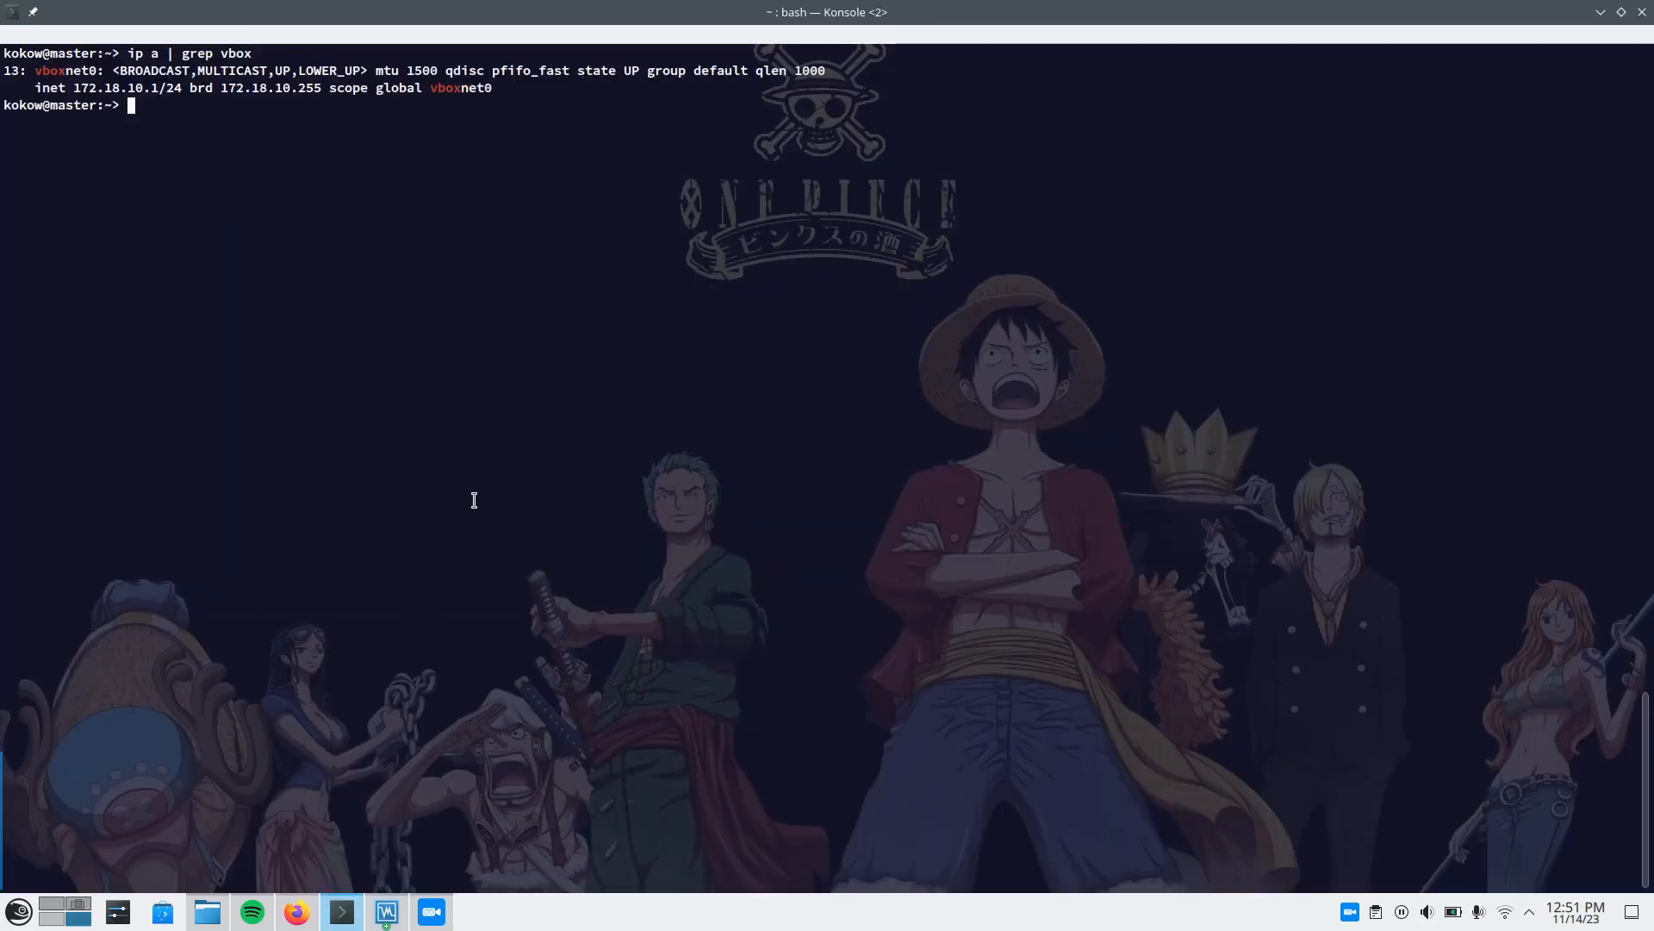
{"action": "key", "text": "ctrl+l"}
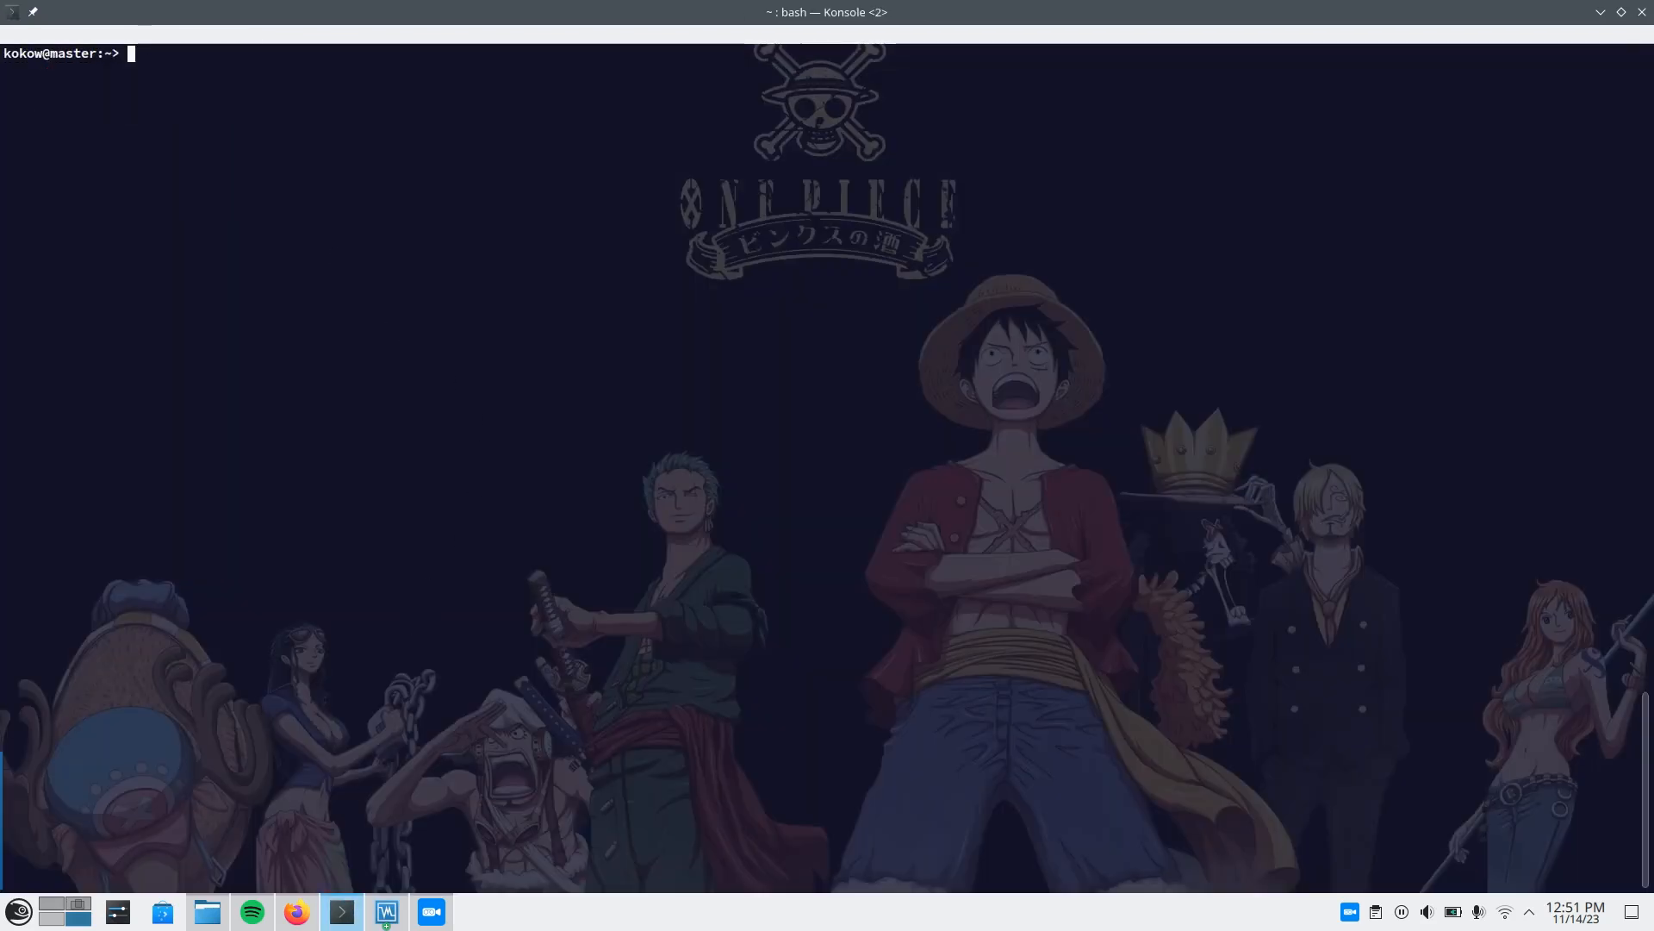
{"action": "key", "text": "Up"}
{"action": "key", "text": "Return"}
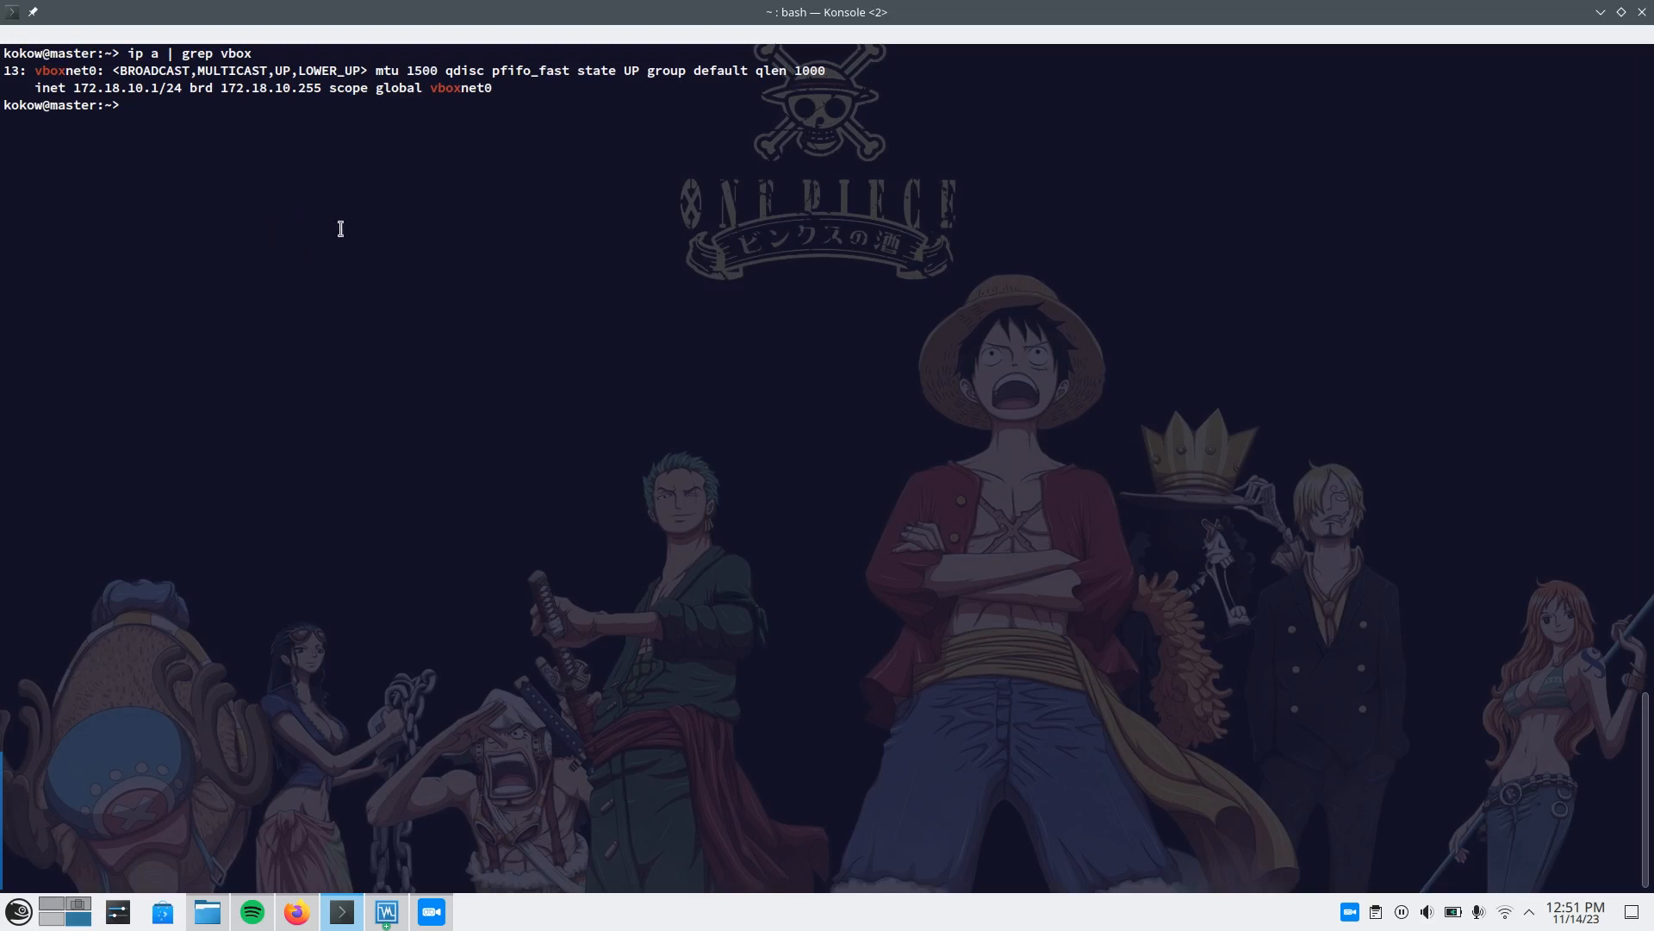
Switch to VirtualBox Manager, set the IPv4 address of vboxnet0 to 172.18.10.1 and apply the change.
{"action": "key", "text": "alt+Tab"}
{"action": "left_click", "coordinate": [866, 768]}
{"action": "left_click", "coordinate": [871, 740]}
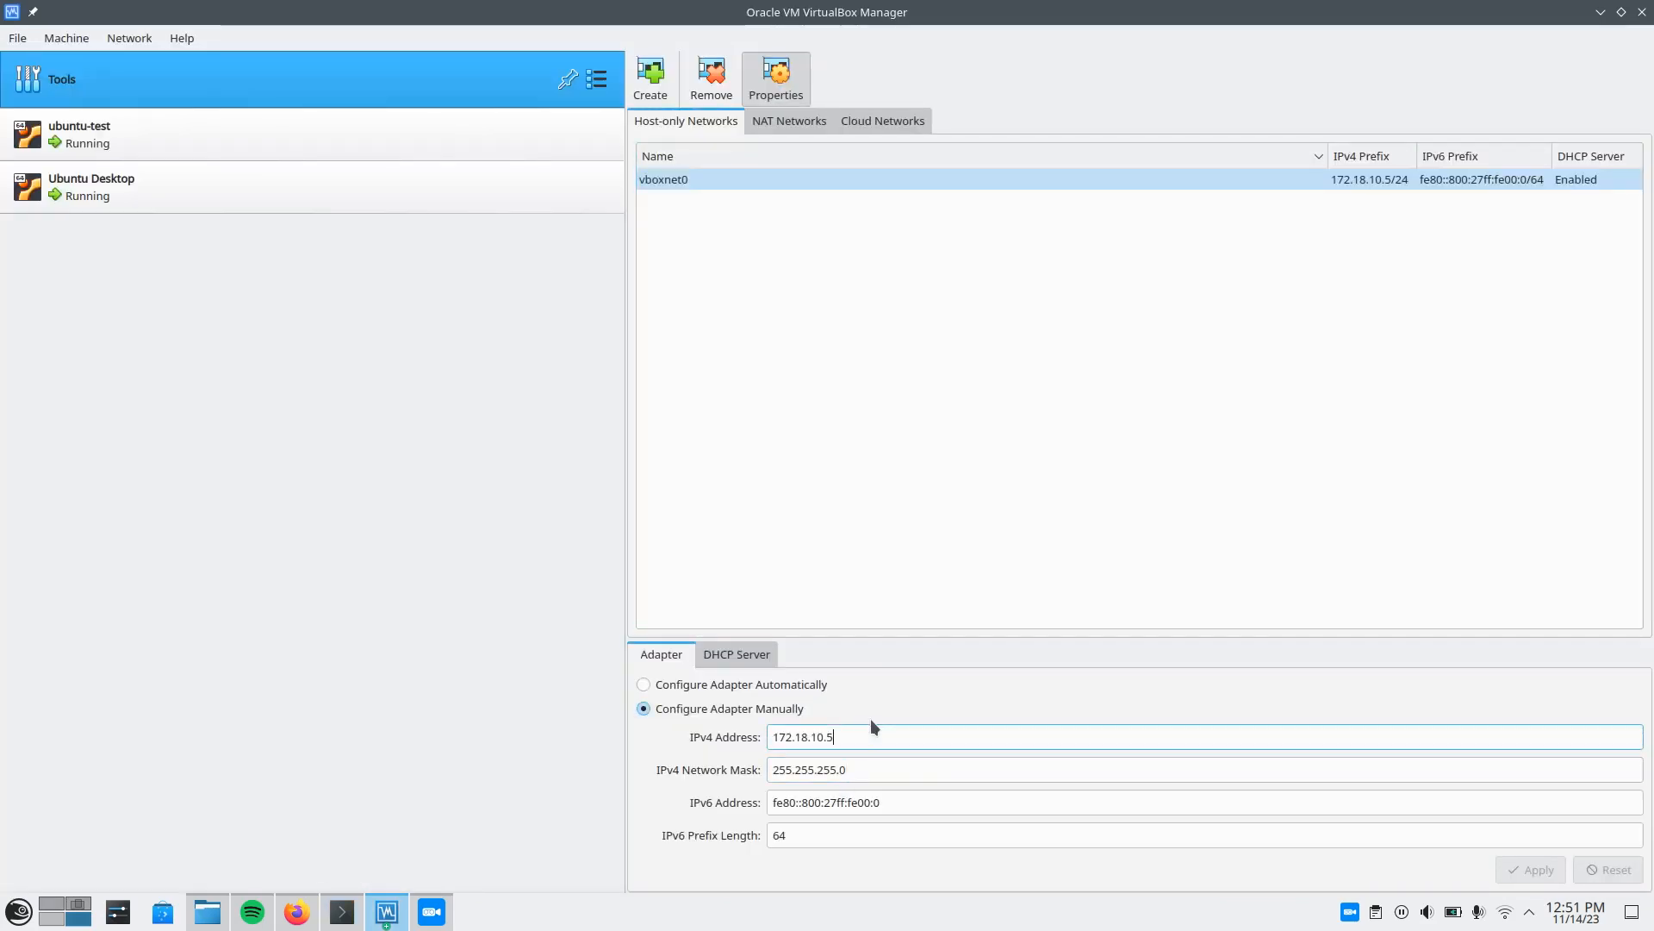
{"action": "key", "text": "BackSpace"}
{"action": "type", "text": "1"}
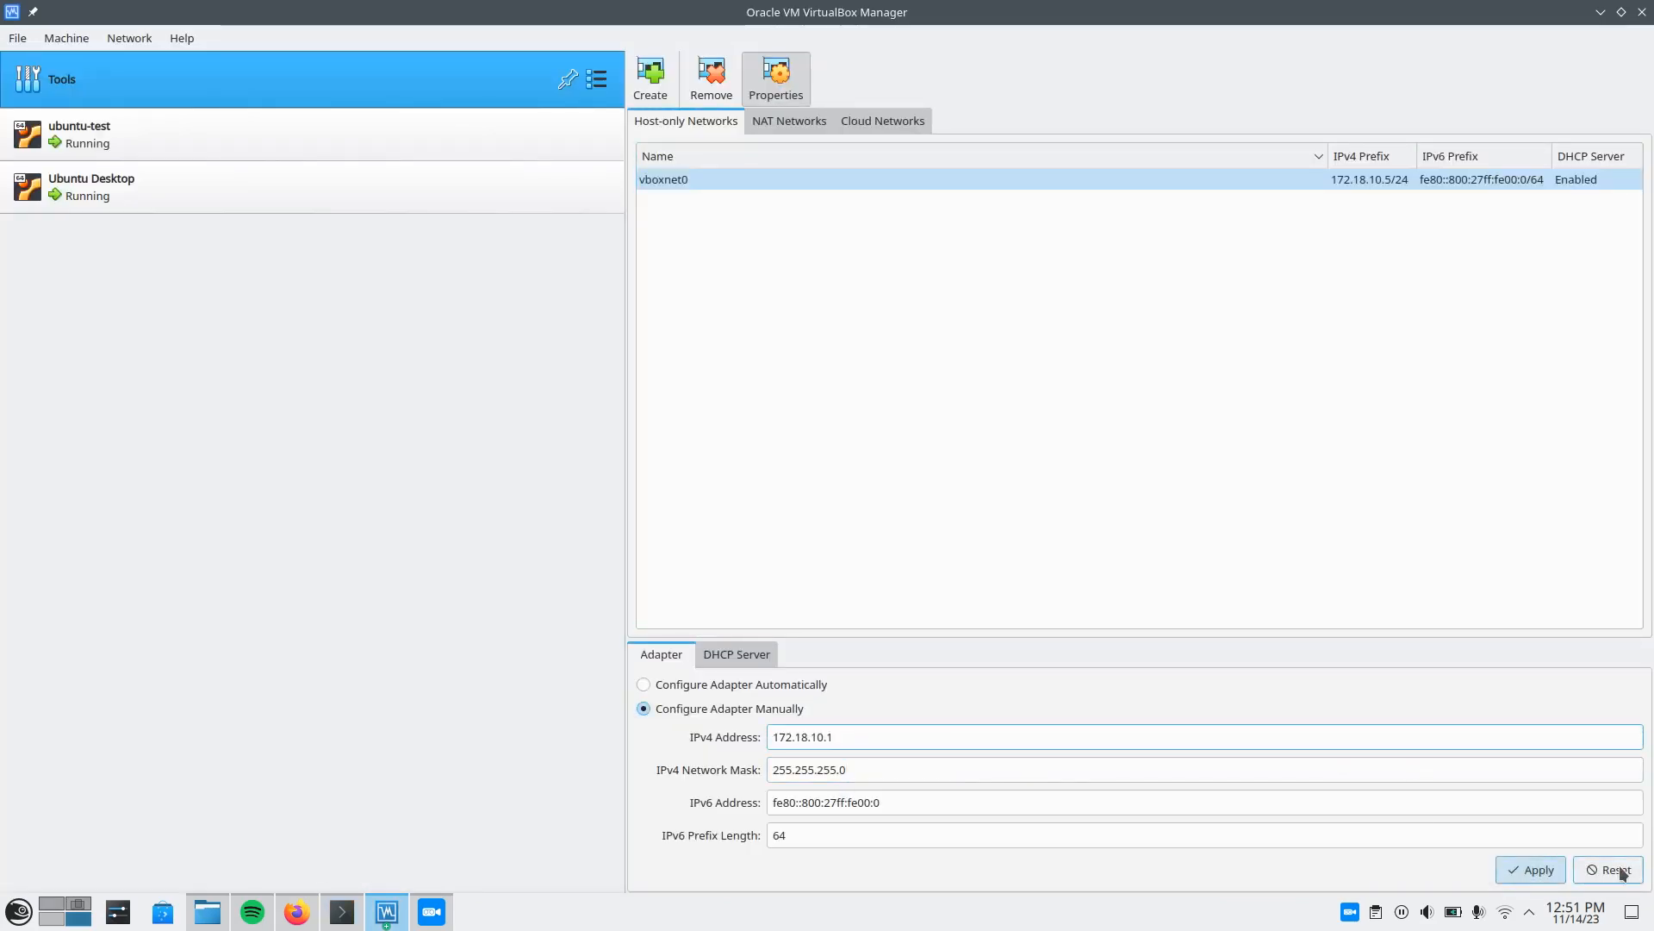
{"action": "left_click", "coordinate": [1542, 870]}
Switch to Konsole and recheck the host's interfaces with ip a and ip a | grep vbox, clearing the screen between runs.
{"action": "key", "text": "alt+Tab"}
{"action": "key", "text": "Up"}
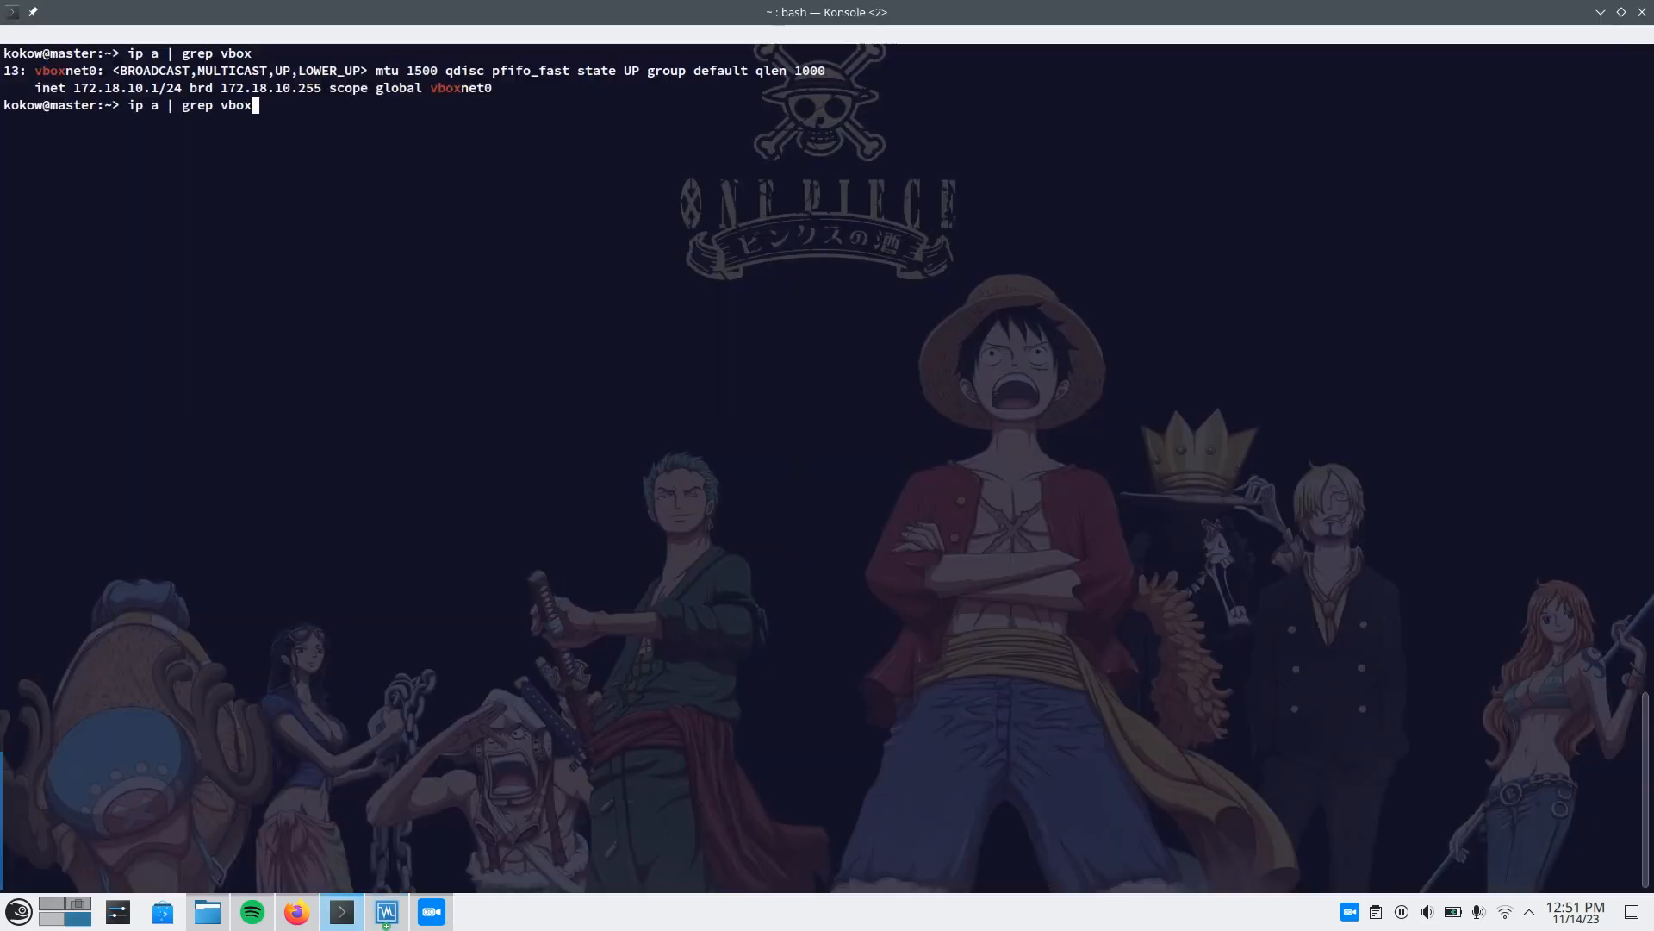
{"action": "key", "text": "Return"}
{"action": "key", "text": "ctrl+l"}
{"action": "key", "text": "Up"}
{"action": "key", "text": "BackSpace"}
{"action": "key", "text": "BackSpace"}
{"action": "key", "text": "BackSpace"}
{"action": "key", "text": "BackSpace"}
{"action": "key", "text": "BackSpace"}
{"action": "key", "text": "BackSpace"}
{"action": "key", "text": "BackSpace"}
{"action": "key", "text": "BackSpace"}
{"action": "key", "text": "BackSpace"}
{"action": "key", "text": "BackSpace"}
{"action": "key", "text": "BackSpace"}
{"action": "key", "text": "BackSpace"}
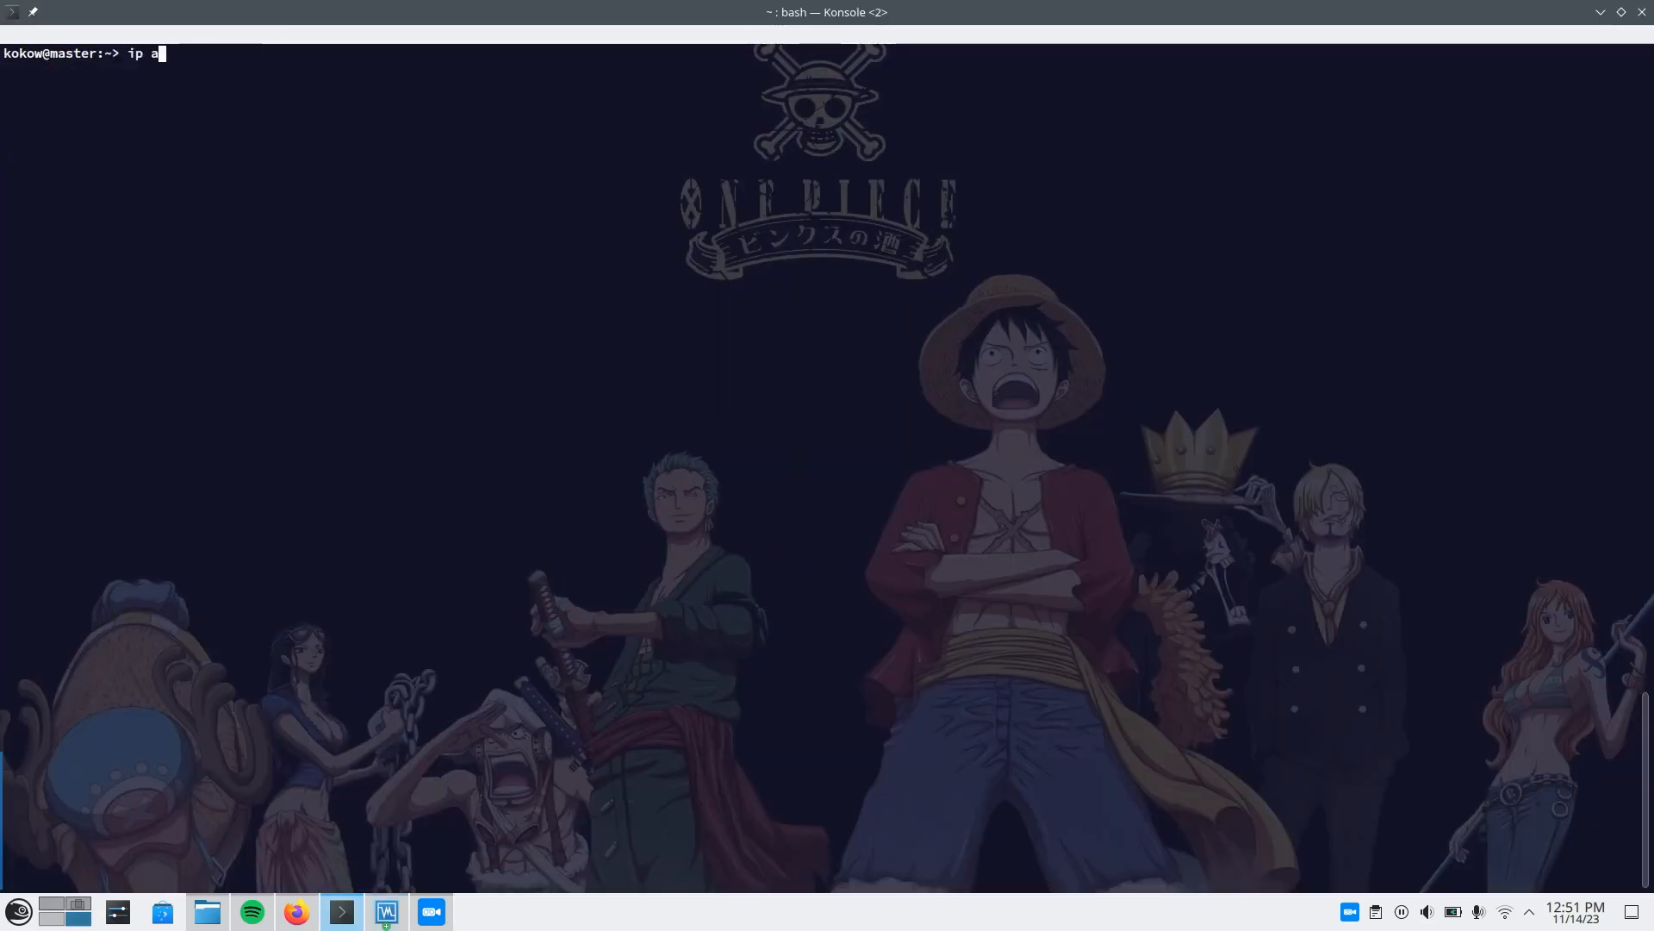
{"action": "key", "text": "Return"}
{"action": "key", "text": "ctrl+l"}
{"action": "key", "text": "Up"}
{"action": "key", "text": "Up"}
{"action": "key", "text": "Return"}
Return to VirtualBox Manager and highlight the IPv4 address of the vboxnet0 adapter.
{"action": "key", "text": "alt+Tab"}
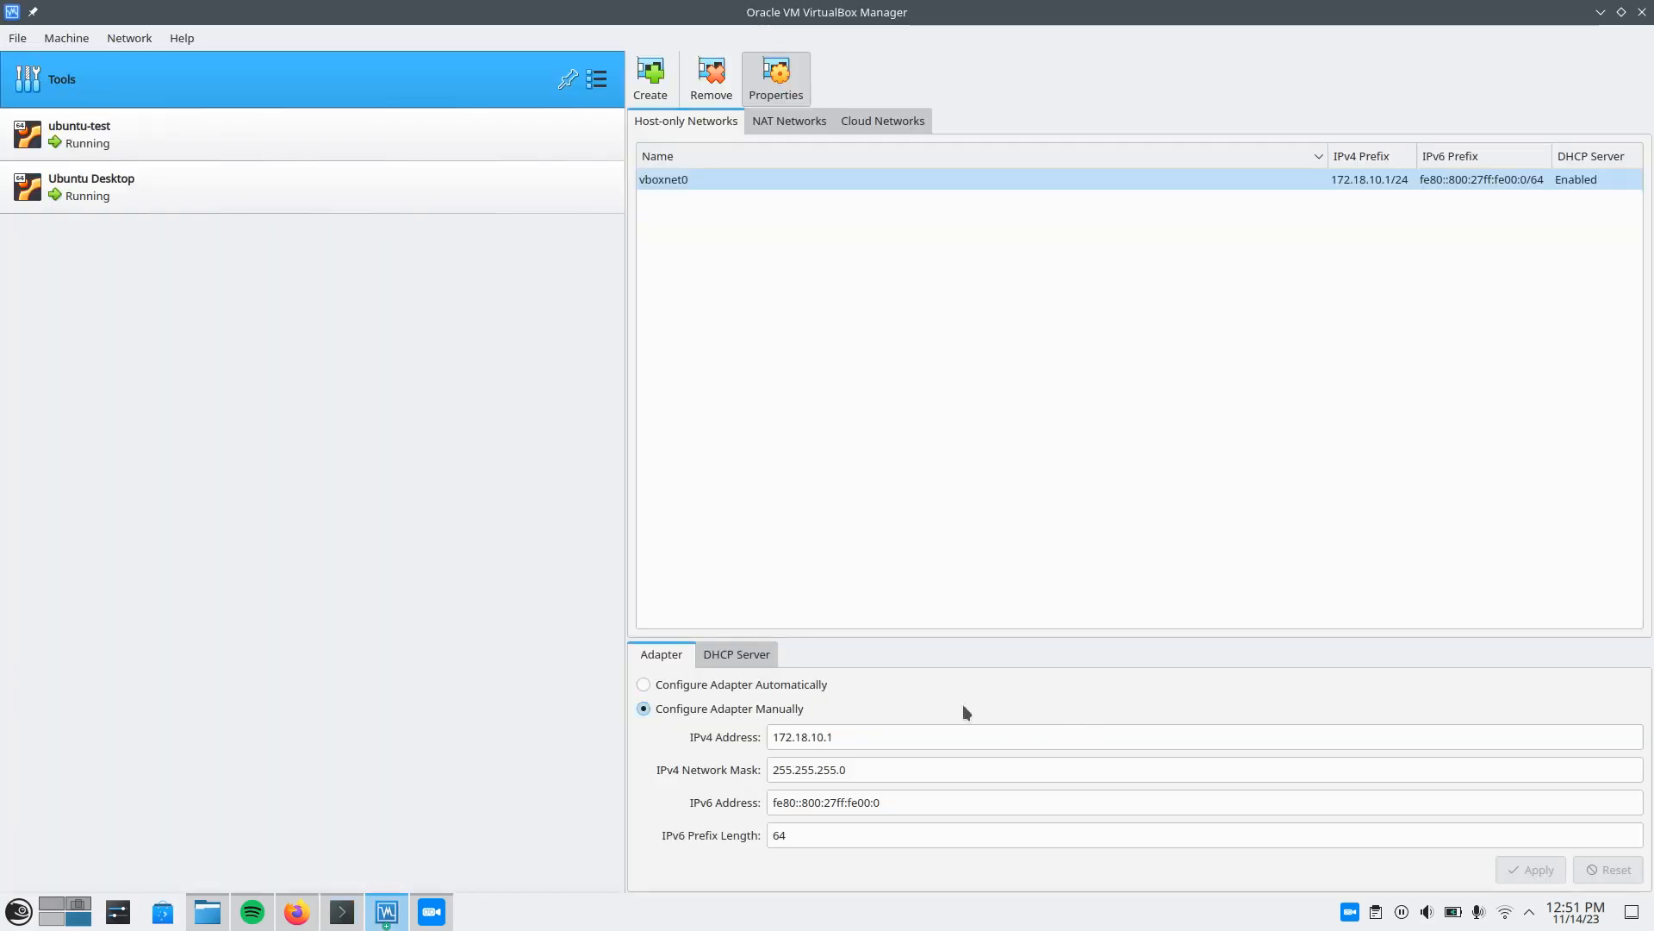
{"action": "left_click_drag", "start_coordinate": [835, 737], "coordinate": [778, 733]}
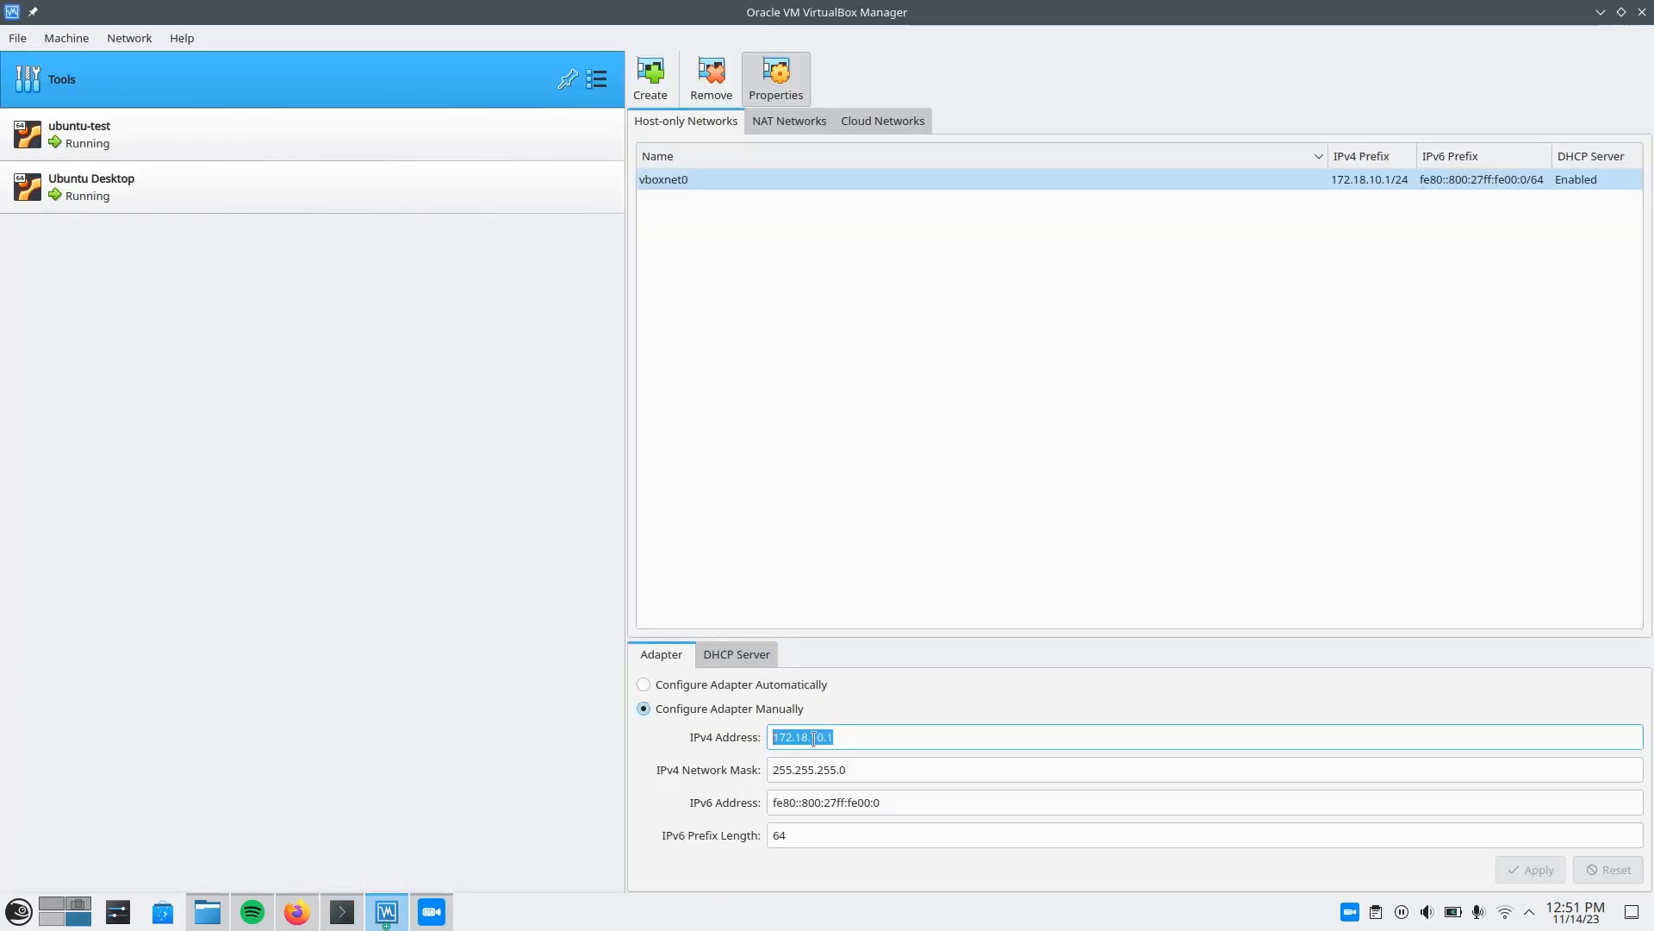
{"action": "left_click", "coordinate": [882, 735]}
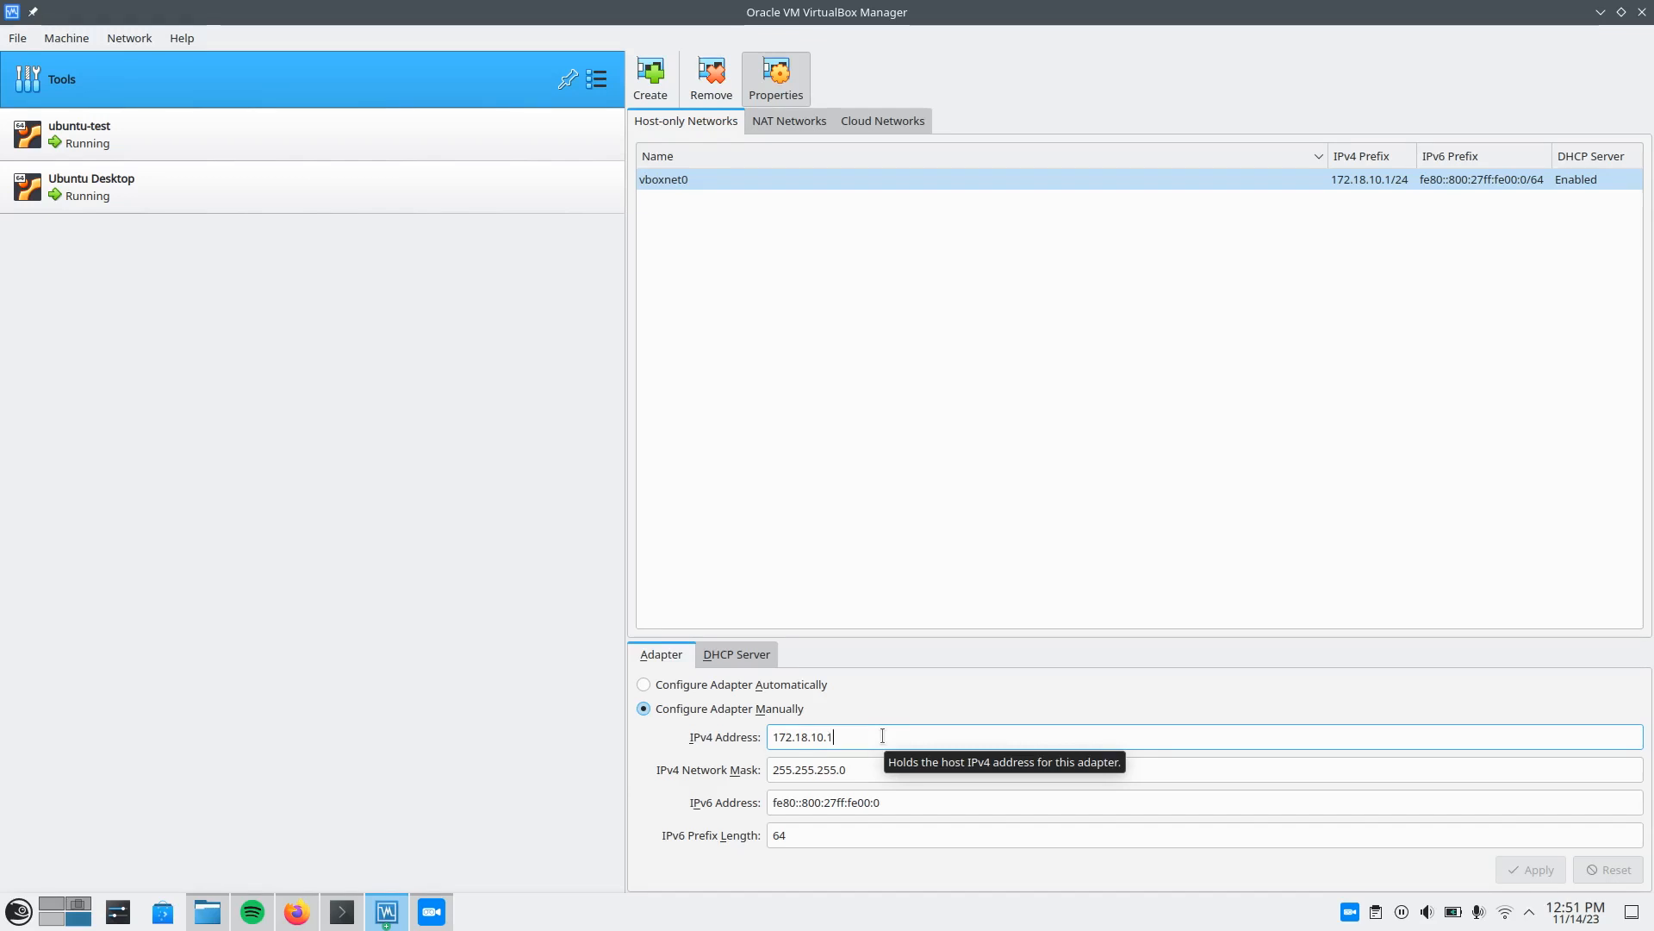
Switch to Konsole and highlight the ip a | grep vbox command, the vboxnet0 interface name and its inet address.
{"action": "key", "text": "alt+Tab"}
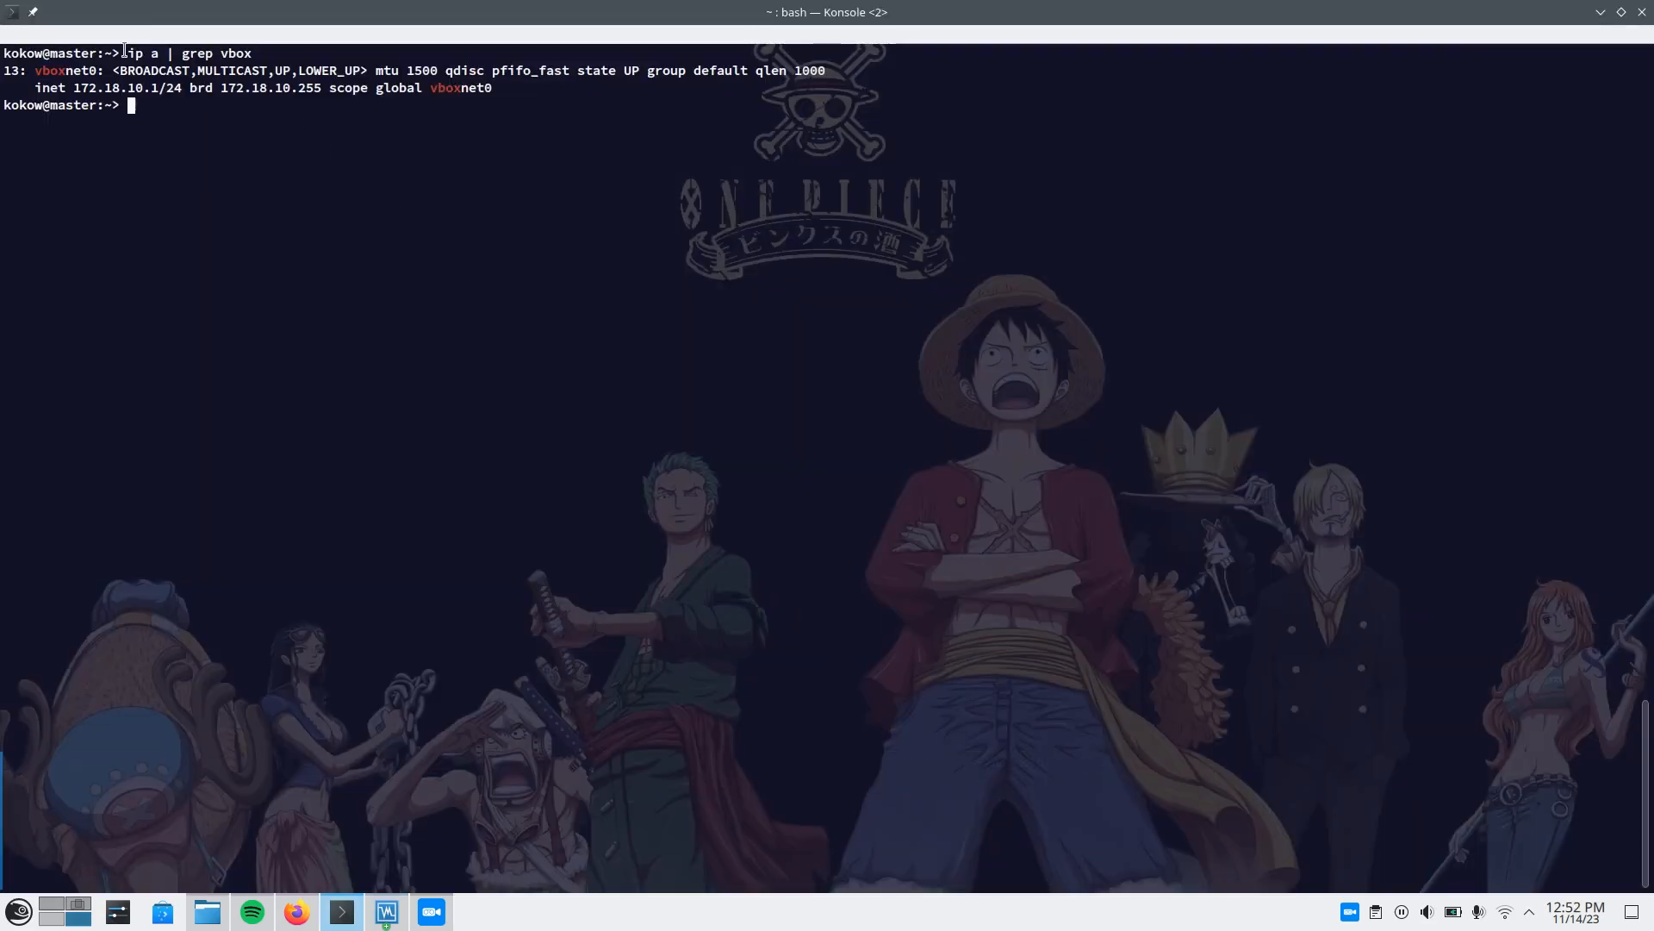
{"action": "left_click_drag", "start_coordinate": [128, 53], "coordinate": [258, 50]}
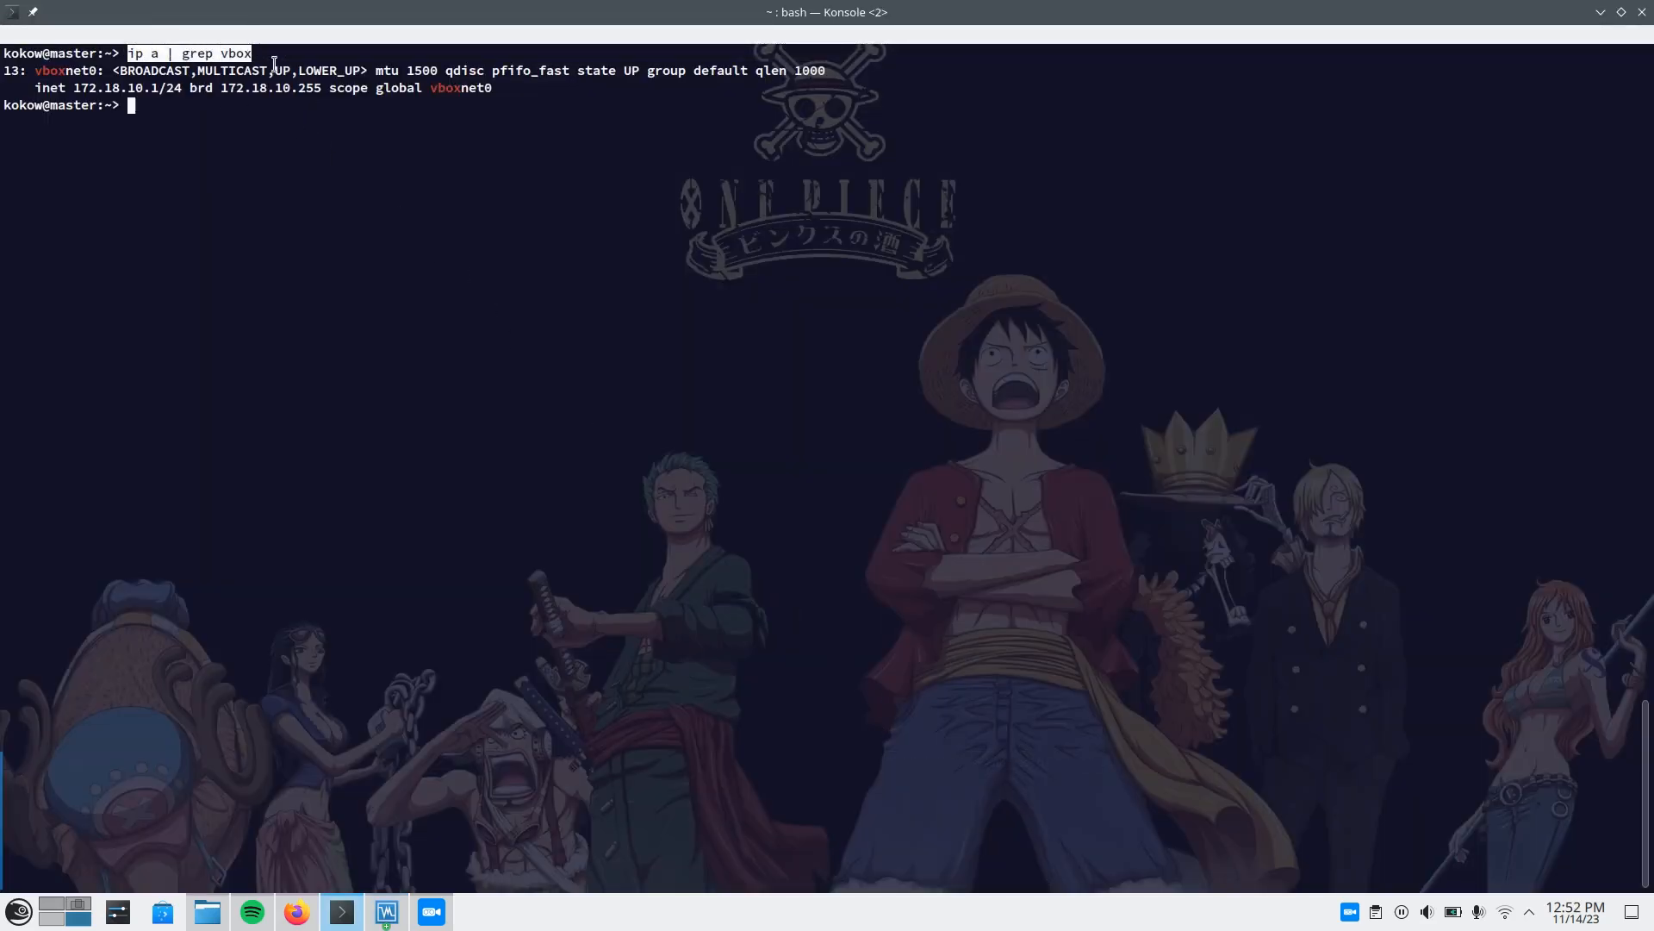
{"action": "left_click", "coordinate": [271, 57]}
{"action": "scroll", "coordinate": [342, 287], "scroll_direction": "up", "scroll_amount": 13}
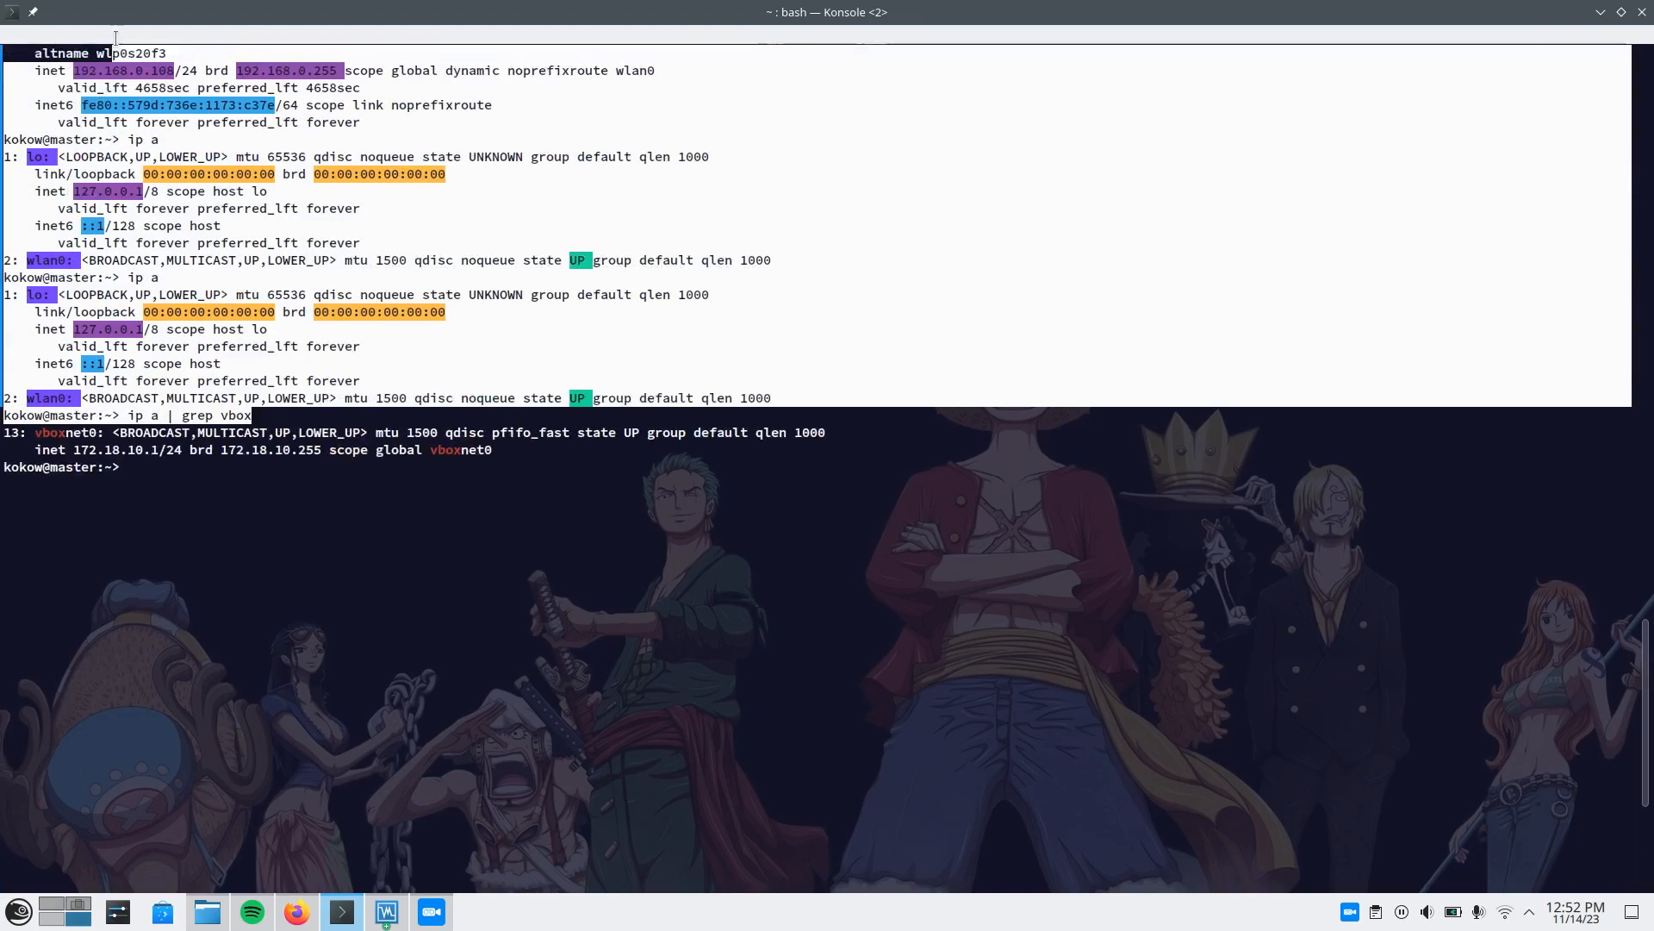
{"action": "scroll", "coordinate": [342, 287], "scroll_direction": "down", "scroll_amount": 13}
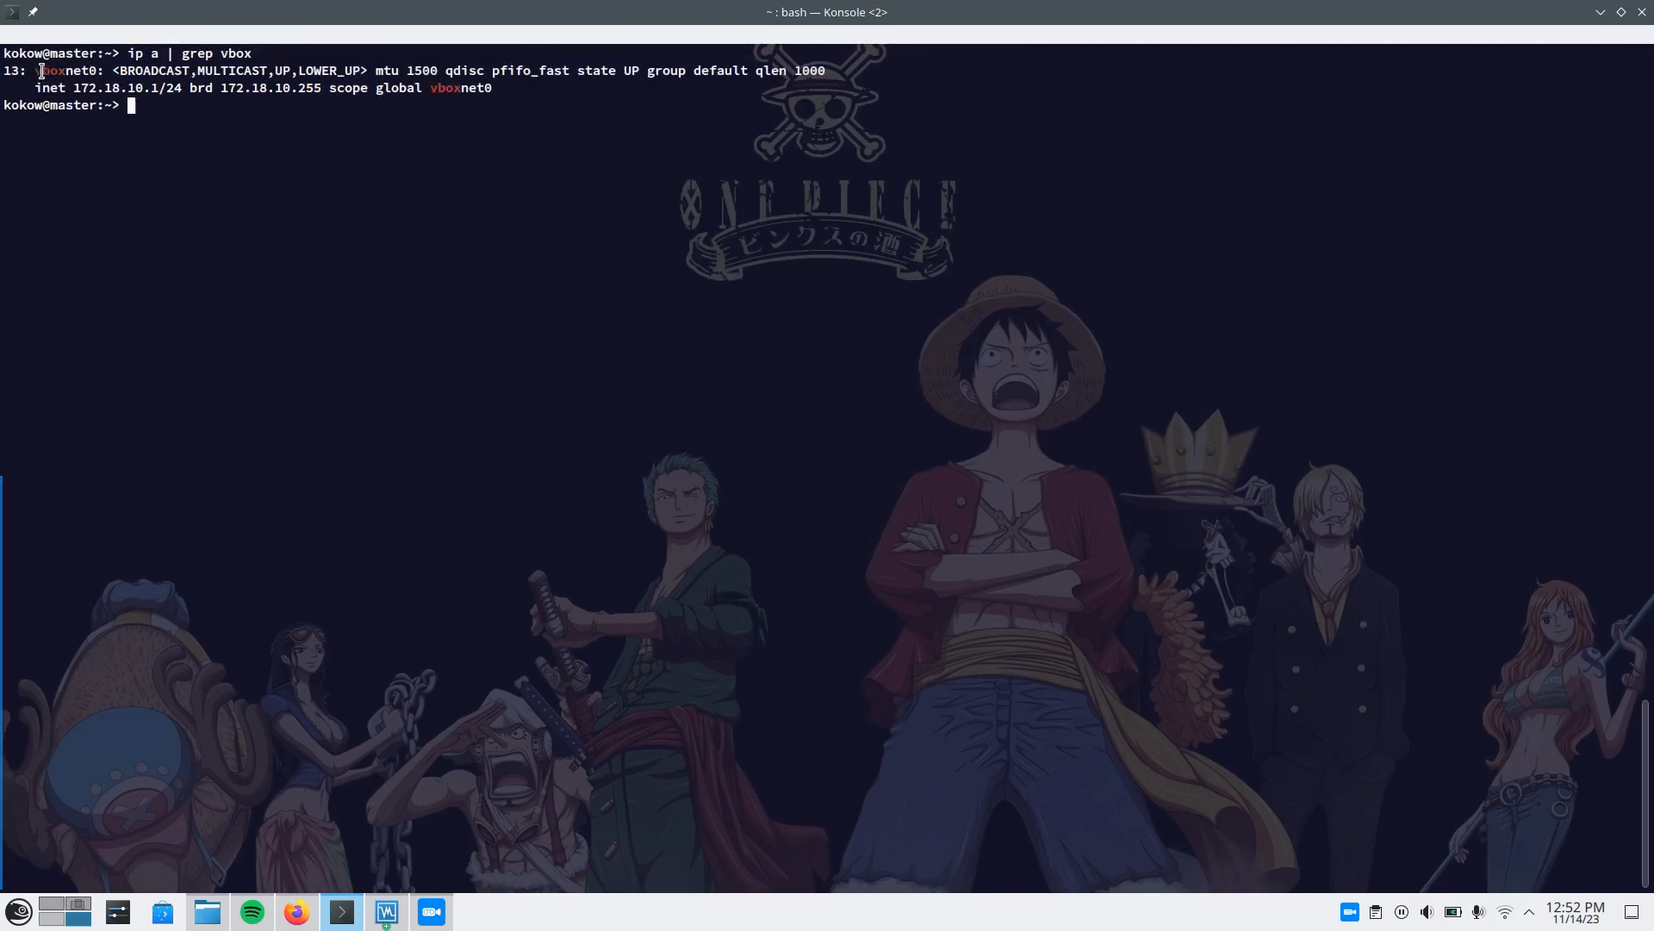
{"action": "left_click_drag", "start_coordinate": [35, 70], "coordinate": [77, 86]}
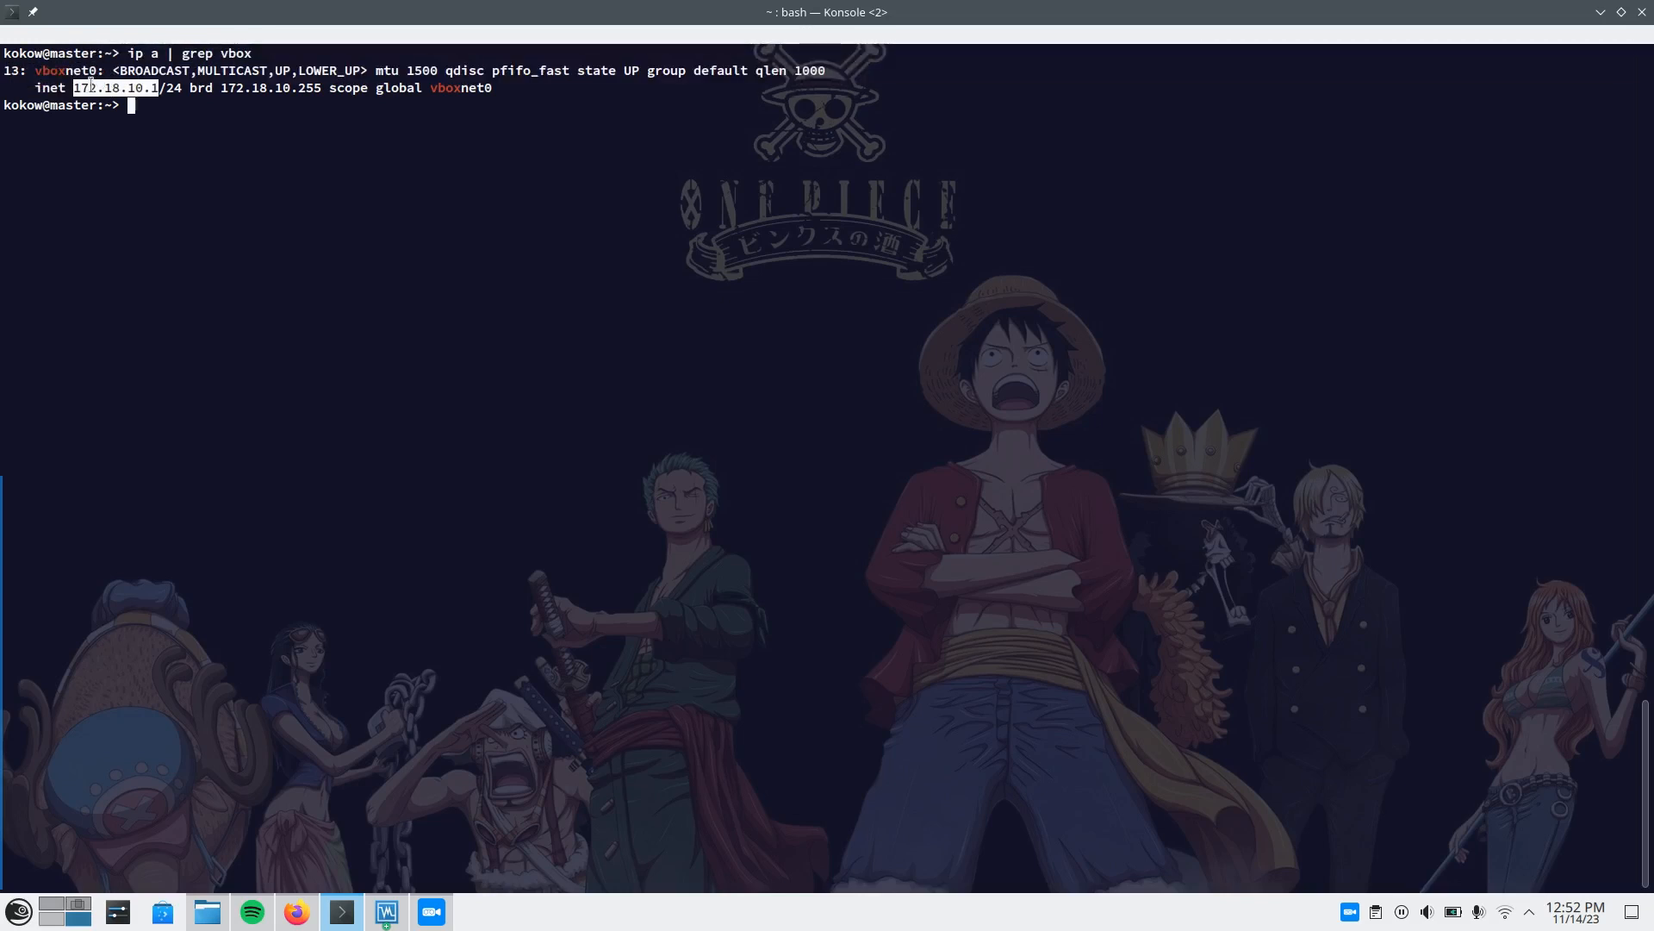
{"action": "left_click", "coordinate": [156, 93]}
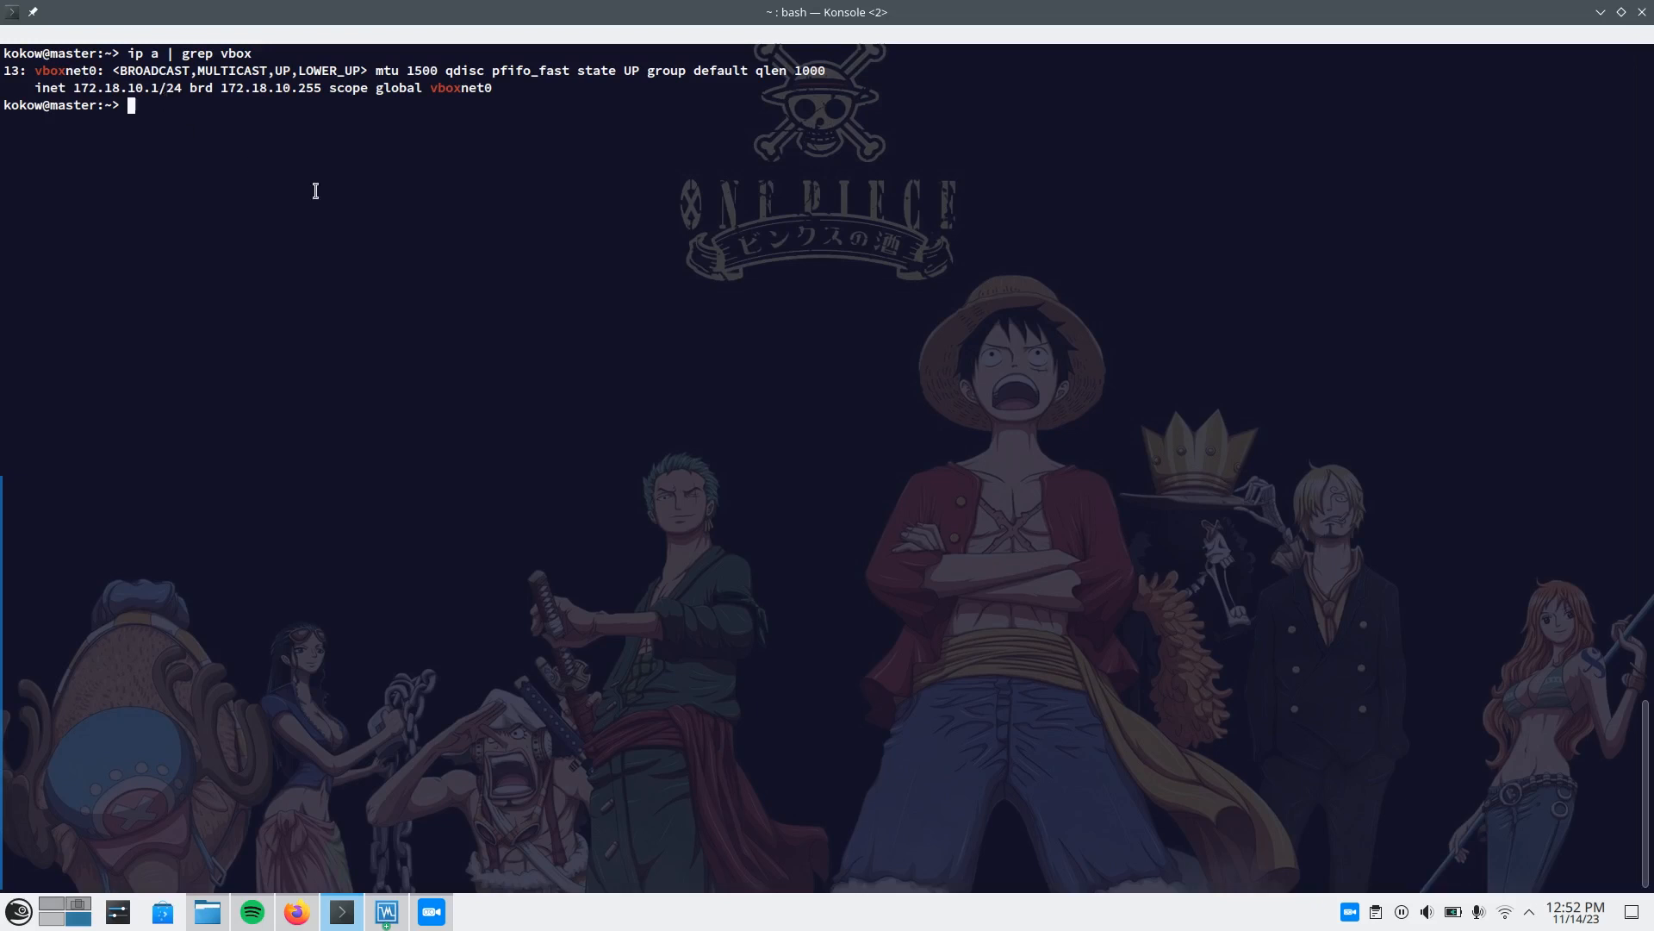
Switch to VirtualBox Manager and open the network settings of the Ubuntu Desktop VM.
{"action": "key", "text": "alt+Tab"}
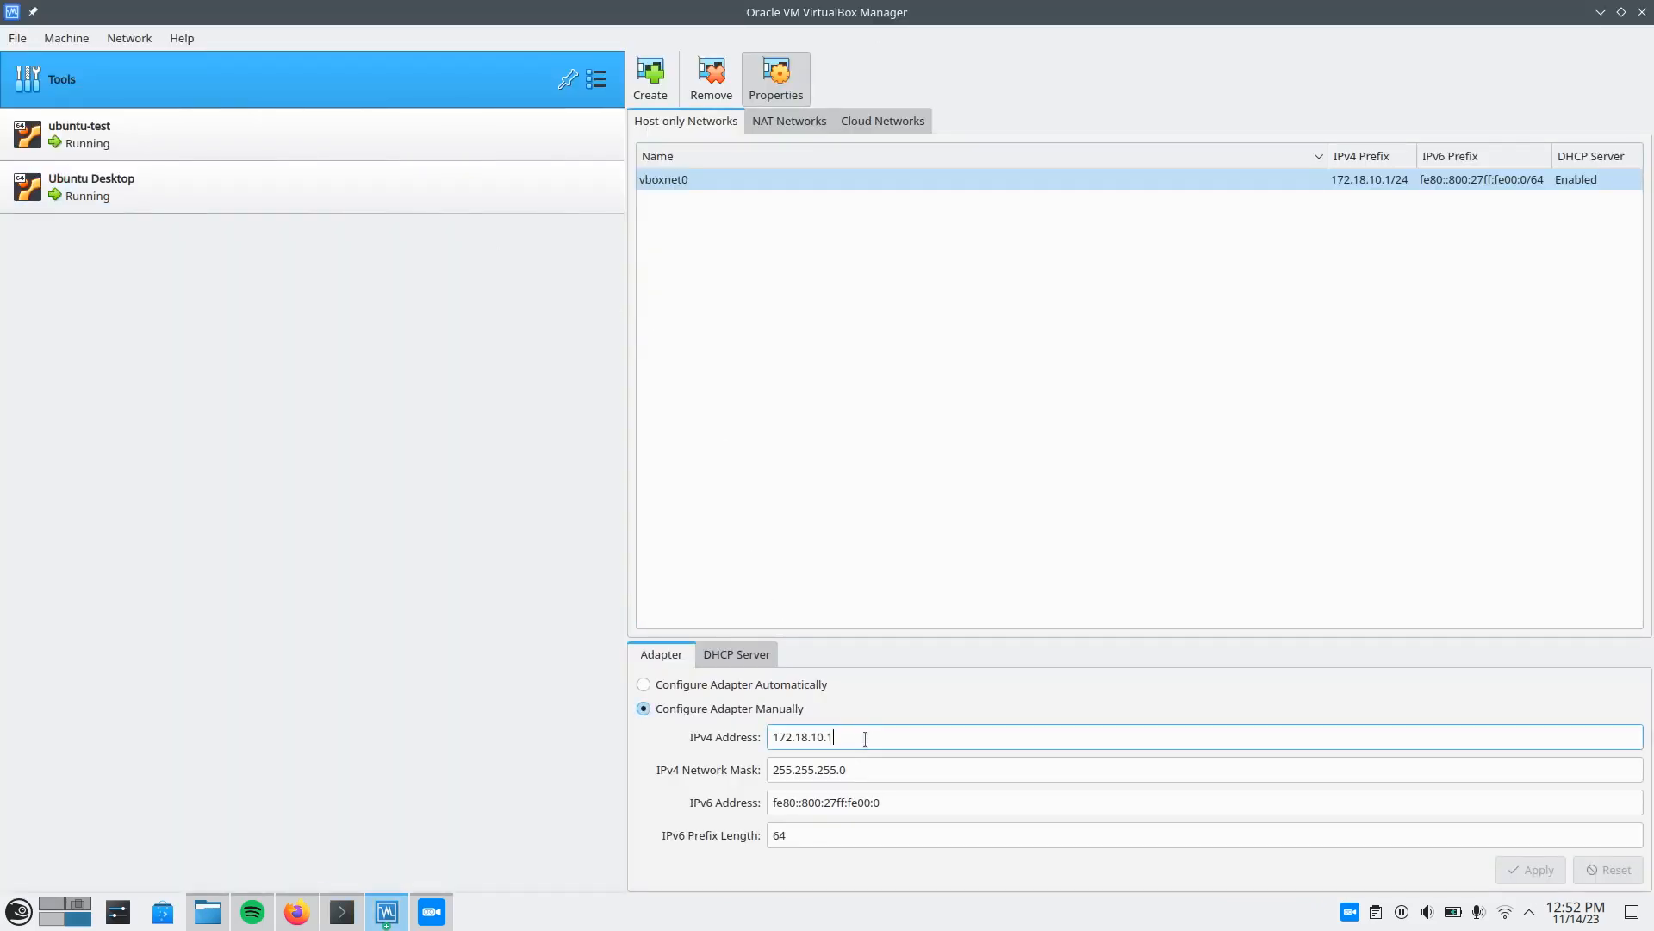
{"action": "left_click", "coordinate": [948, 678]}
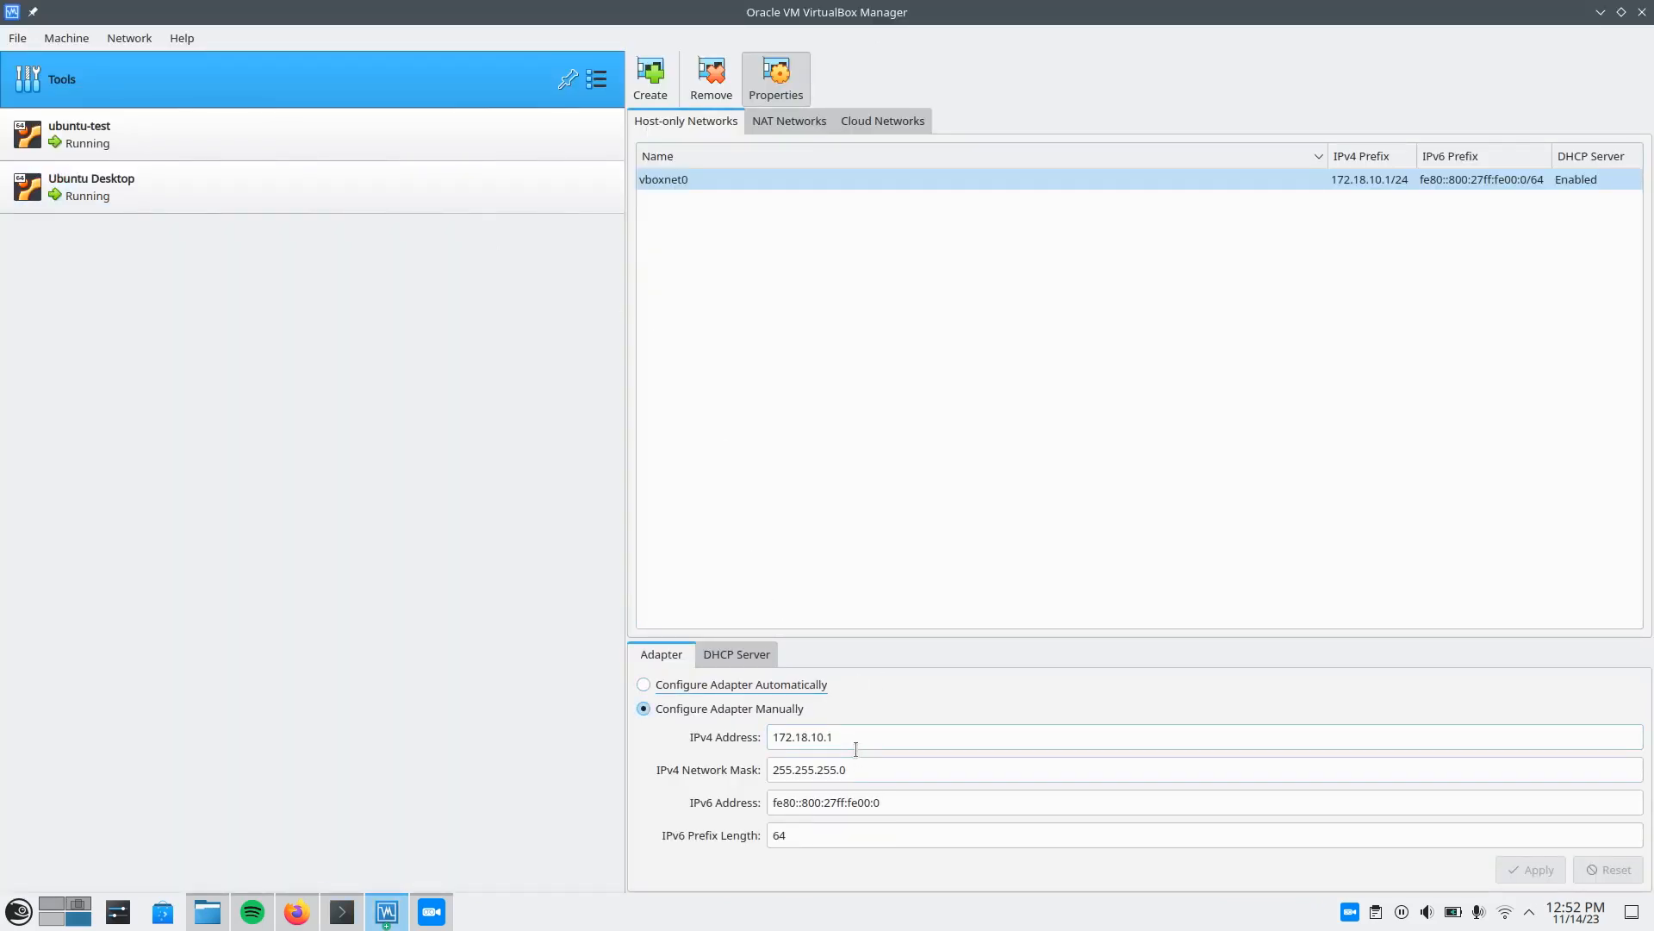
{"action": "left_click", "coordinate": [430, 346]}
{"action": "left_click", "coordinate": [302, 179]}
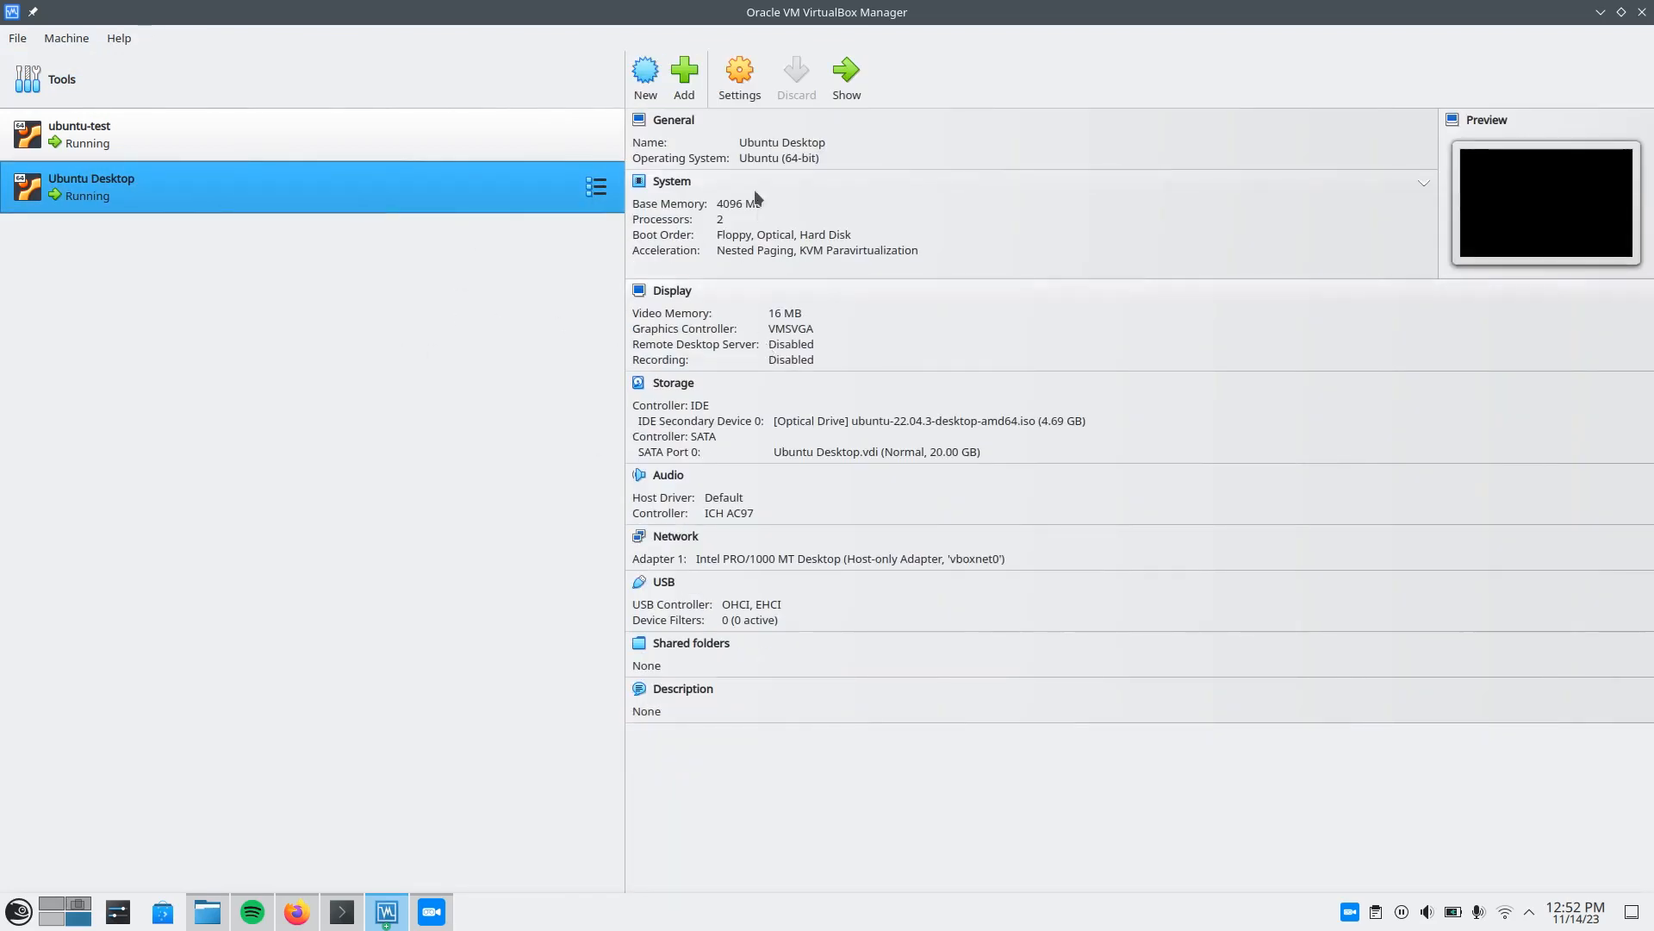
{"action": "left_click", "coordinate": [739, 97]}
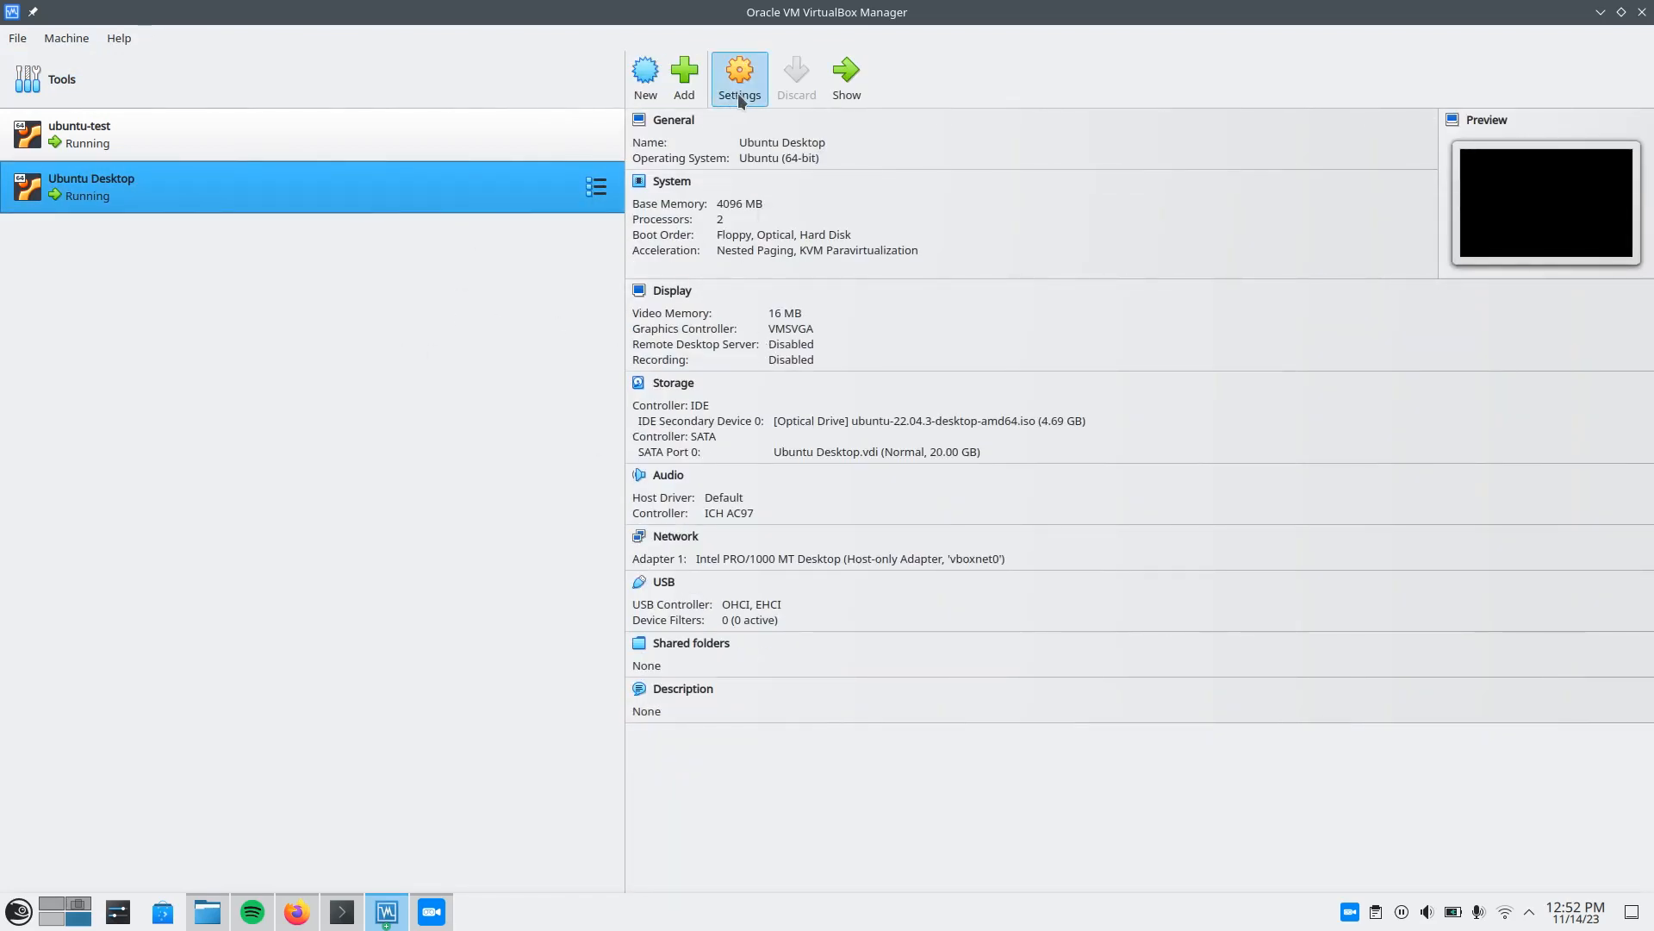
{"action": "left_click", "coordinate": [564, 366]}
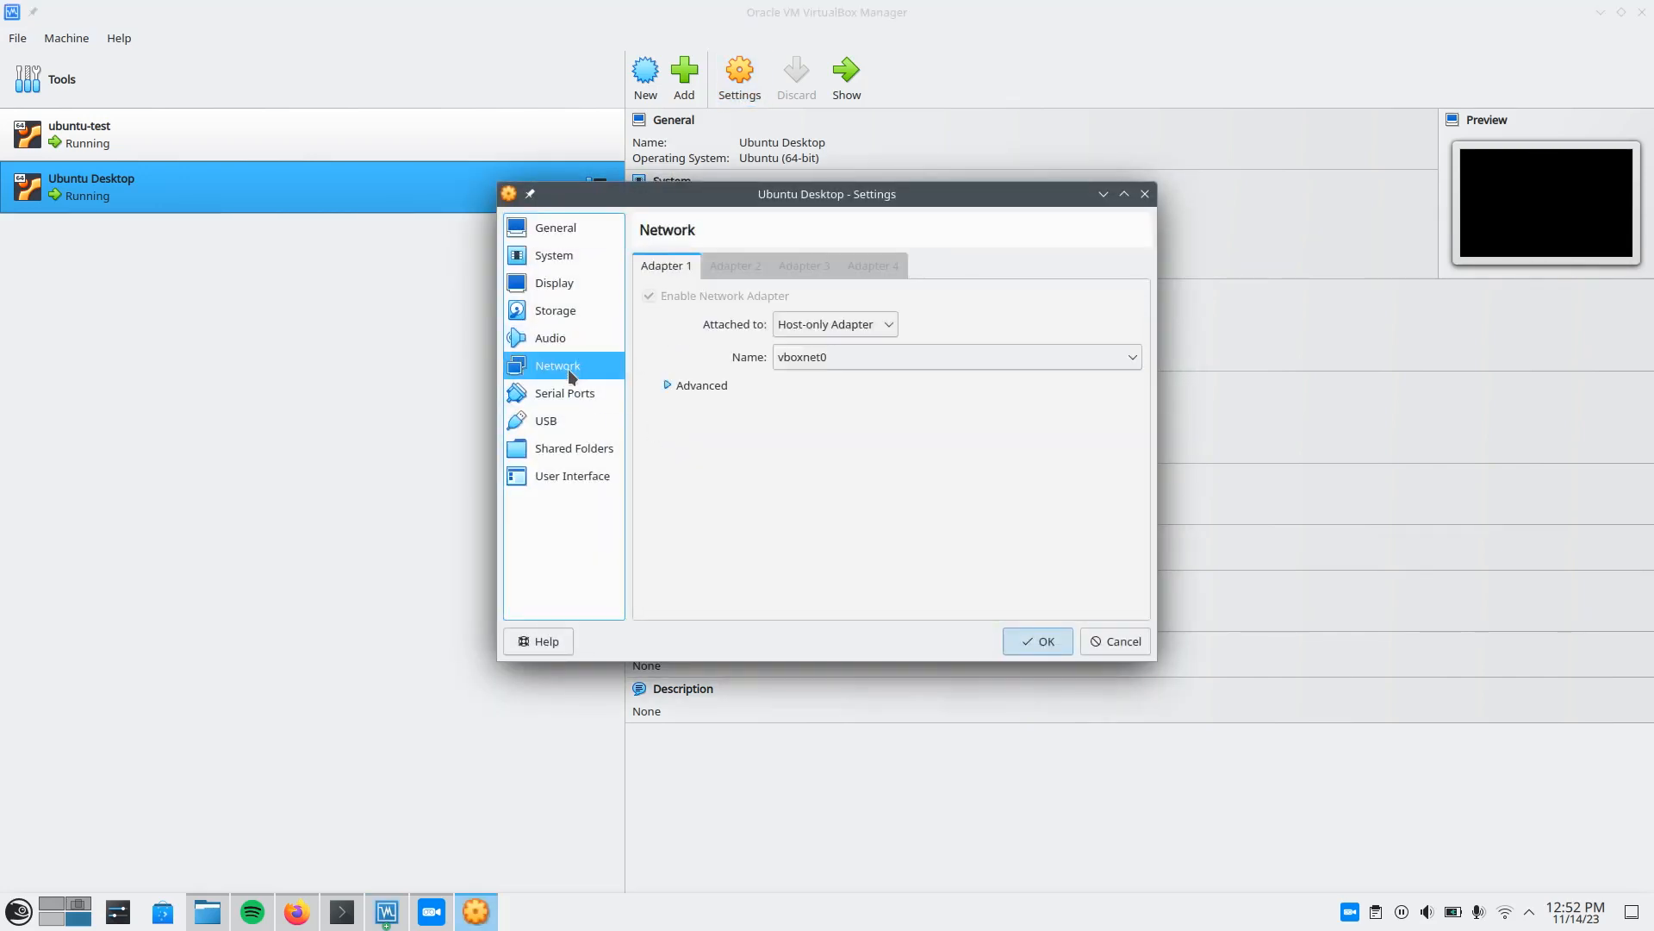
Examine the attachment types offered for Adapter 1, leaving Host-only Adapter selected.
{"action": "left_click", "coordinate": [839, 324]}
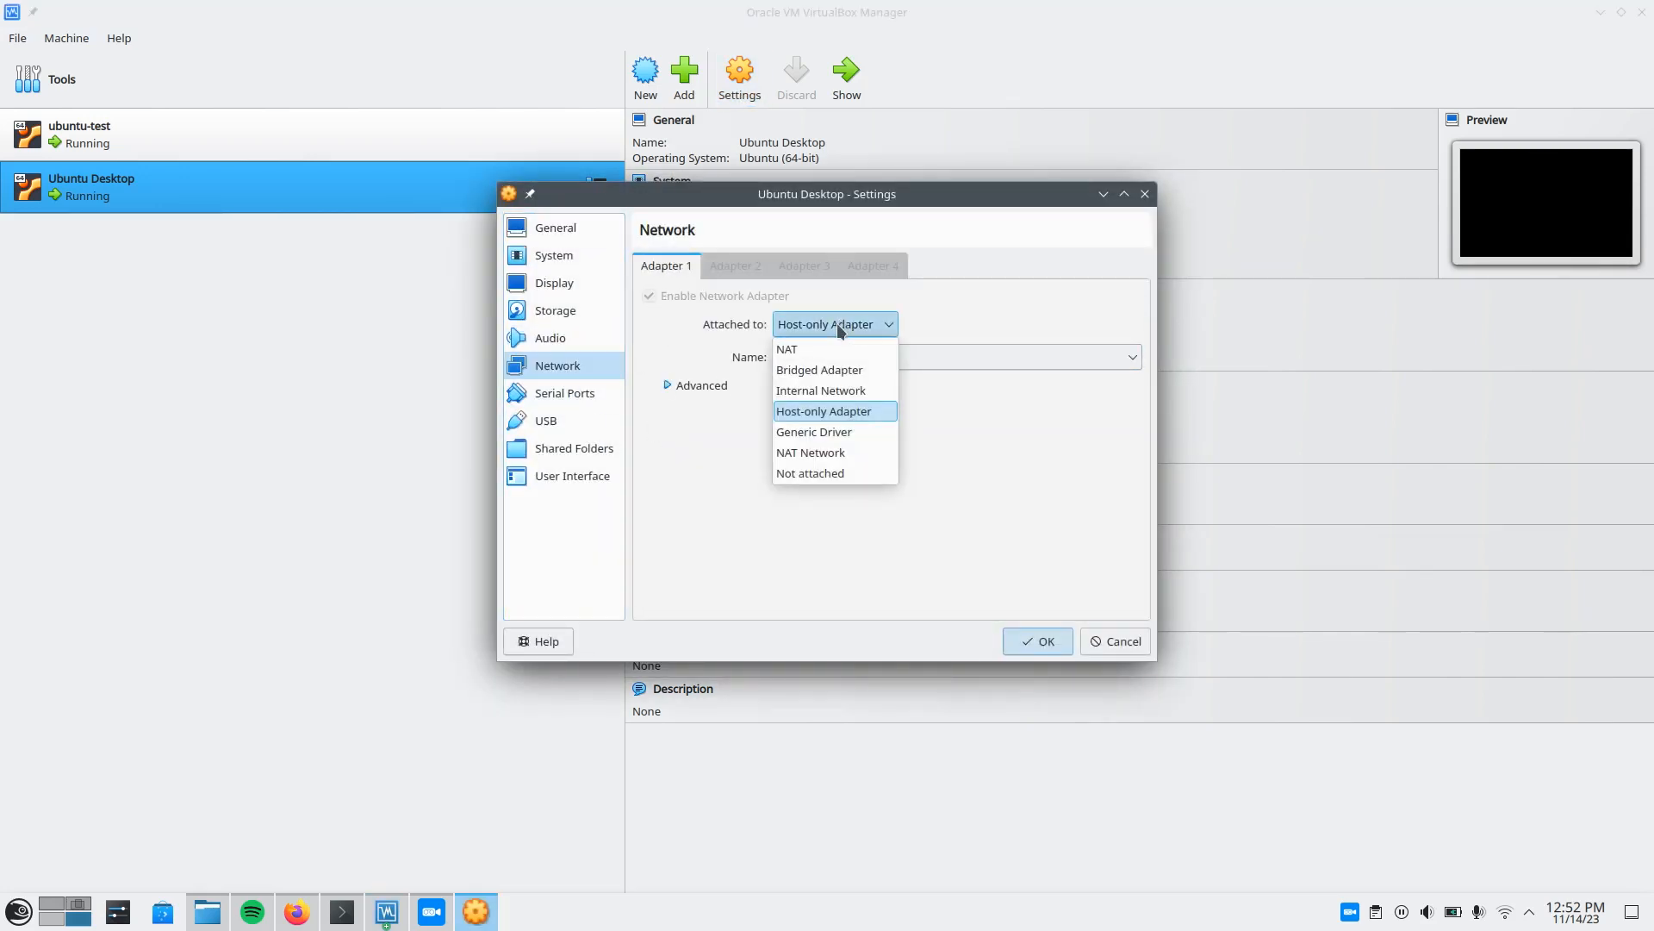
{"action": "left_click", "coordinate": [836, 323]}
{"action": "left_click", "coordinate": [827, 321]}
{"action": "left_click", "coordinate": [972, 319]}
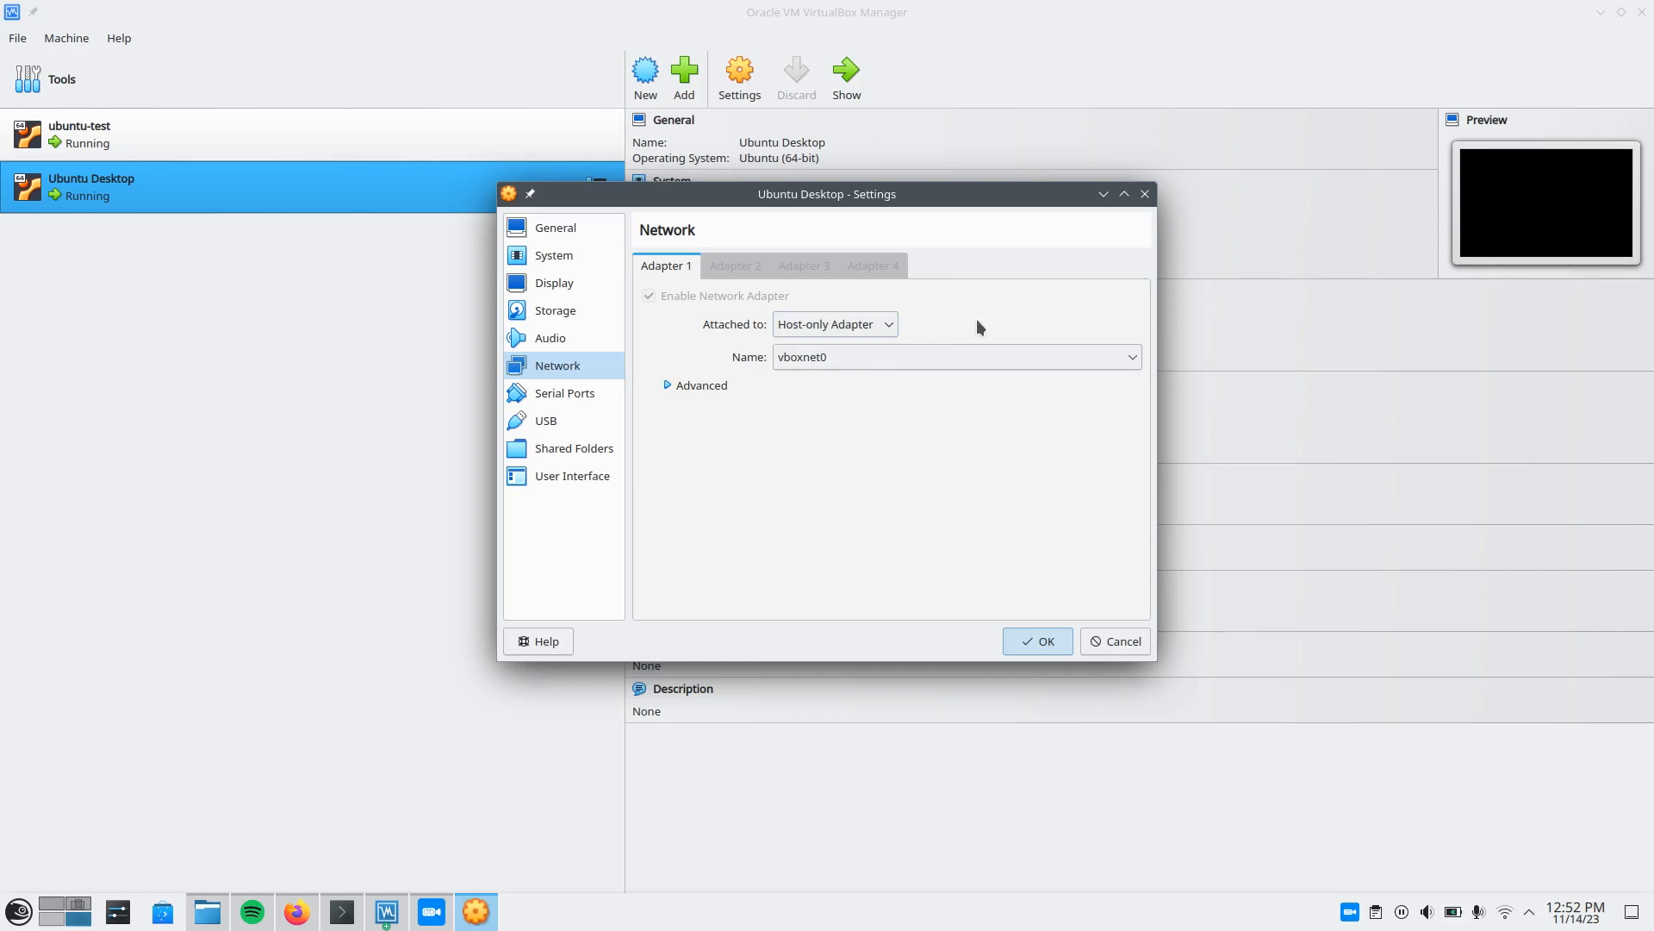
Examine the host-only network names offered for Adapter 1, keep vboxnet0 and accept the VM settings.
{"action": "left_click", "coordinate": [943, 355]}
{"action": "left_click", "coordinate": [942, 355]}
{"action": "left_click", "coordinate": [800, 355]}
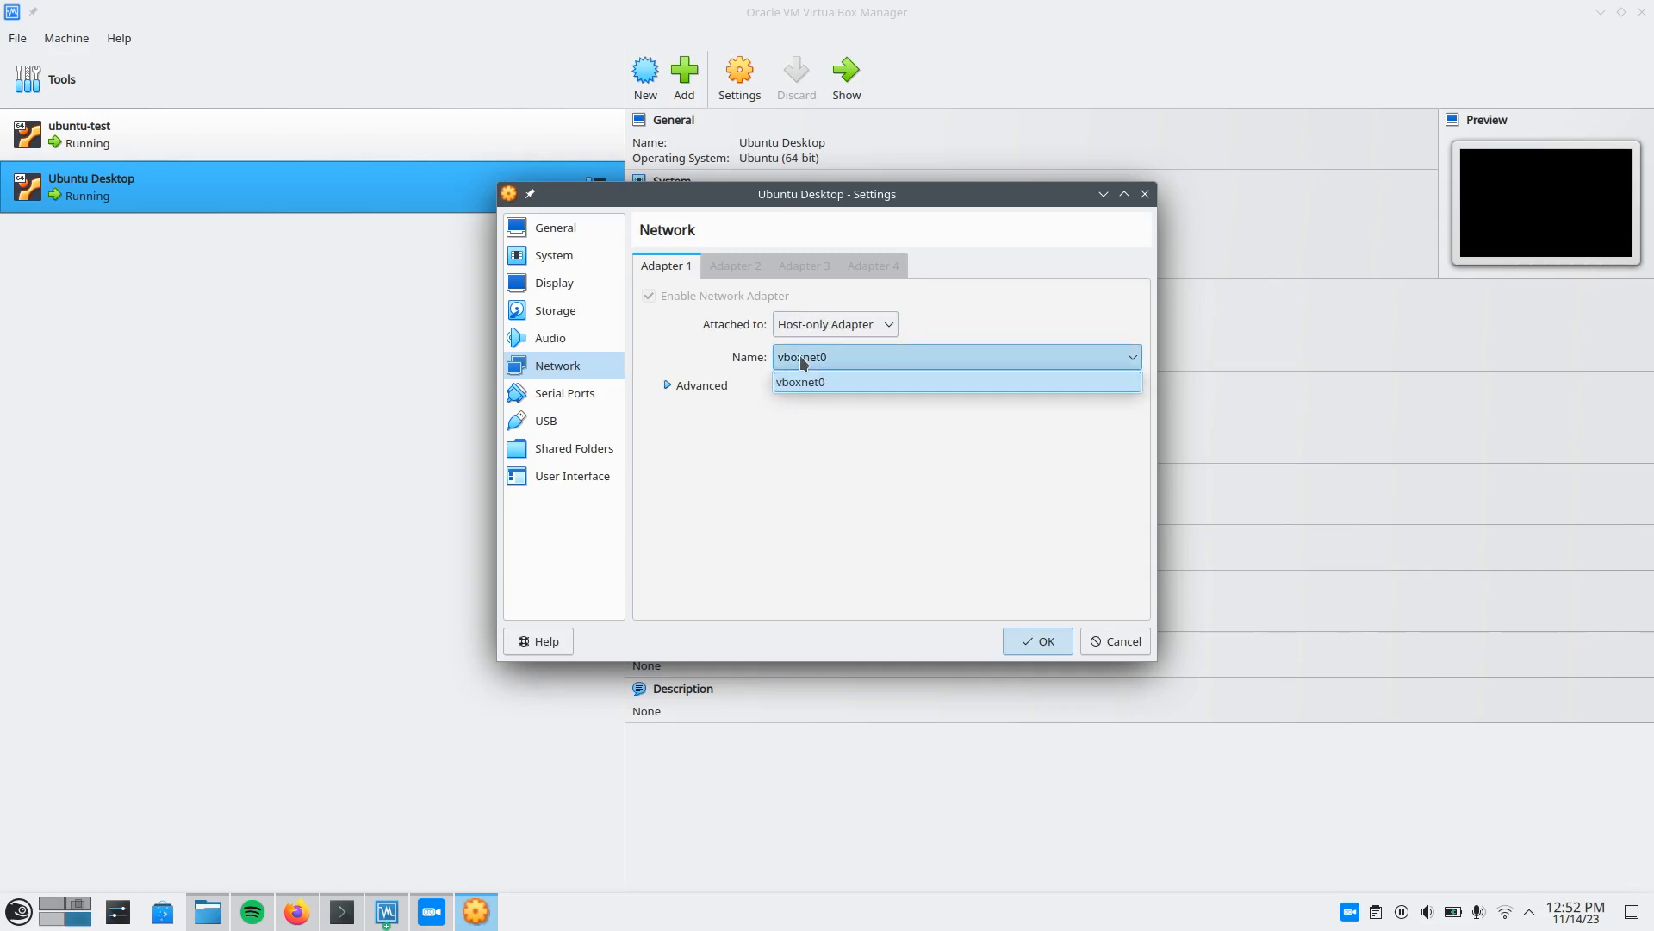
{"action": "left_click", "coordinate": [840, 357]}
{"action": "left_click", "coordinate": [840, 356]}
{"action": "left_click", "coordinate": [840, 356]}
{"action": "left_click", "coordinate": [840, 356]}
{"action": "left_click", "coordinate": [840, 357]}
{"action": "left_click", "coordinate": [840, 357]}
{"action": "left_click", "coordinate": [840, 357]}
{"action": "left_click", "coordinate": [862, 356]}
{"action": "left_click", "coordinate": [872, 357]}
{"action": "left_click", "coordinate": [872, 357]}
{"action": "left_click", "coordinate": [870, 356]}
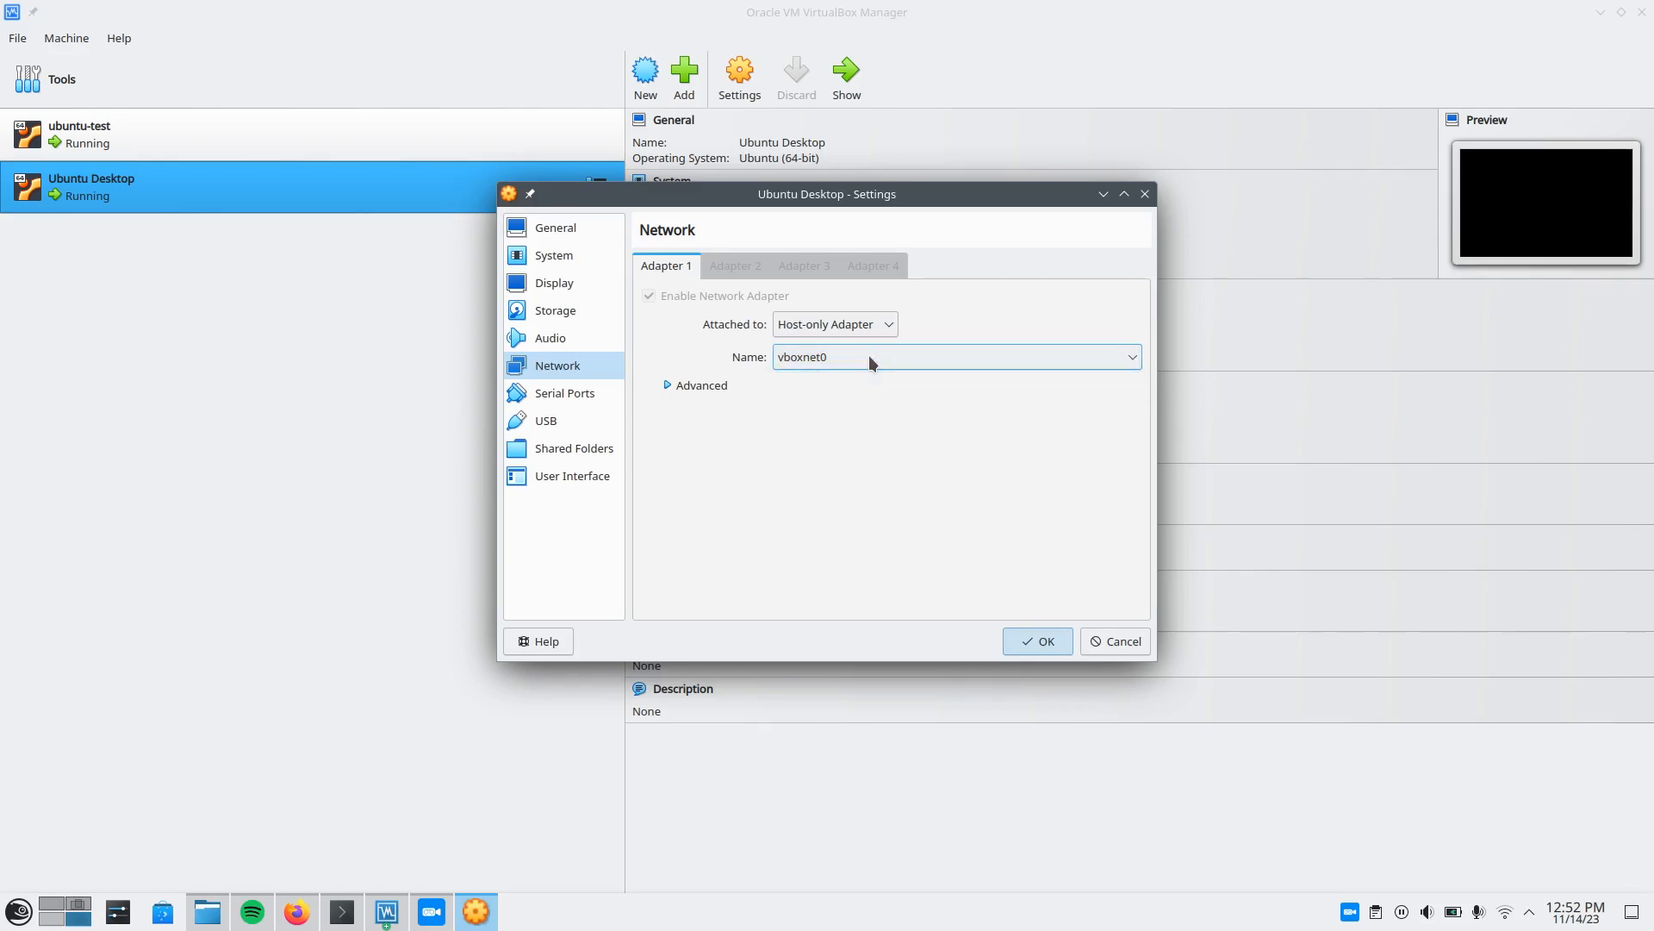
{"action": "left_click", "coordinate": [869, 356]}
{"action": "left_click", "coordinate": [870, 359]}
{"action": "left_click", "coordinate": [1028, 627]}
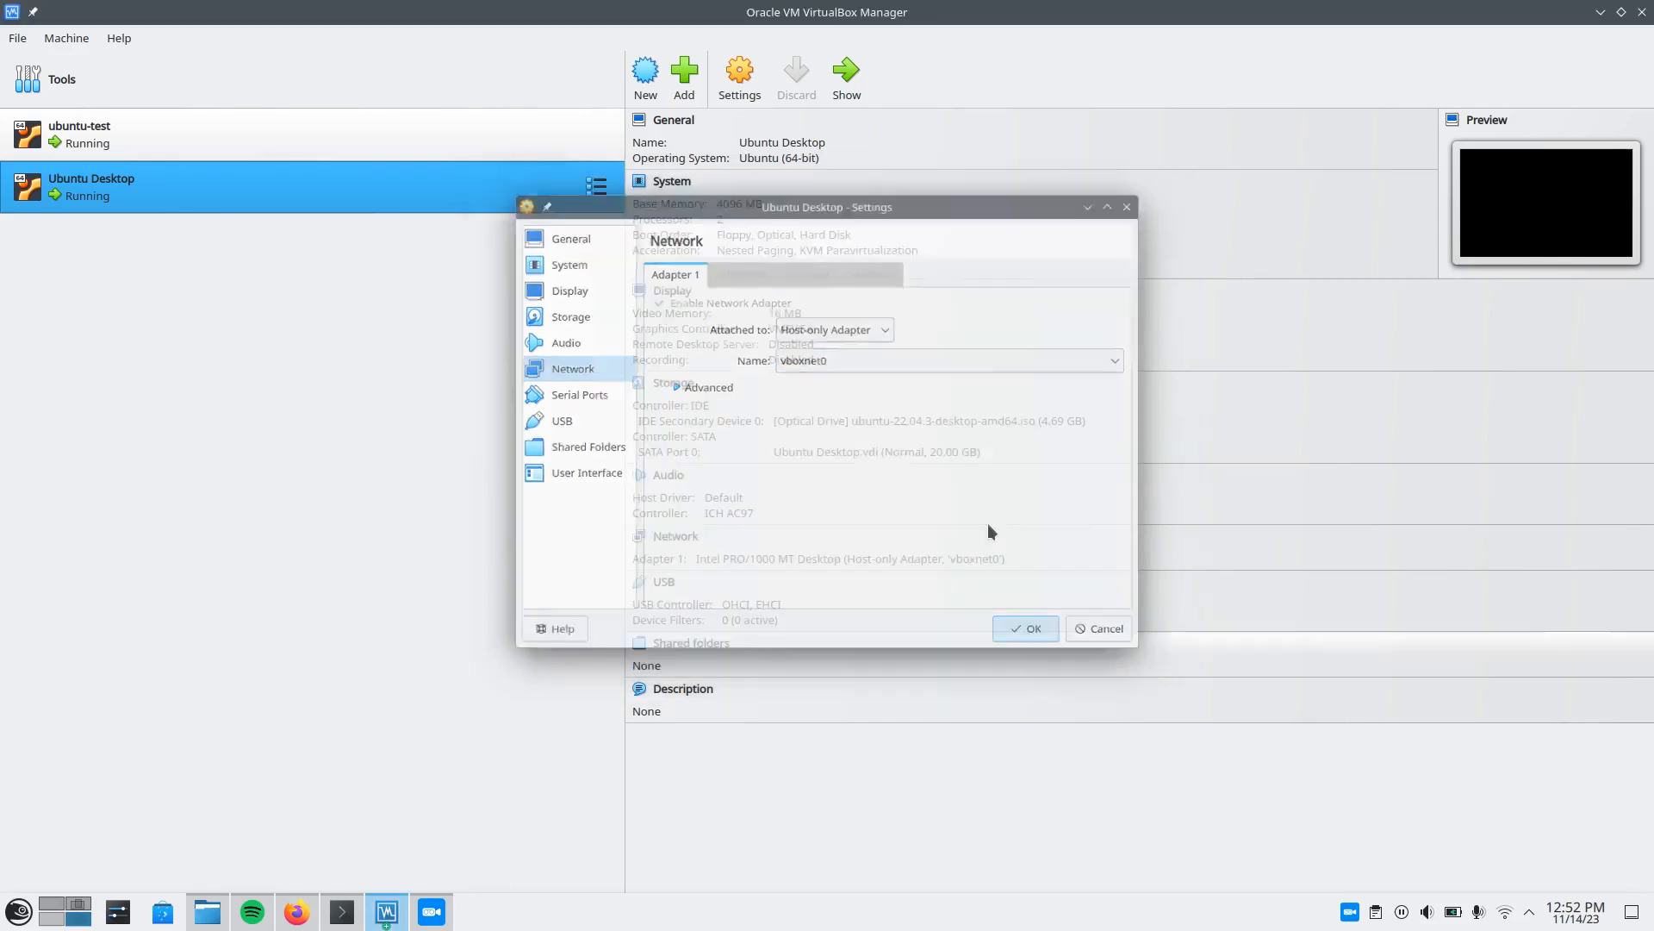
Show the running Ubuntu Desktop VM, clear its terminal and run sudo netplan apply.
{"action": "double_click", "coordinate": [413, 196]}
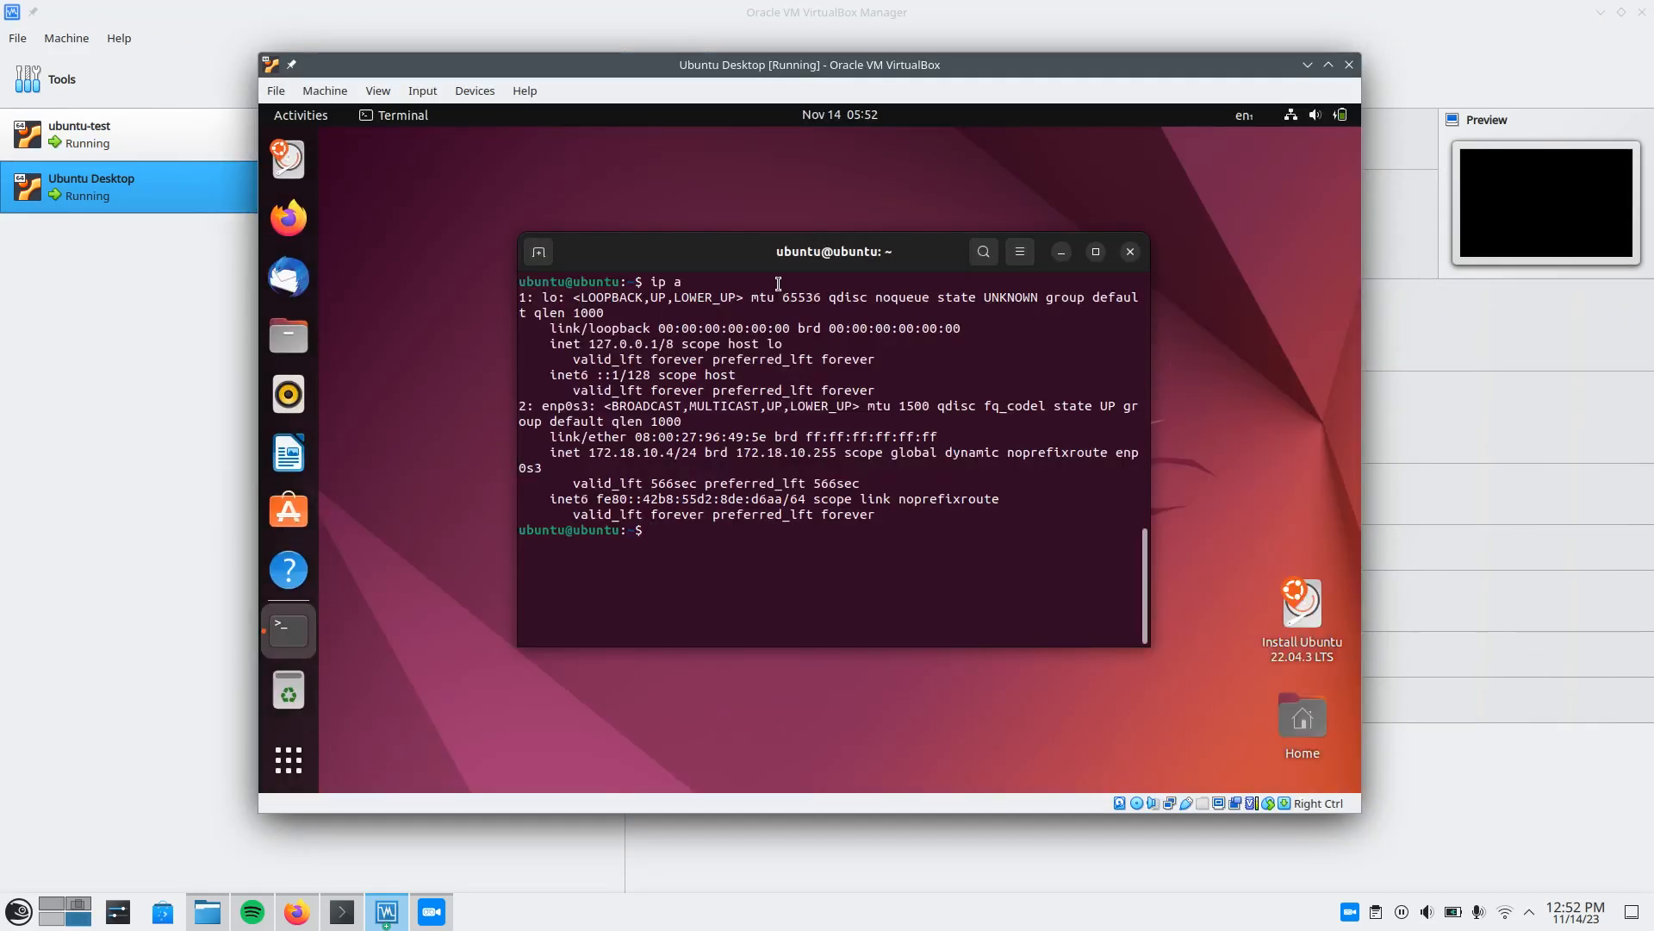
{"action": "left_click_drag", "start_coordinate": [763, 258], "coordinate": [778, 243]}
{"action": "key", "text": "ctrl+l"}
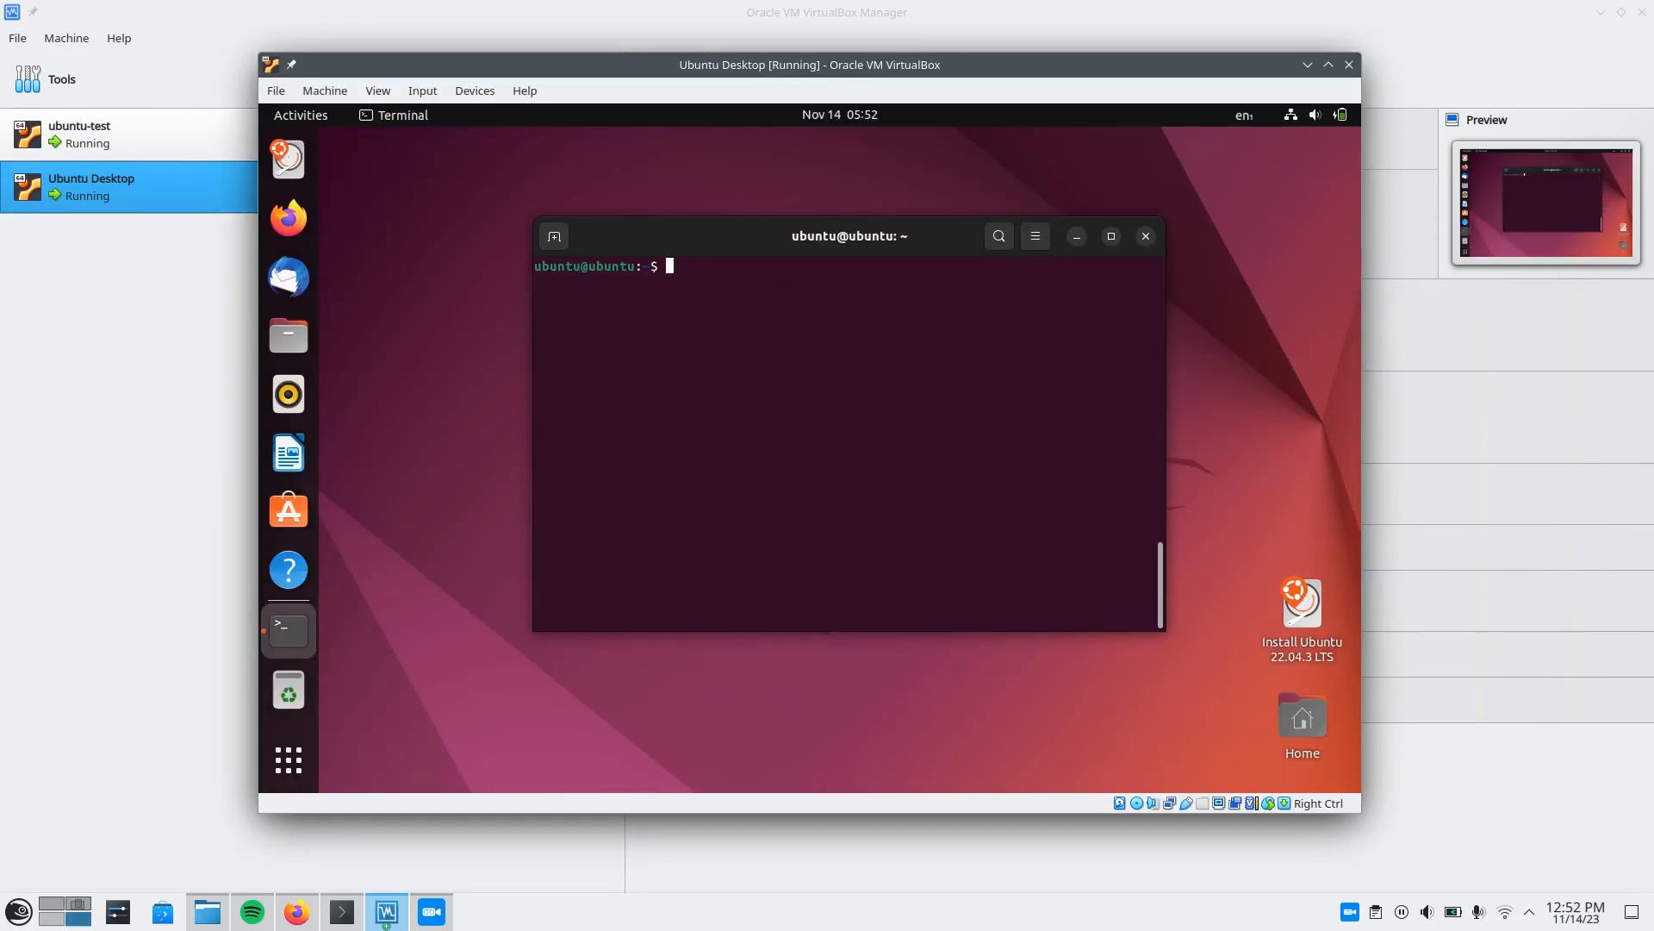
{"action": "type", "text": "sudo netplan apply"}
{"action": "key", "text": "Return"}
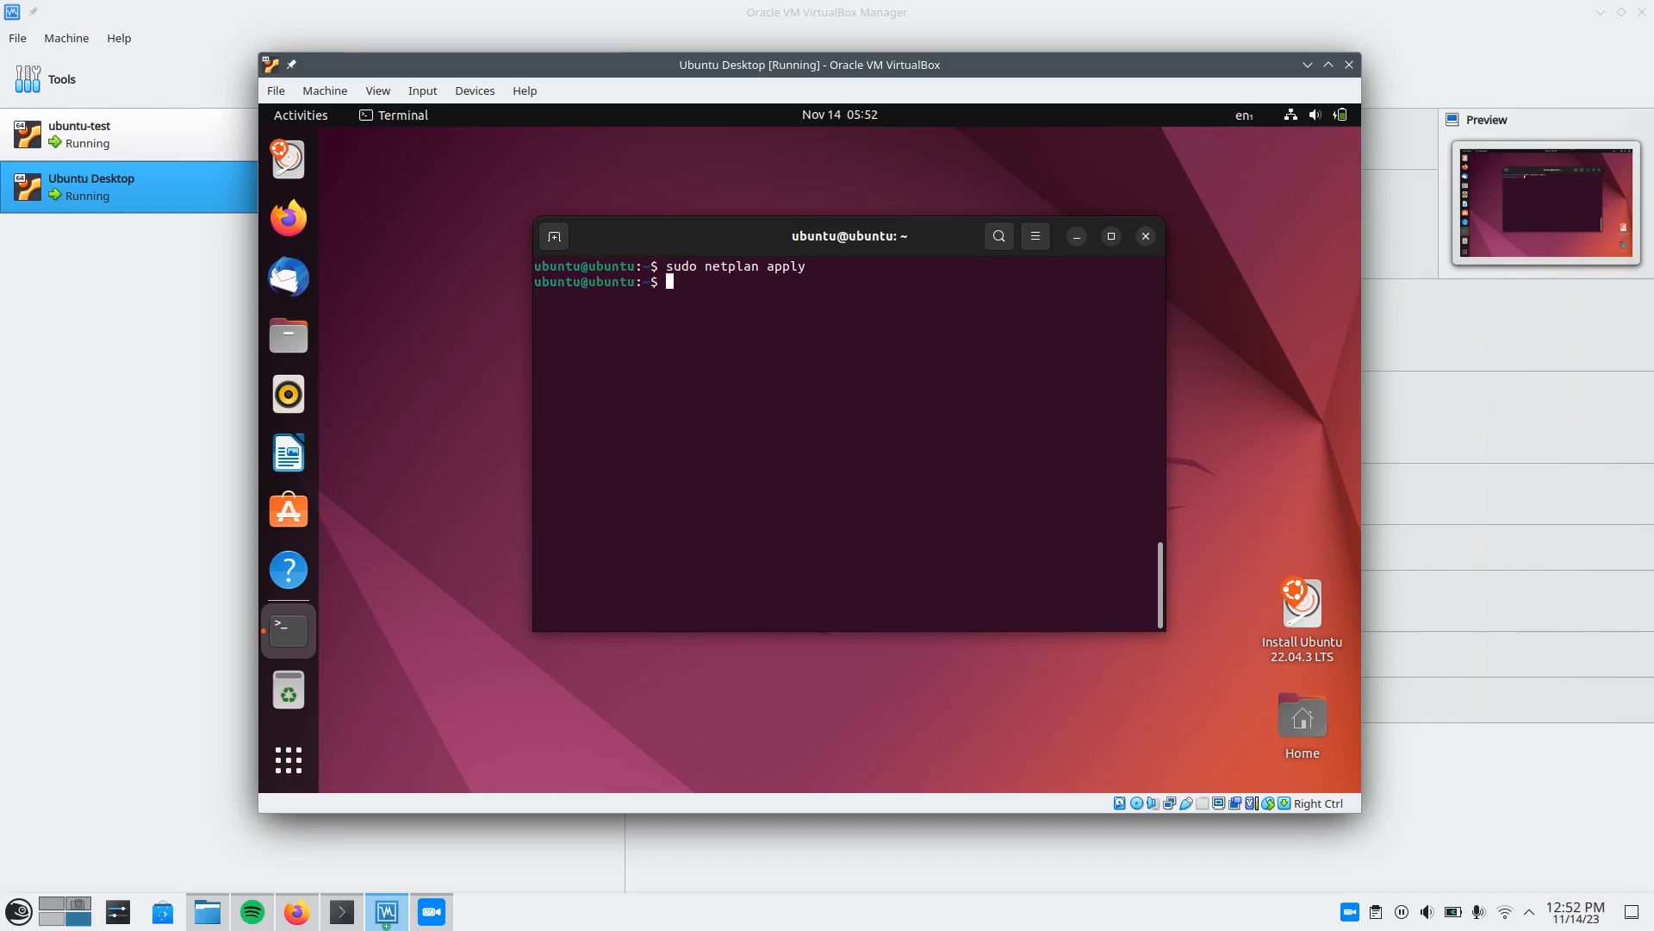
Run ip a in the VM's terminal and inspect the IPv4 address of enp0s3.
{"action": "type", "text": "ip a"}
{"action": "key", "text": "Return"}
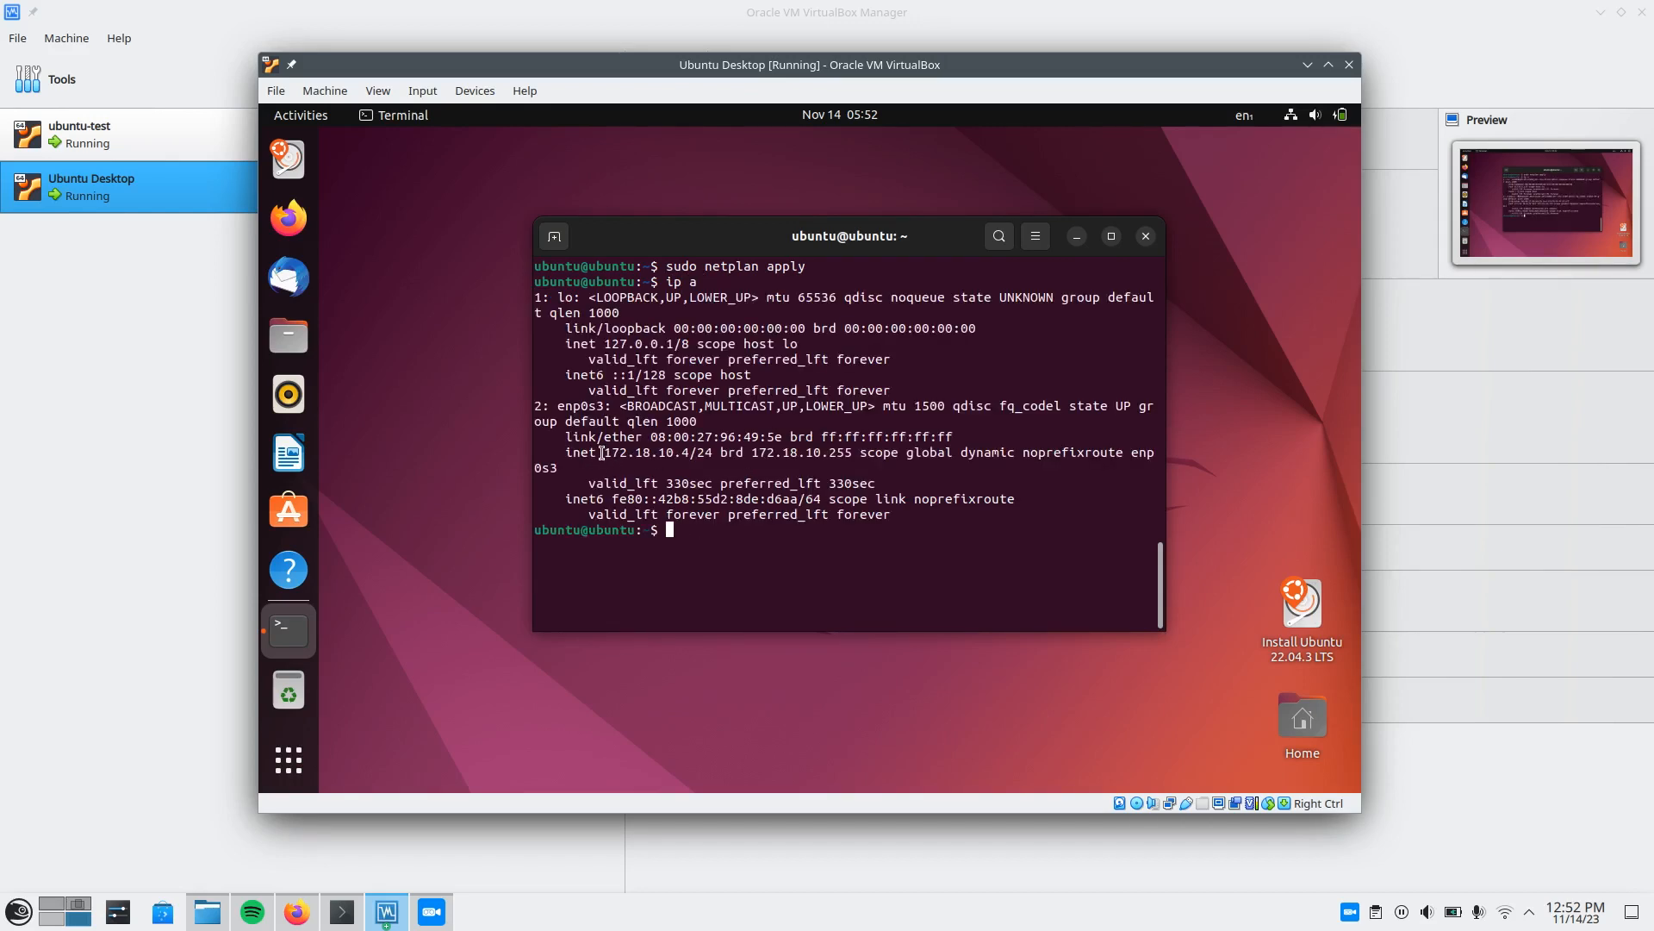
{"action": "mouse_move", "coordinate": [600, 453]}
{"action": "left_mouse_down"}
{"action": "mouse_move", "coordinate": [686, 453]}
{"action": "mouse_move", "coordinate": [603, 455]}
{"action": "left_mouse_up"}
{"action": "left_click", "coordinate": [686, 453]}
{"action": "left_click", "coordinate": [714, 376]}
Switch to the host's Konsole terminal and ping the Ubuntu VM at 172.18.10.4.
{"action": "left_click", "coordinate": [342, 912]}
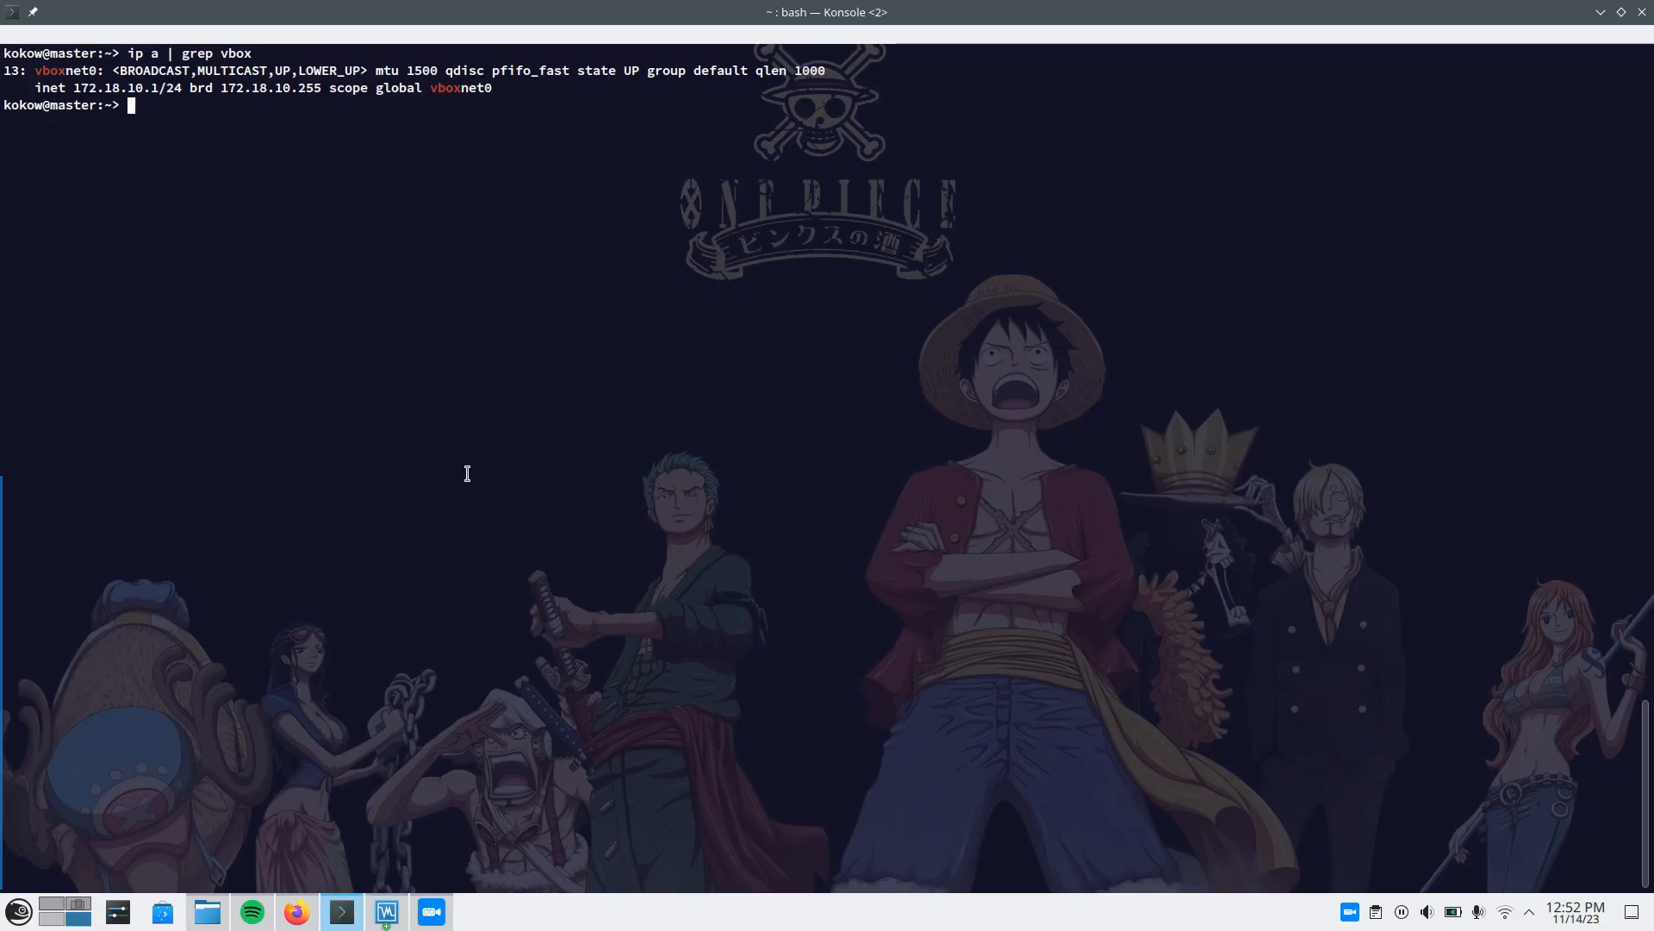
{"action": "type", "text": "ping 182."}
{"action": "key", "text": "BackSpace"}
{"action": "key", "text": "BackSpace"}
{"action": "key", "text": "BackSpace"}
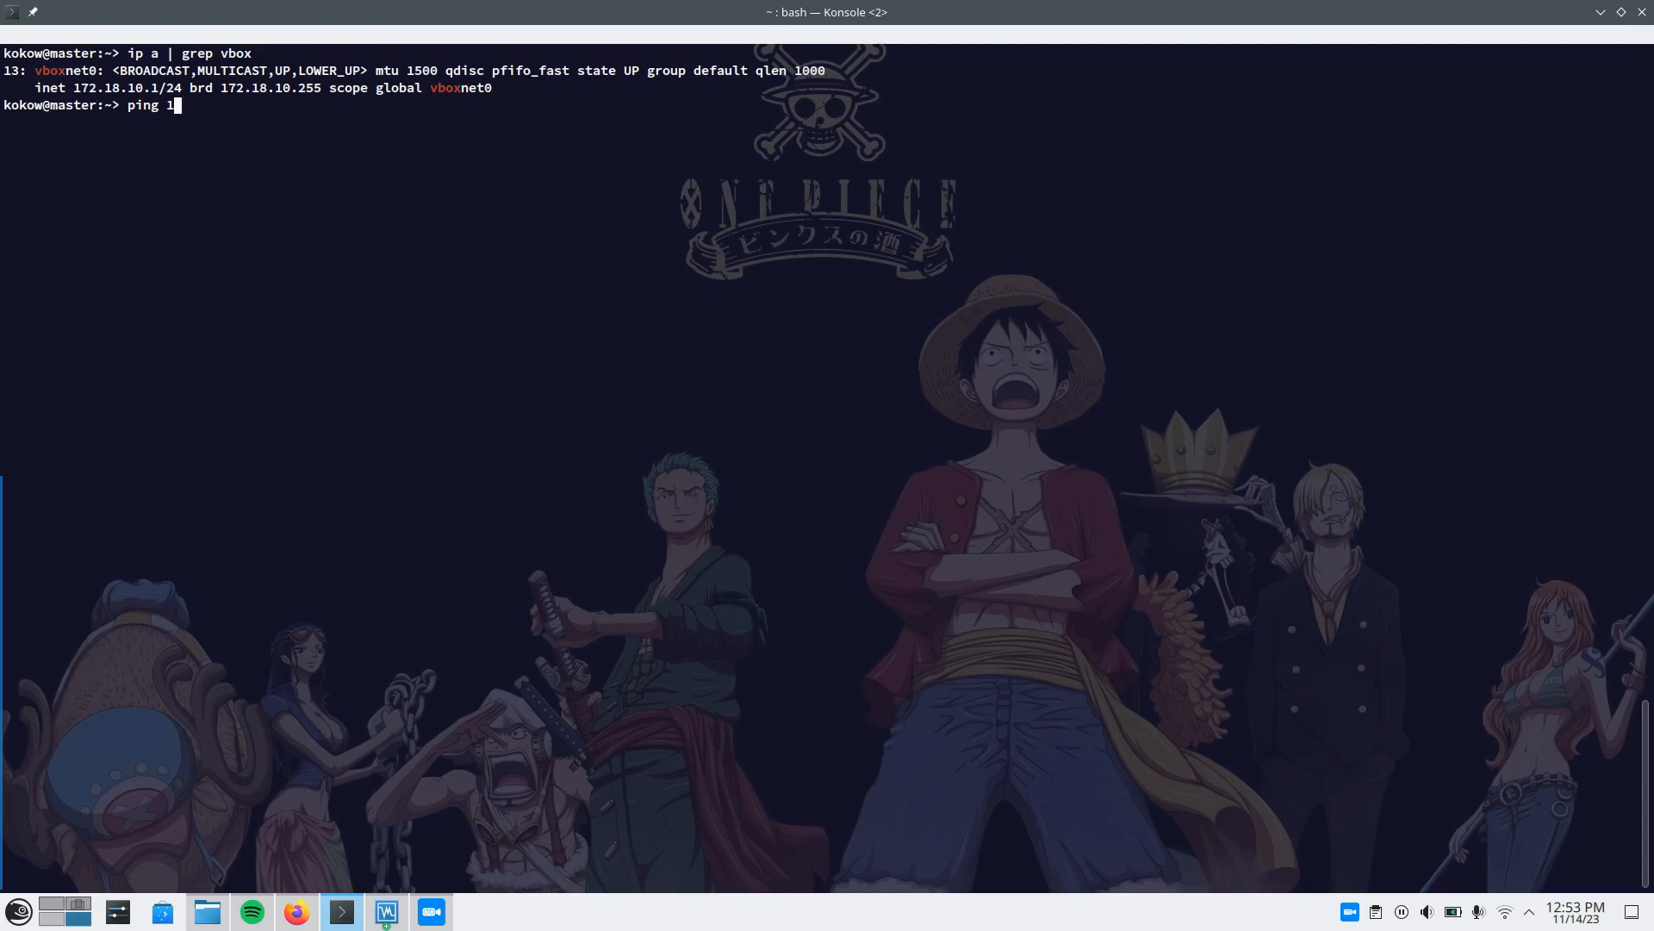
{"action": "type", "text": "72.16"}
{"action": "key", "text": "BackSpace"}
{"action": "type", "text": "8.10."}
{"action": "key", "text": "alt+Tab"}
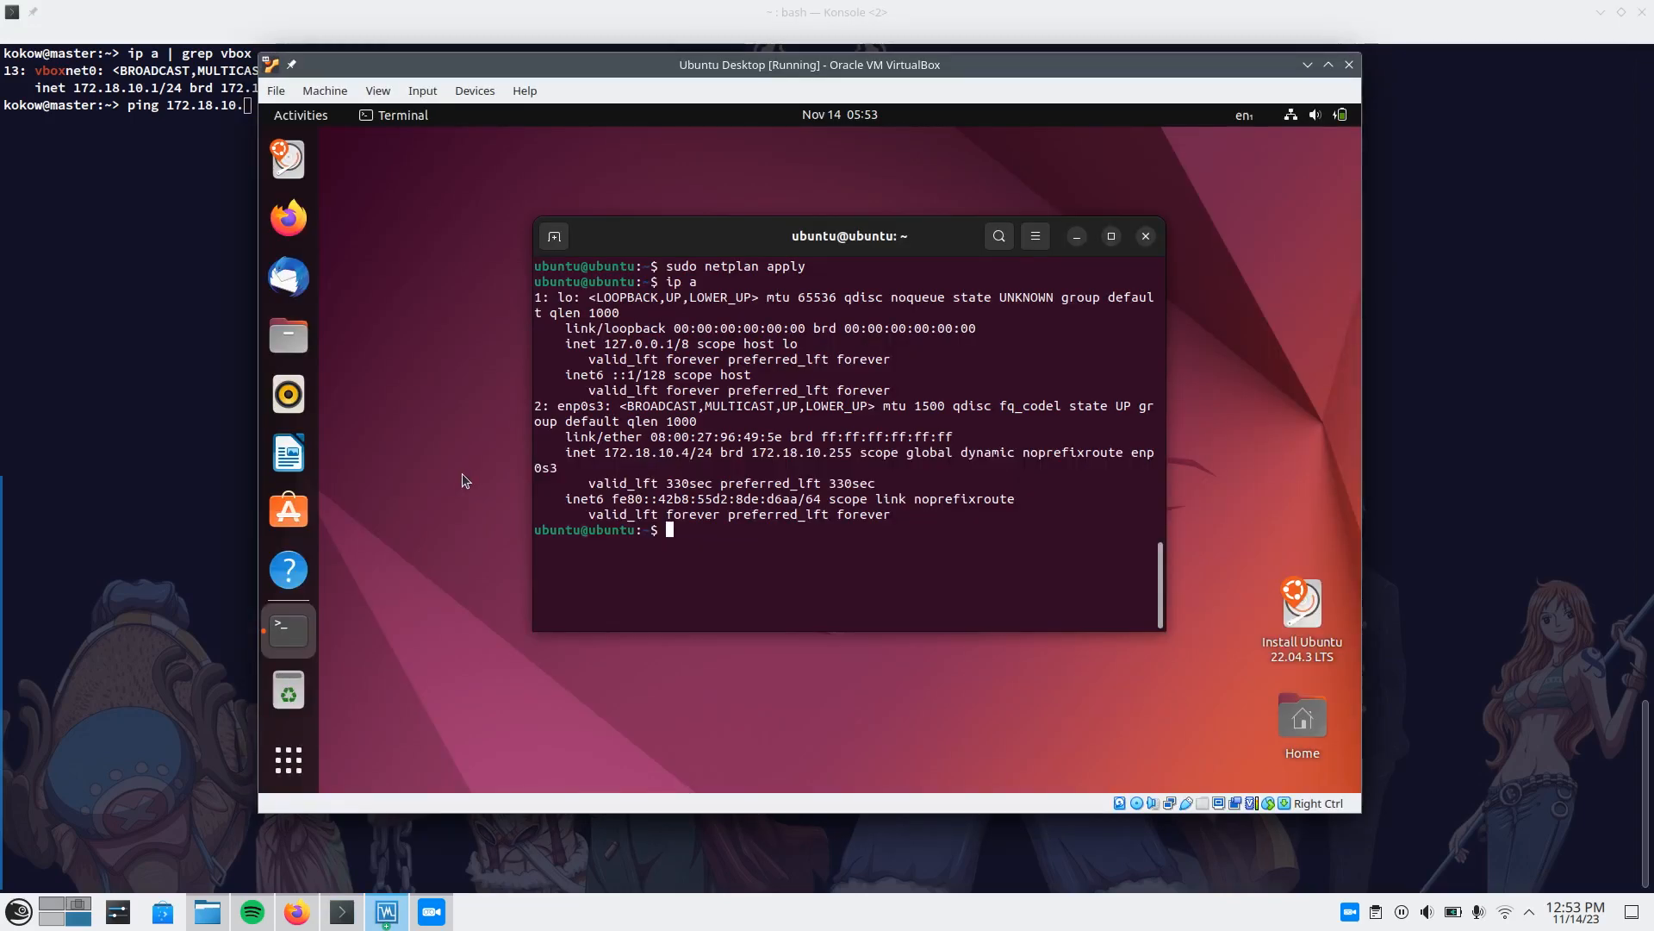
{"action": "key", "text": "alt+Tab"}
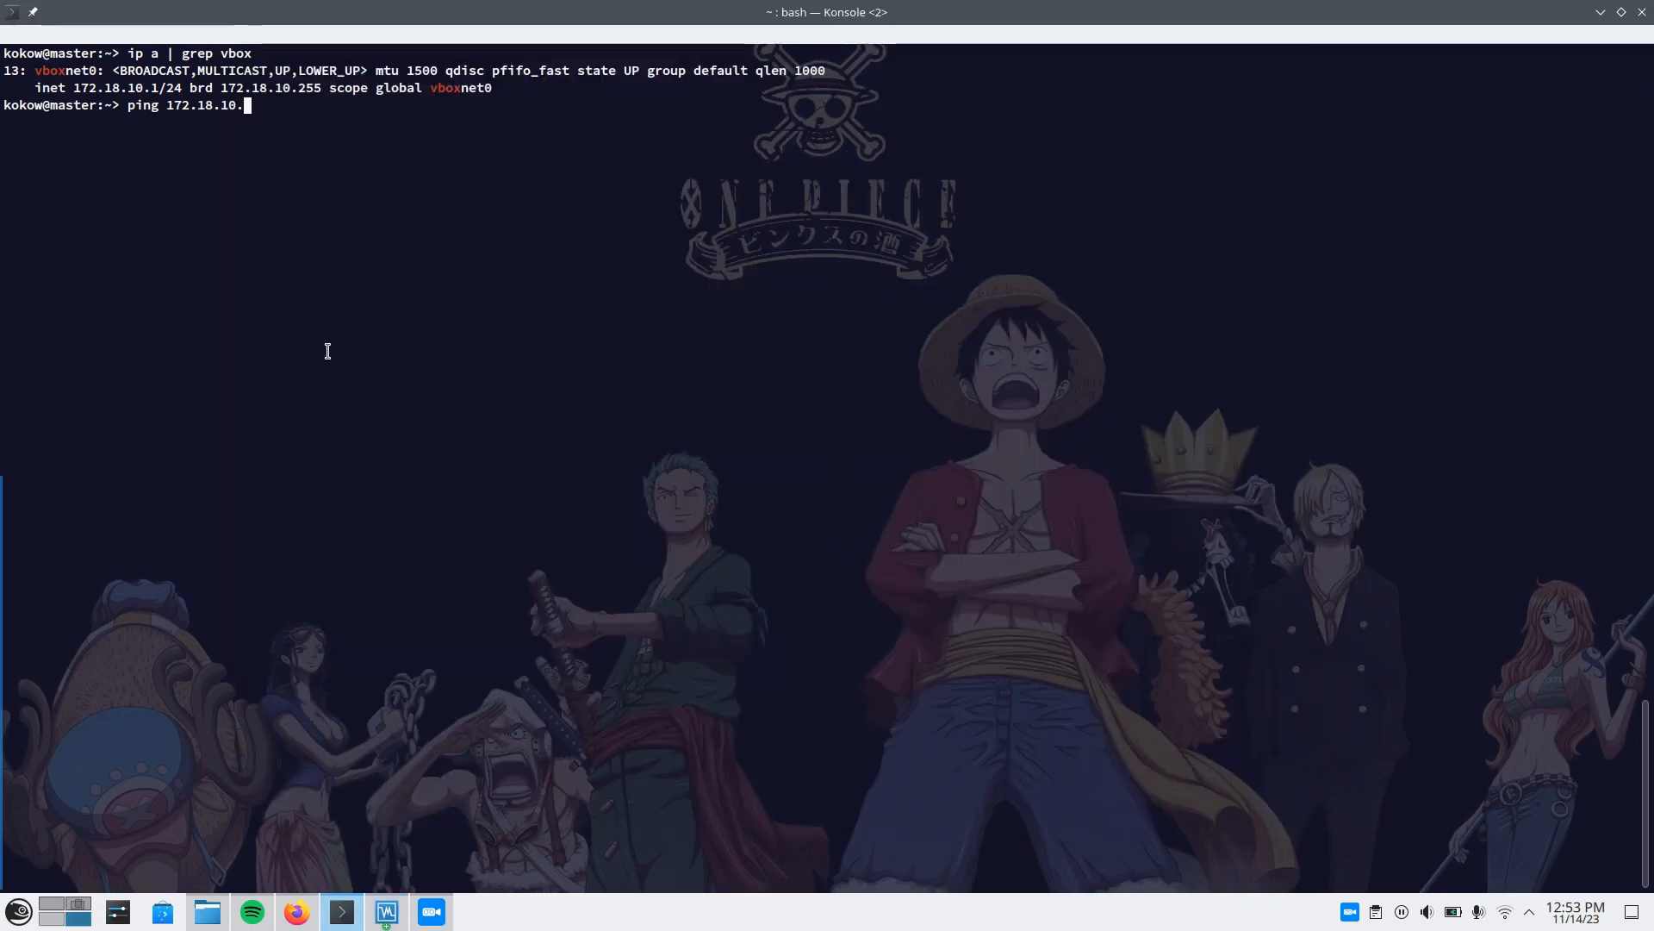
{"action": "type", "text": "4"}
{"action": "key", "text": "Return"}
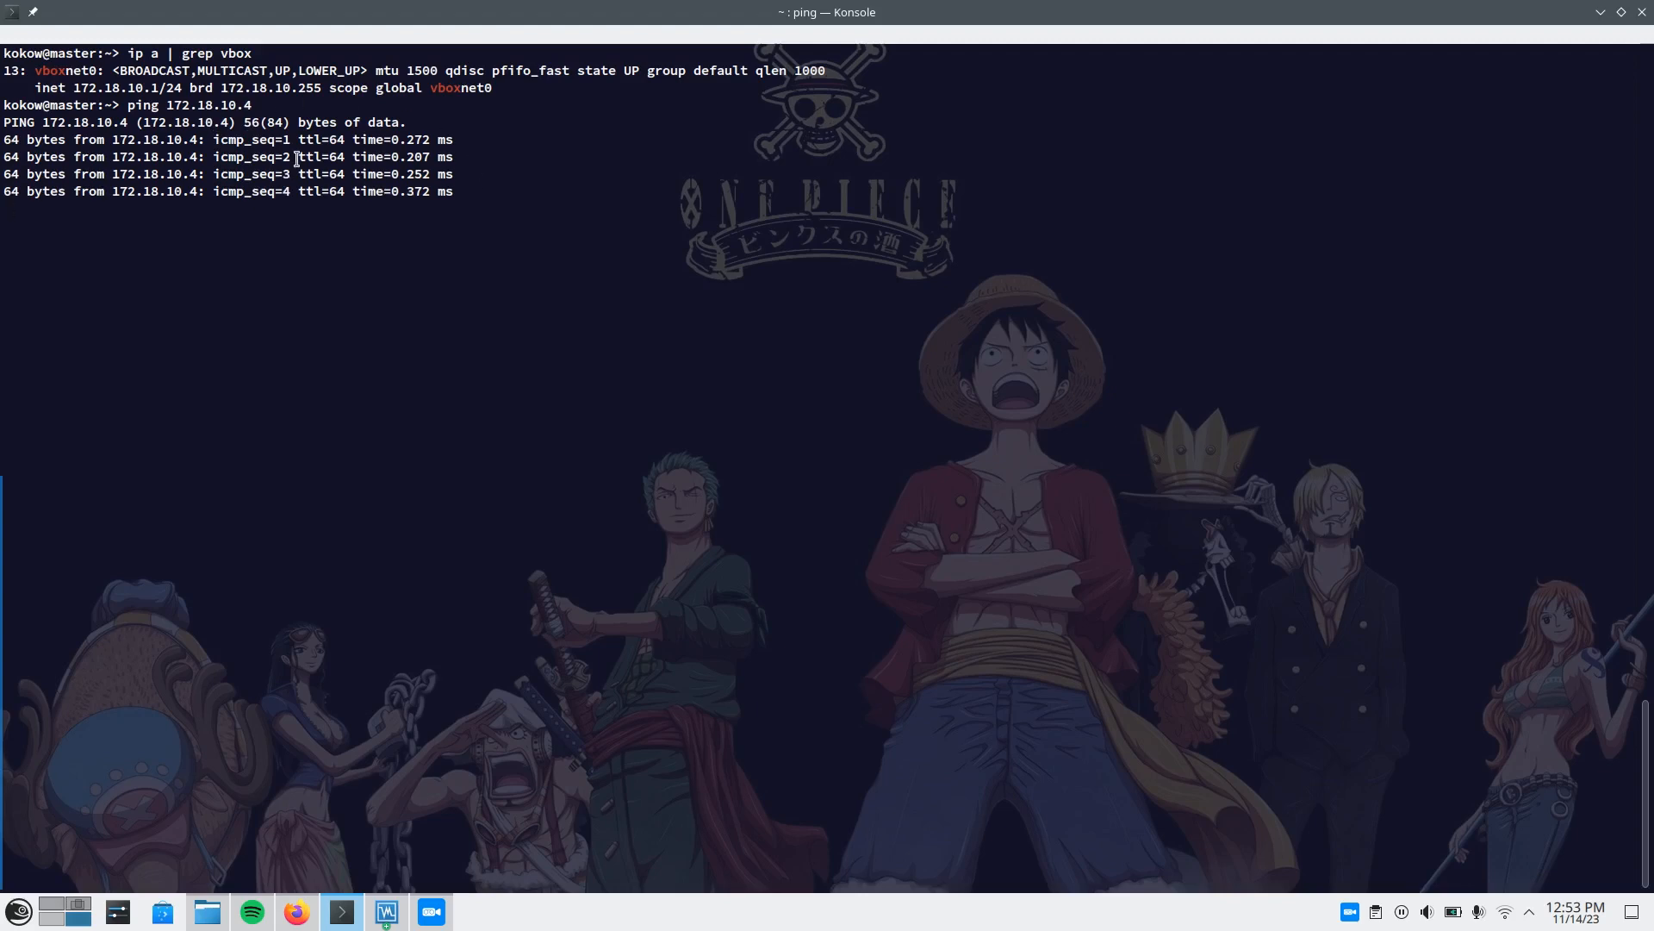
Return to the Ubuntu Desktop VM and ping the host's vboxnet0 address 172.18.10.1 from its terminal.
{"action": "left_click", "coordinate": [386, 911]}
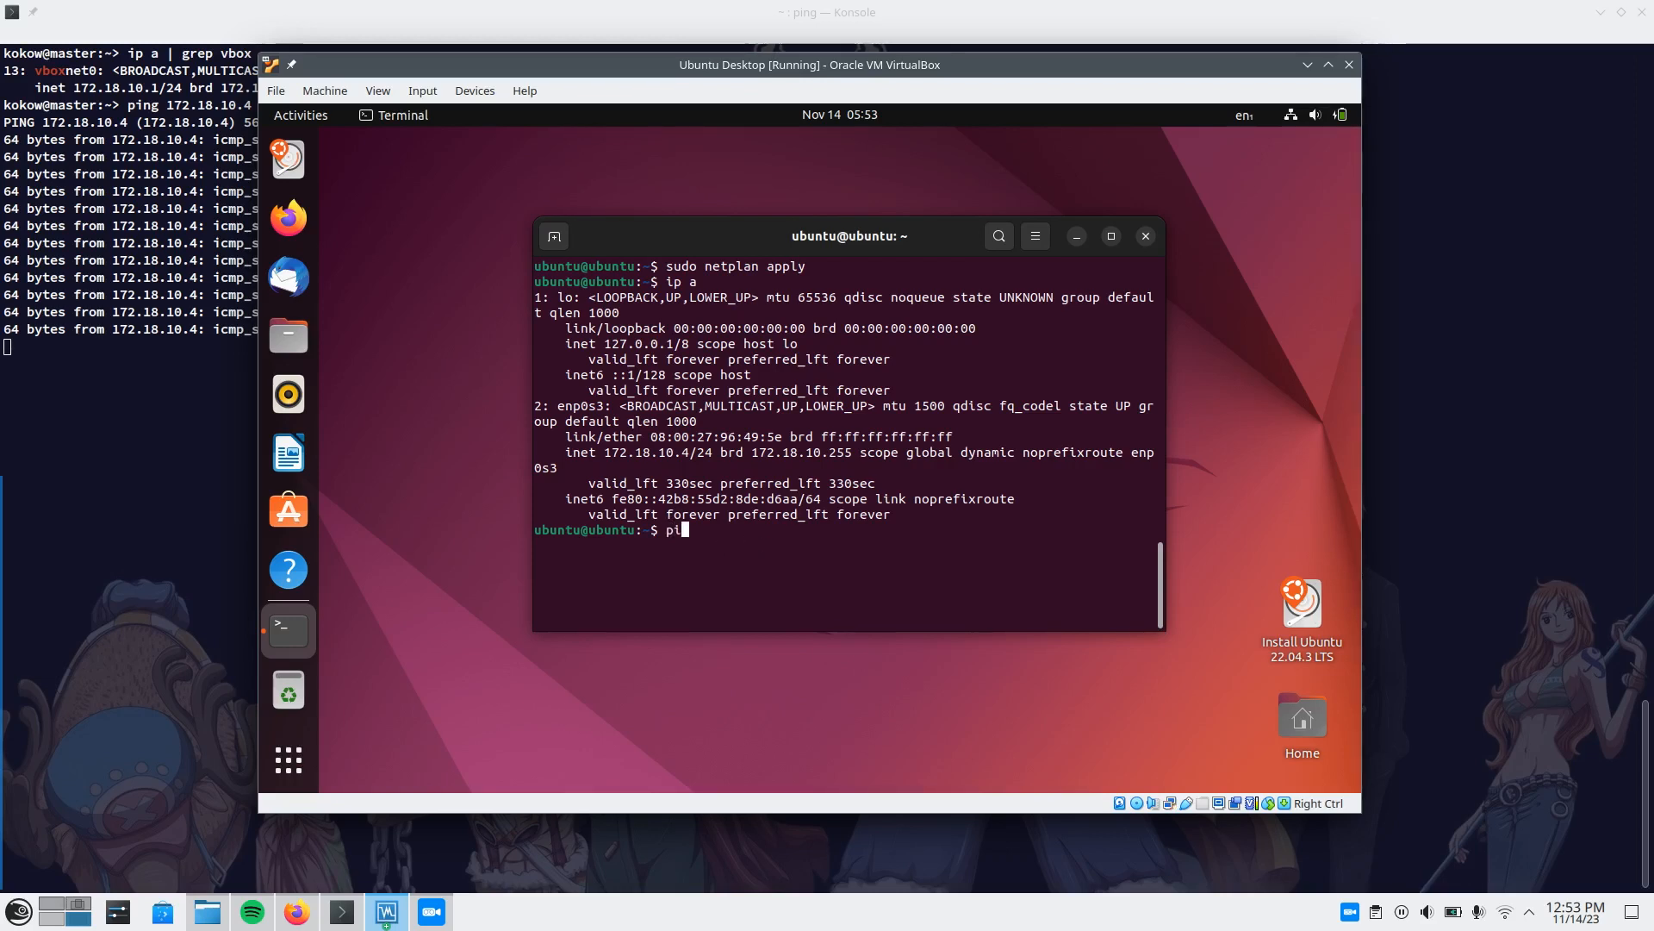
{"action": "type", "text": "ping"}
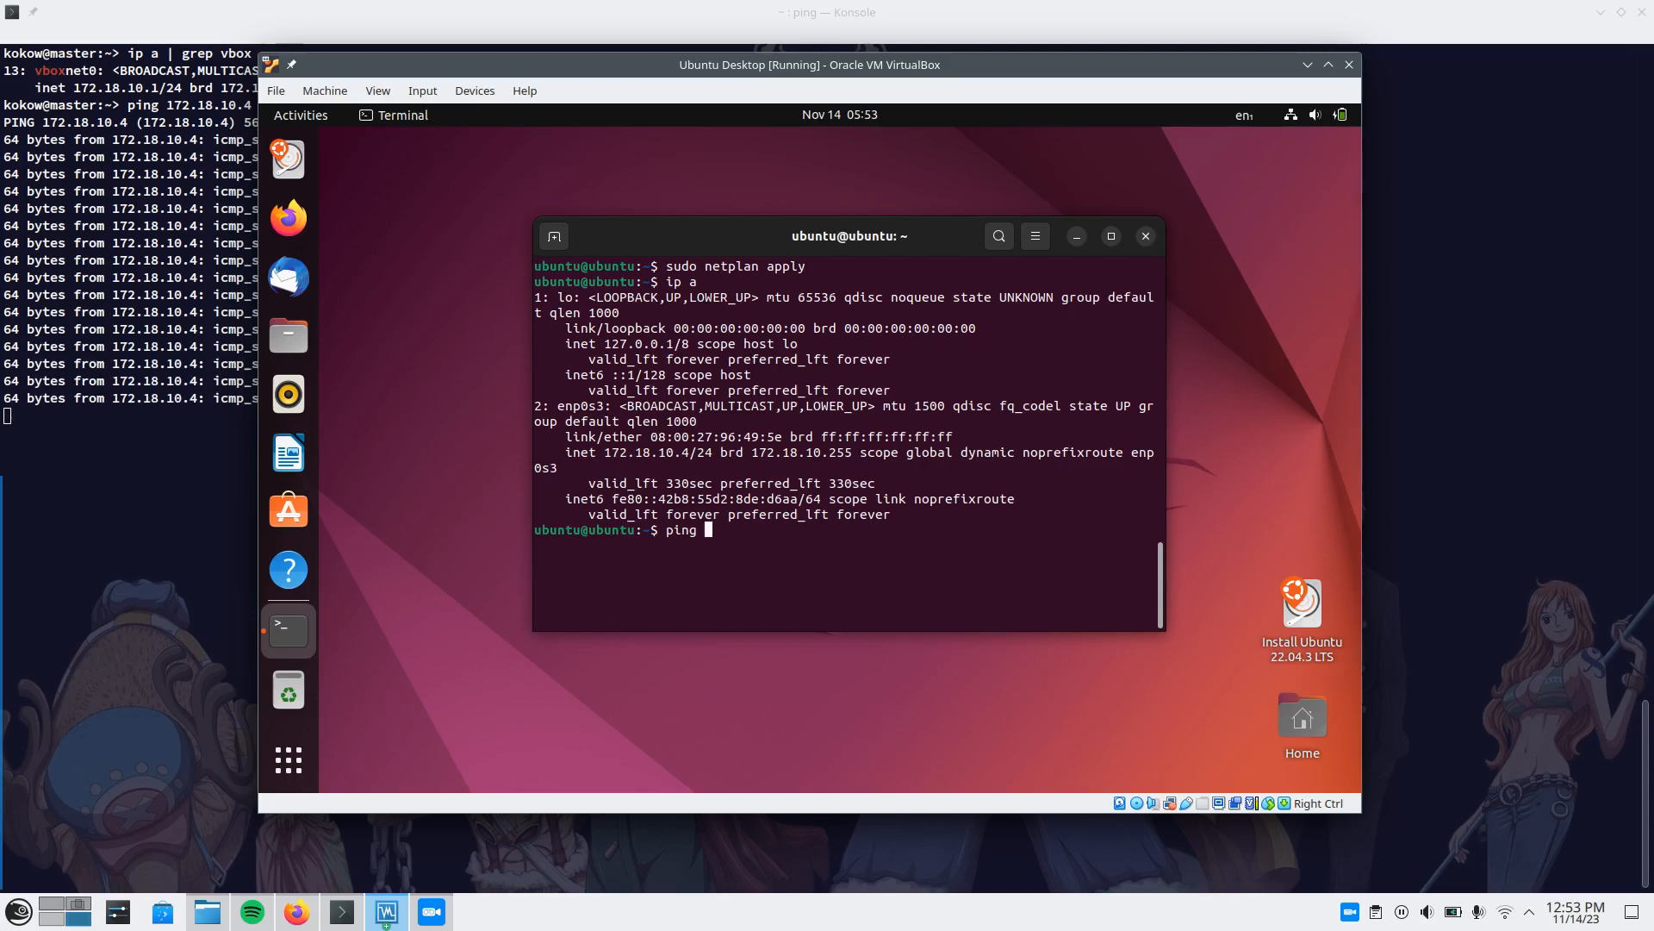
{"action": "type", "text": " 172.18"}
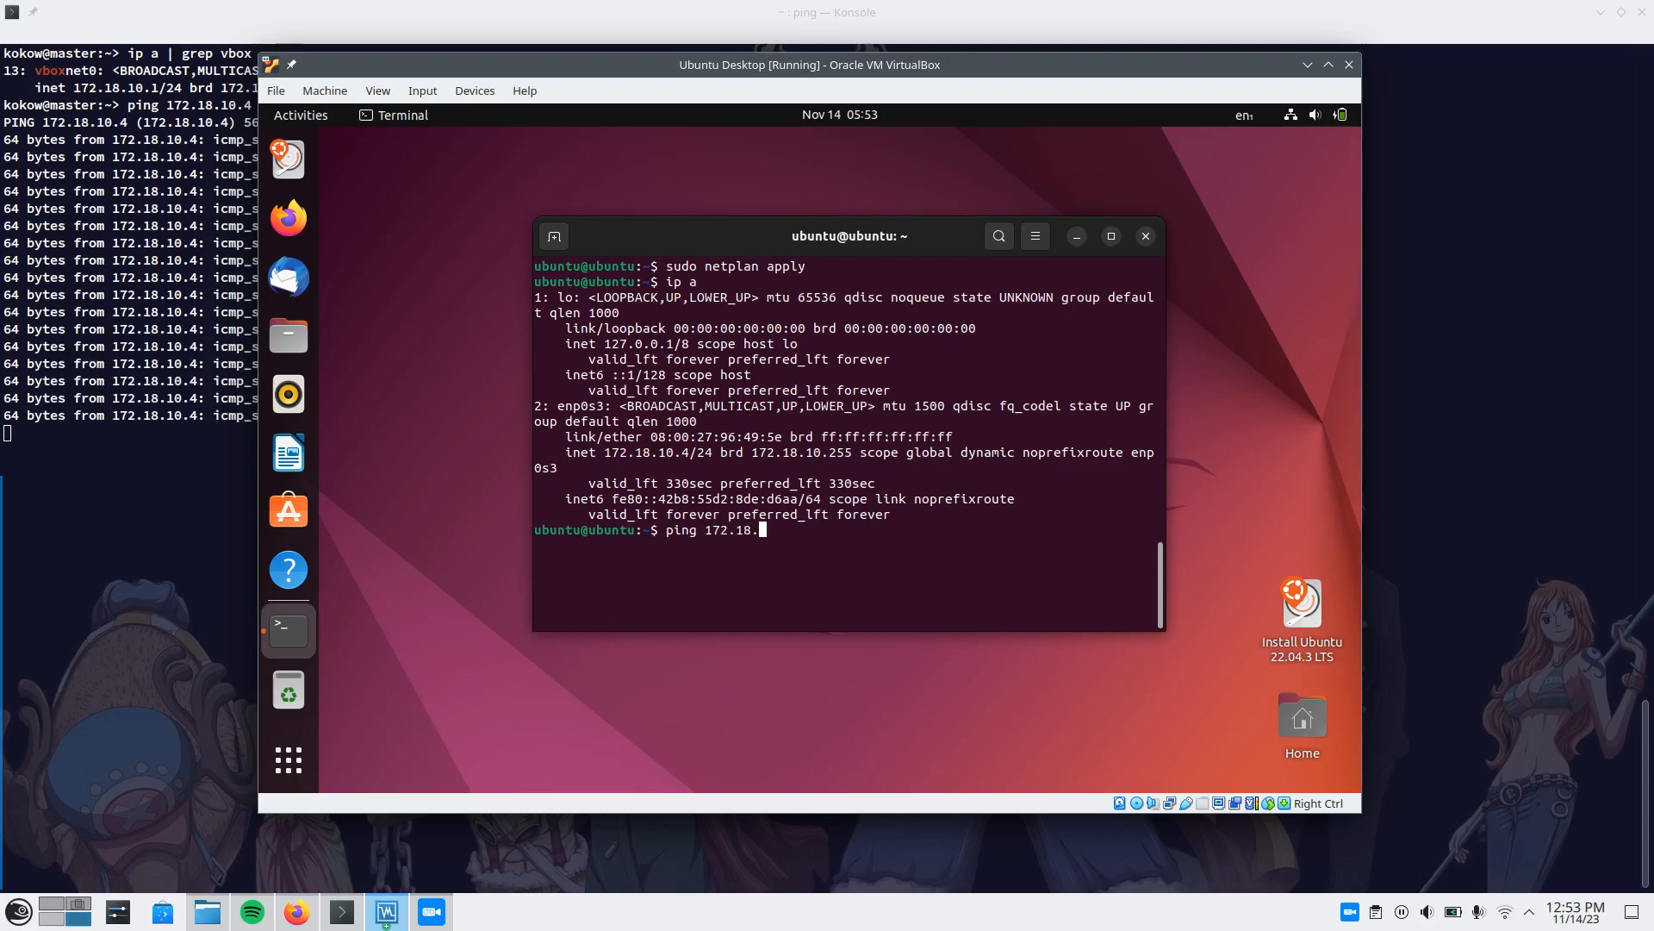
{"action": "type", "text": ".10.10."}
{"action": "key", "text": "Return"}
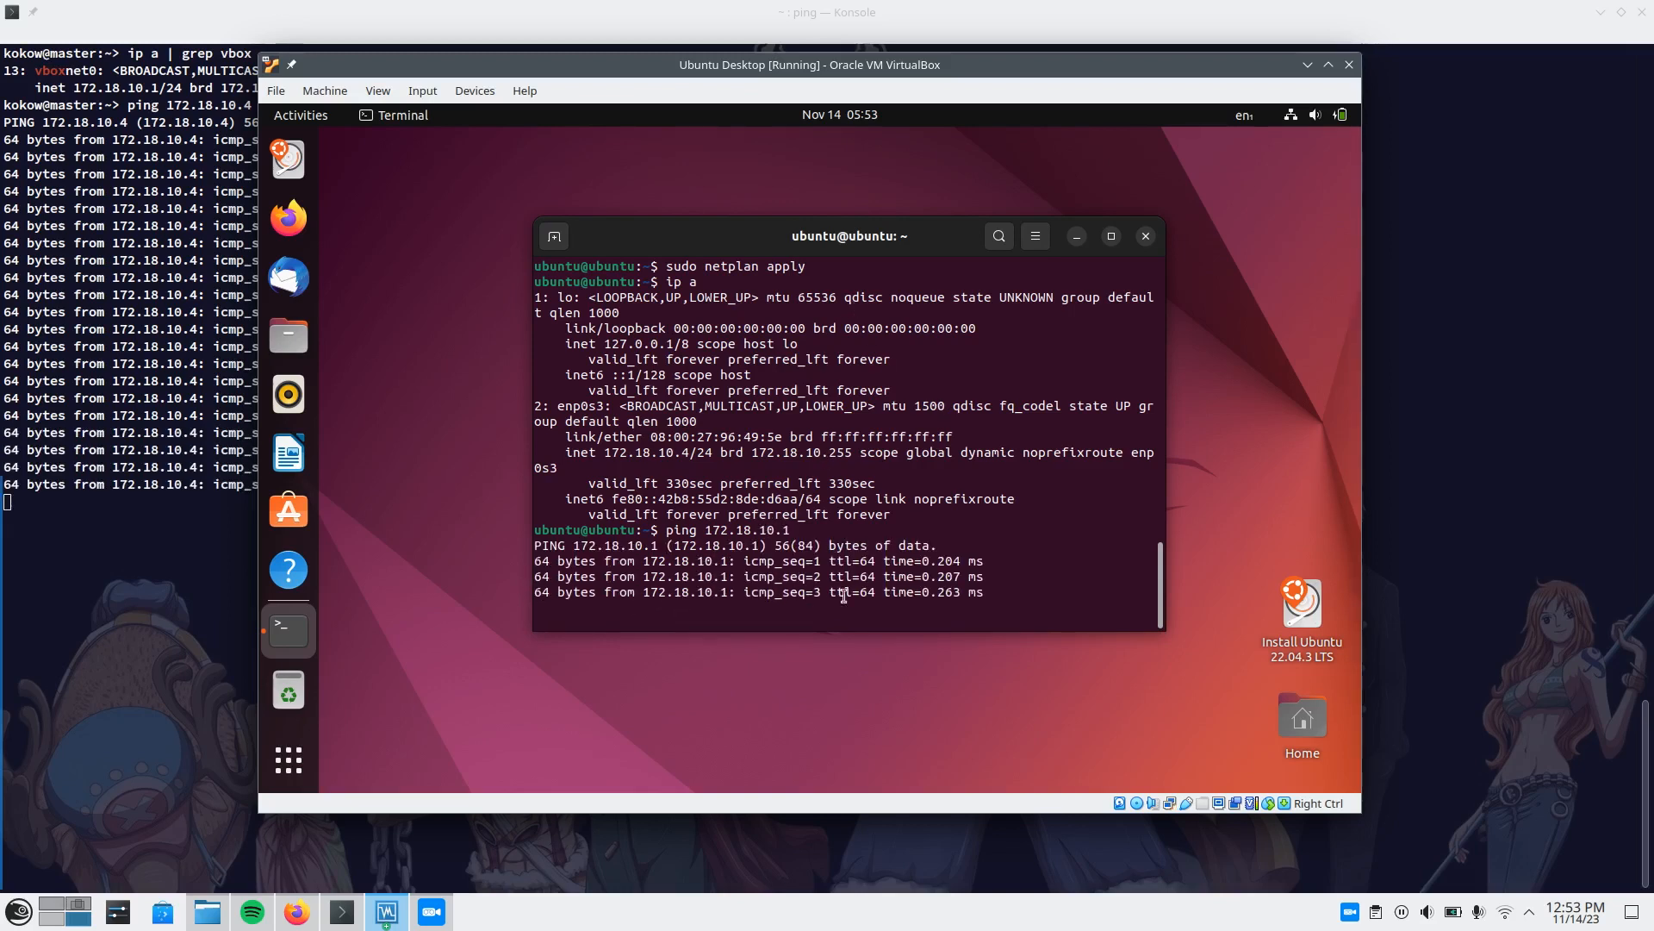
Stop the running pings in both the host terminal and the VM terminal, and return to the host terminal.
{"action": "key", "text": "alt+Tab"}
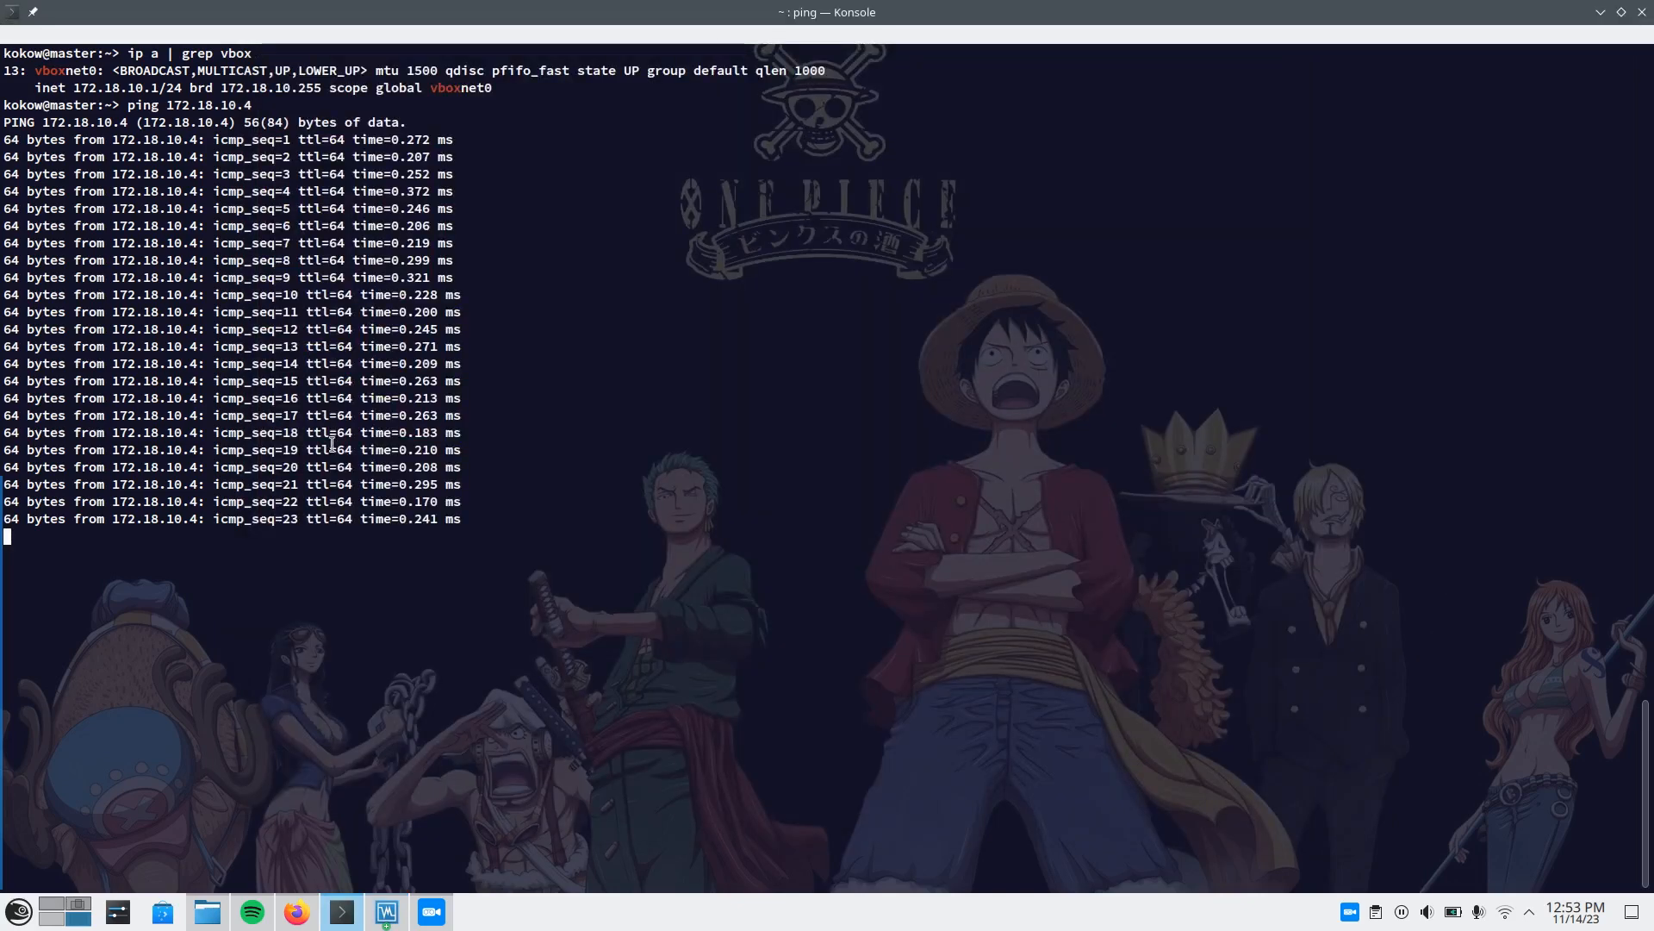
{"action": "key", "text": "ctrl+c"}
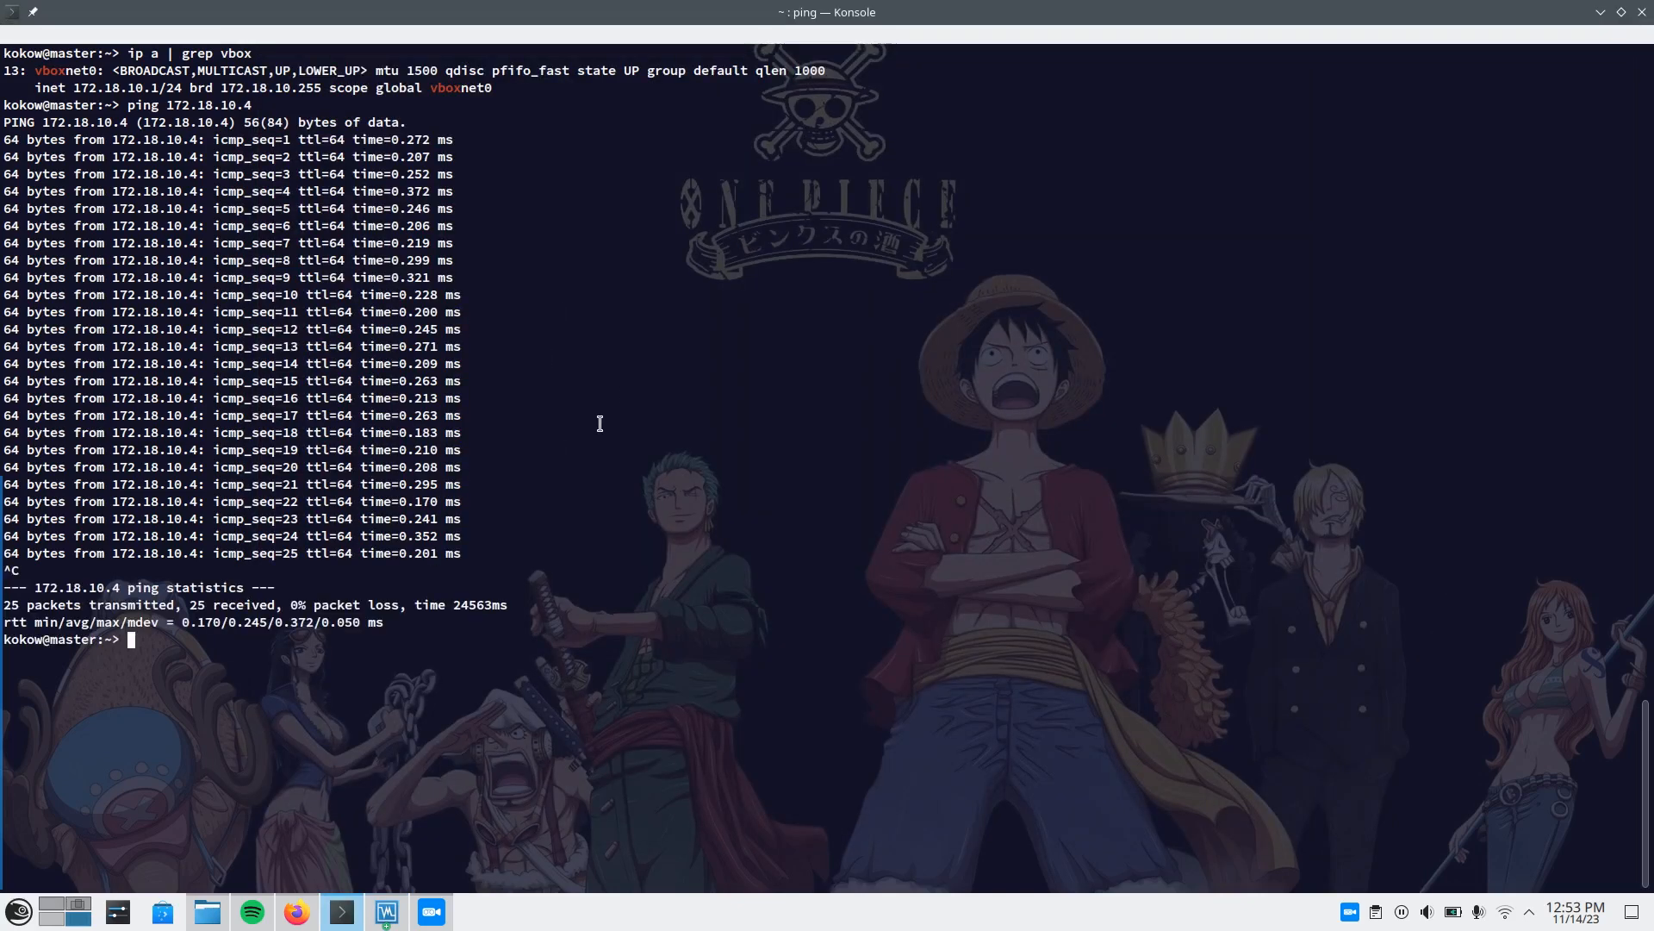
{"action": "key", "text": "alt+Tab"}
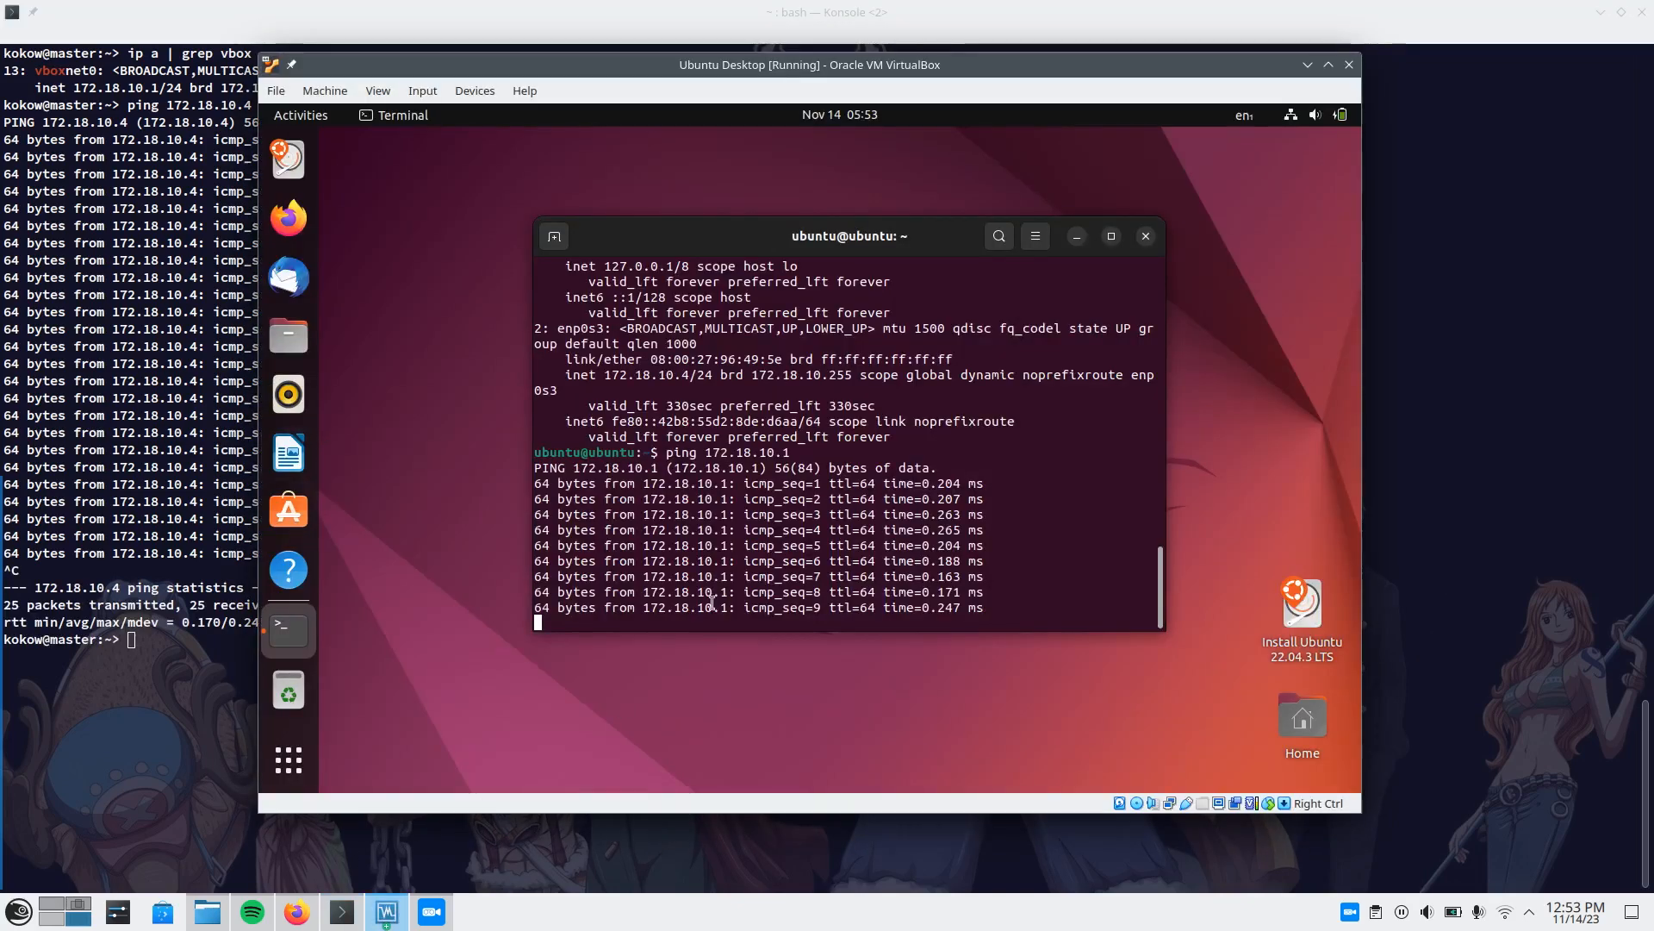
{"action": "key", "text": "ctrl+c"}
{"action": "left_click", "coordinate": [188, 464]}
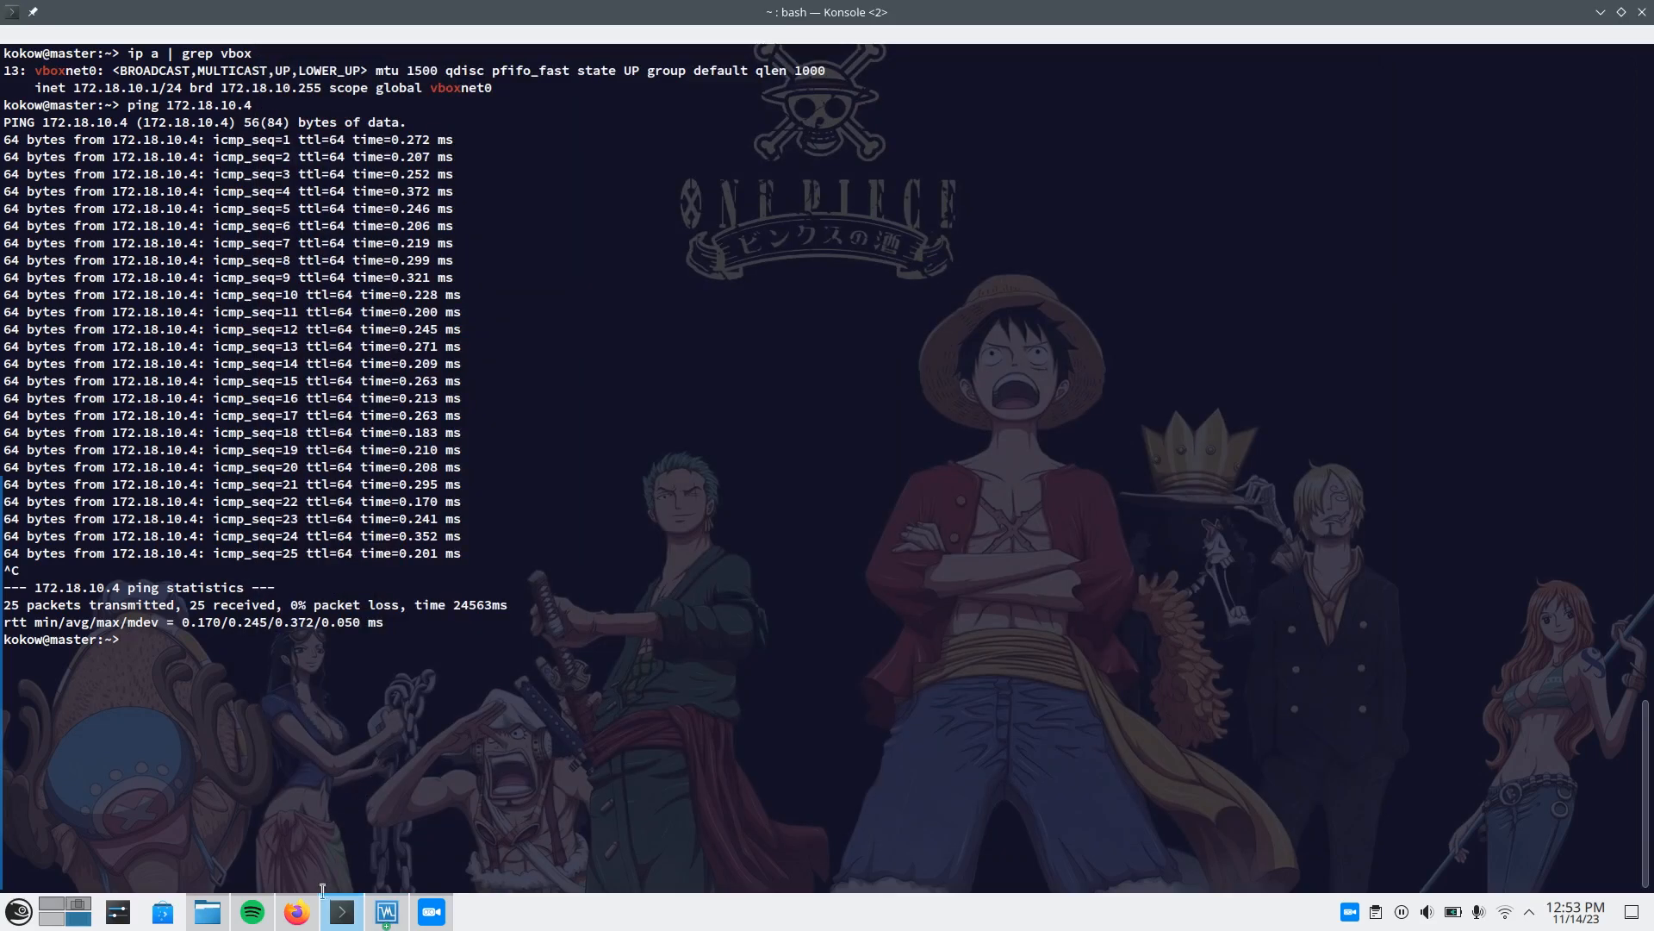
Switch to the draw.io diagram in Firefox and point out the NAT drawing with its VM and Internet cloud.
{"action": "left_click", "coordinate": [296, 911]}
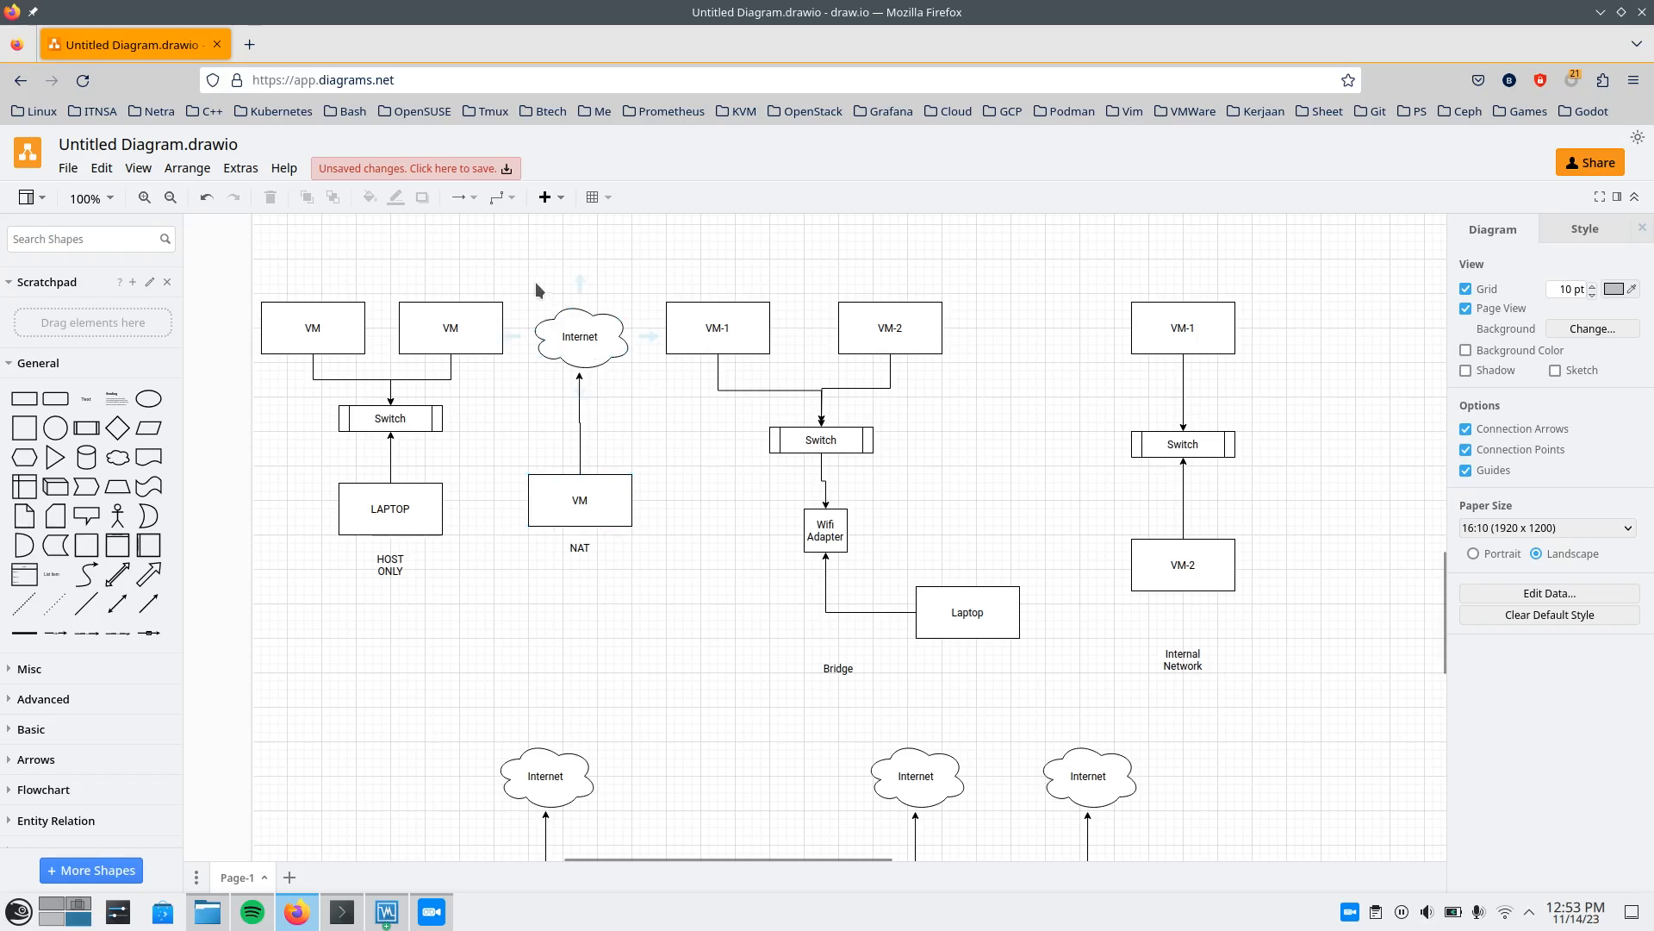
{"action": "left_click_drag", "start_coordinate": [518, 251], "coordinate": [655, 602]}
{"action": "left_click", "coordinate": [648, 496]}
{"action": "scroll", "coordinate": [597, 560], "scroll_direction": "up", "scroll_amount": 3}
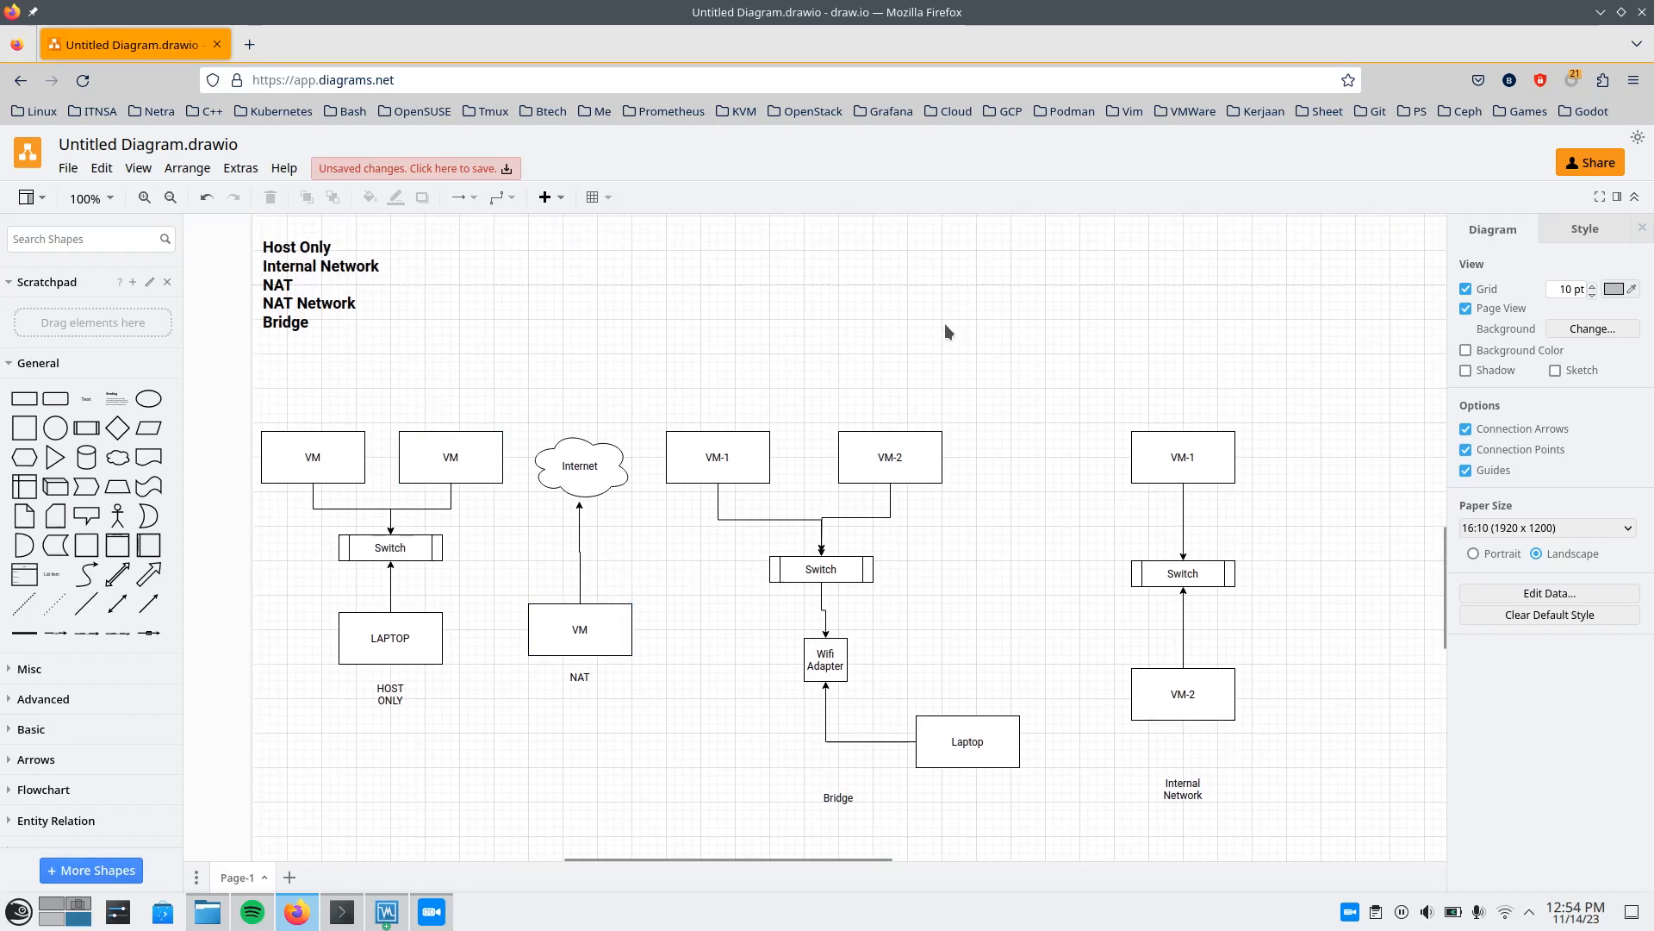
Add a text label reading "IP LOCAL --> IP PUBLIC" above the NAT drawing and widen it to fit on one line.
{"action": "left_click", "coordinate": [86, 398]}
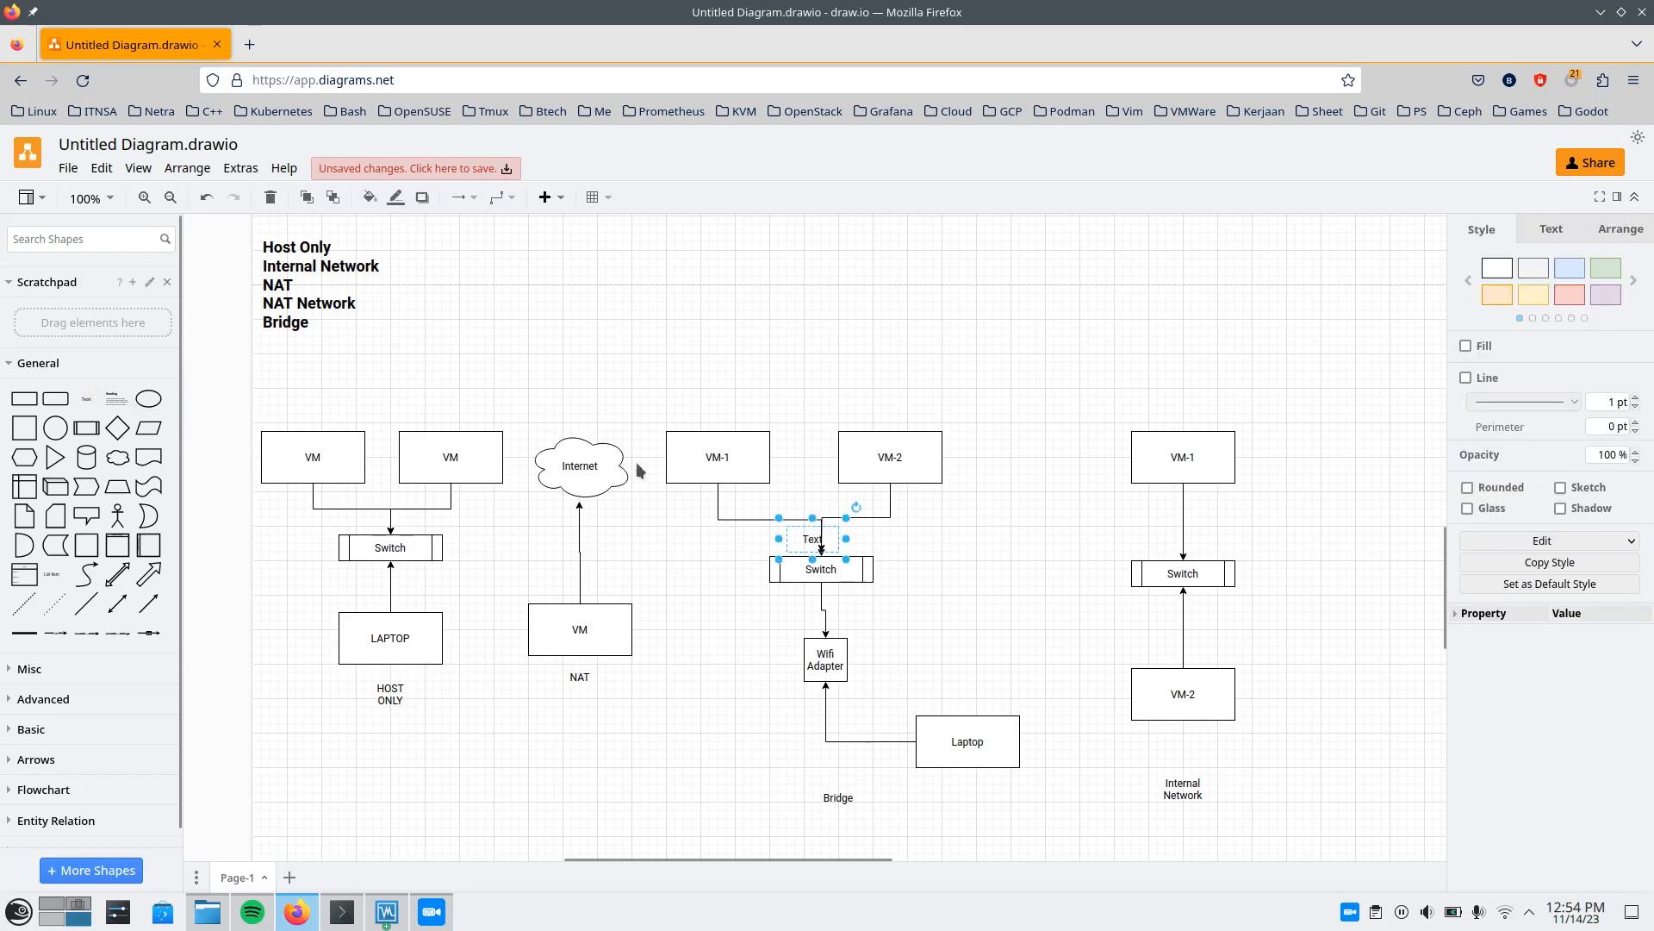
{"action": "left_click_drag", "start_coordinate": [816, 547], "coordinate": [495, 375]}
{"action": "double_click", "coordinate": [495, 374]}
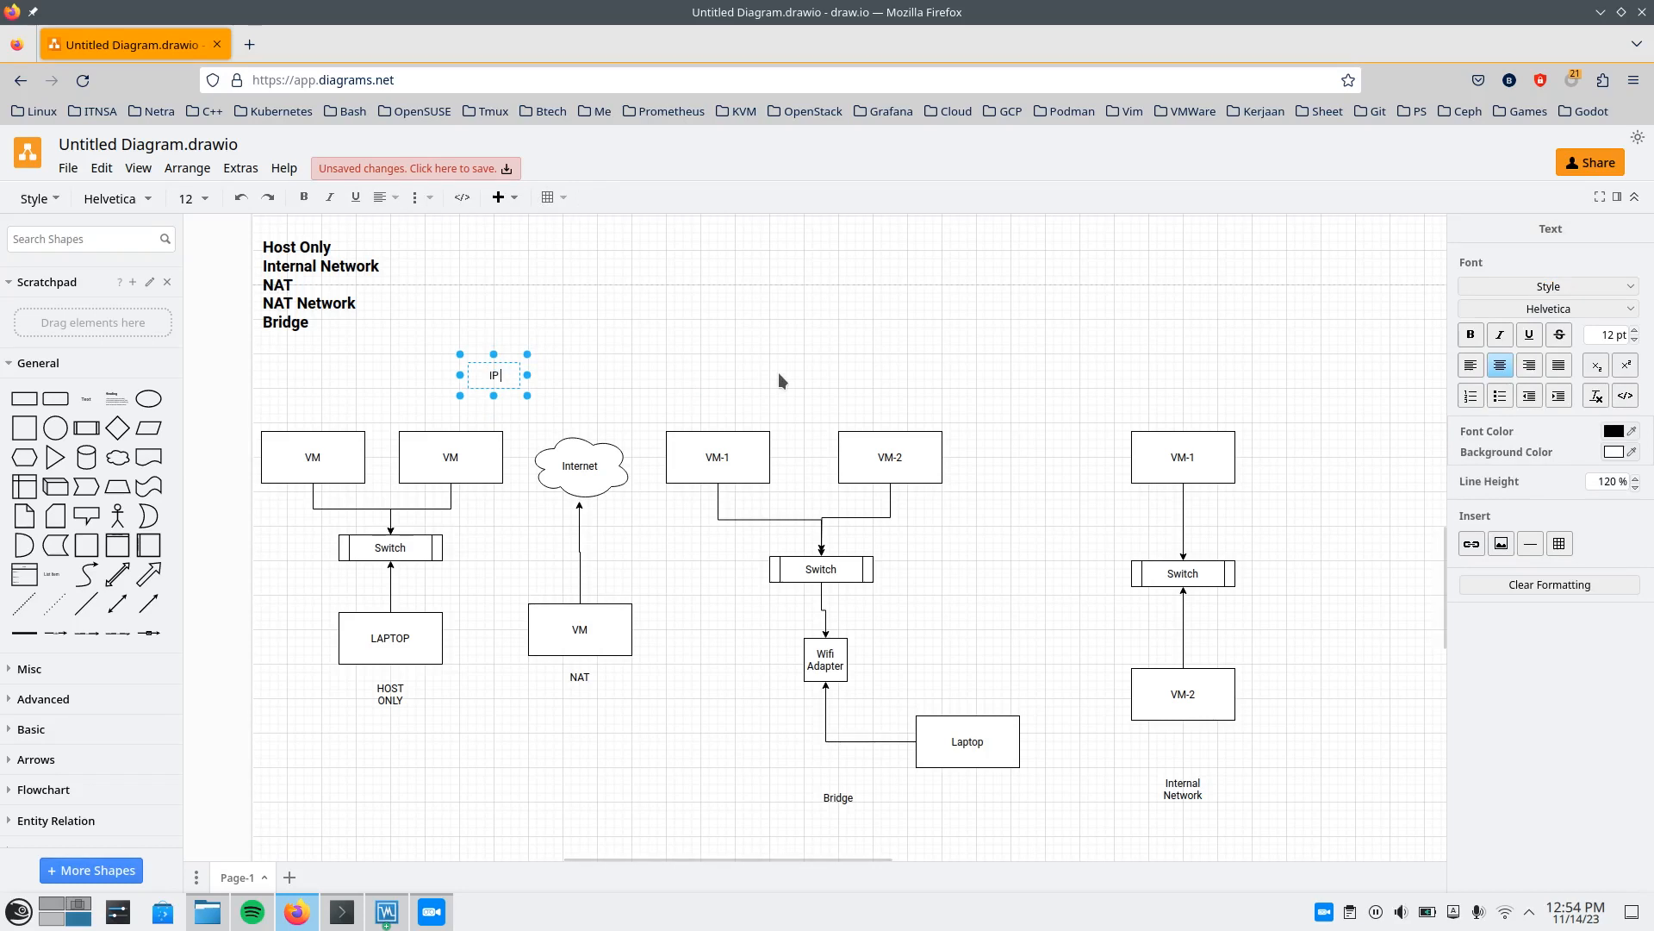
{"action": "type", "text": "IP LOCAL ->"}
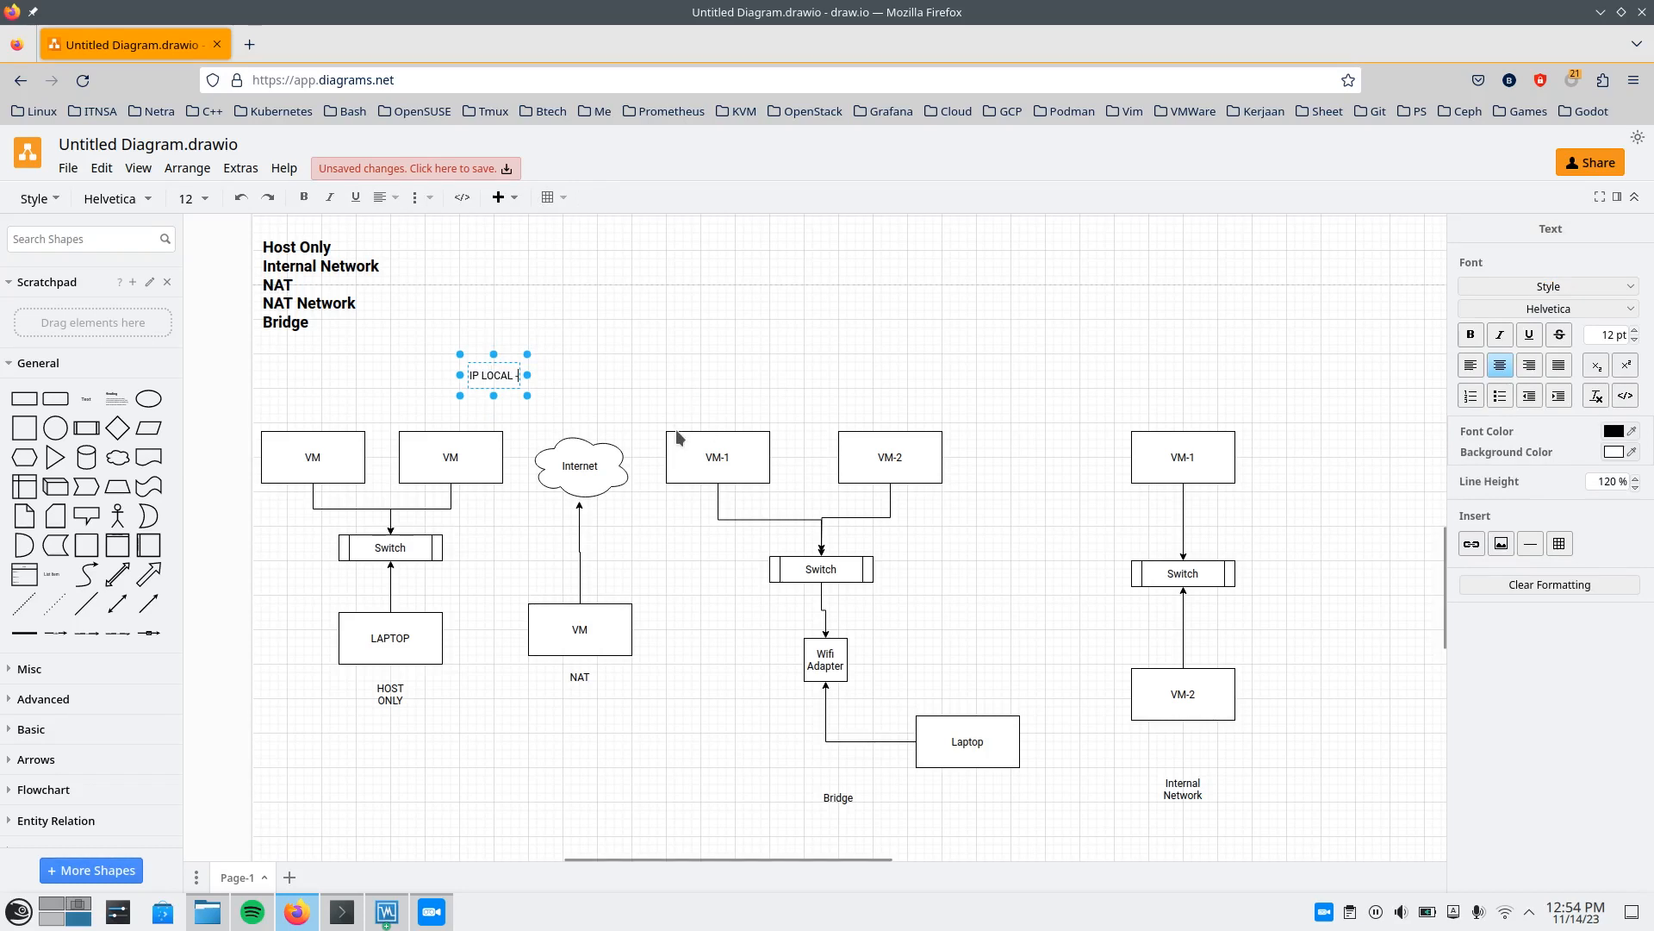
{"action": "key", "text": "BackSpace"}
{"action": "key", "text": "BackSpace"}
{"action": "key", "text": "BackSpace"}
{"action": "type", "text": "-->"}
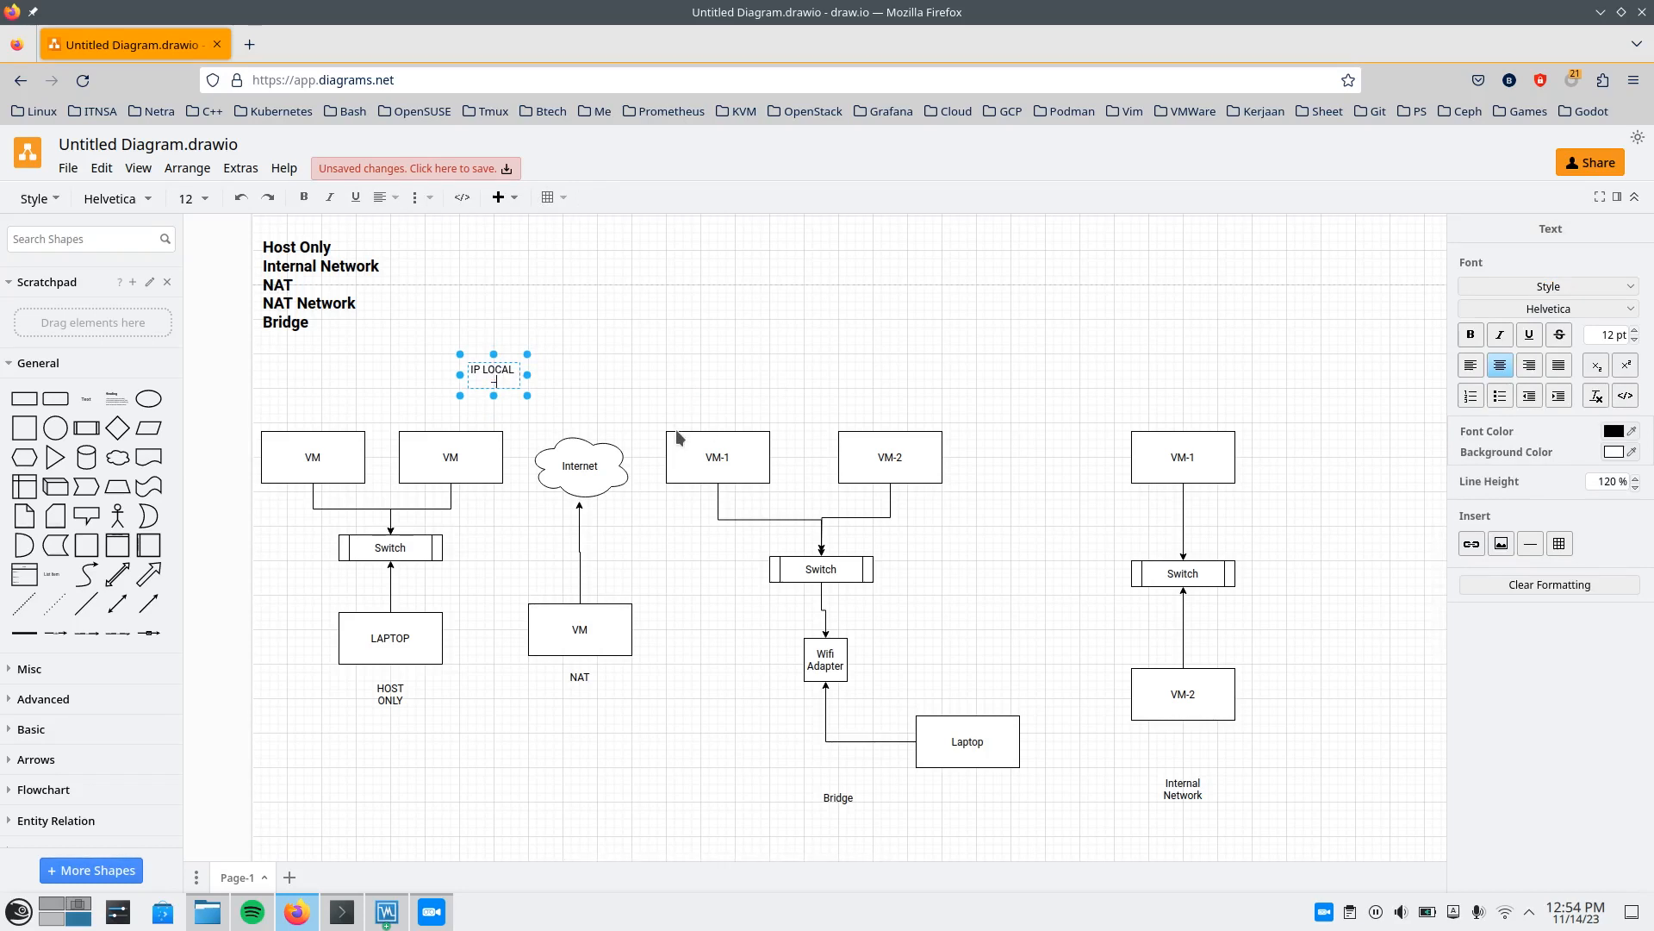
{"action": "type", "text": " IP PUBLIC"}
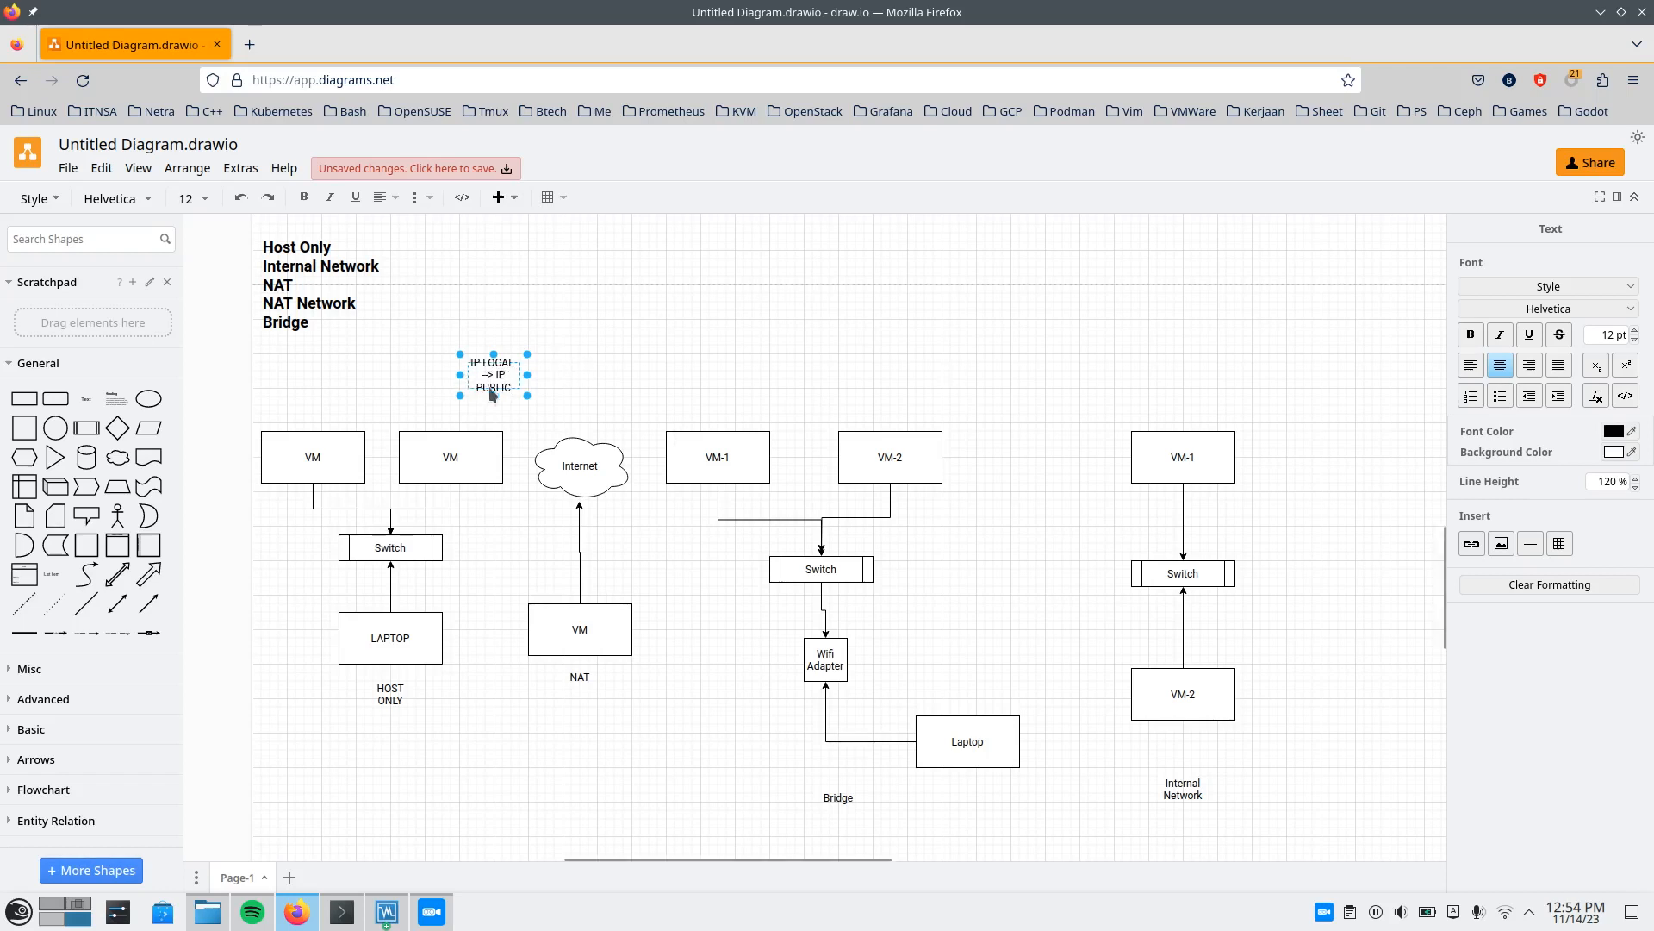
{"action": "left_click_drag", "start_coordinate": [525, 374], "coordinate": [664, 371]}
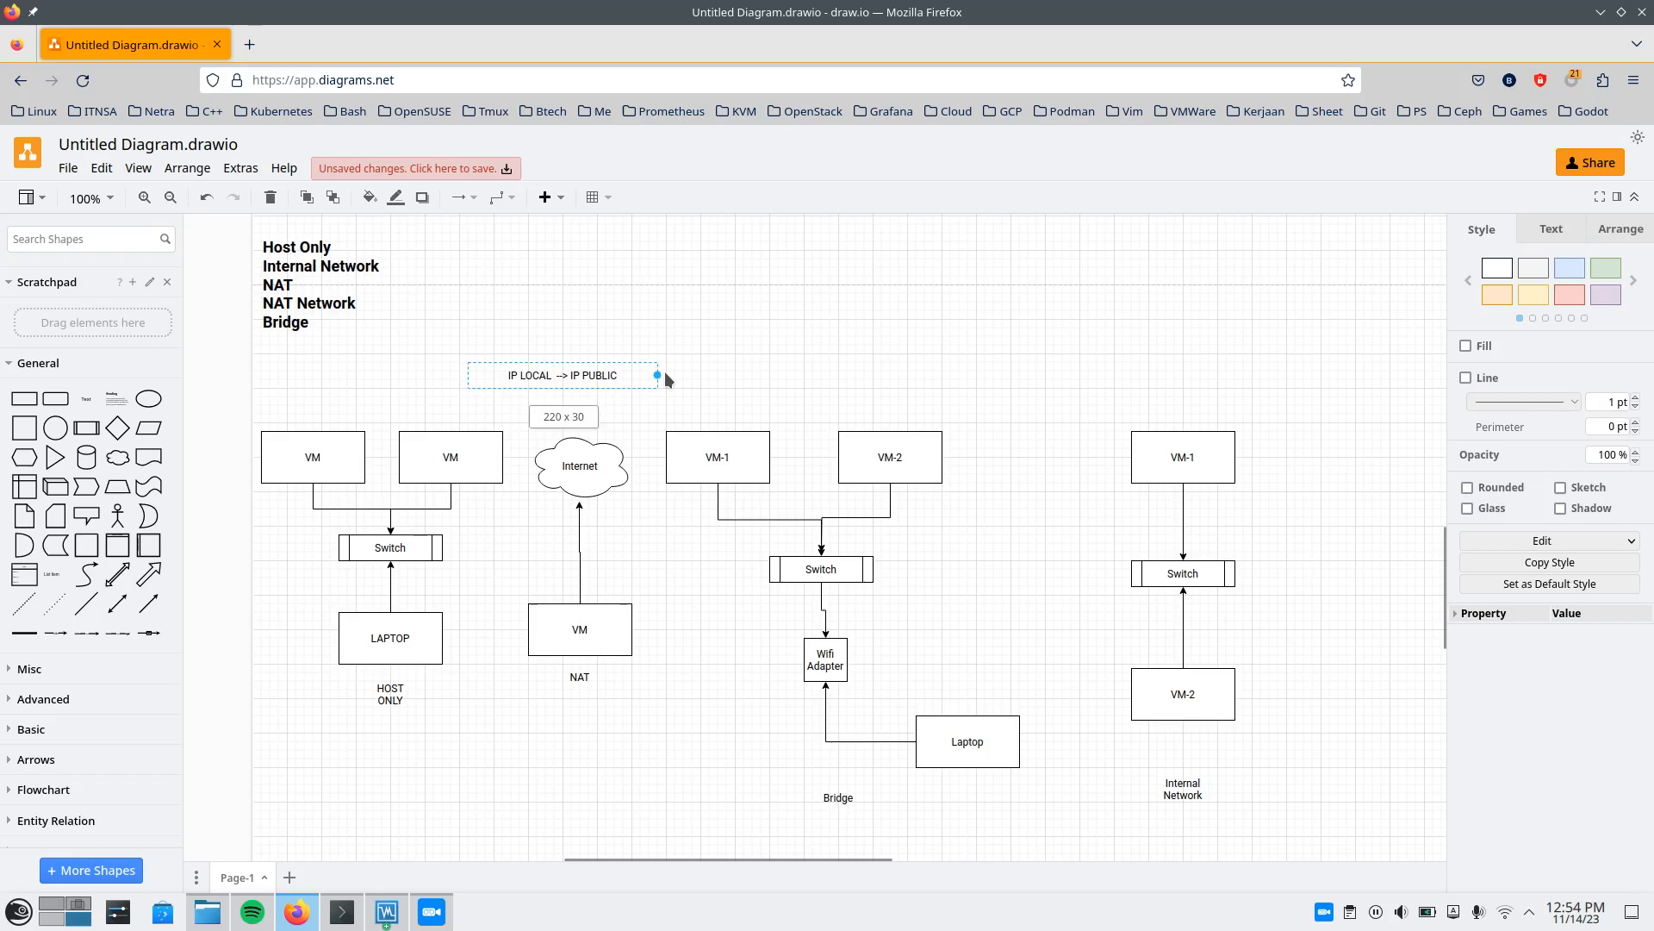
{"action": "left_click", "coordinate": [778, 381]}
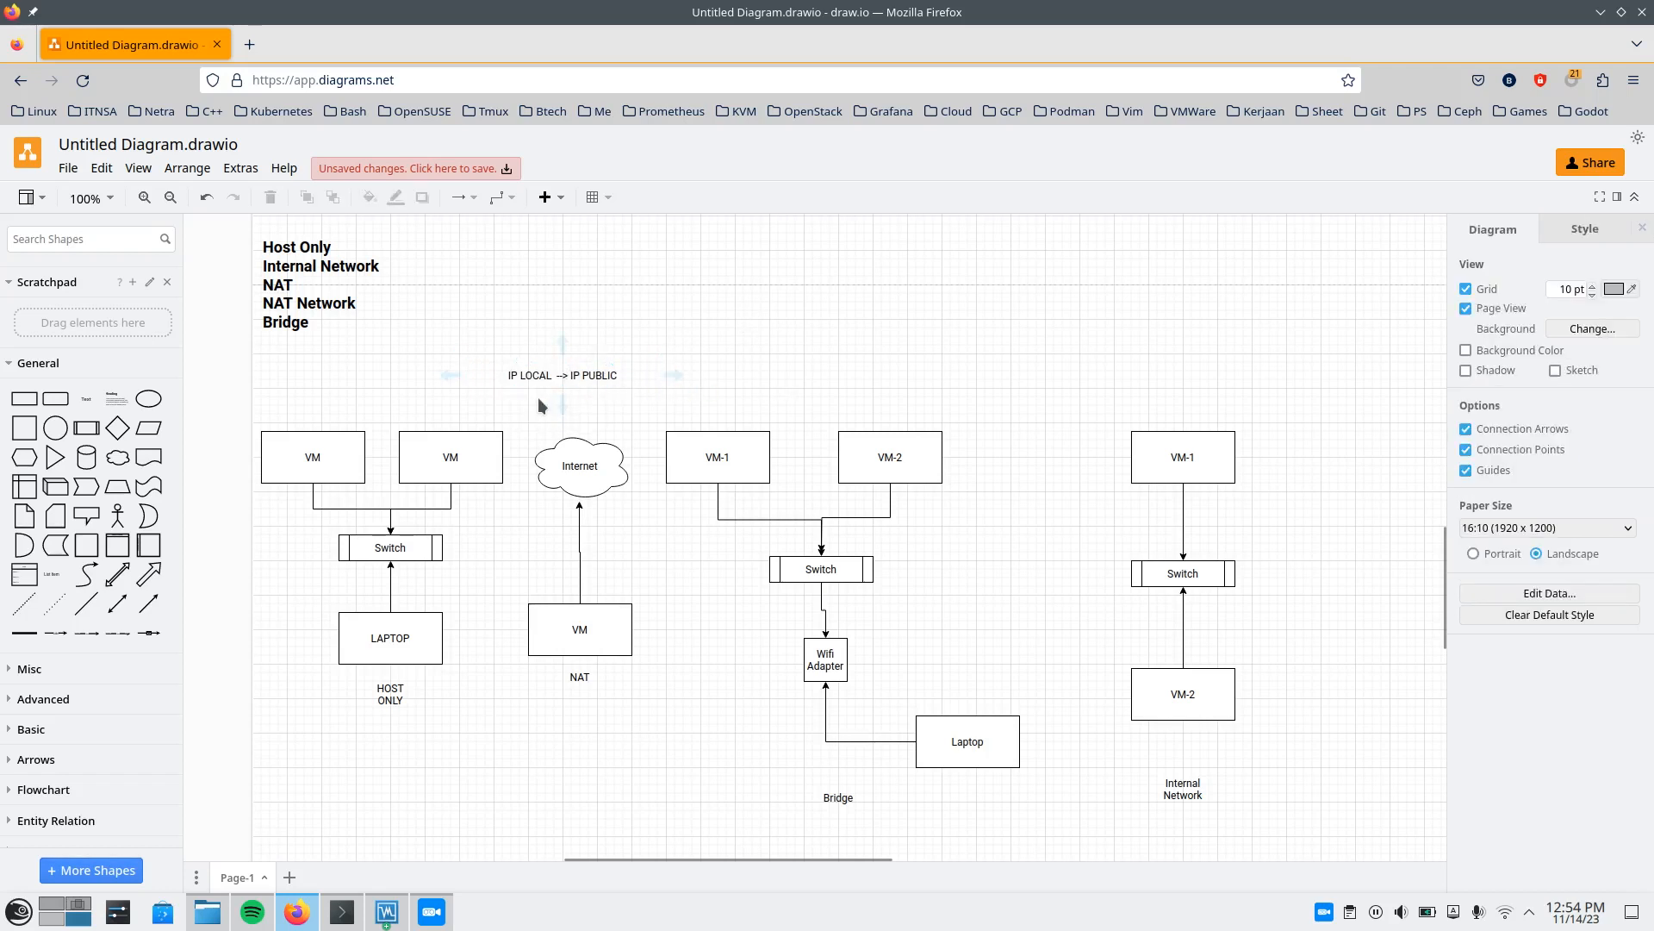
Examine the NAT drawing, following the path from the VM to the Internet cloud.
{"action": "scroll", "coordinate": [577, 464], "scroll_direction": "down", "scroll_amount": 1}
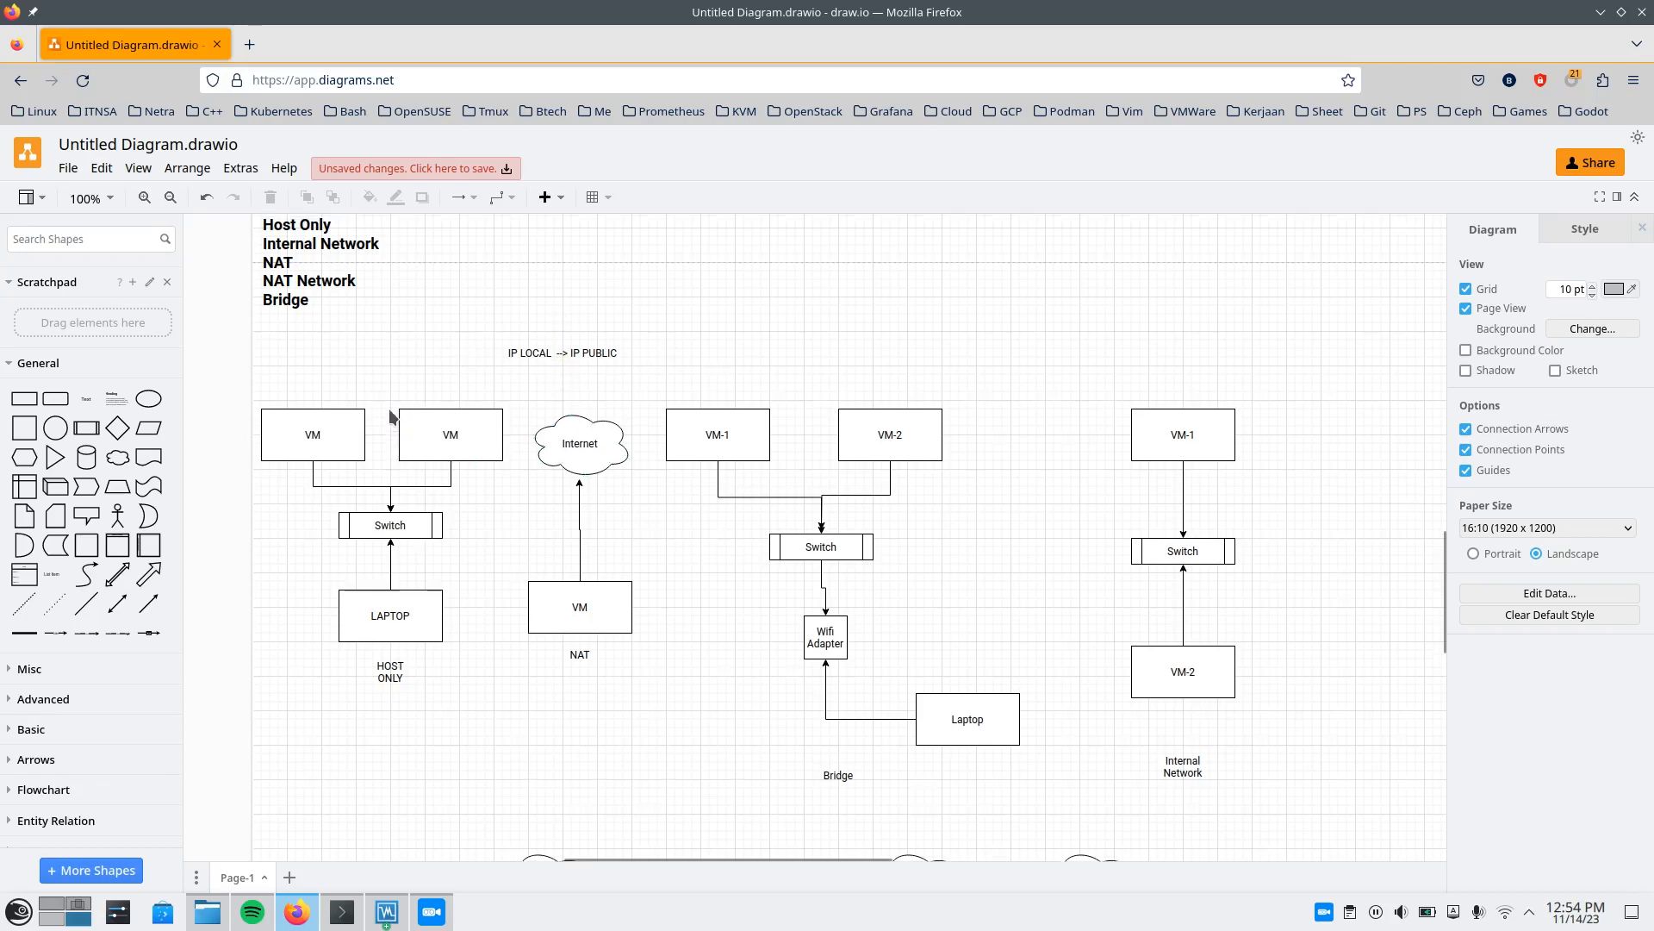
{"action": "scroll", "coordinate": [431, 328], "scroll_direction": "up", "scroll_amount": 1}
{"action": "scroll", "coordinate": [648, 538], "scroll_direction": "down", "scroll_amount": 2}
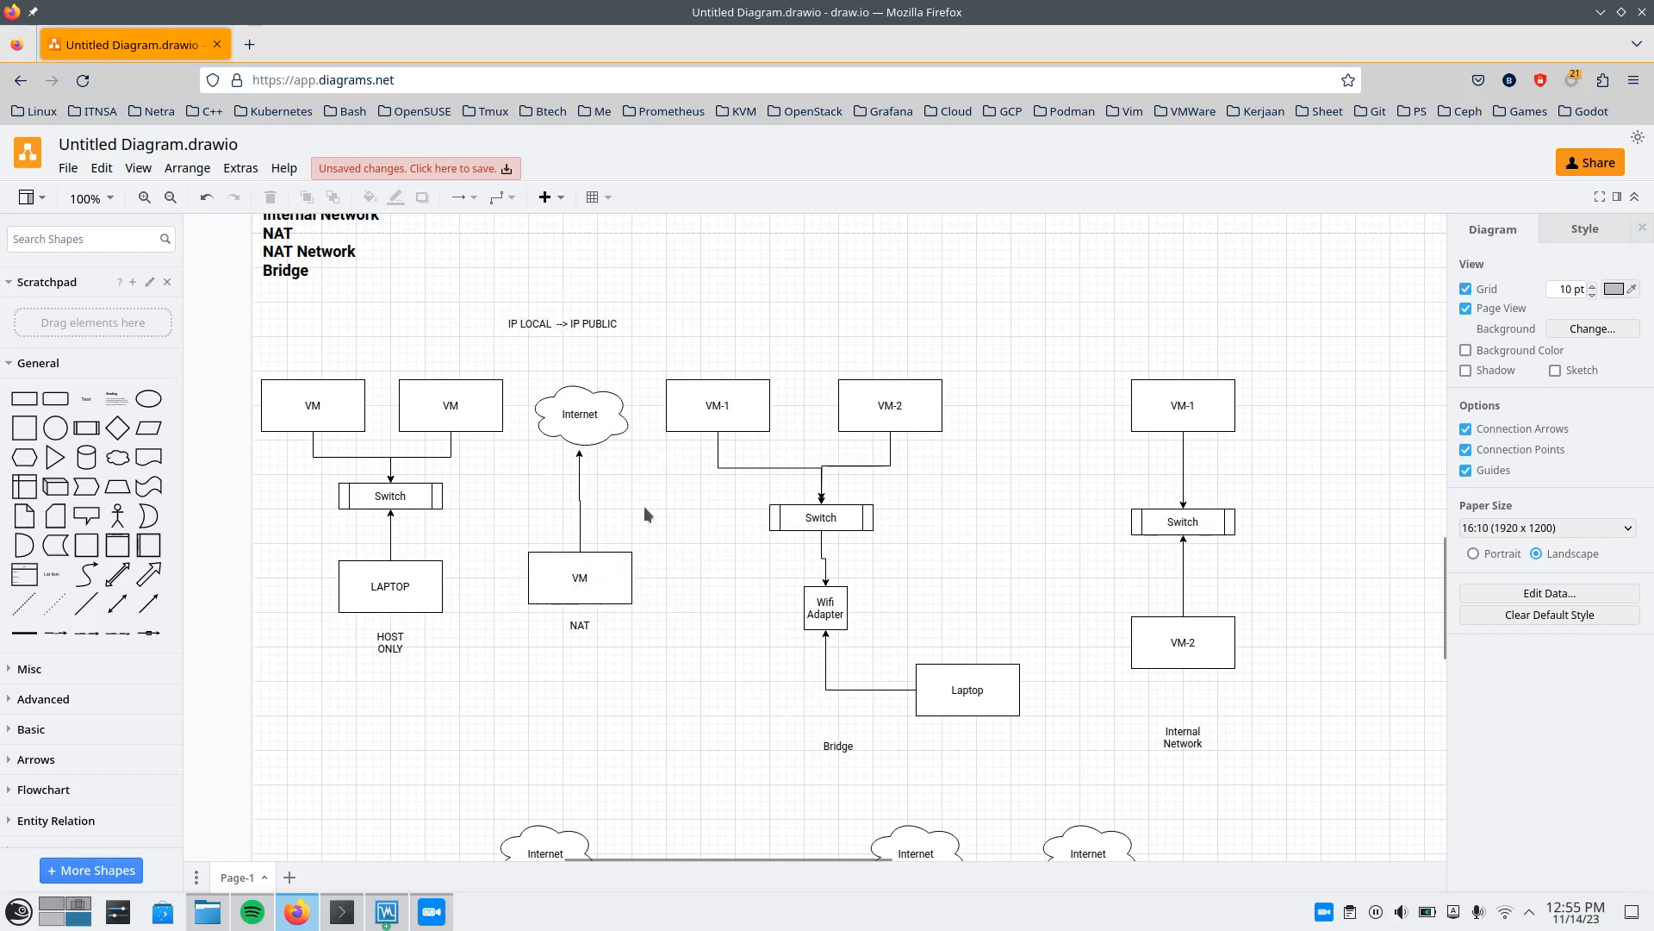
{"action": "left_click", "coordinate": [562, 409]}
{"action": "left_click", "coordinate": [685, 529]}
{"action": "left_click", "coordinate": [586, 411]}
{"action": "left_click", "coordinate": [675, 513]}
Switch to the Ubuntu Desktop VM, attach its network Adapter 1 to NAT and accept the settings.
{"action": "left_click", "coordinate": [386, 912]}
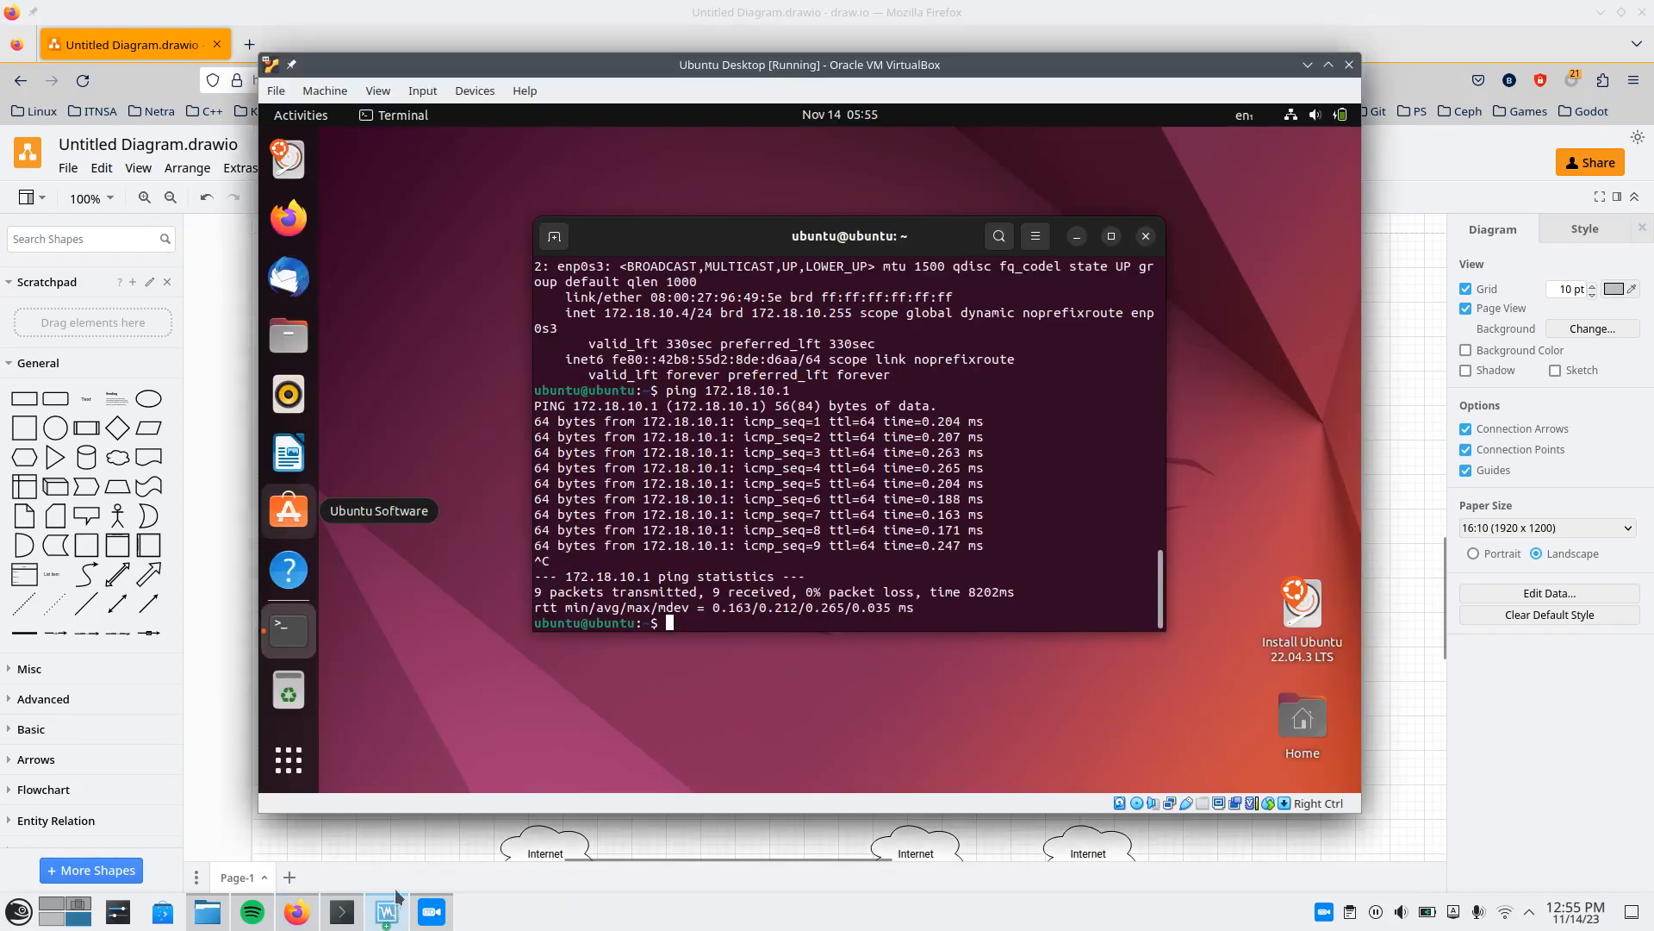
{"action": "left_click", "coordinate": [332, 95]}
{"action": "left_click", "coordinate": [362, 119]}
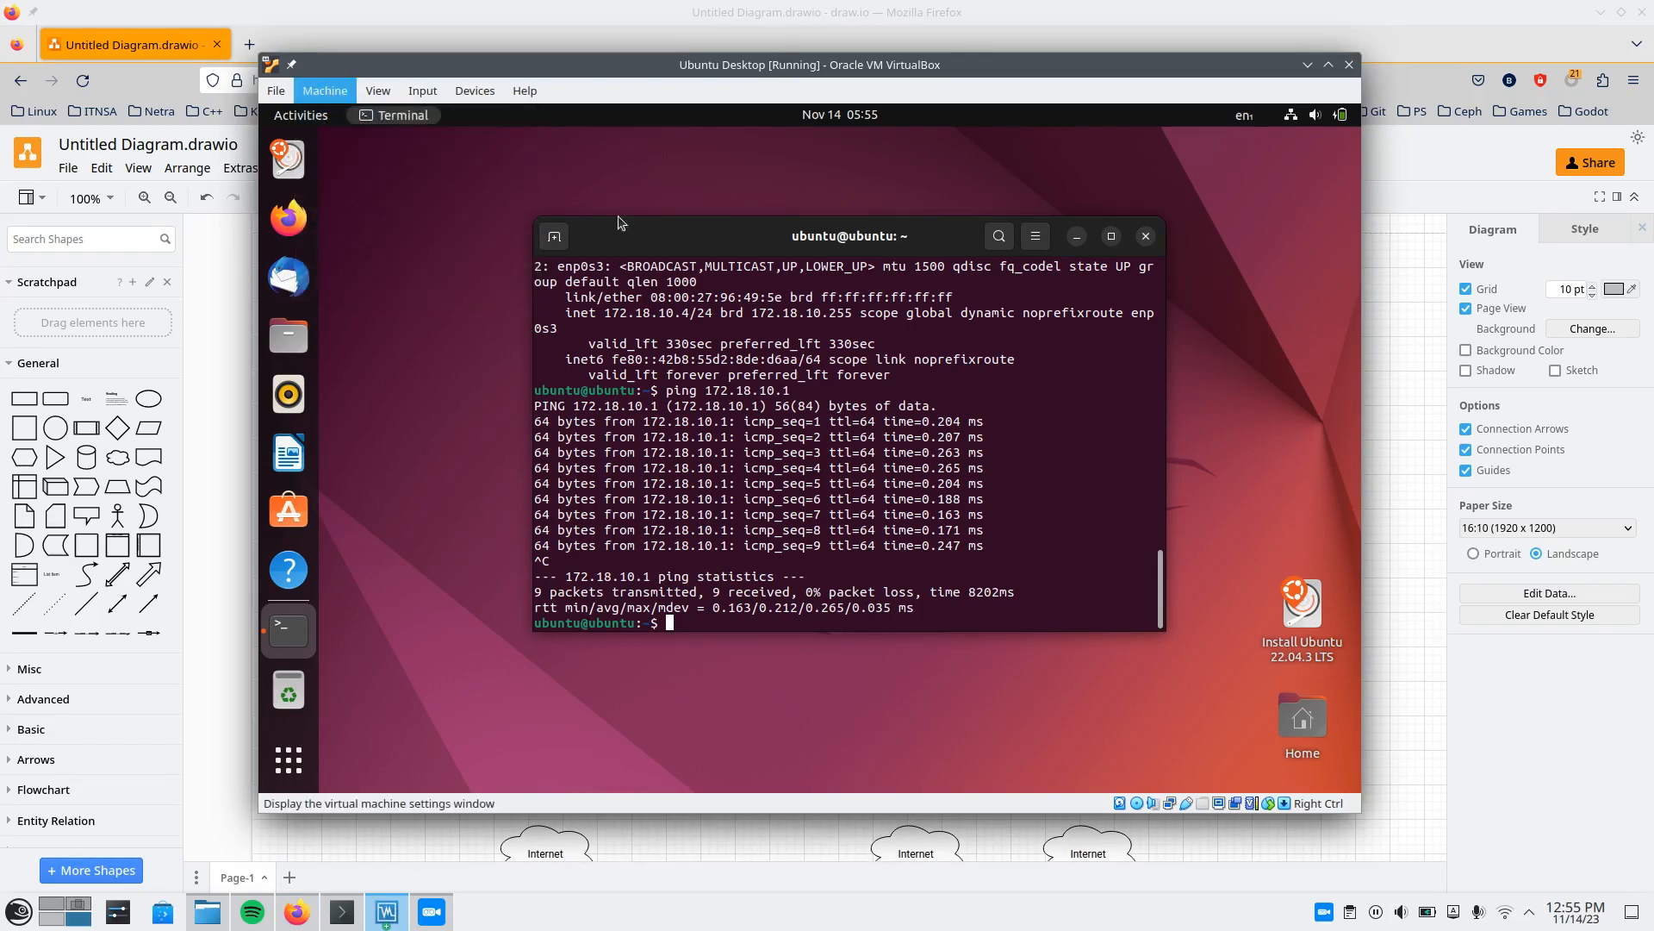
{"action": "left_click", "coordinate": [536, 352]}
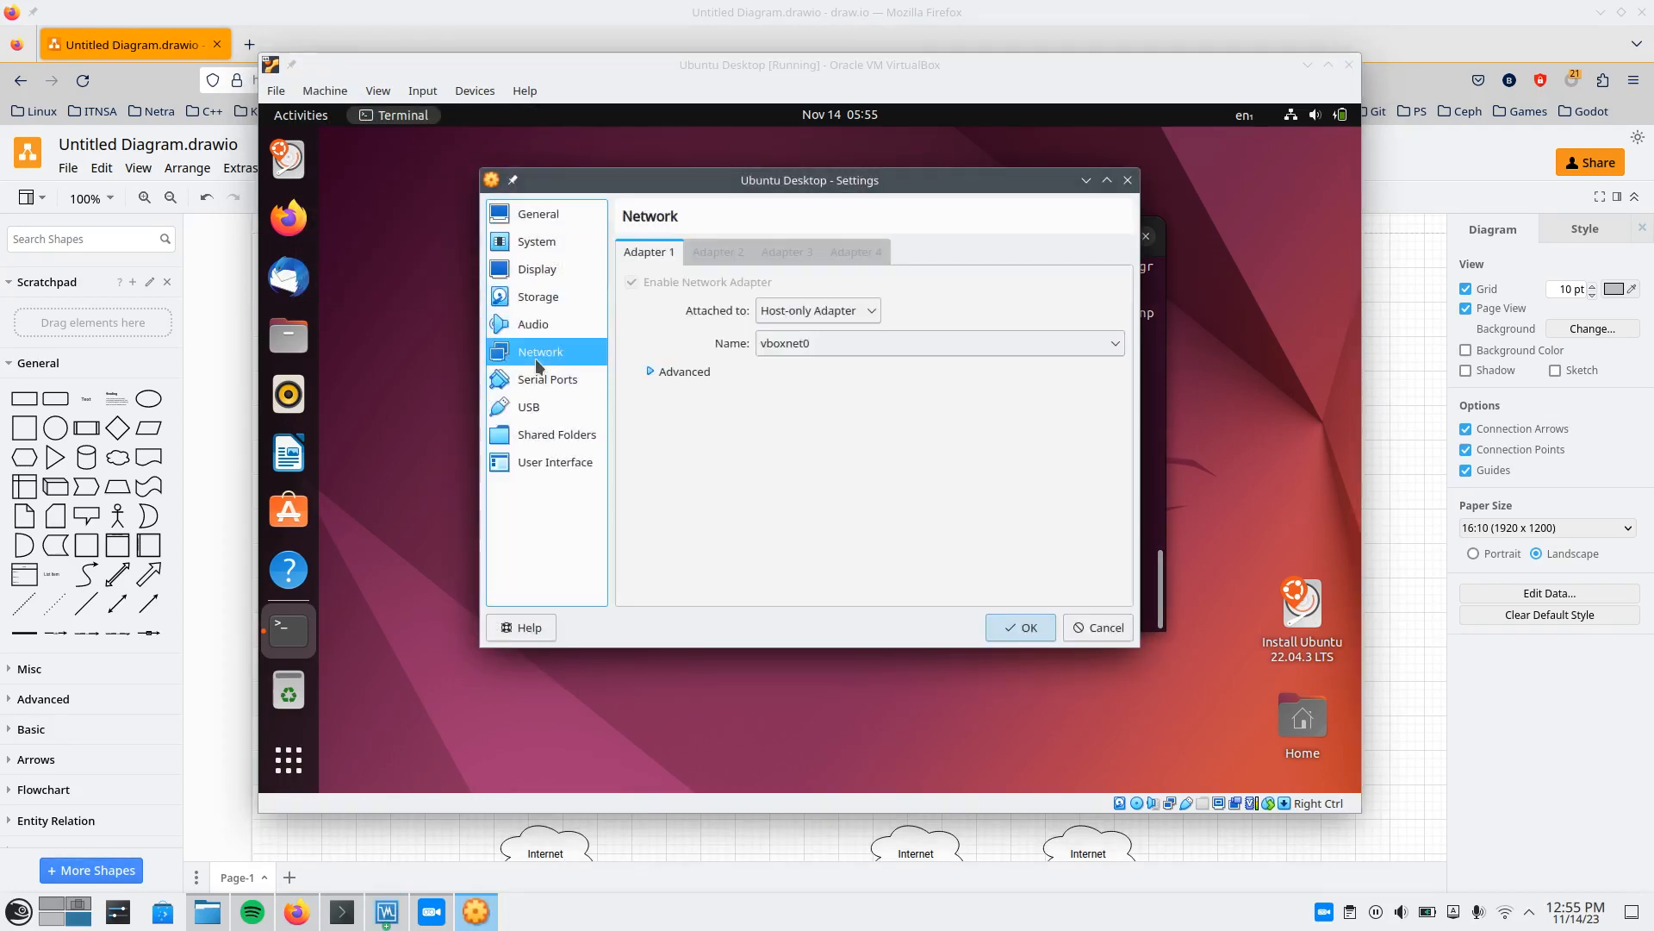
{"action": "left_click", "coordinate": [815, 309]}
{"action": "left_click", "coordinate": [810, 335]}
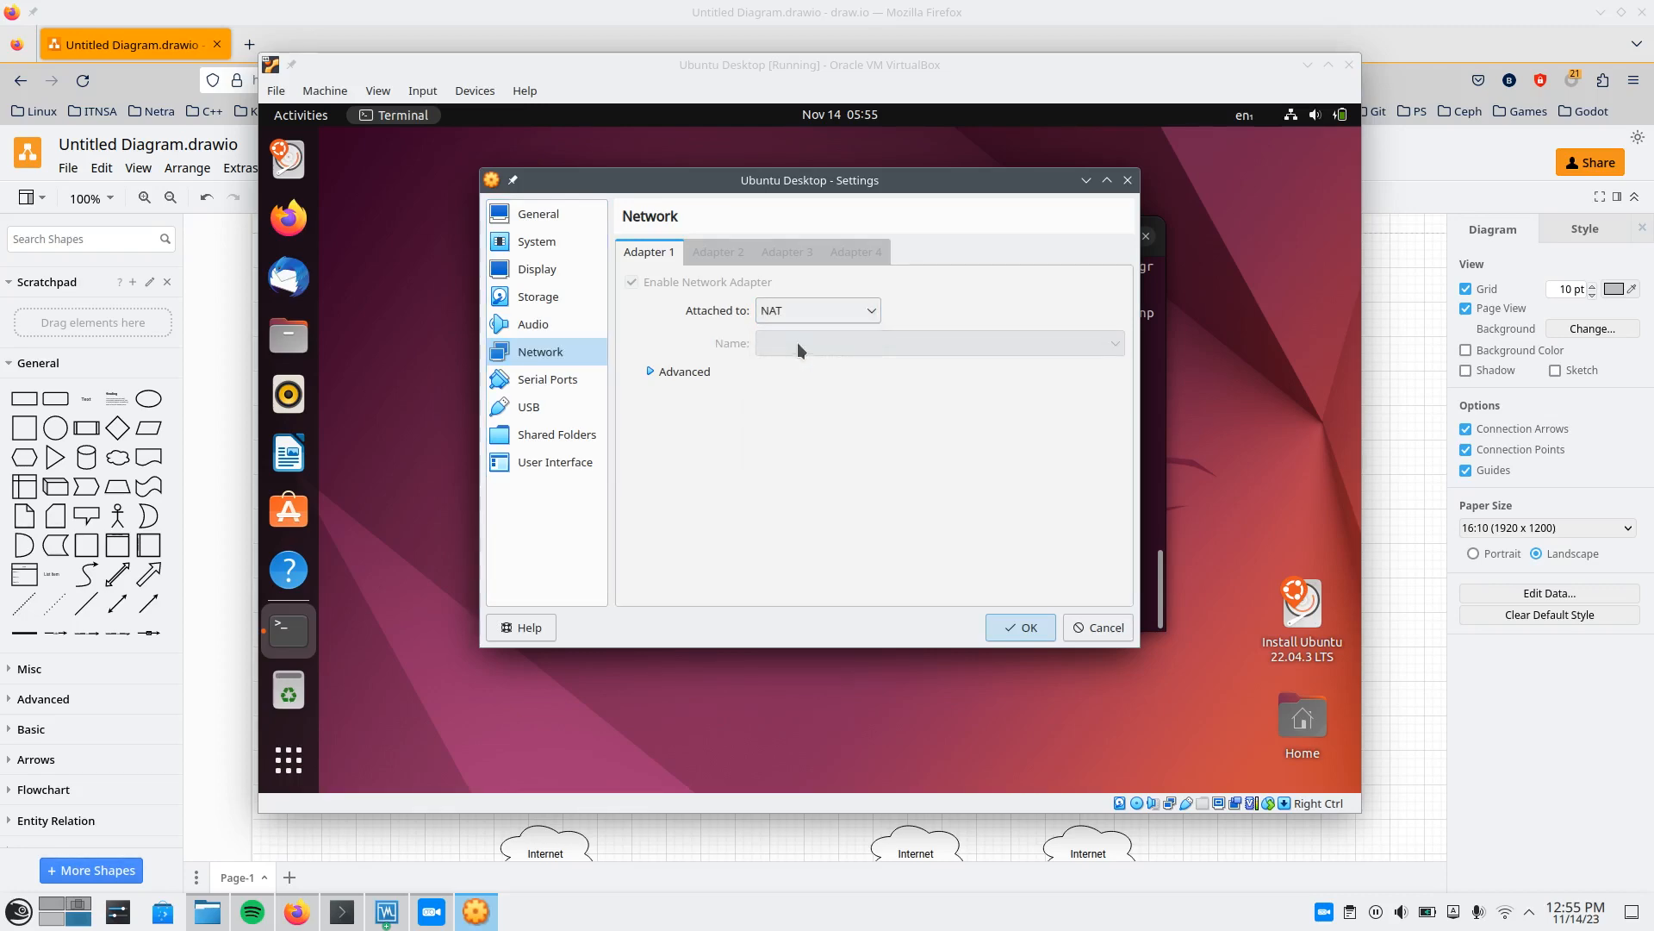
{"action": "left_click", "coordinate": [1017, 636]}
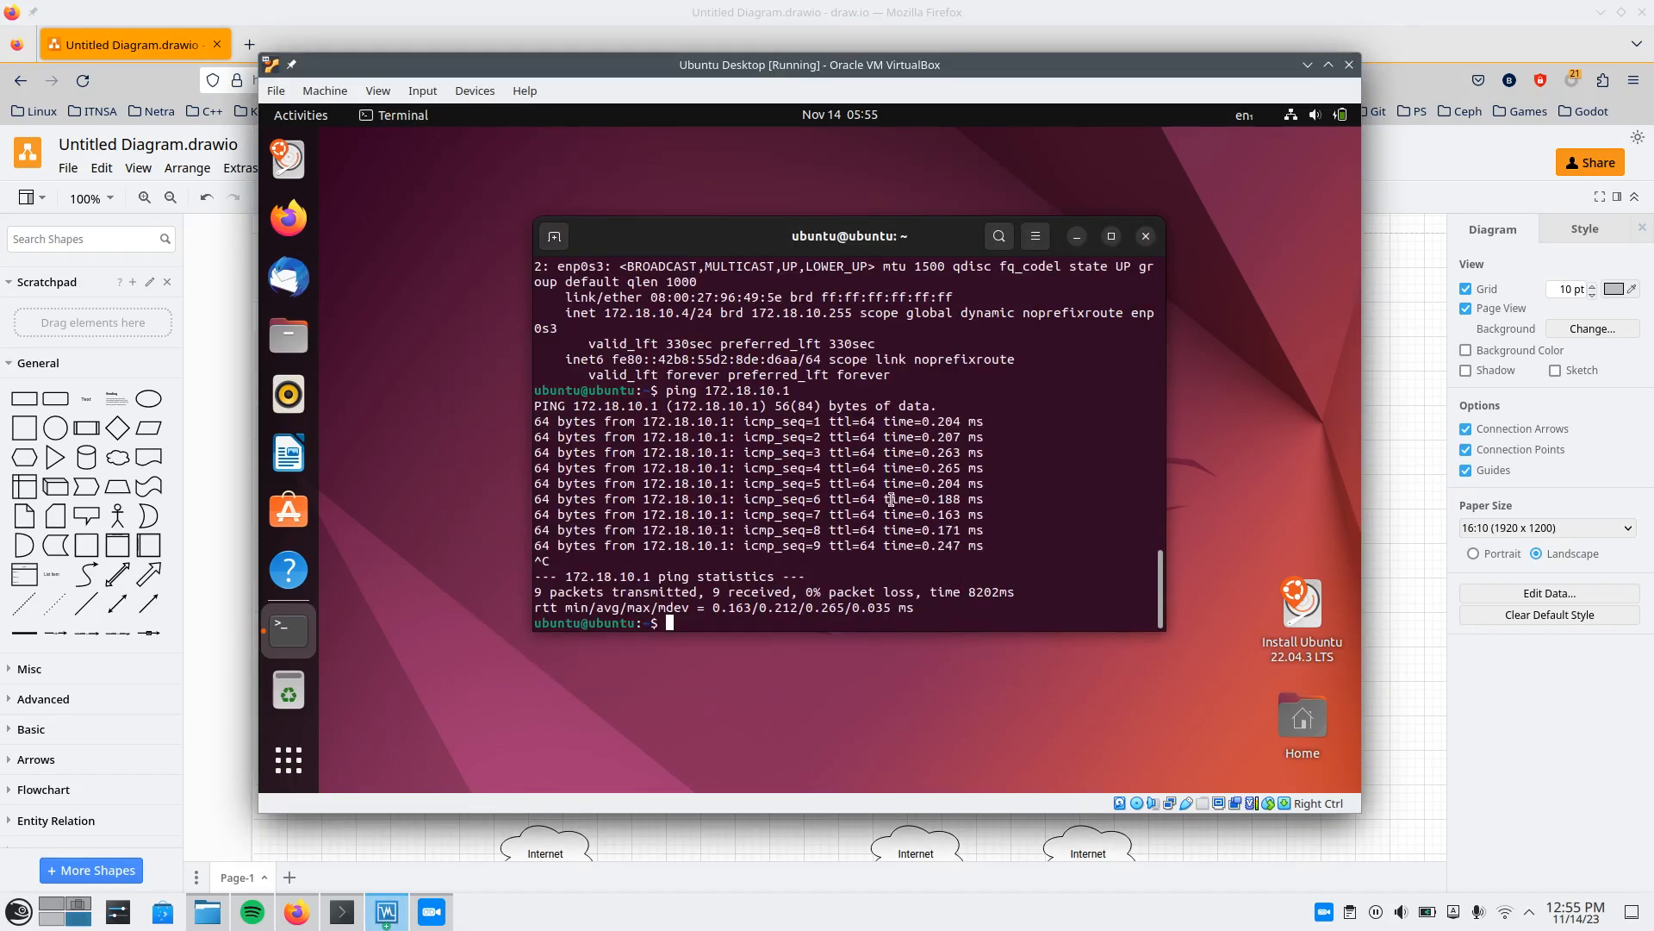
Clear the VM's terminal and run sudo netplan apply.
{"action": "key", "text": "ctrl+l"}
{"action": "key", "text": "Up"}
{"action": "key", "text": "ctrl+u"}
{"action": "type", "text": "sudo netplan apply"}
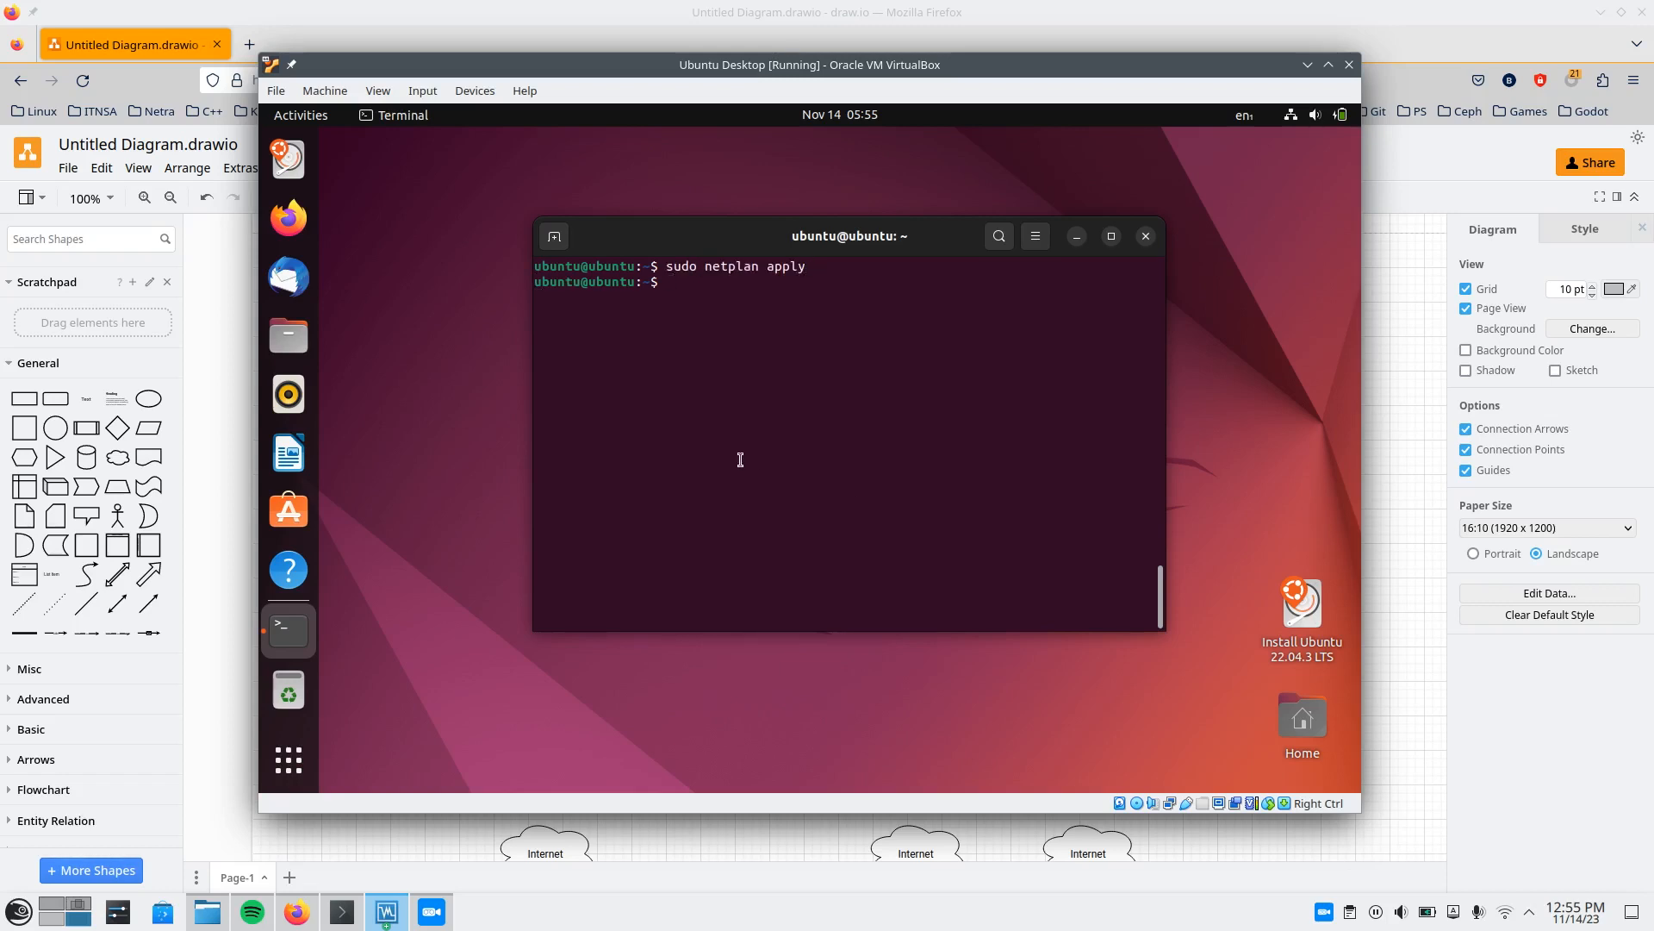
{"action": "type", "text": "ip a"}
Run ip a in the VM's cleared terminal and inspect the IPv4 address that enp0s3 has under NAT.
{"action": "key", "text": "Return"}
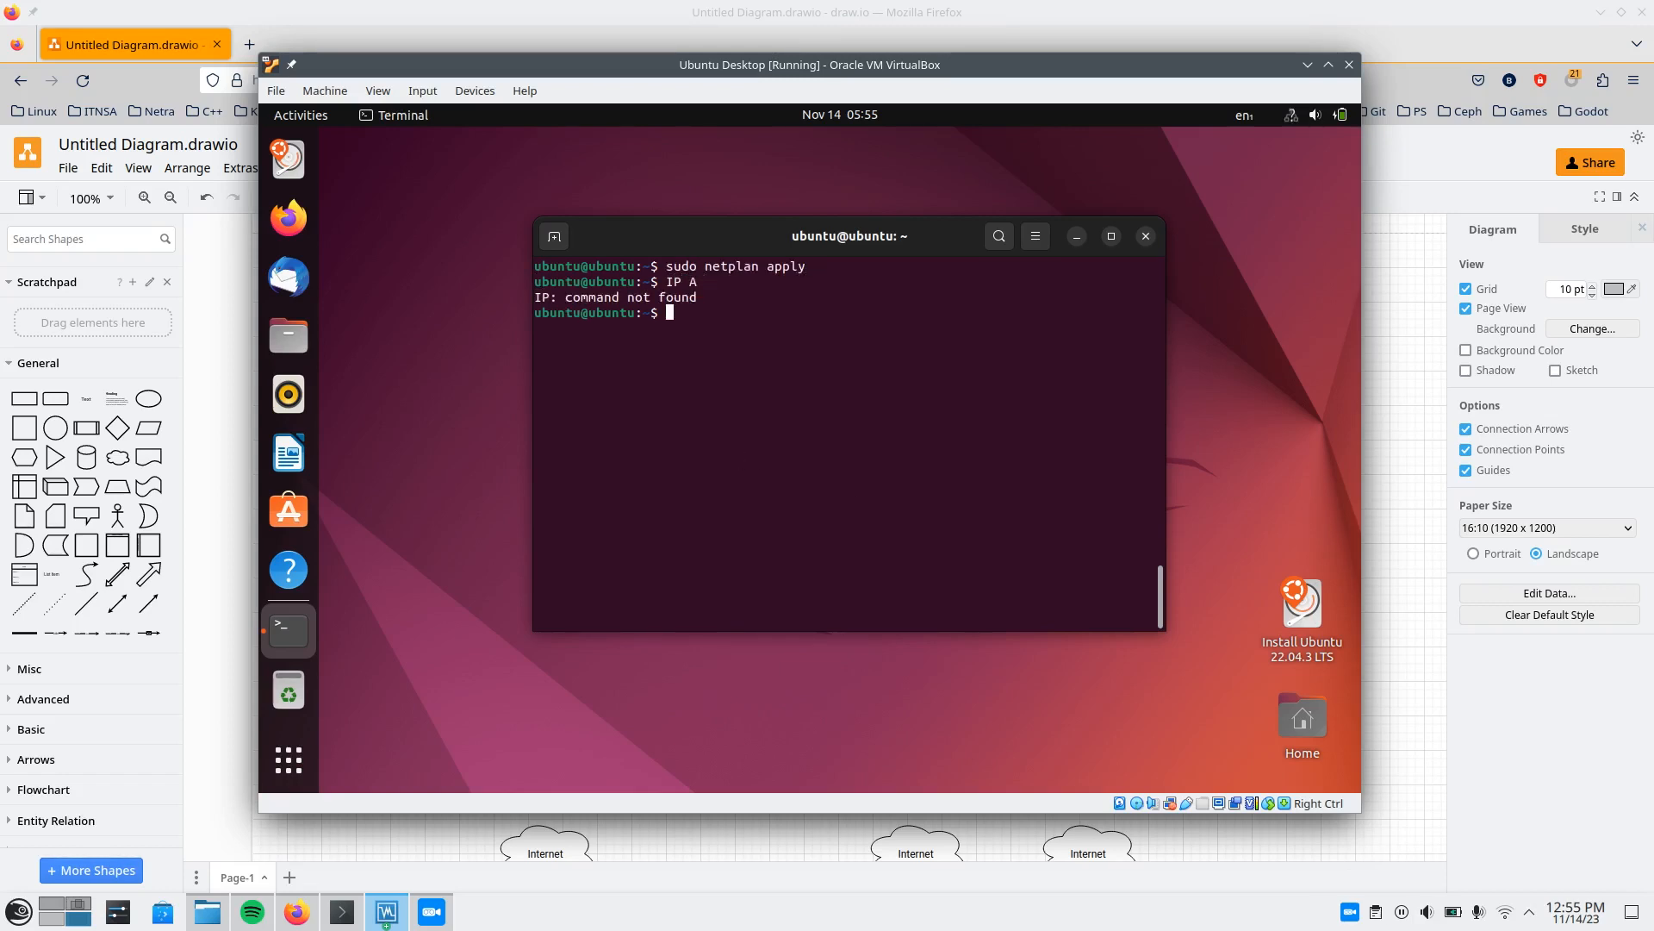
{"action": "key", "text": "ctrl+l"}
{"action": "type", "text": "ip a"}
{"action": "key", "text": "Return"}
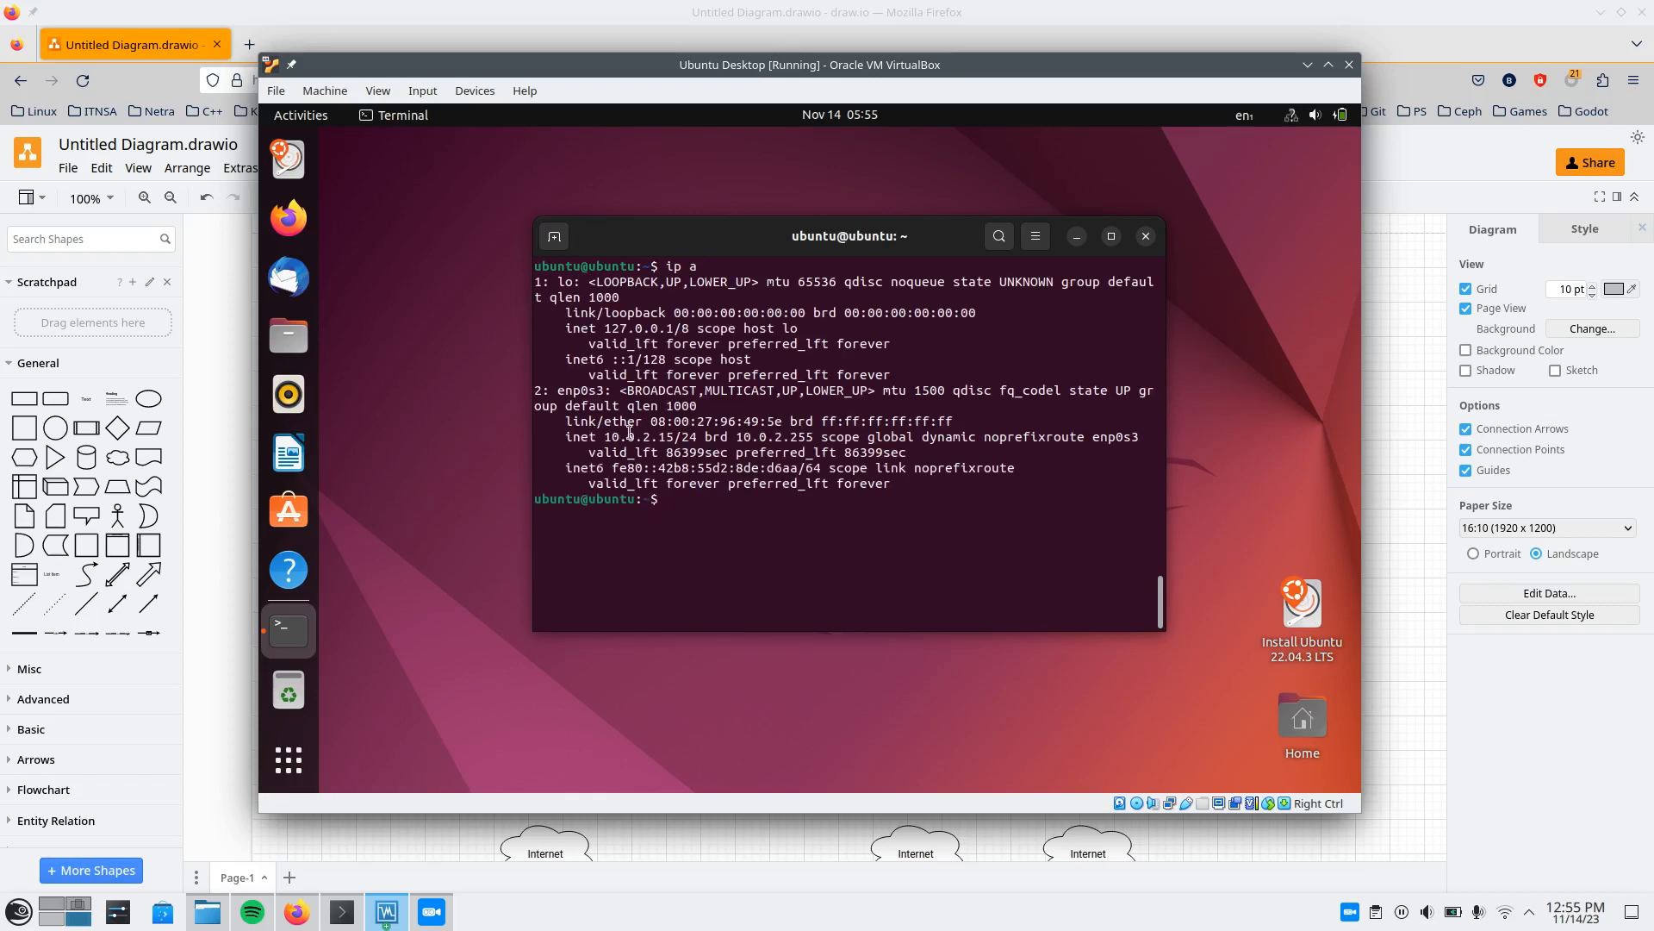
{"action": "mouse_move", "coordinate": [605, 436]}
{"action": "left_mouse_down"}
{"action": "mouse_move", "coordinate": [673, 437]}
{"action": "mouse_move", "coordinate": [599, 436]}
{"action": "left_mouse_up"}
{"action": "left_click", "coordinate": [673, 437]}
{"action": "left_click", "coordinate": [655, 436]}
{"action": "left_click", "coordinate": [602, 436]}
{"action": "left_click_drag", "start_coordinate": [860, 391], "coordinate": [831, 397]}
Test the VM's internet access by pinging 8.8.8.8, stopping it, and pinging google.com.
{"action": "type", "text": "ping 8.8.8.8"}
{"action": "key", "text": "Return"}
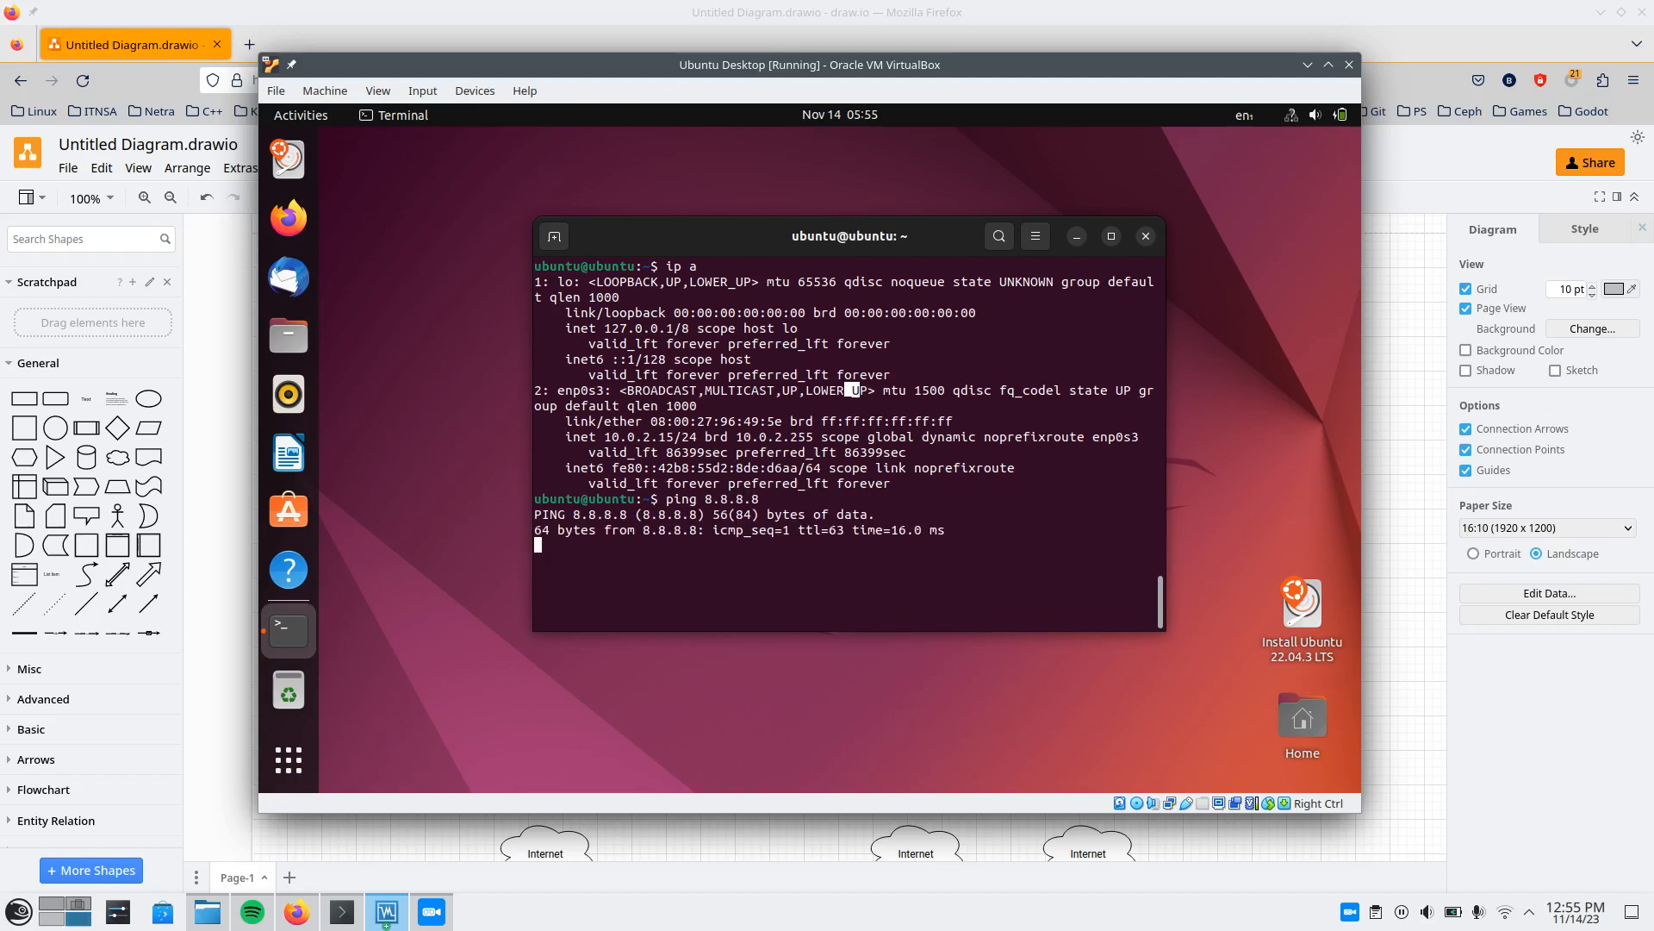
{"action": "key", "text": "ctrl+c"}
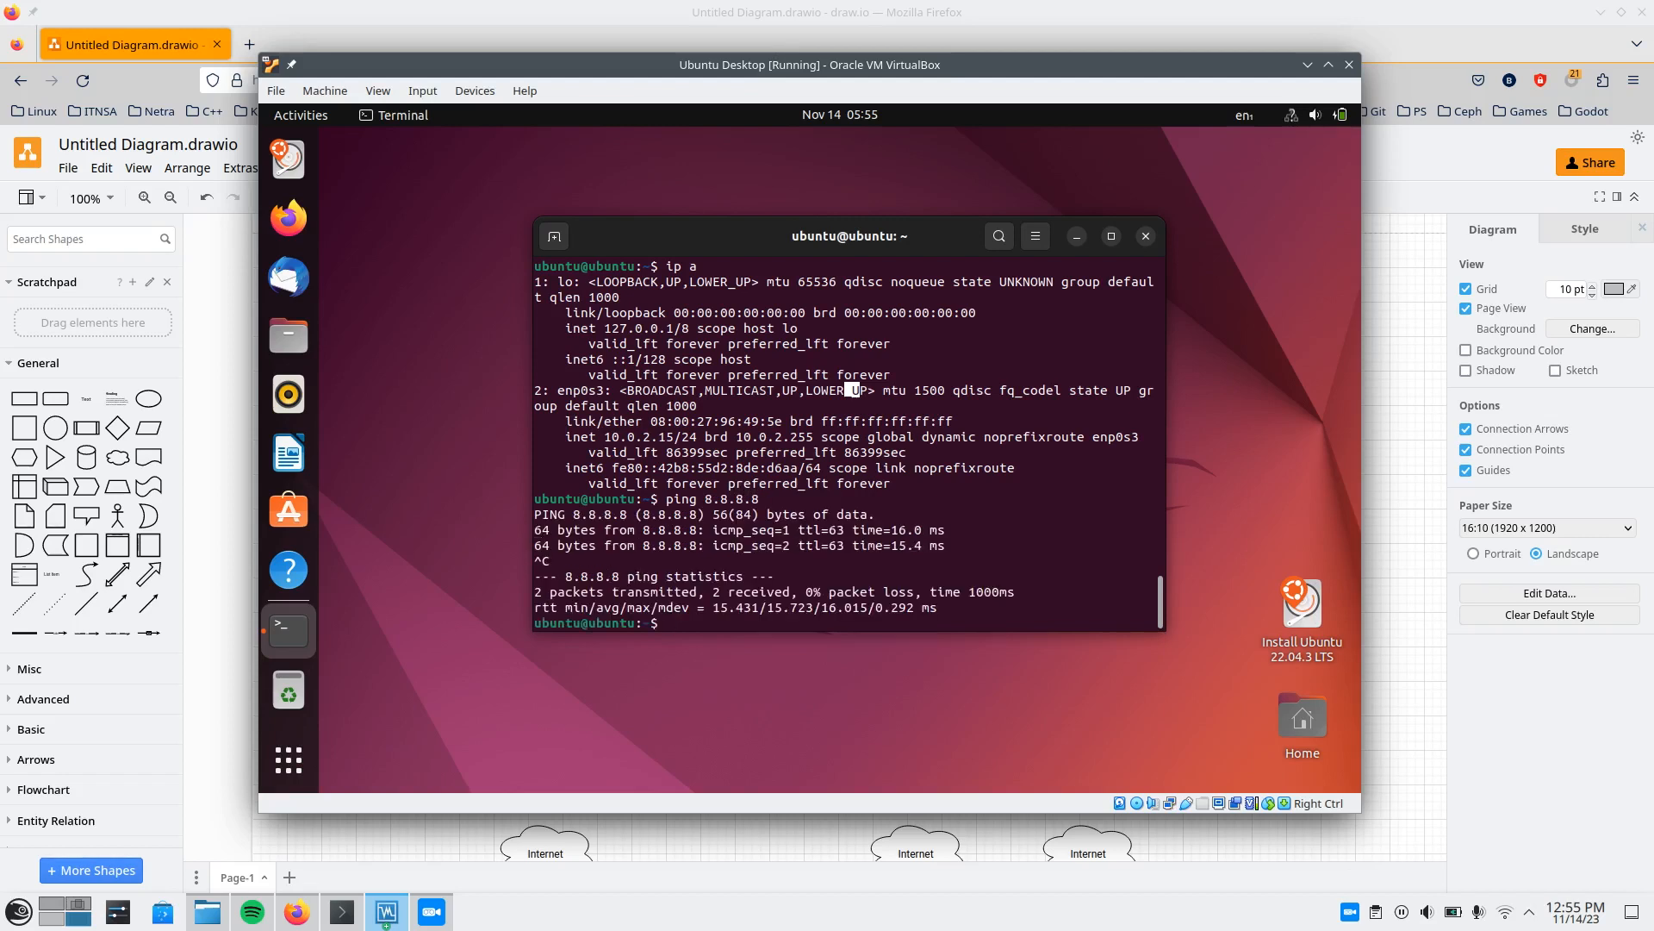
{"action": "type", "text": "ping google.com"}
{"action": "key", "text": "Return"}
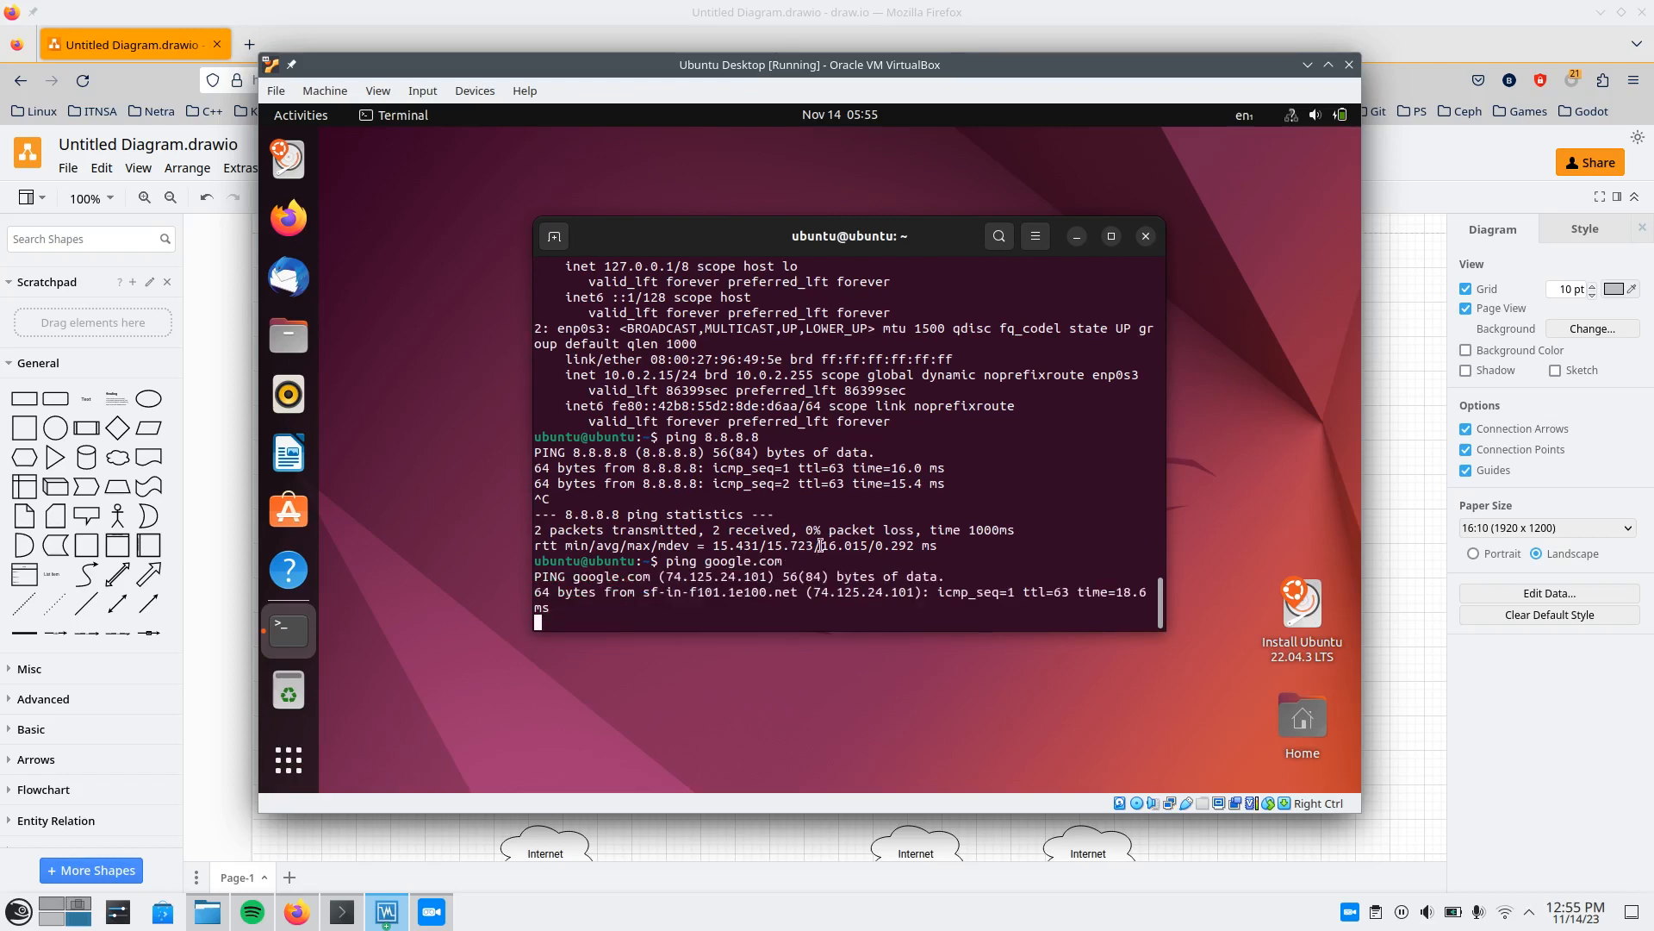
Stop the google.com ping in the Ubuntu Desktop VM, then clear the terminal and run ip a.
{"action": "key", "text": "ctrl+c"}
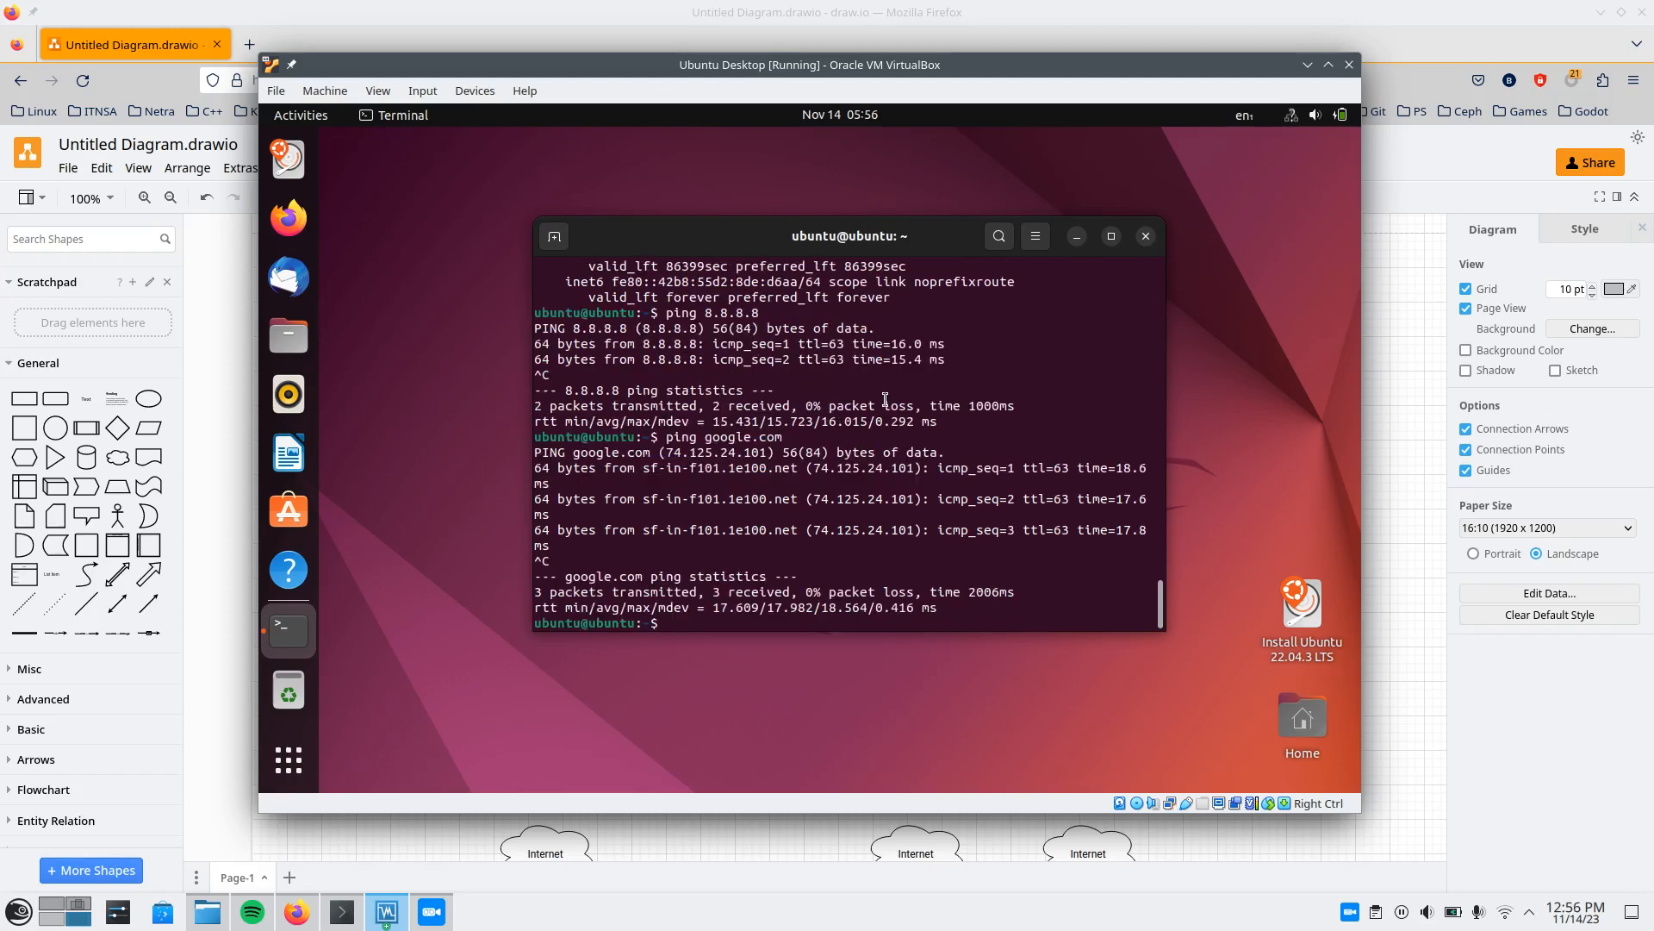
{"action": "left_click_drag", "start_coordinate": [798, 243], "coordinate": [798, 244]}
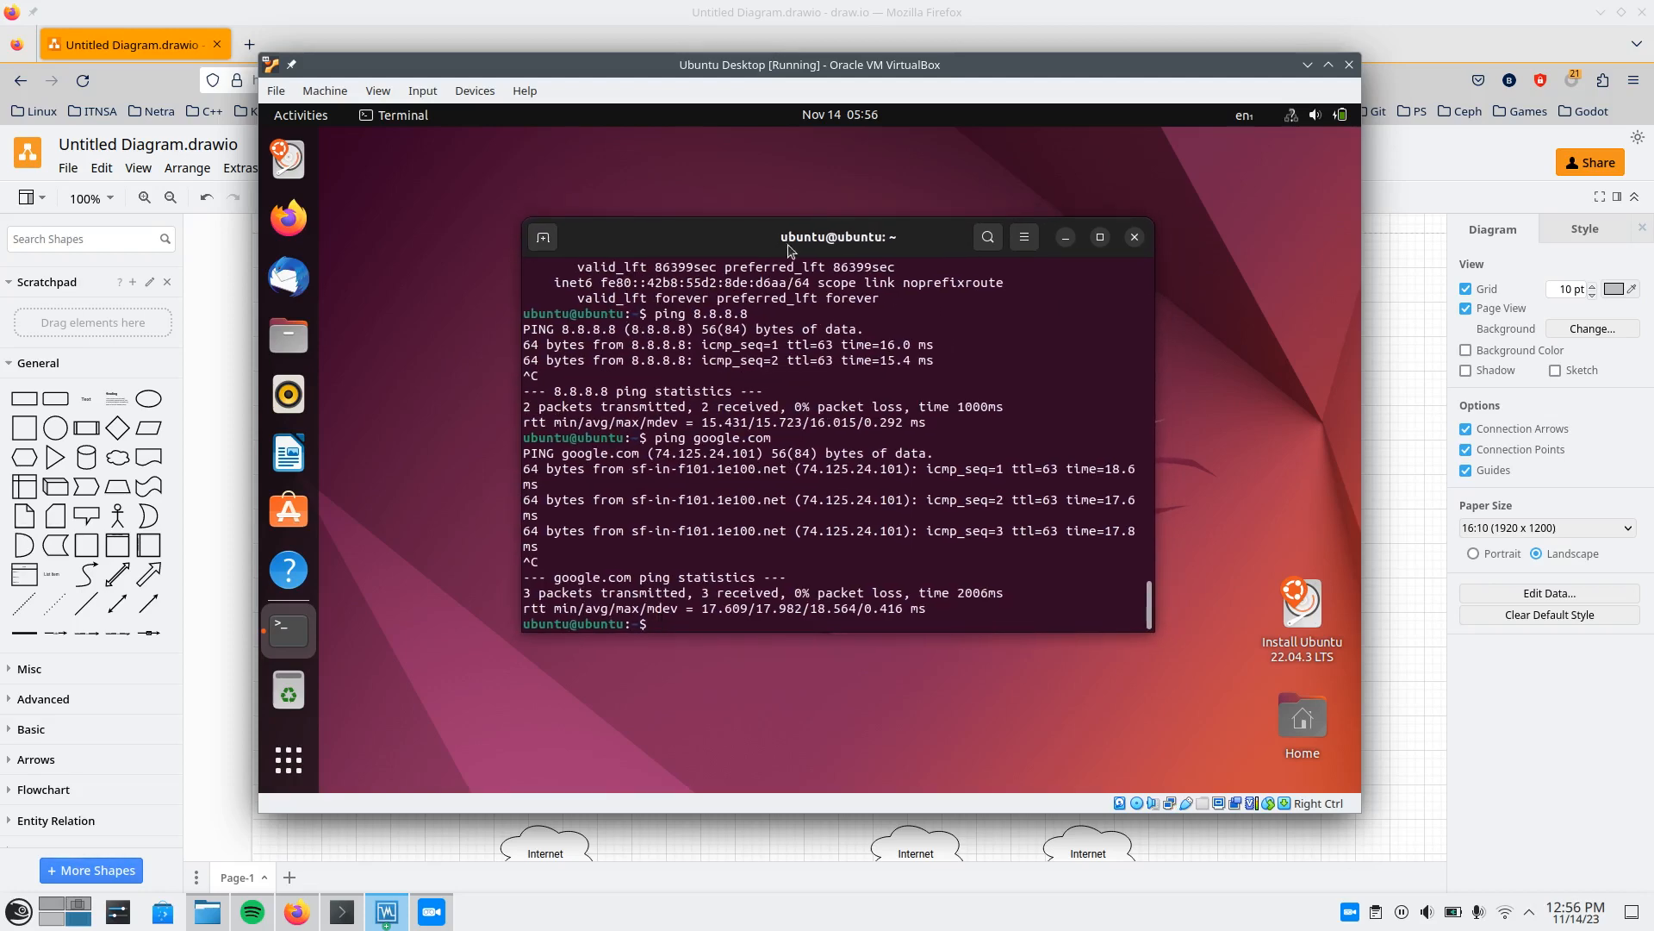
{"action": "left_click_drag", "start_coordinate": [849, 59], "coordinate": [887, 65]}
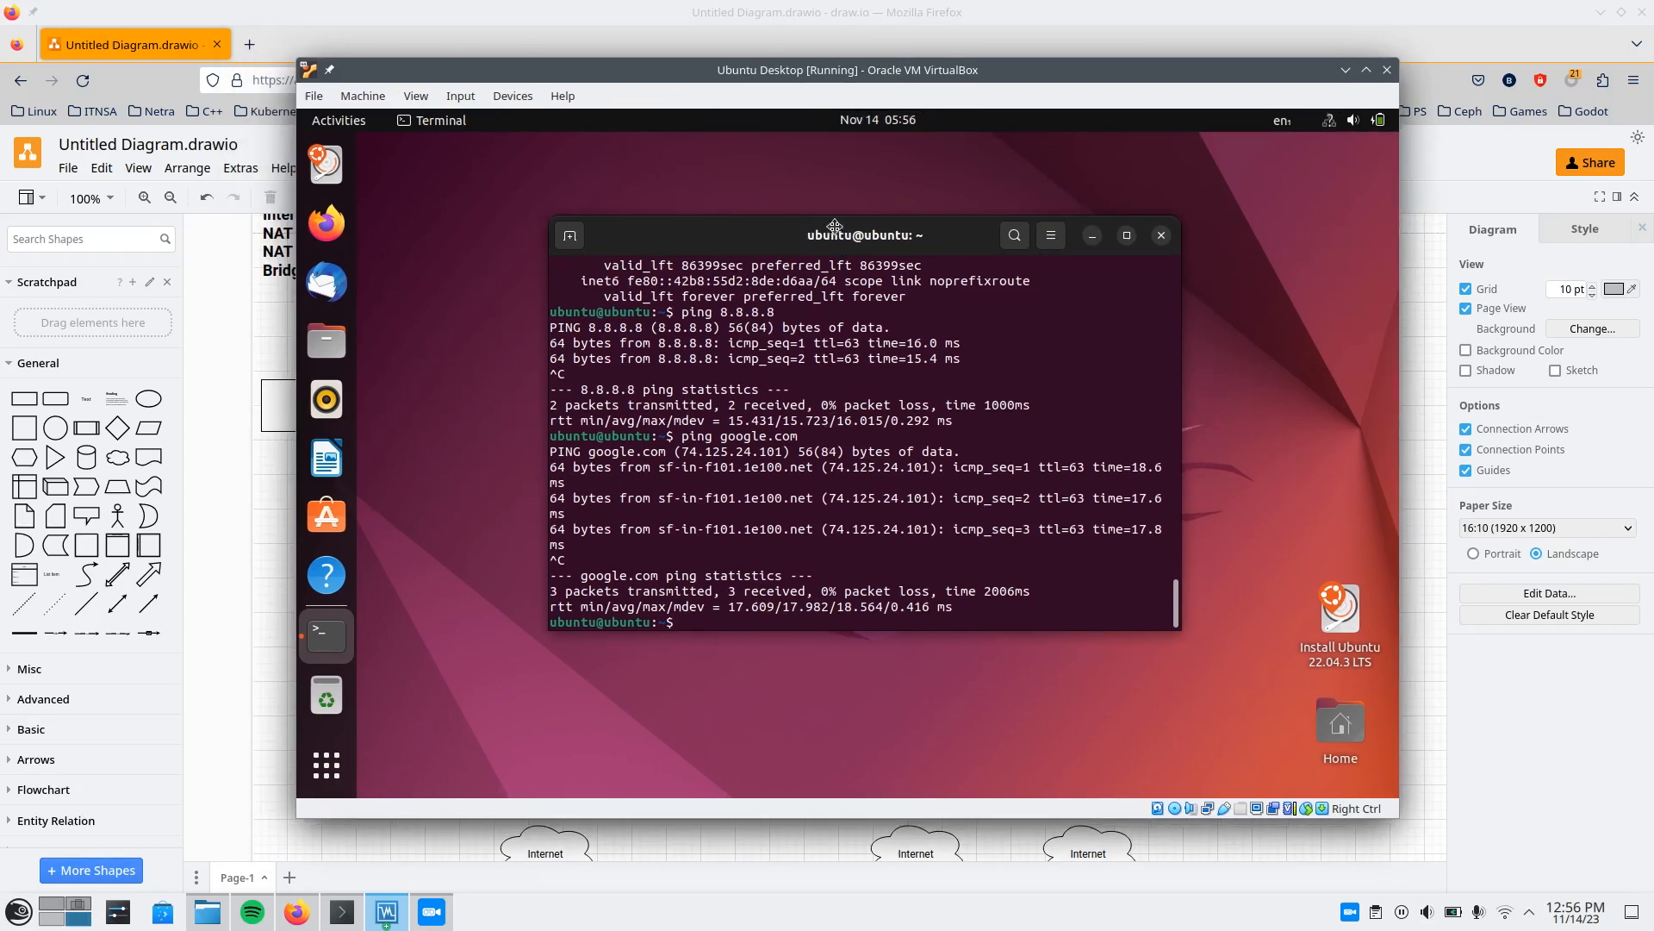
{"action": "left_click_drag", "start_coordinate": [853, 240], "coordinate": [843, 231]}
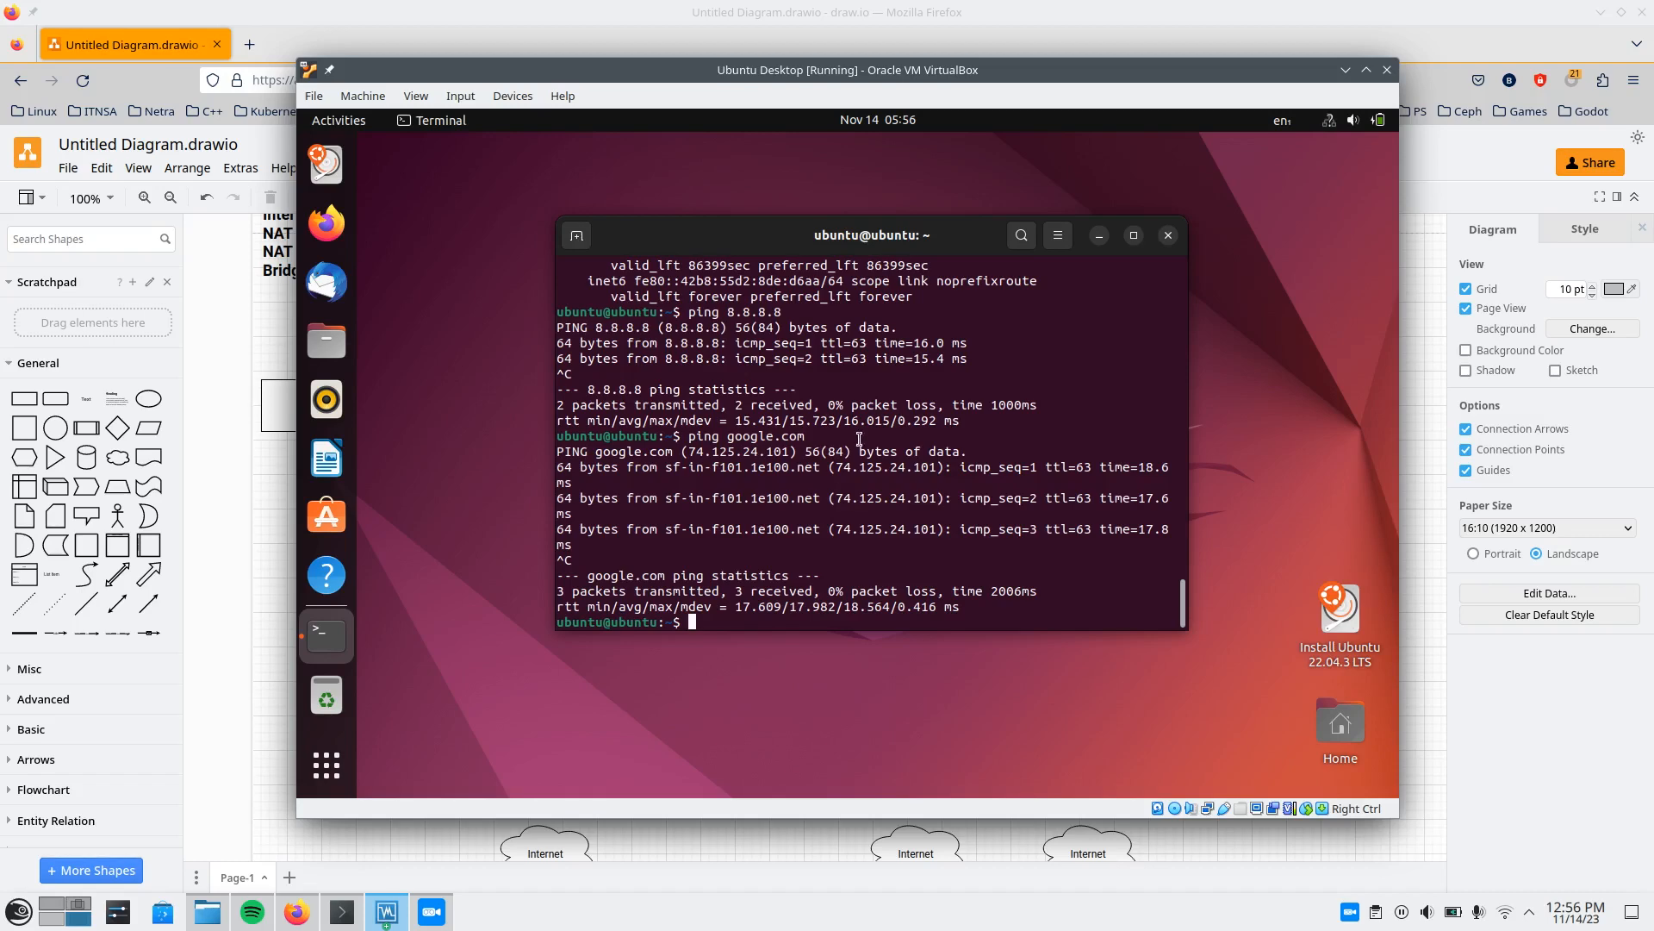
{"action": "key", "text": "ctrl+l"}
{"action": "type", "text": "ip a"}
{"action": "key", "text": "Return"}
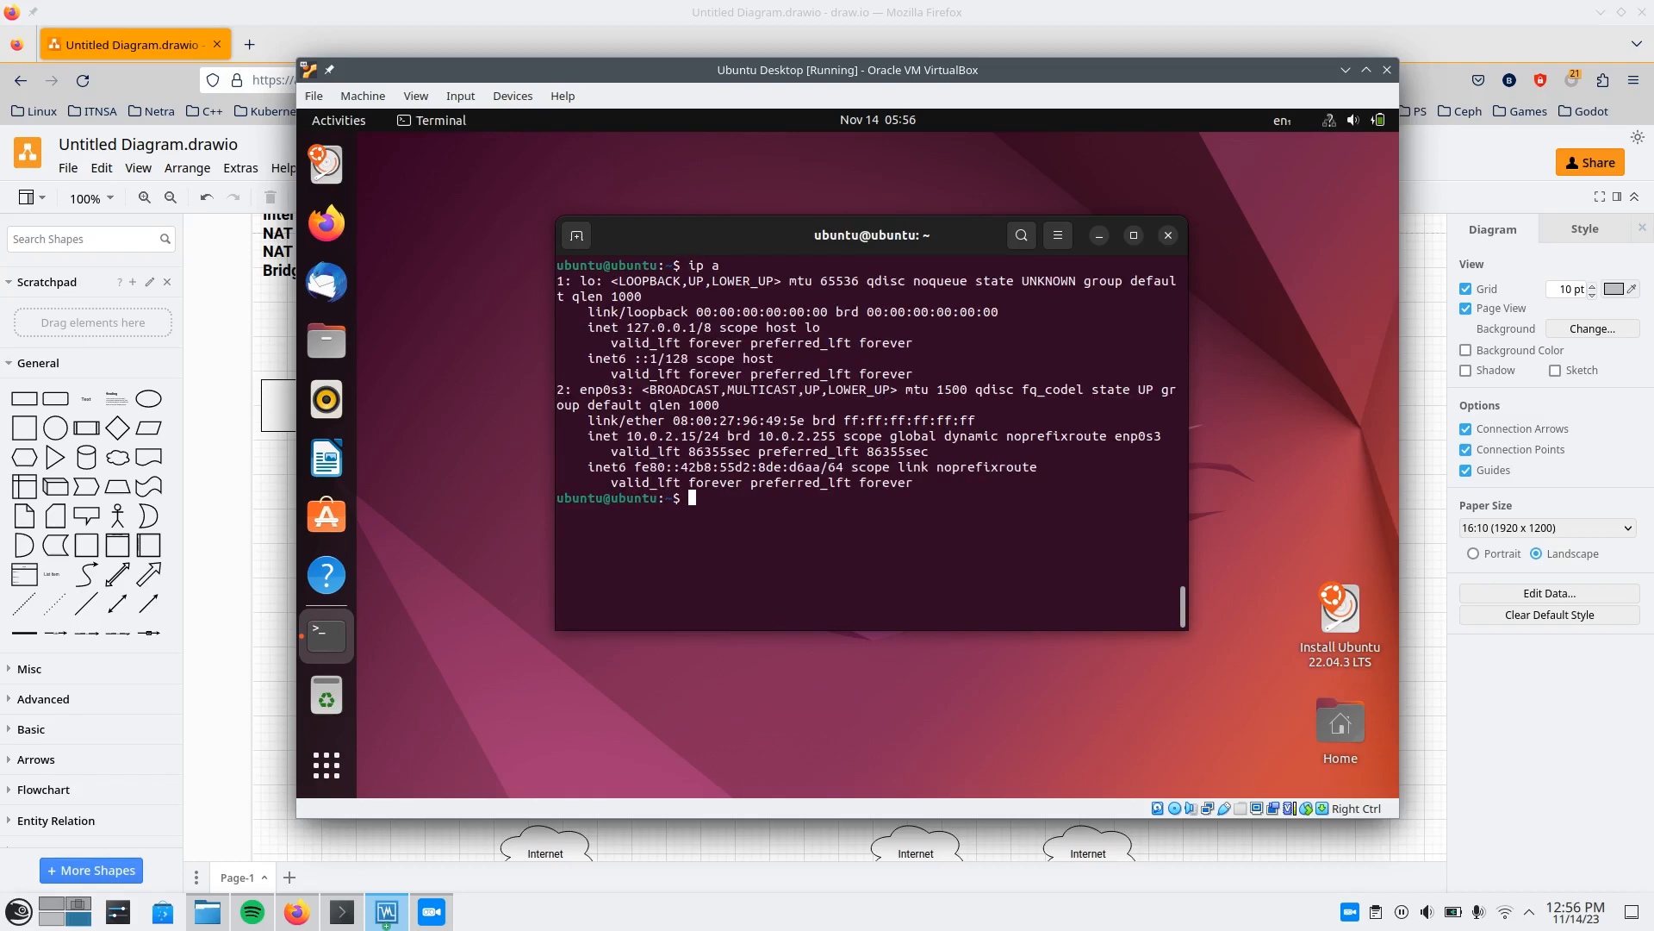
Switch to the running ubuntu-test VM through VirtualBox Manager, attach its network Adapter 1 to NAT and accept the settings.
{"action": "left_click", "coordinate": [223, 510]}
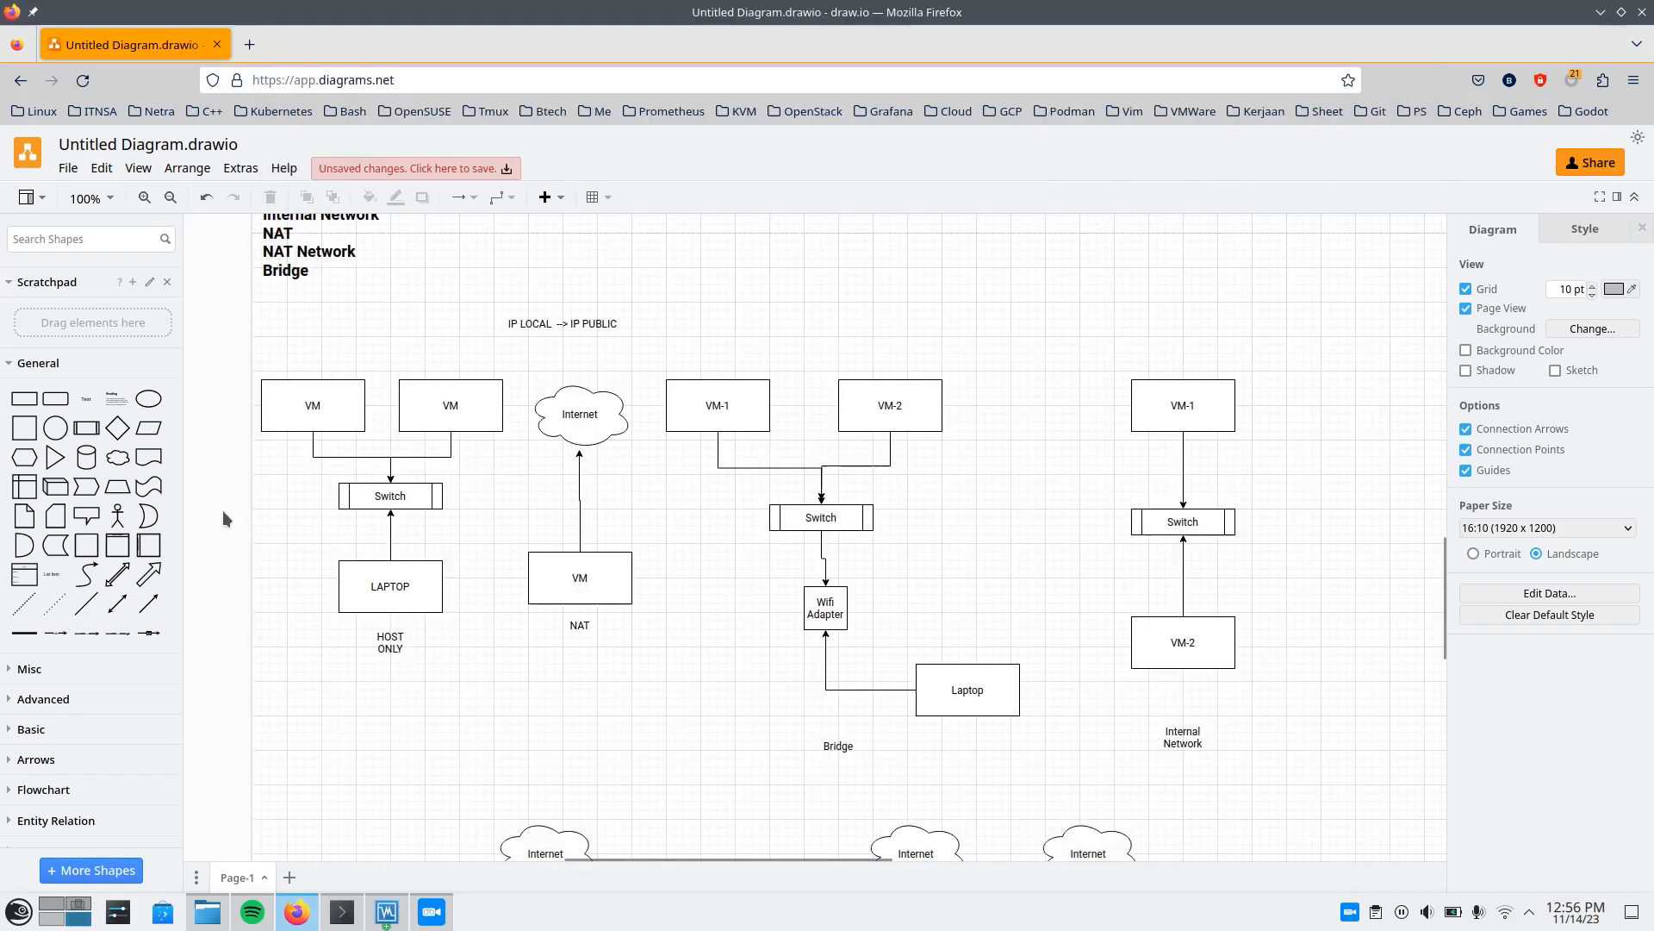
{"action": "left_click", "coordinate": [384, 910]}
{"action": "left_click", "coordinate": [379, 904]}
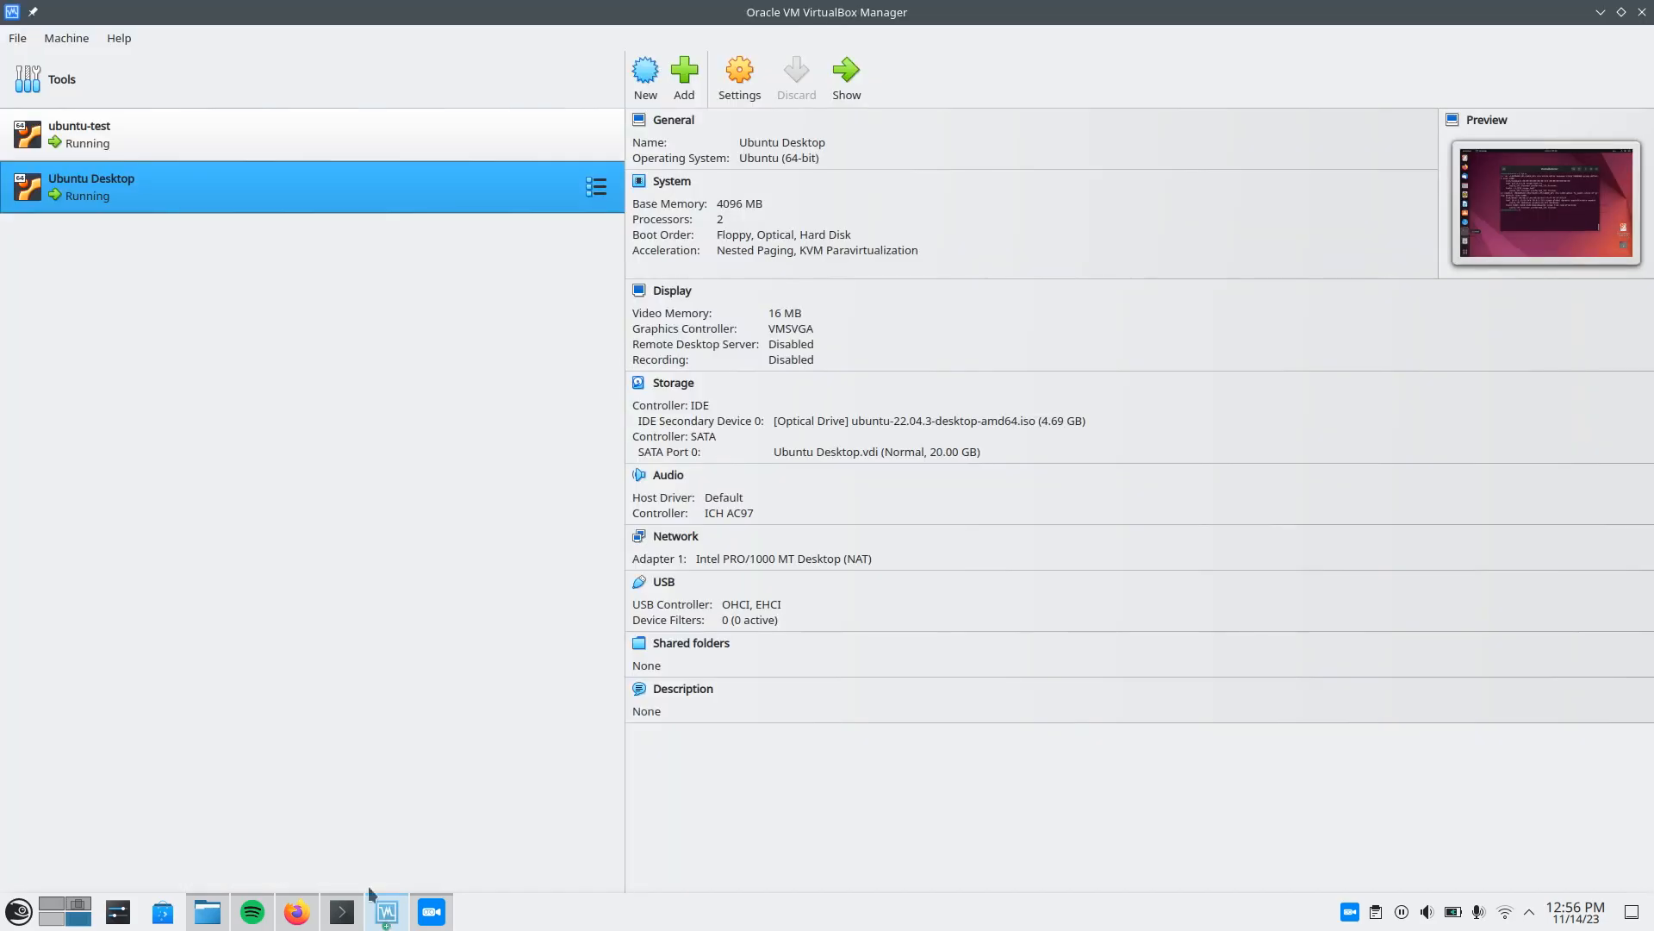
{"action": "double_click", "coordinate": [195, 131]}
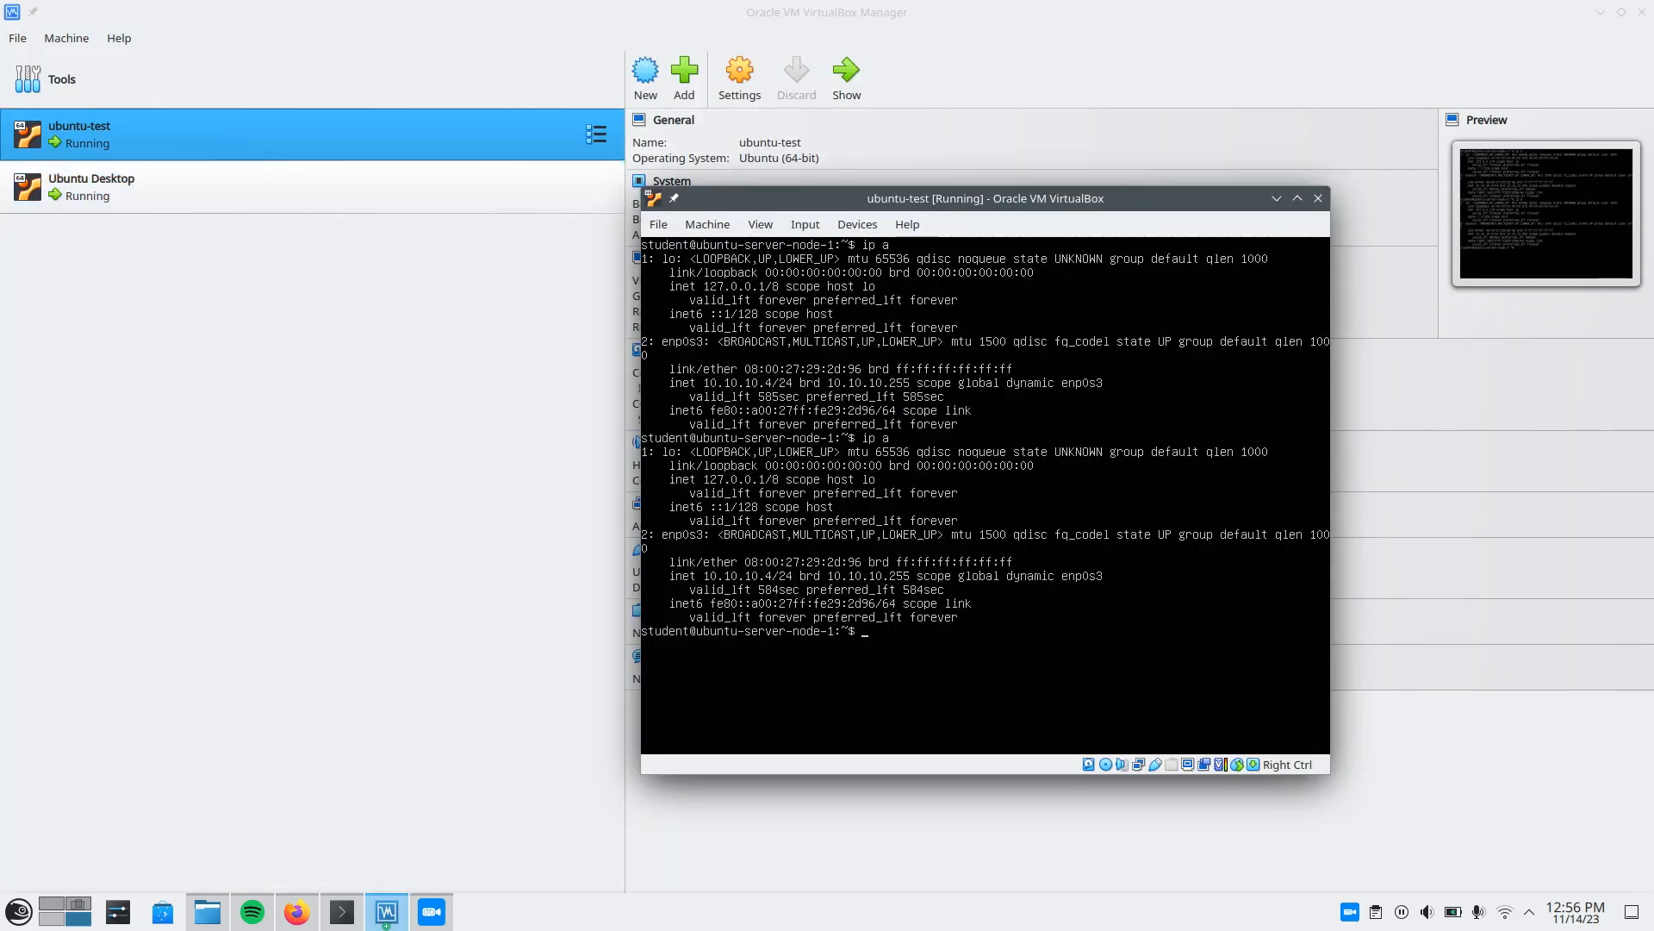
{"action": "left_click", "coordinate": [696, 225]}
{"action": "left_click", "coordinate": [724, 252]}
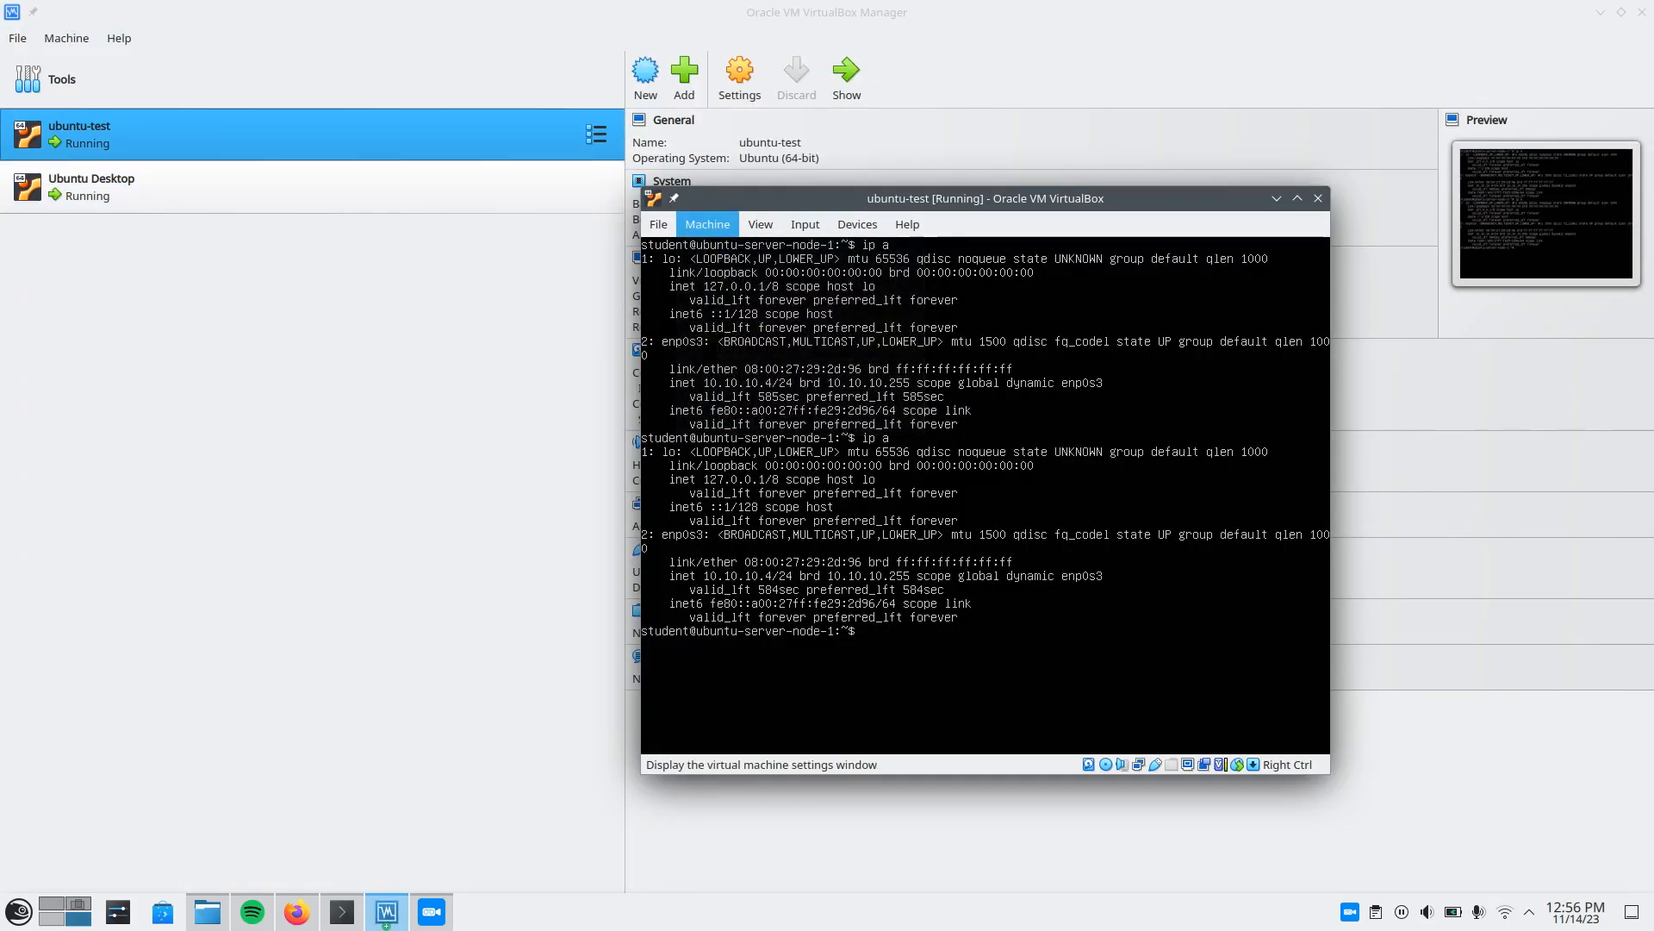
{"action": "left_click", "coordinate": [714, 399]}
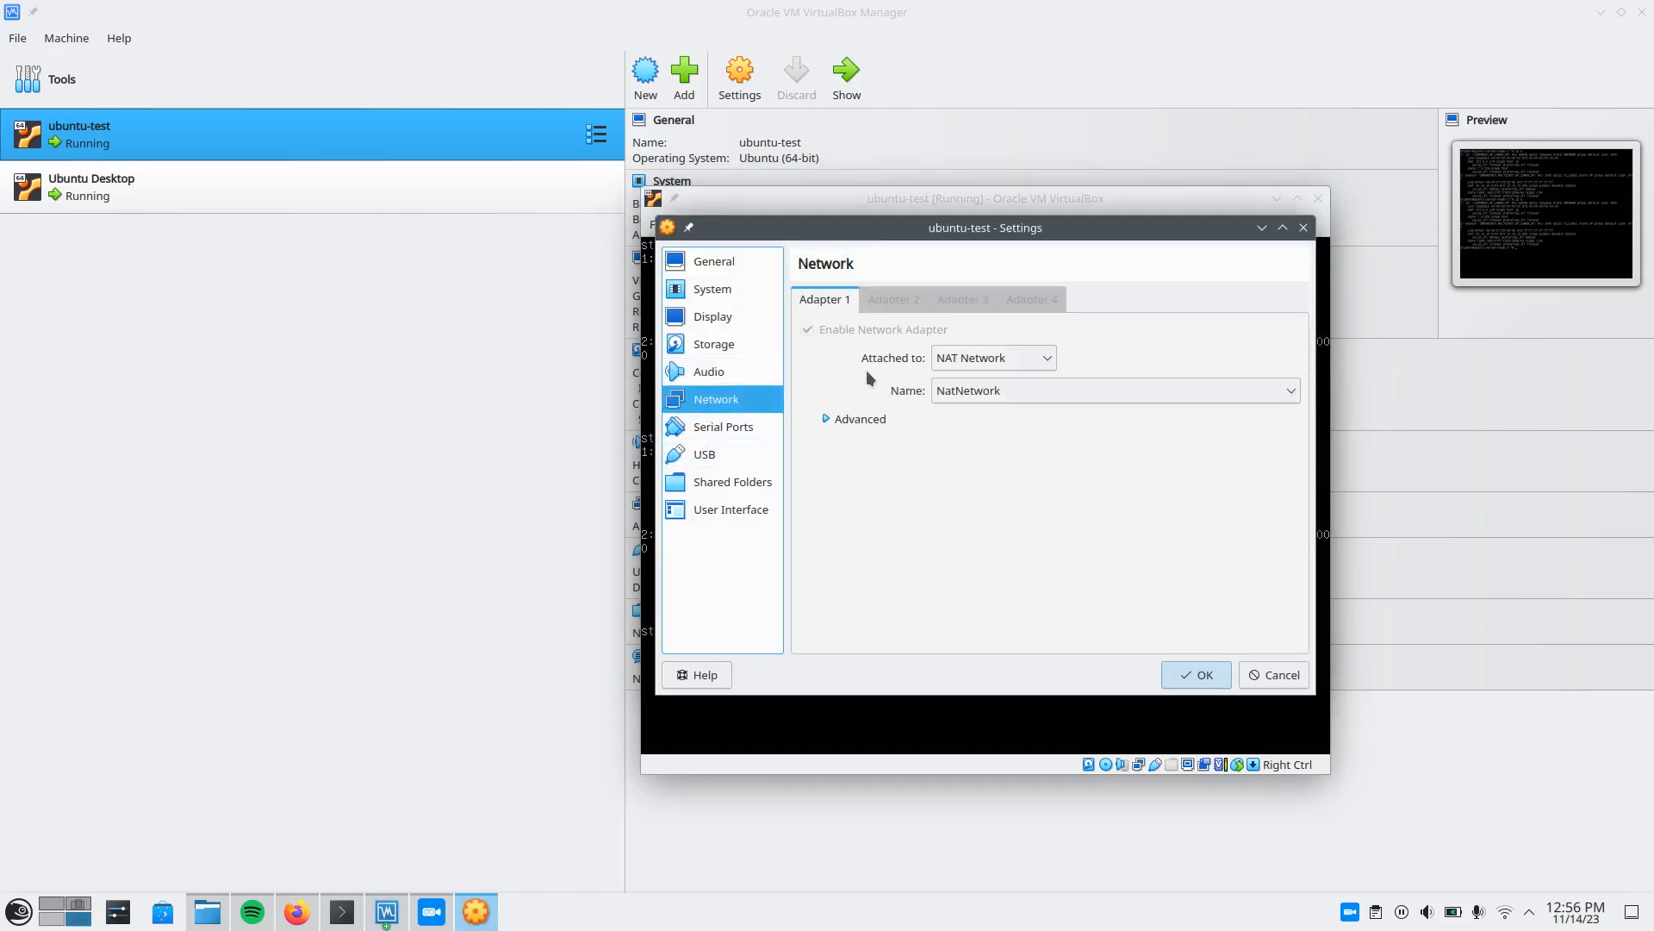
{"action": "left_click", "coordinate": [980, 359]}
{"action": "left_click", "coordinate": [958, 386]}
{"action": "left_click", "coordinate": [1192, 685]}
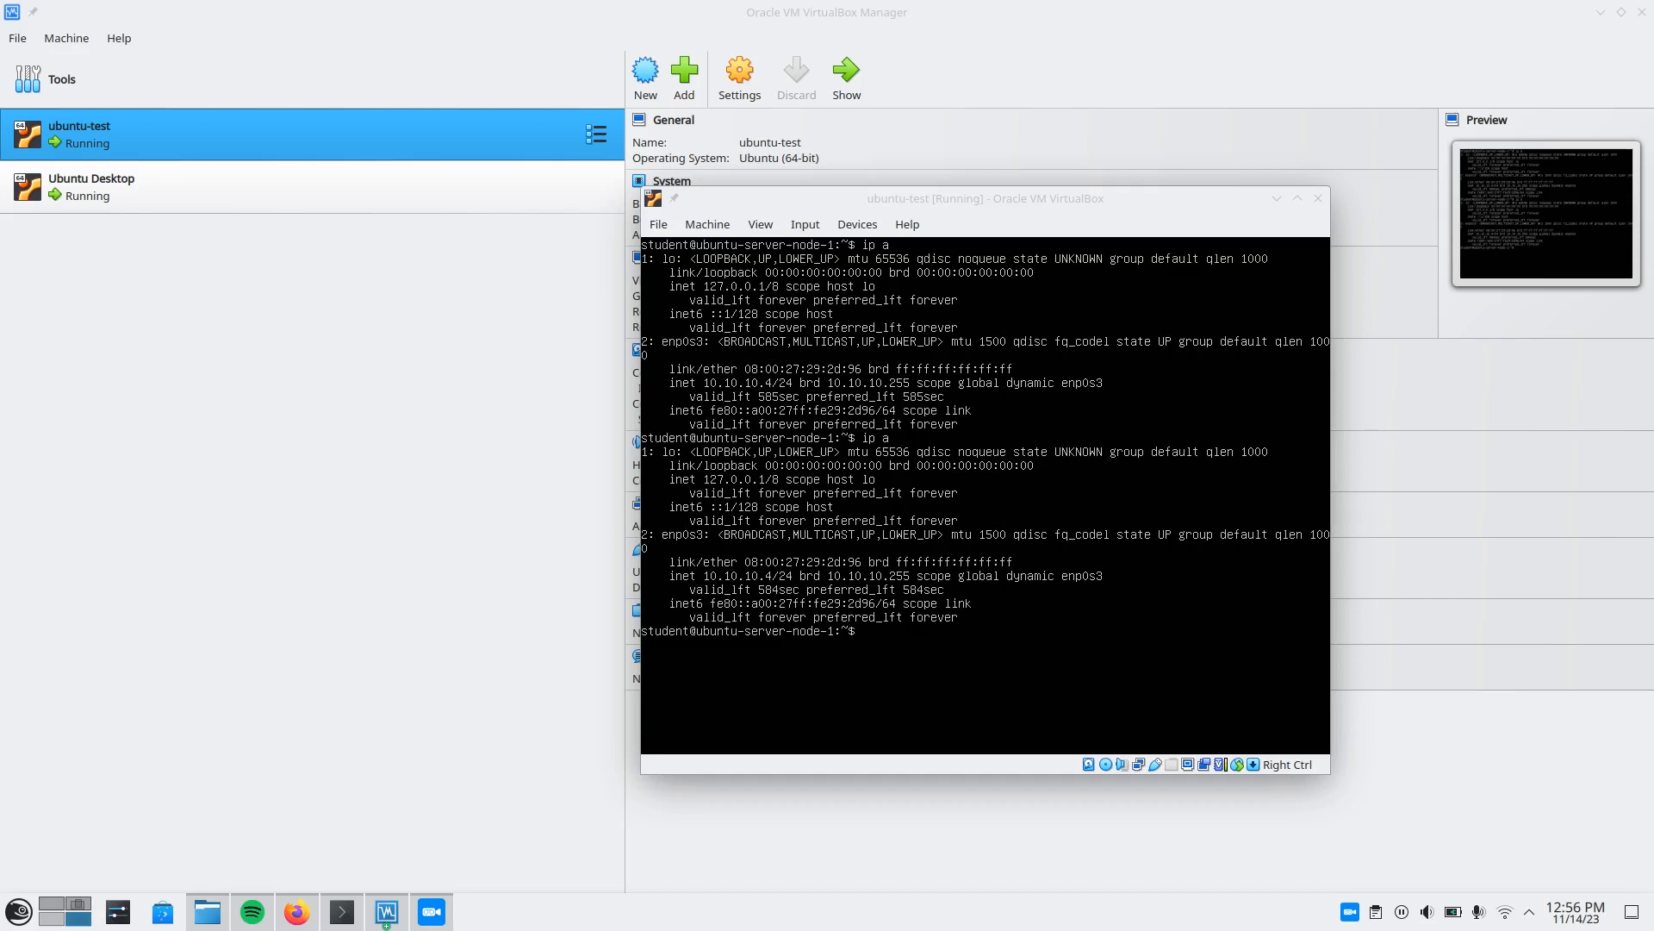
Run sudo netplan apply in the ubuntu-test console, entering the sudo password.
{"action": "type", "text": "su"}
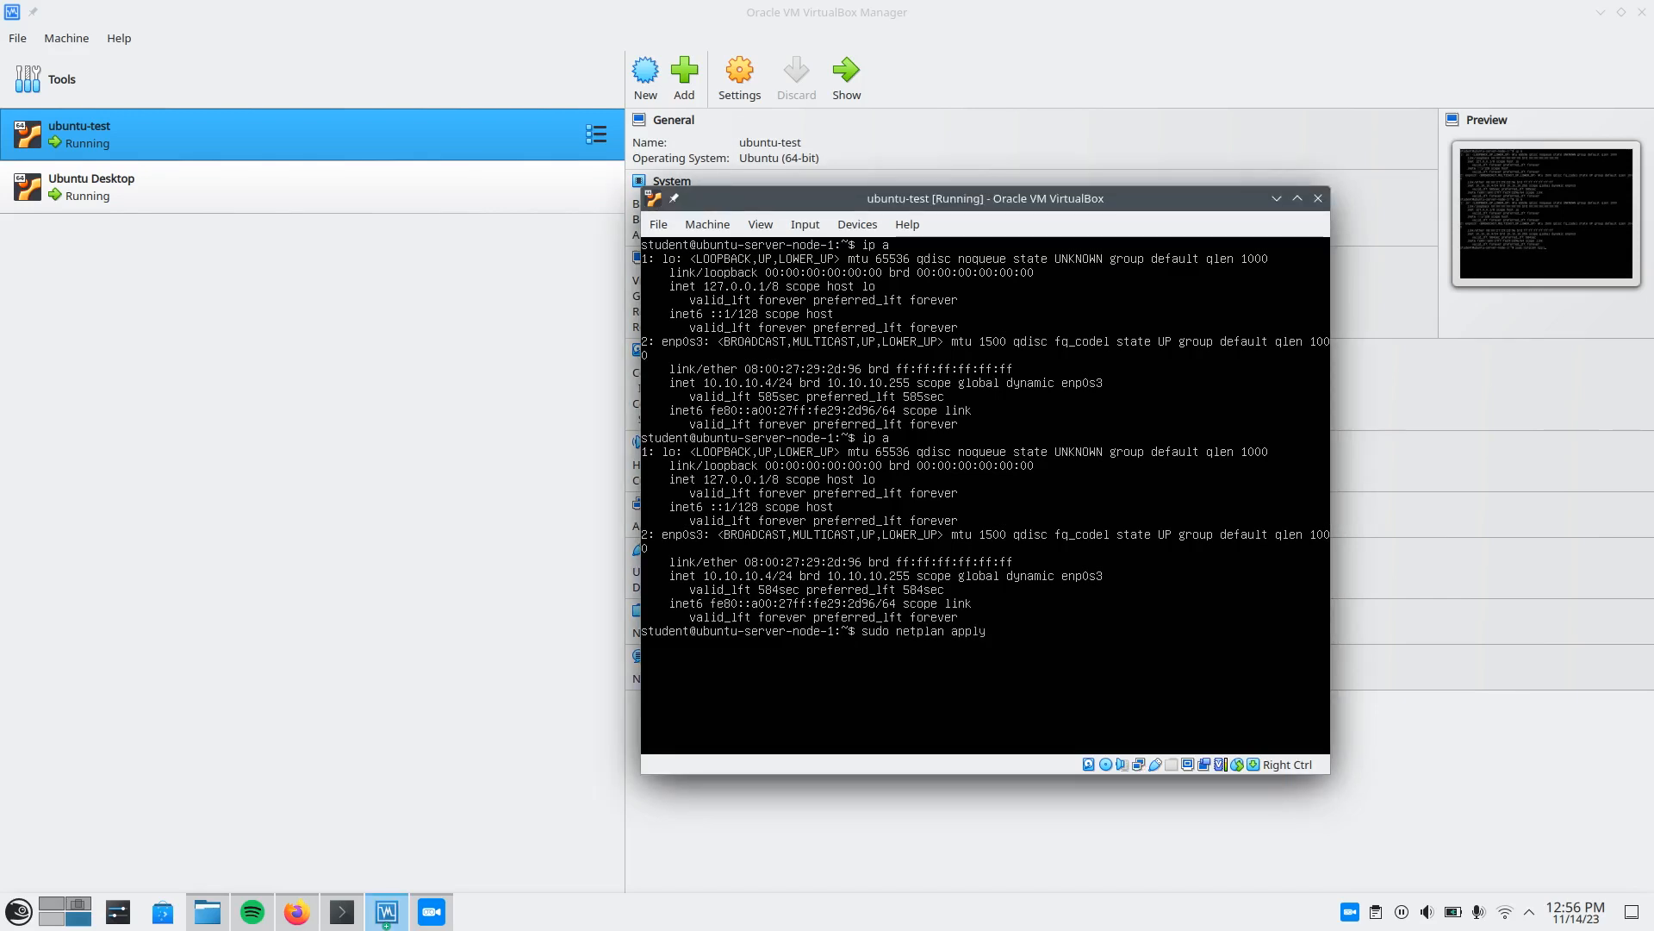
{"action": "type", "text": "do netplan apply"}
{"action": "key", "text": "Return"}
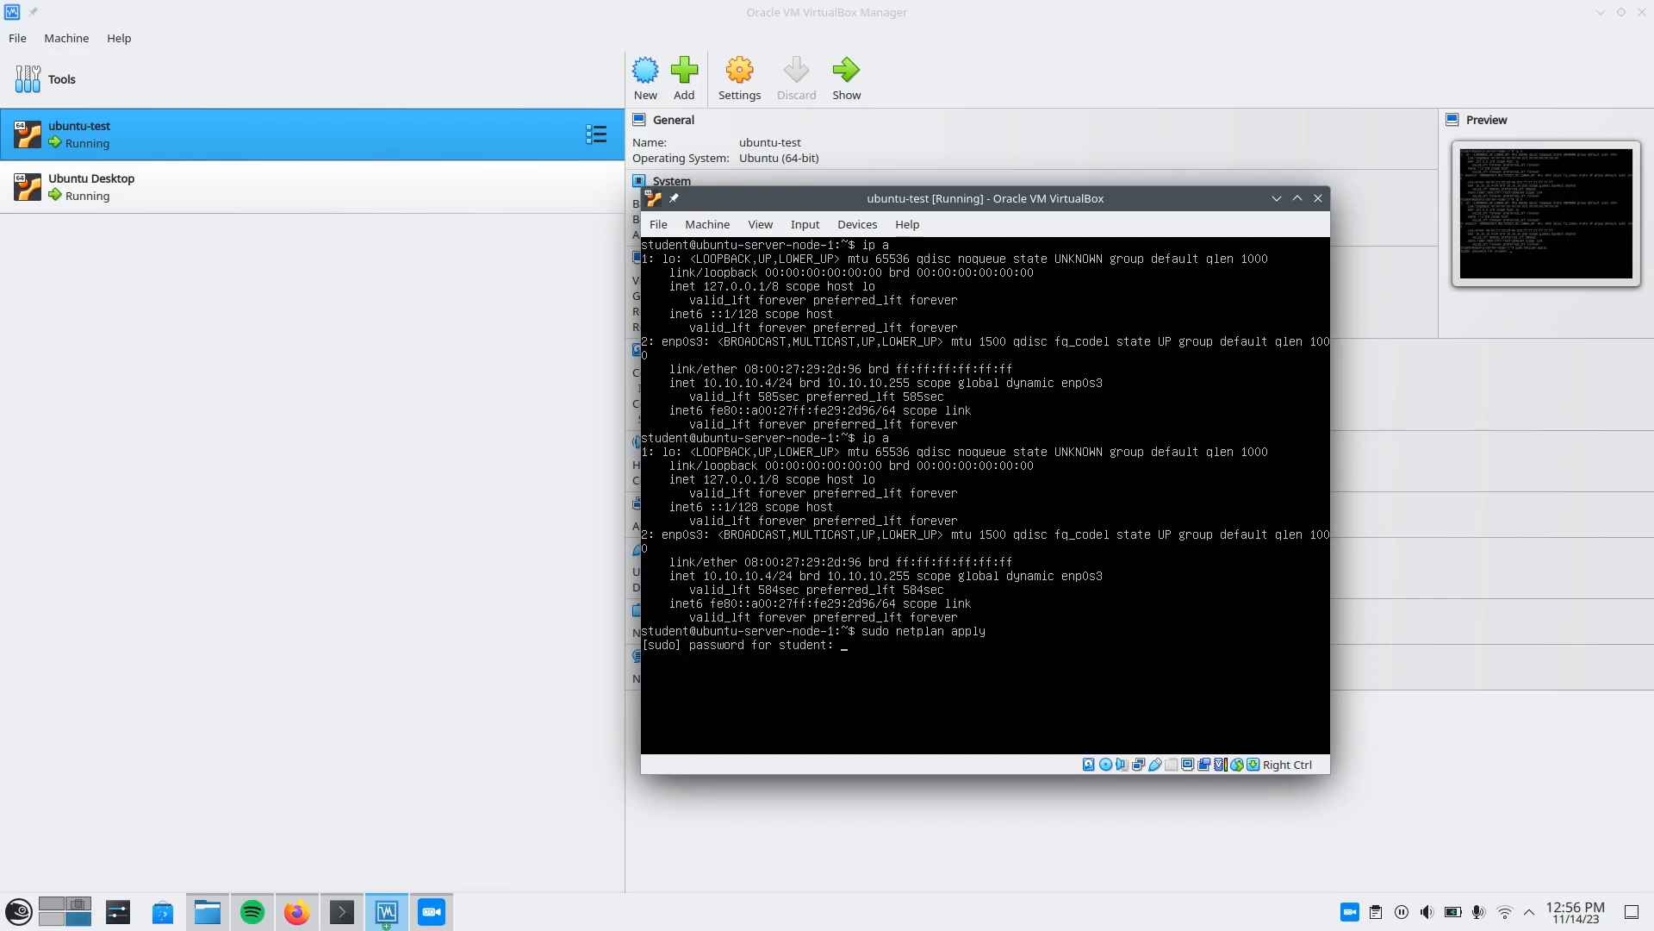
{"action": "key", "text": "Return"}
Clear the ubuntu-test console and run ip a to check the IPv4 address of enp0s3 under NAT.
{"action": "key", "text": "ctrl+l"}
{"action": "key", "text": "Return"}
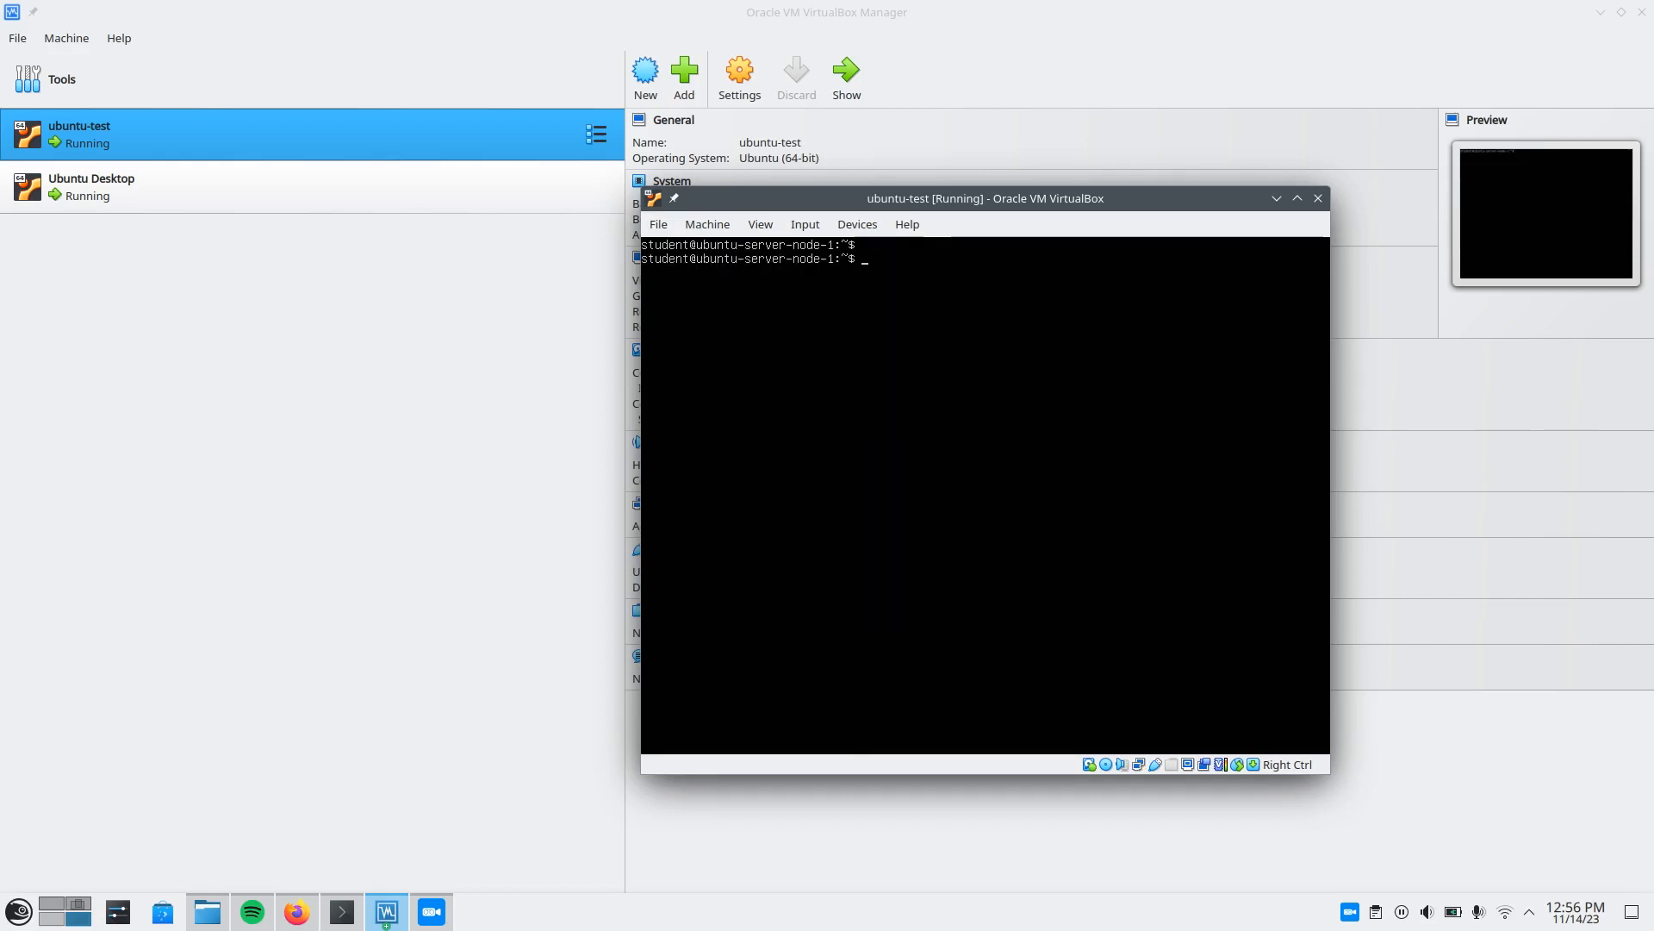
{"action": "key", "text": "Return"}
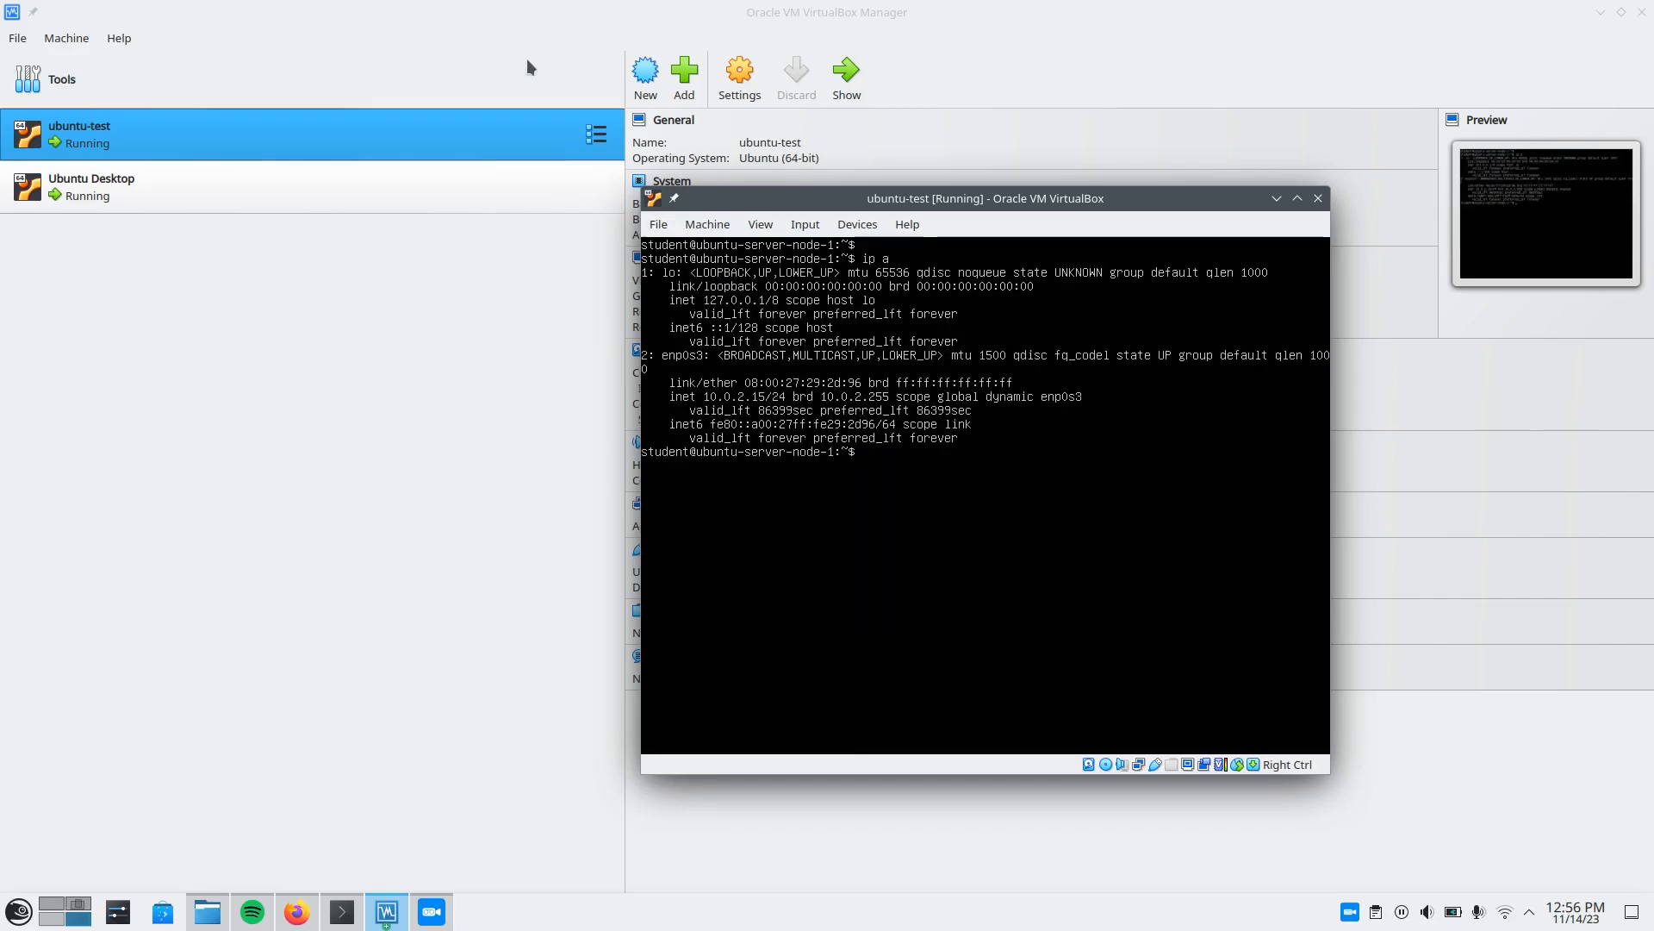
{"action": "left_click_drag", "start_coordinate": [794, 198], "coordinate": [704, 206]}
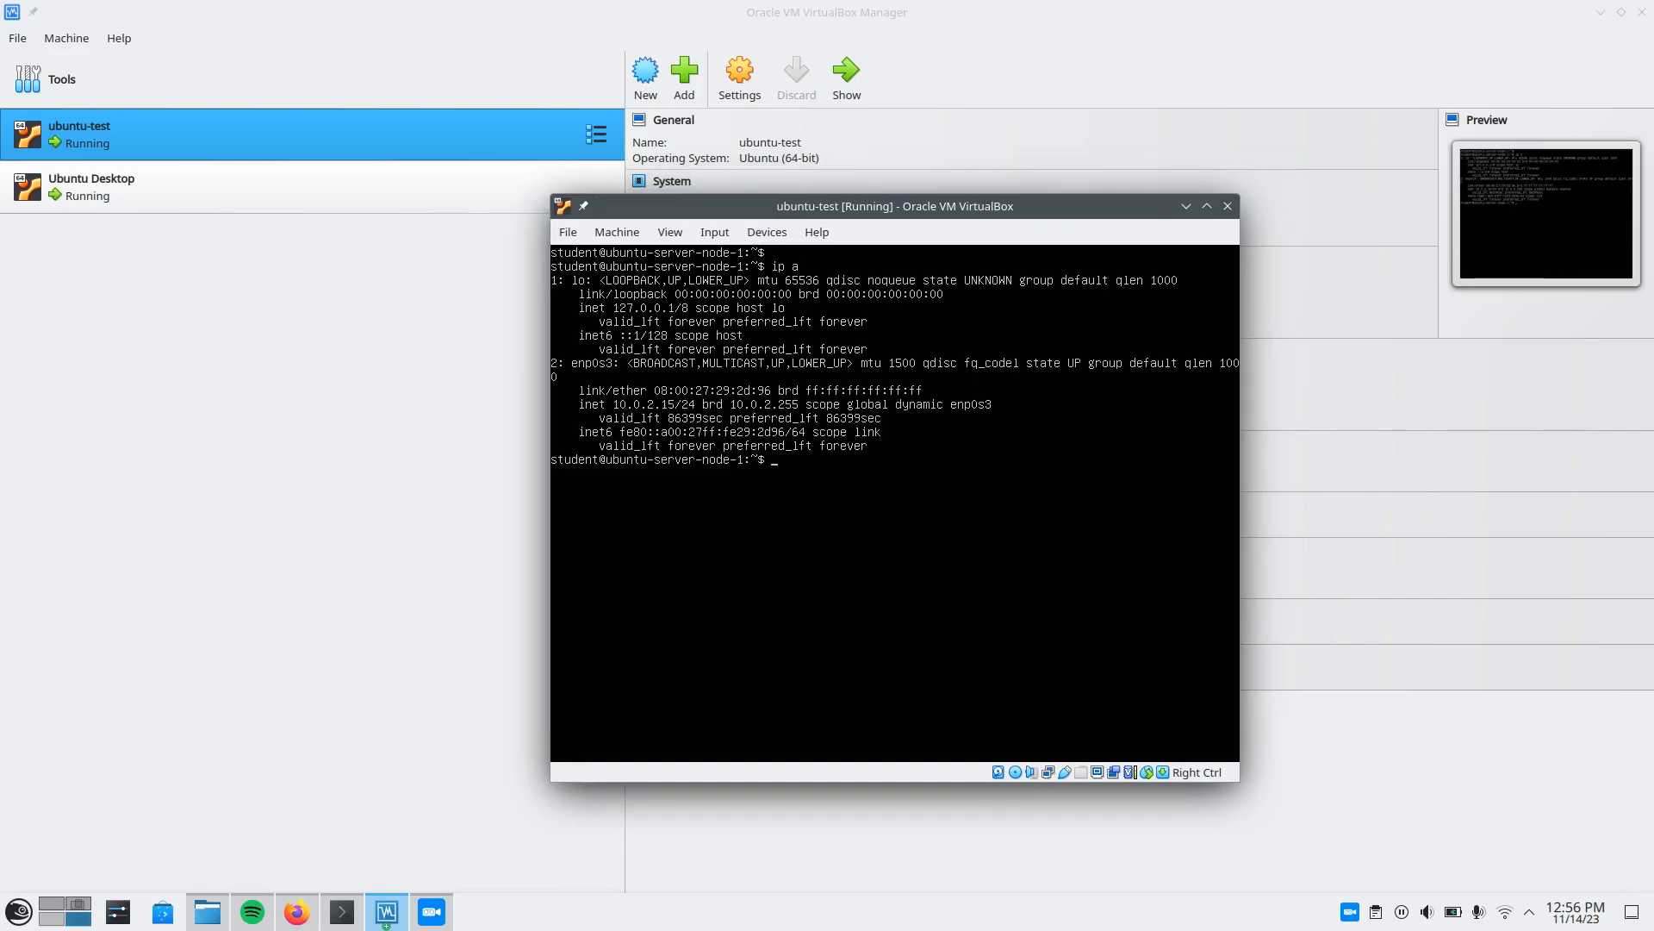
Select the Ubuntu Desktop VM in VirtualBox Manager to view its details.
{"action": "left_click", "coordinate": [207, 172]}
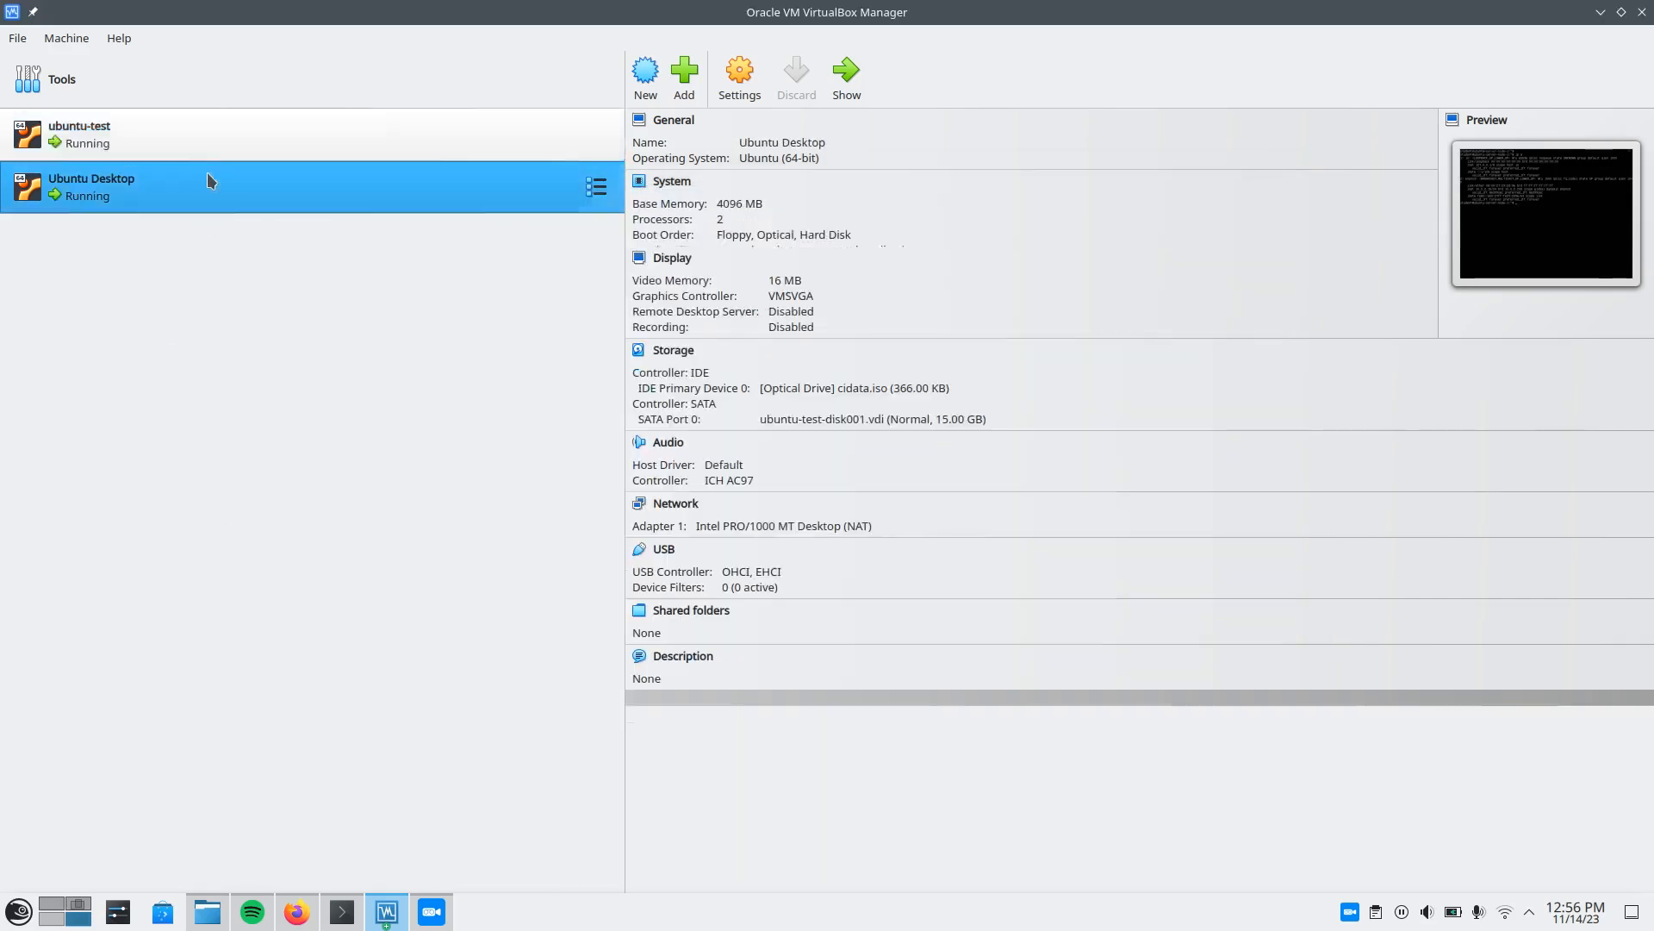
{"action": "left_click", "coordinate": [213, 156]}
{"action": "left_click", "coordinate": [255, 166]}
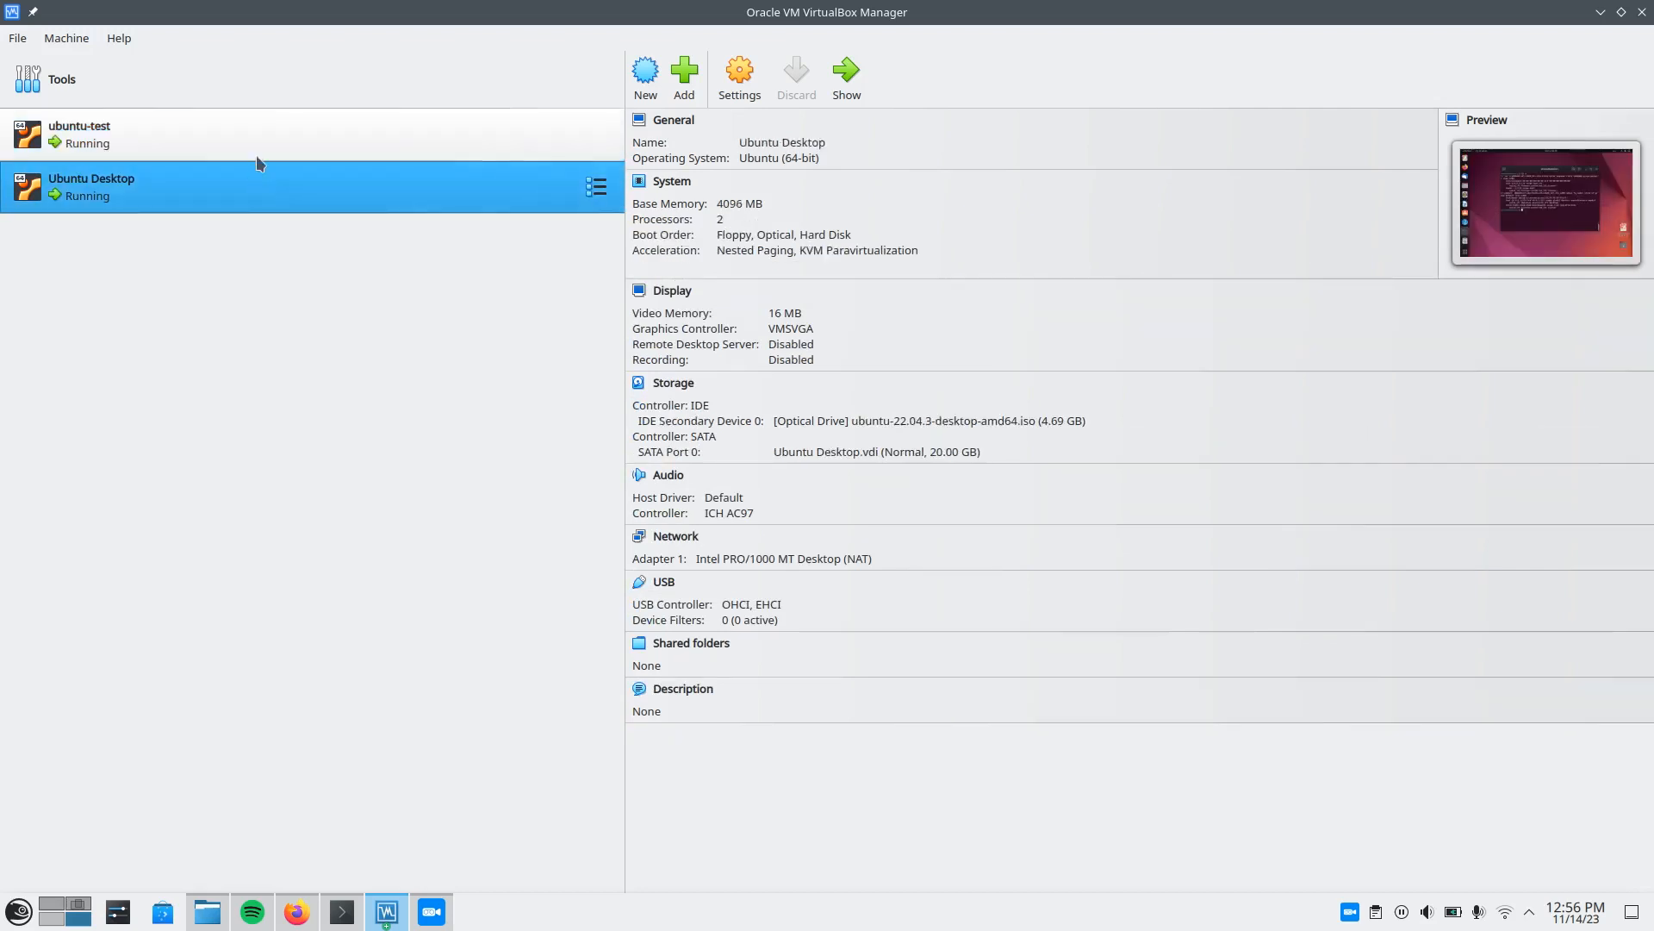
Switch to the draw.io diagram in Firefox and compare the separate NAT VMs with the NAT Network topology.
{"action": "left_click", "coordinate": [297, 912]}
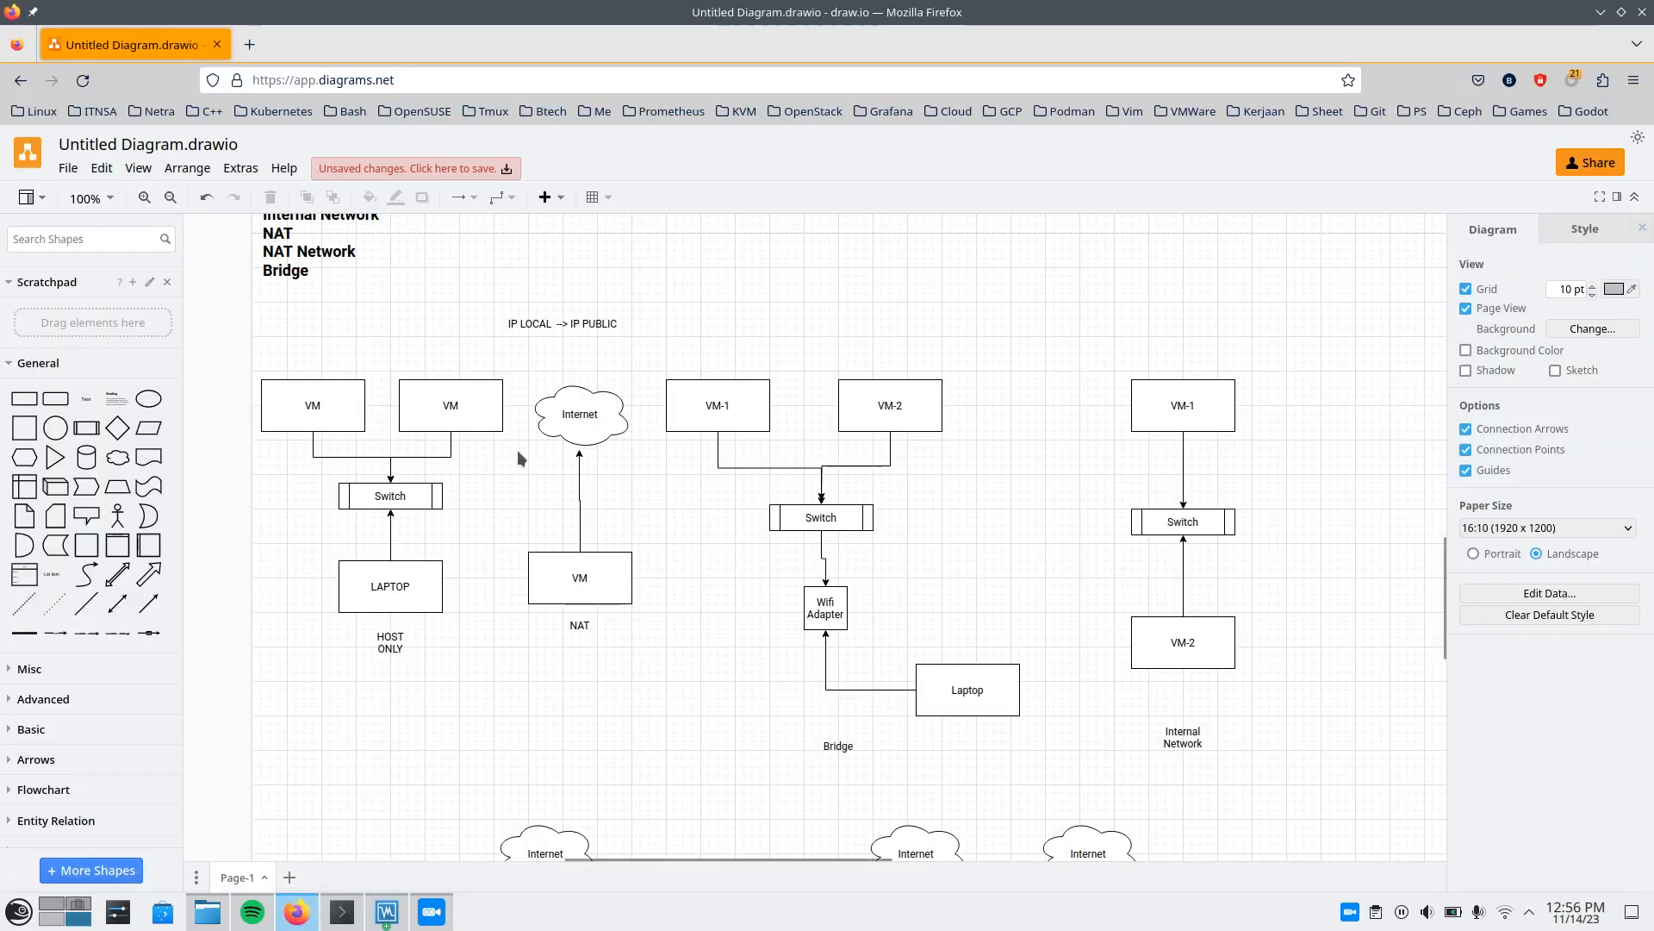
{"action": "scroll", "coordinate": [567, 539], "scroll_direction": "down", "scroll_amount": 1}
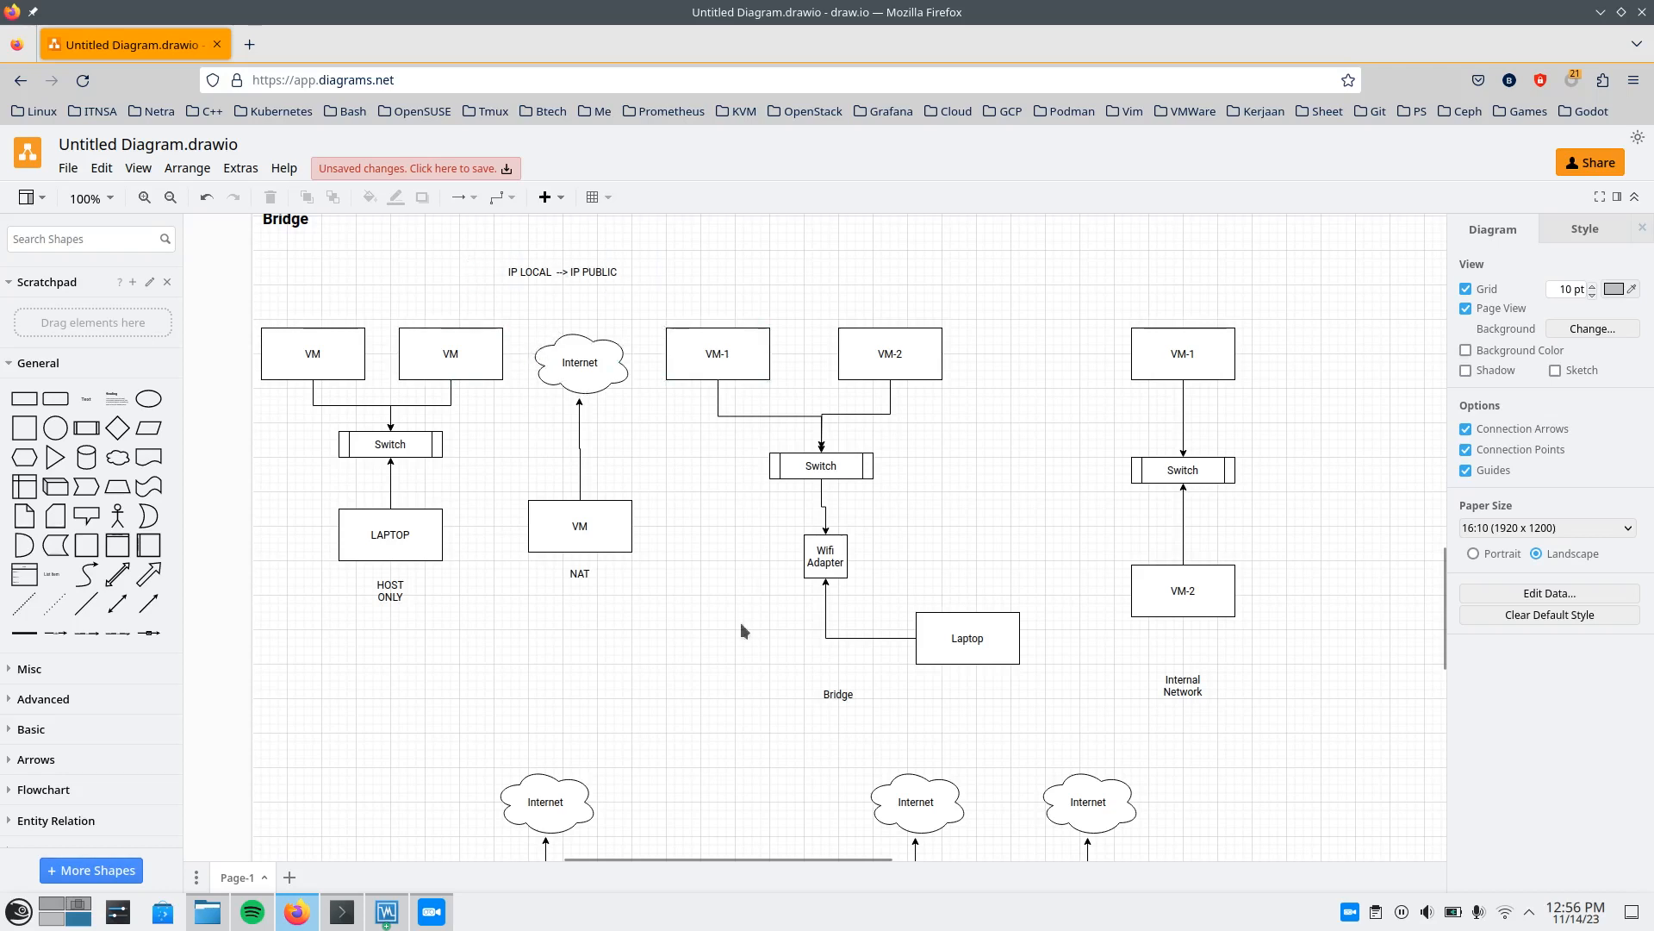
{"action": "scroll", "coordinate": [531, 465], "scroll_direction": "down", "scroll_amount": 2}
{"action": "scroll", "coordinate": [530, 466], "scroll_direction": "down", "scroll_amount": 5}
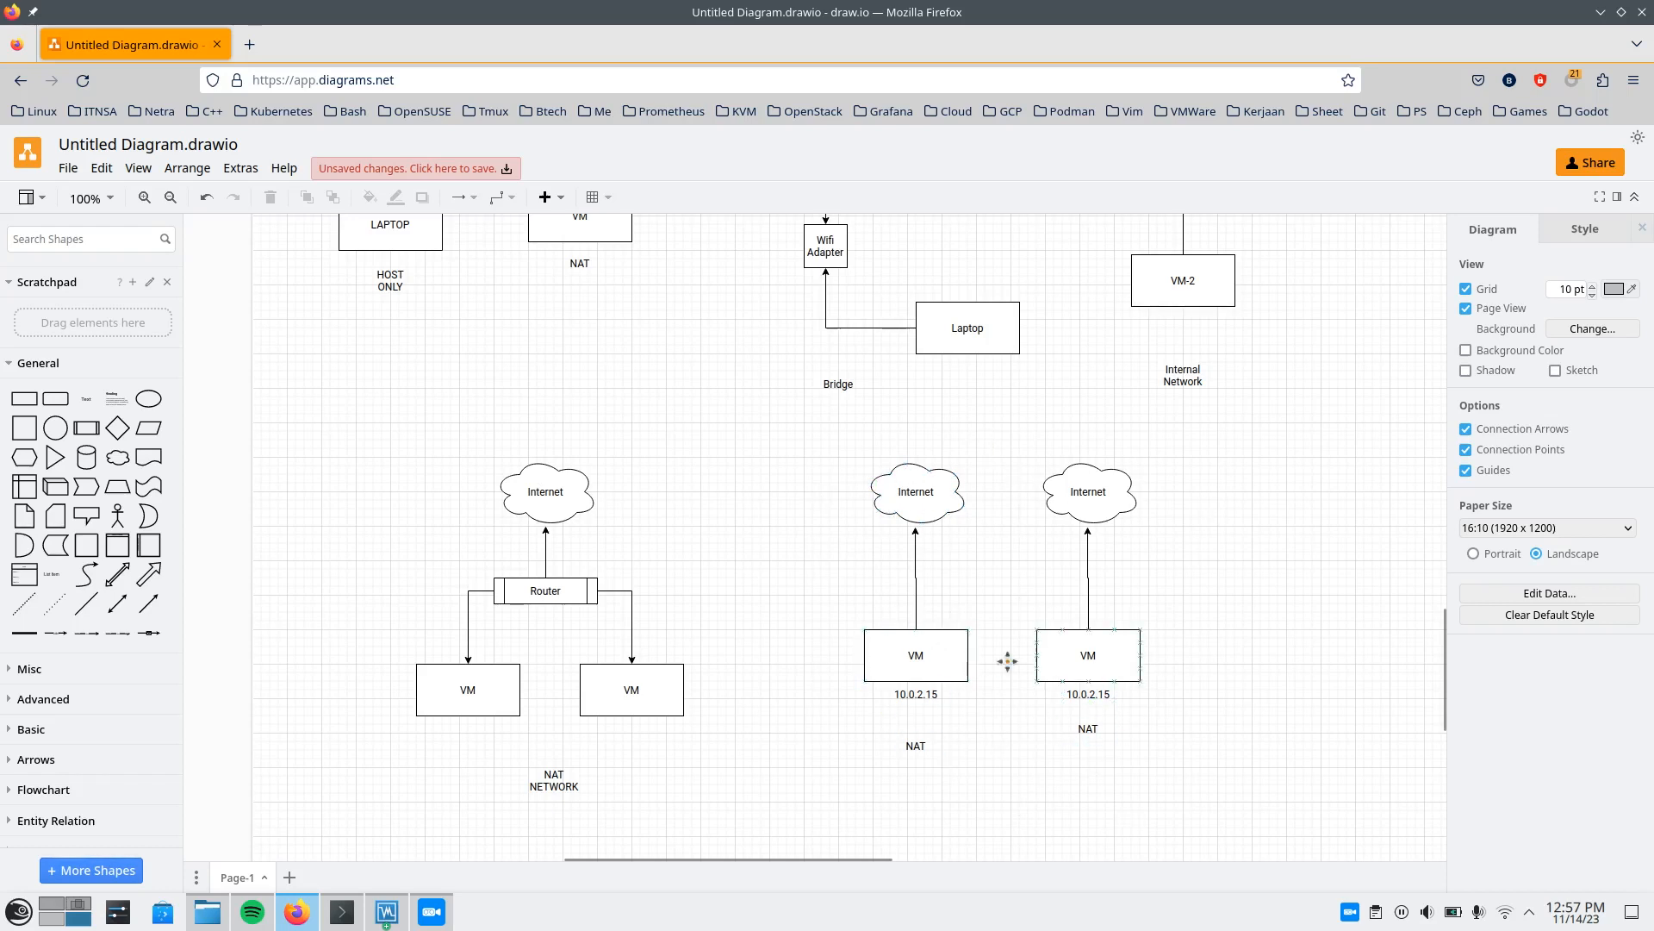
{"action": "scroll", "coordinate": [911, 733], "scroll_direction": "up", "scroll_amount": 5}
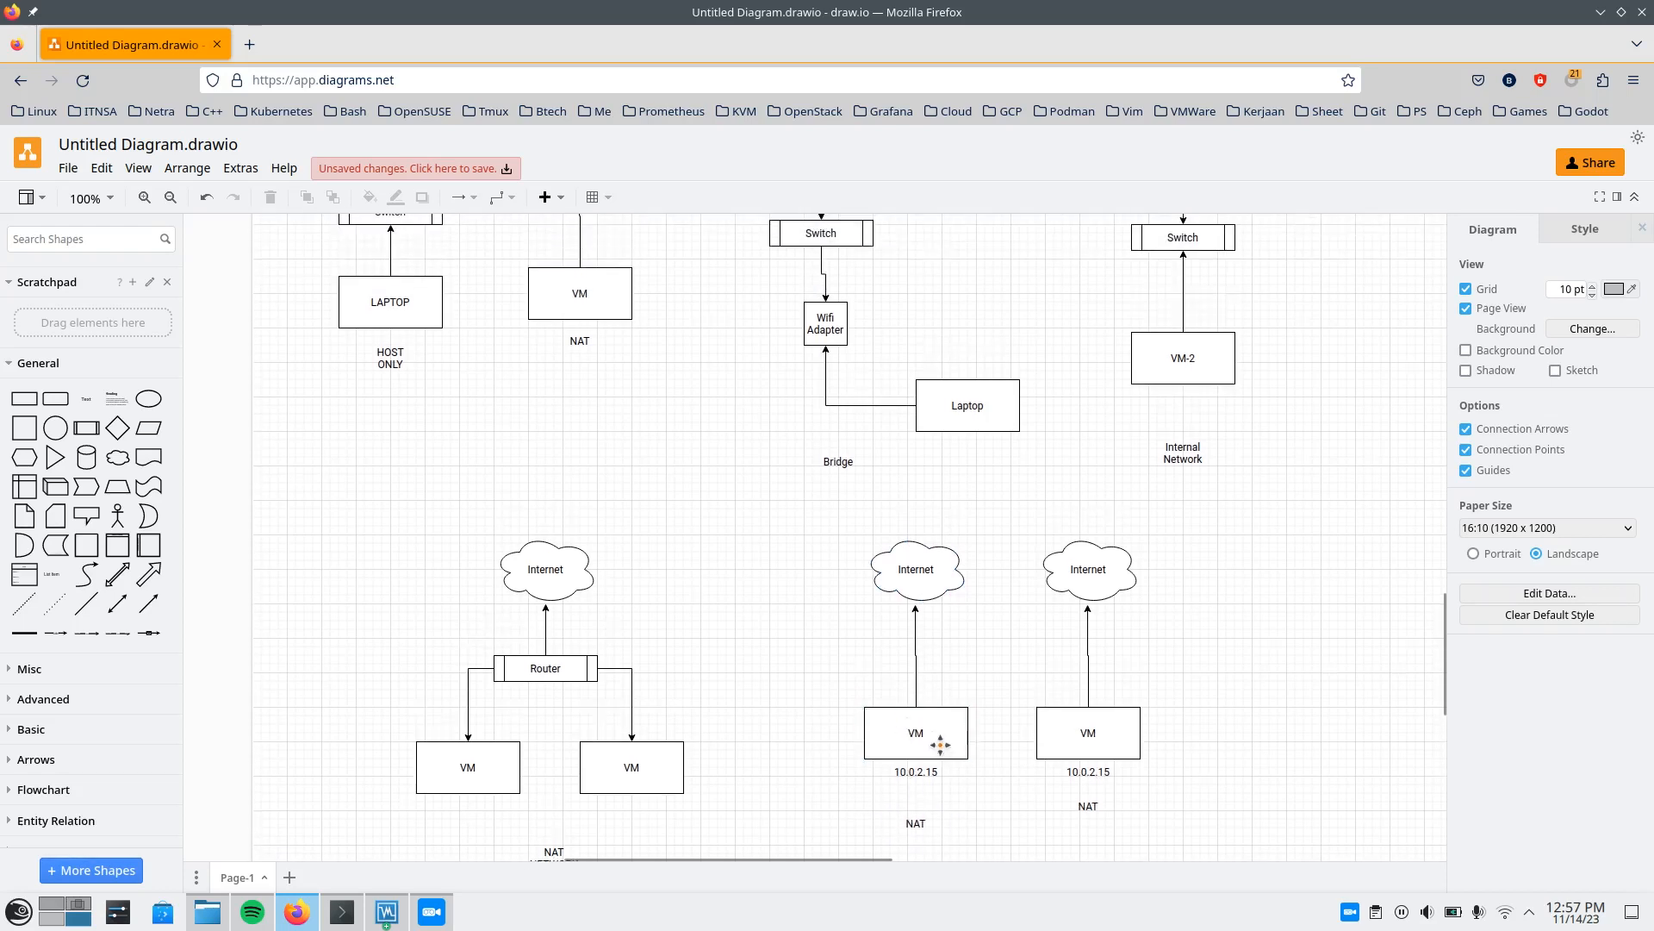
{"action": "scroll", "coordinate": [890, 722], "scroll_direction": "up", "scroll_amount": 2}
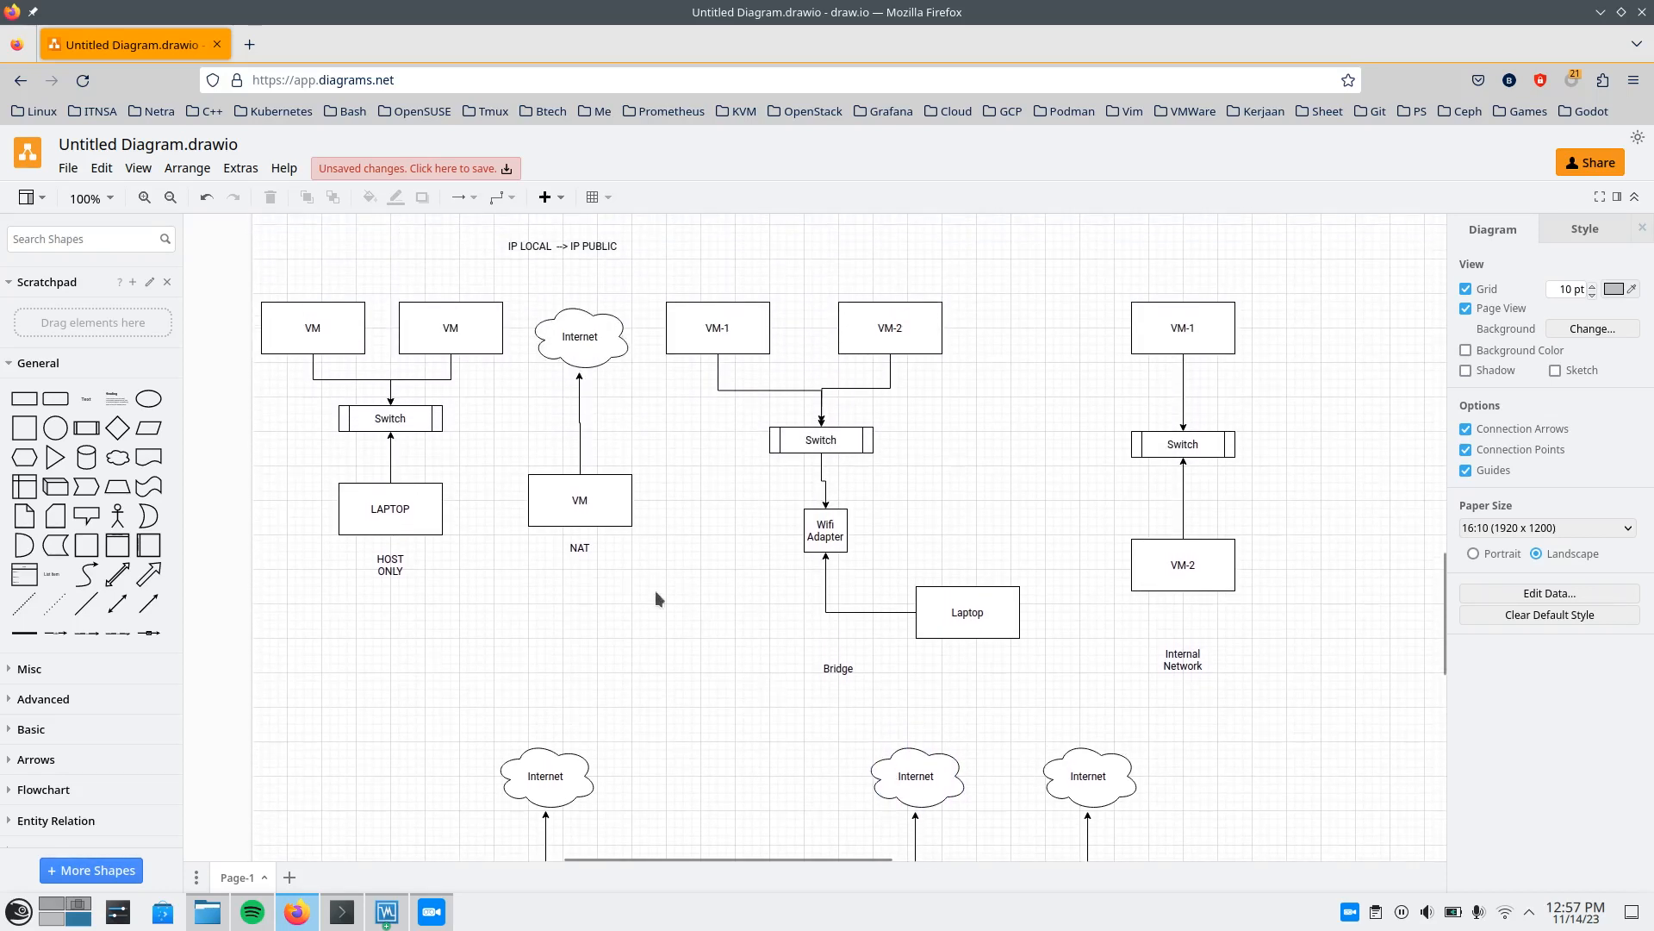
{"action": "scroll", "coordinate": [654, 562], "scroll_direction": "up", "scroll_amount": 3}
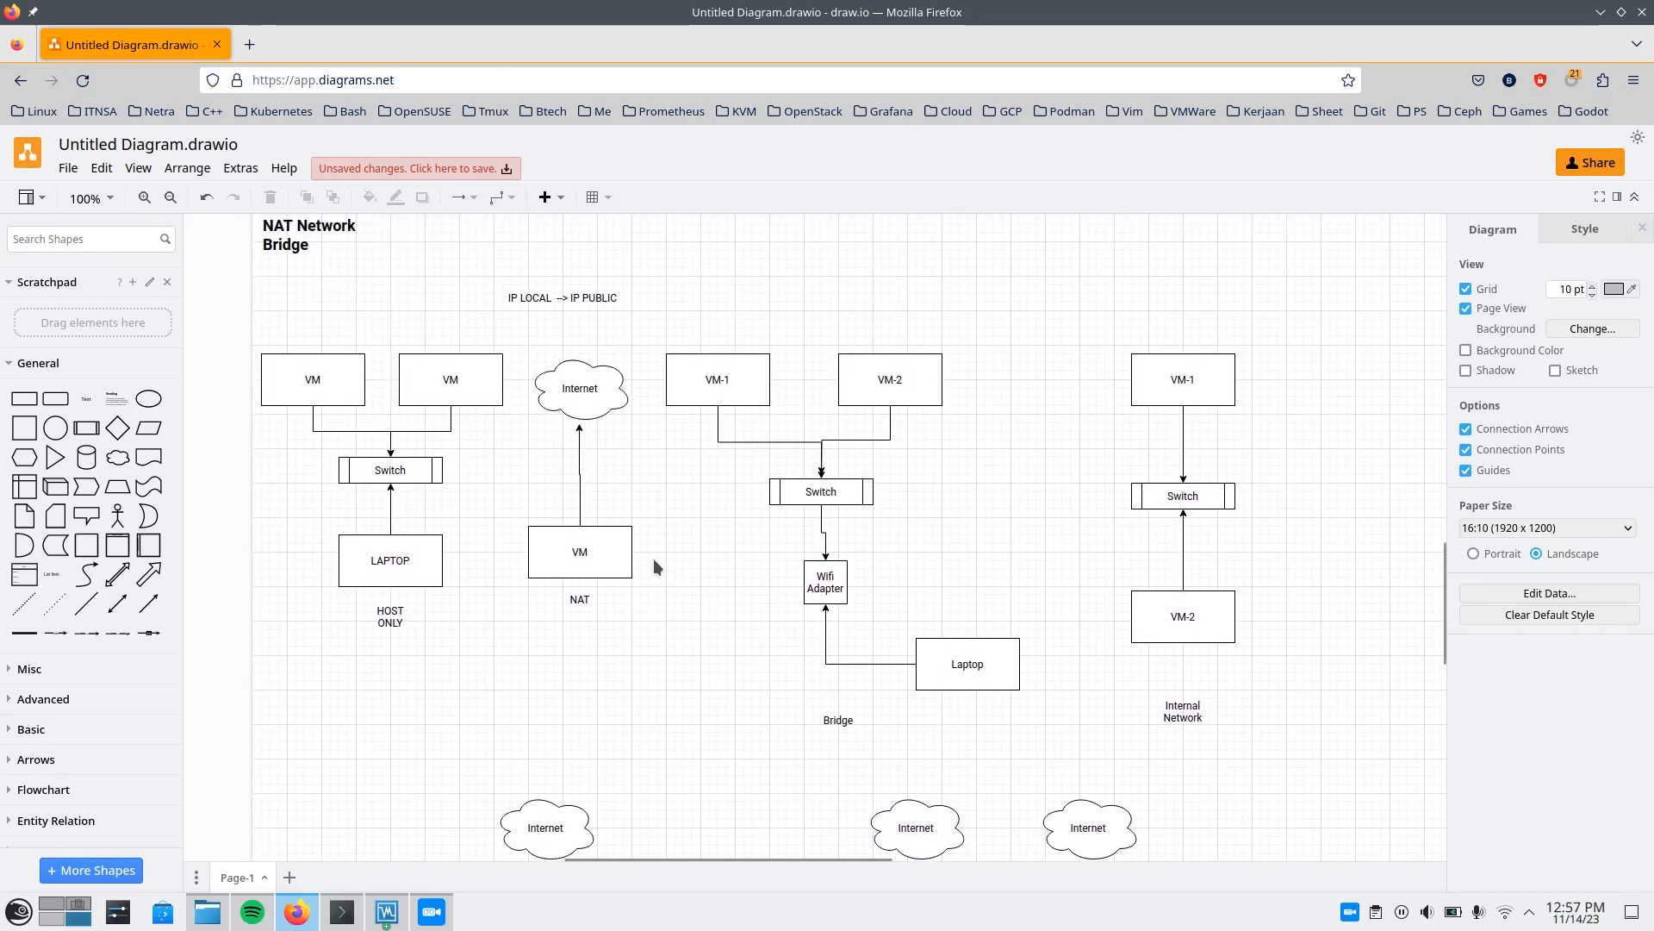
{"action": "scroll", "coordinate": [758, 543], "scroll_direction": "down", "scroll_amount": 3}
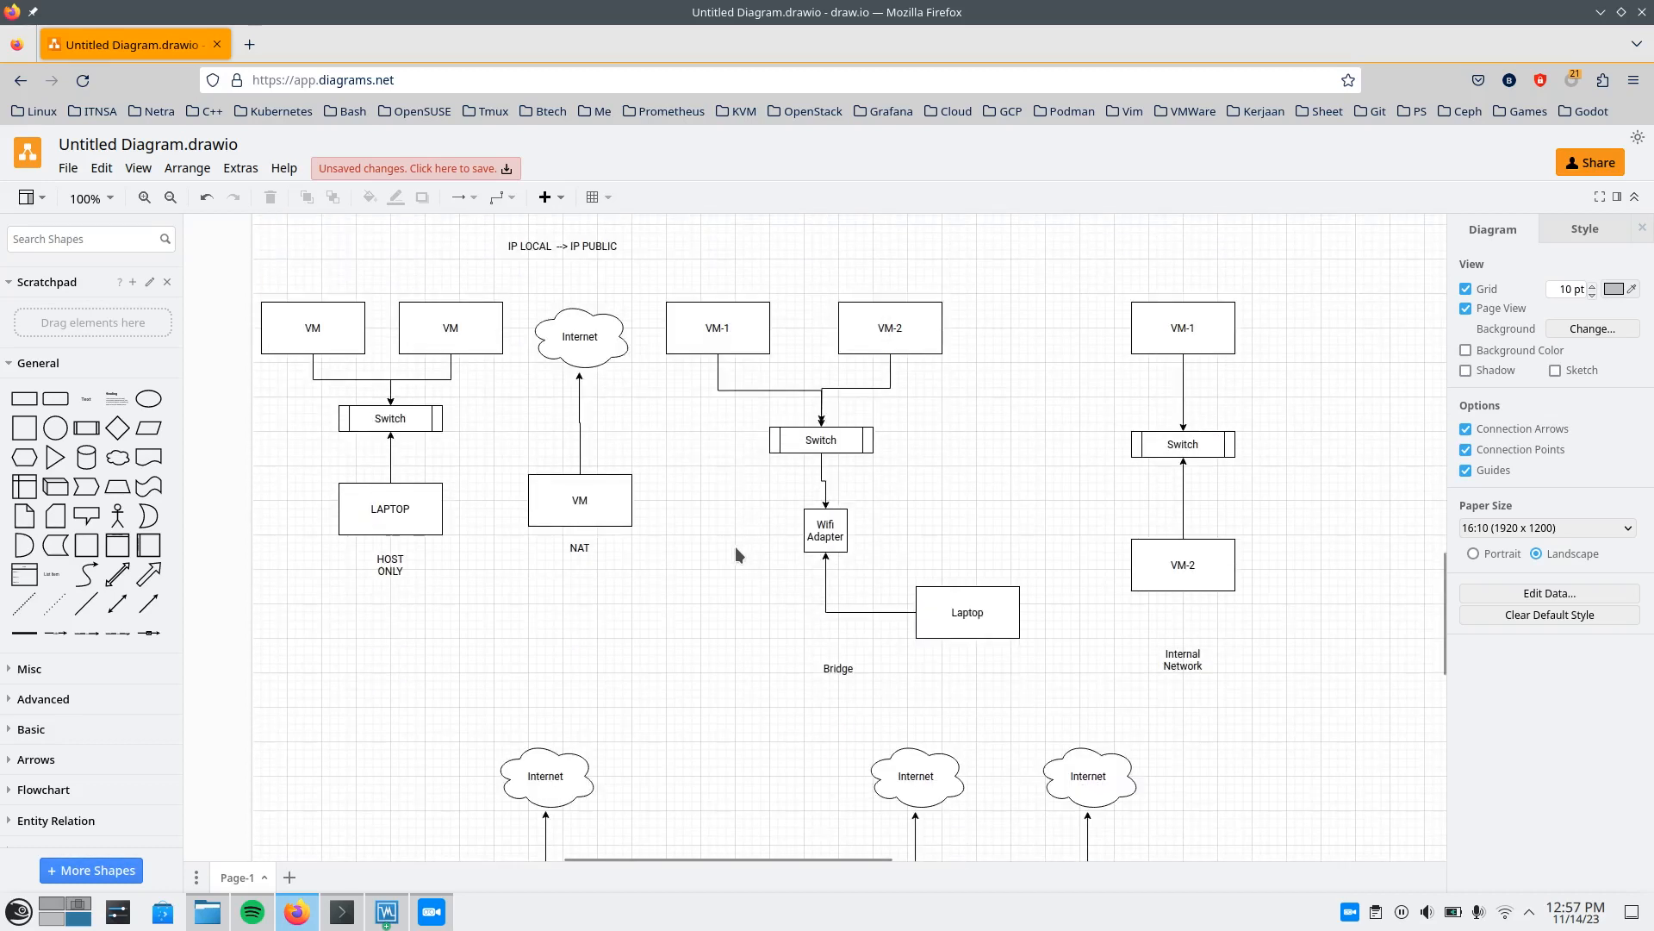
{"action": "scroll", "coordinate": [715, 582], "scroll_direction": "down", "scroll_amount": 5}
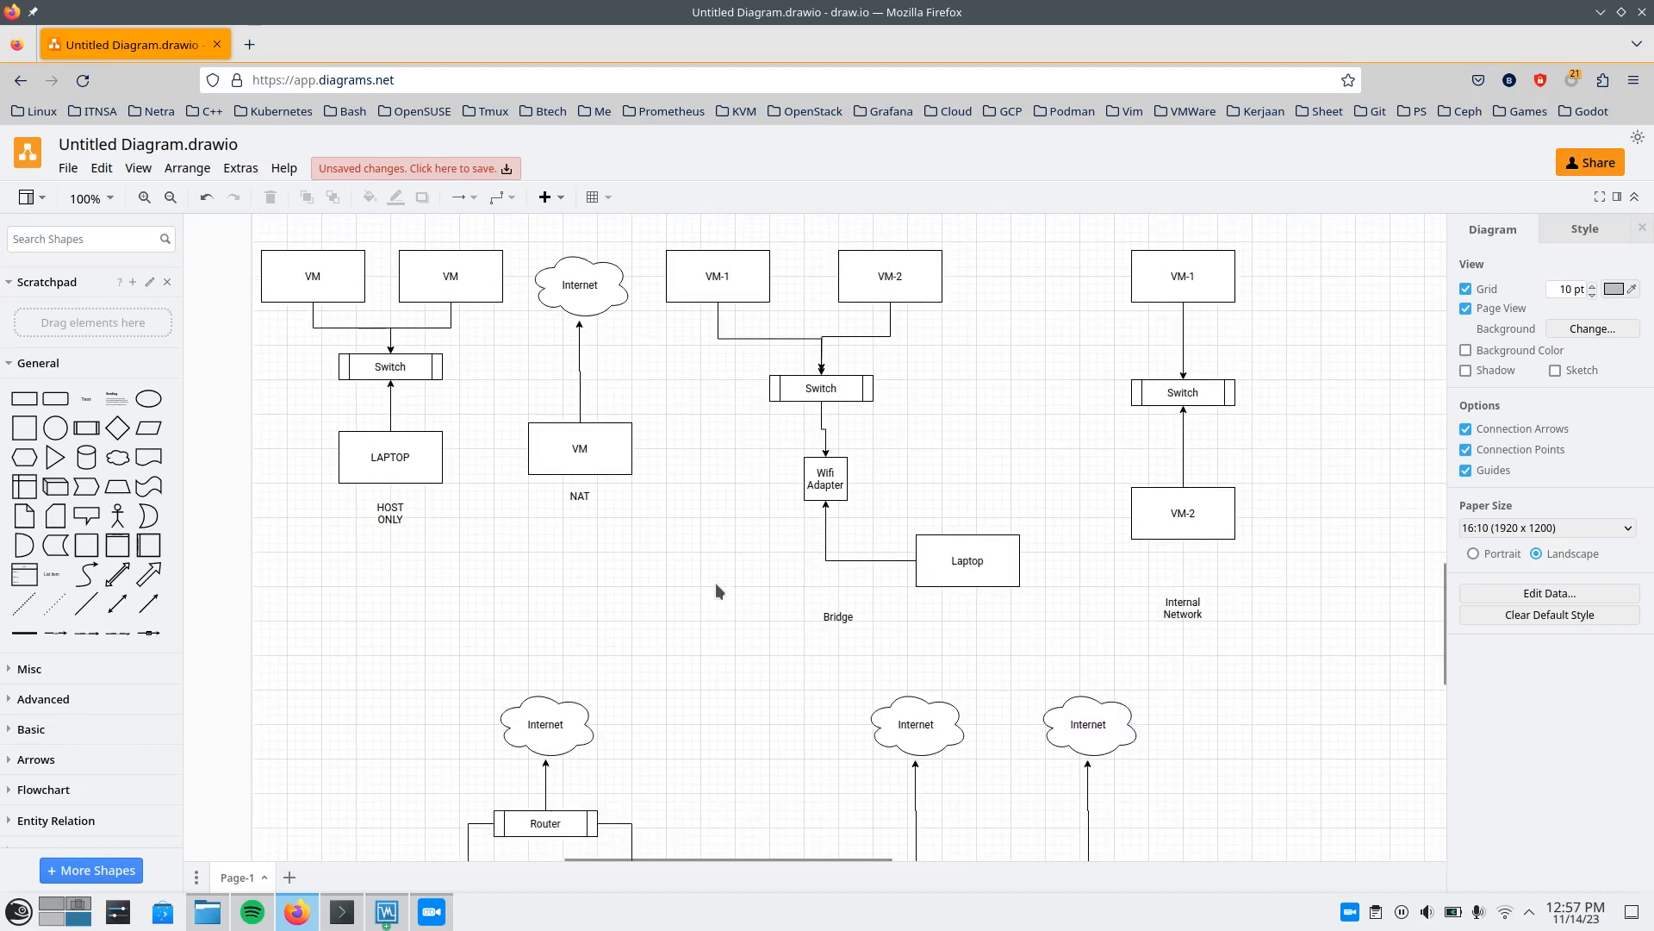
{"action": "scroll", "coordinate": [677, 547], "scroll_direction": "up", "scroll_amount": 4}
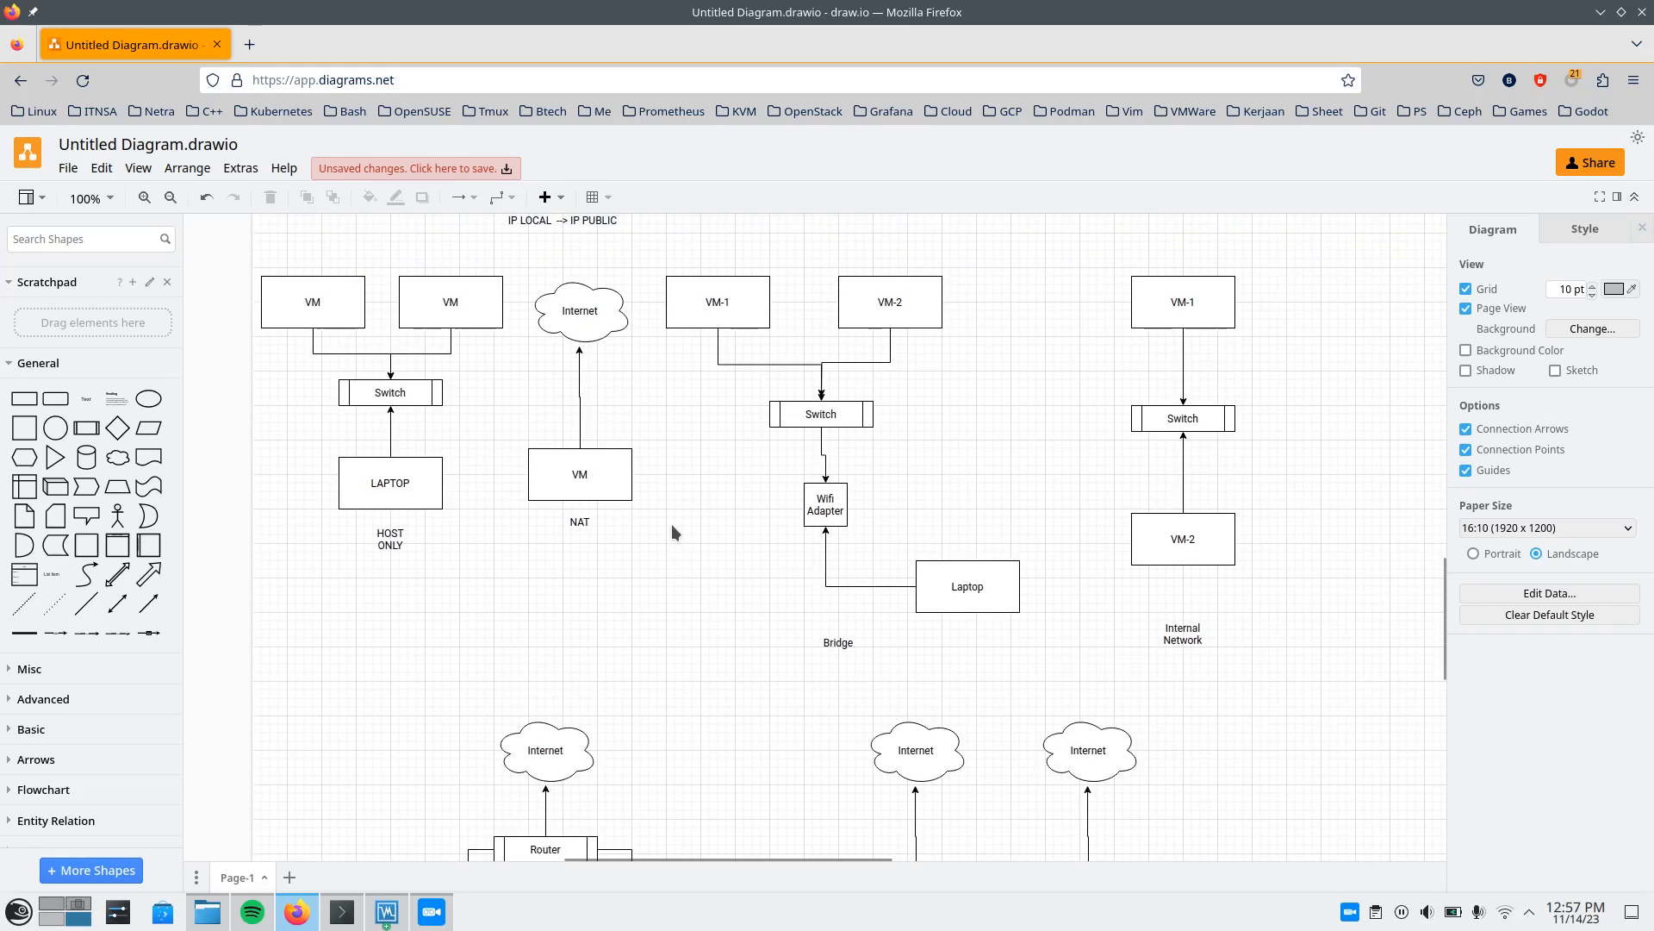
{"action": "scroll", "coordinate": [670, 521], "scroll_direction": "down", "scroll_amount": 6}
{"action": "scroll", "coordinate": [669, 514], "scroll_direction": "down", "scroll_amount": 1}
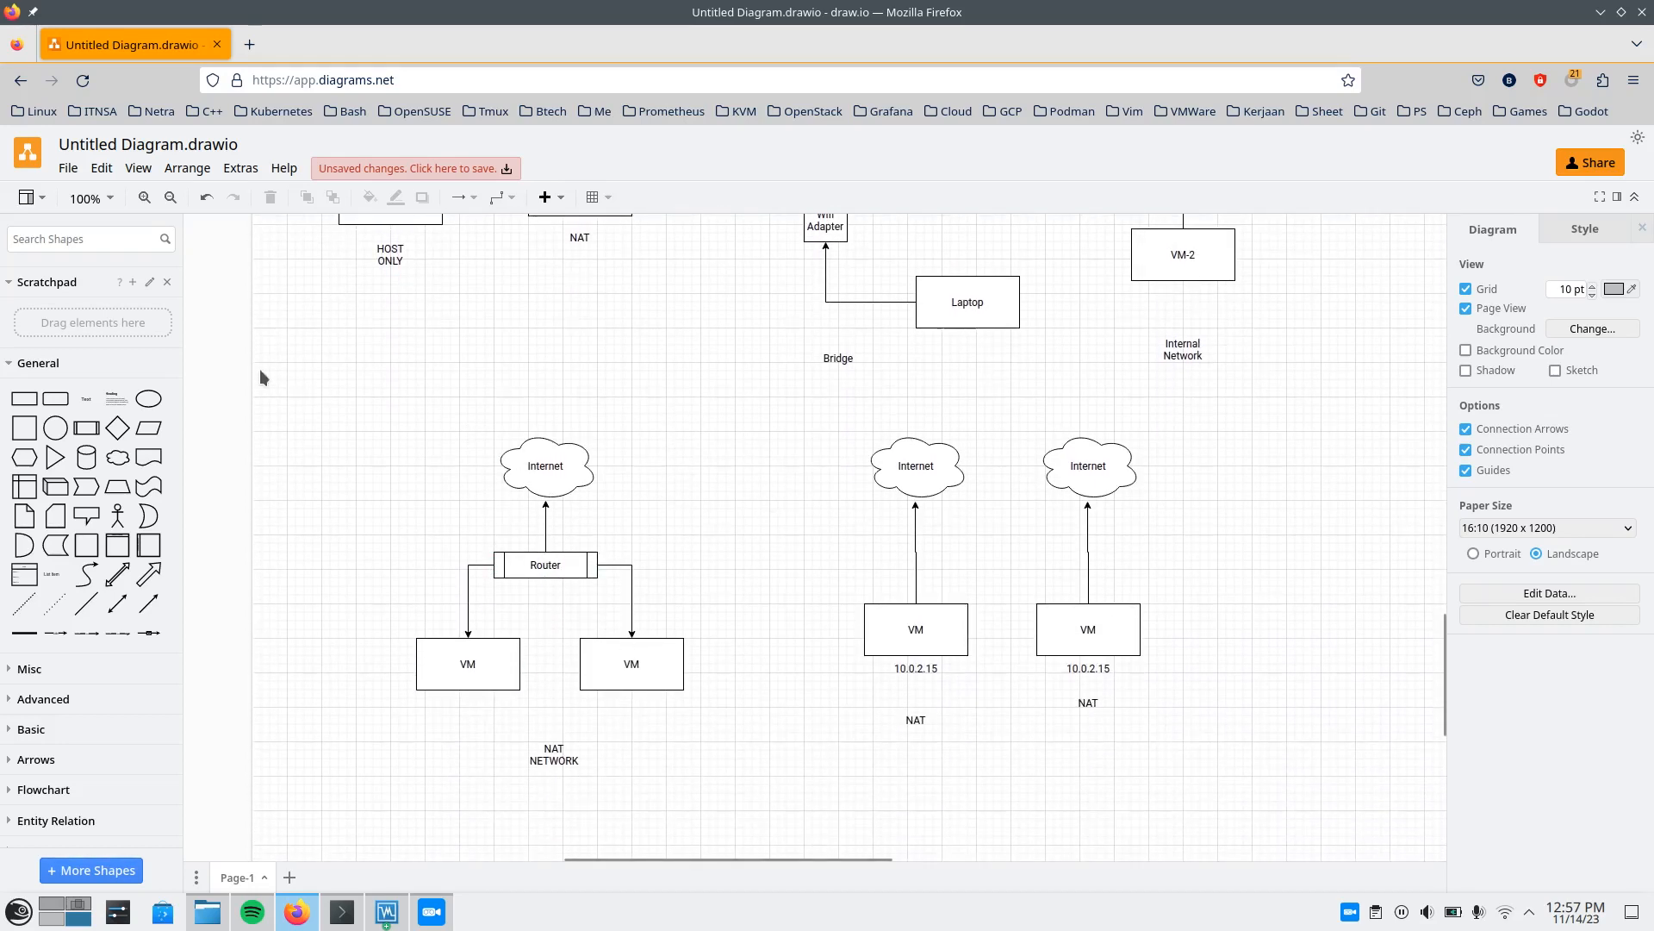
{"action": "left_click_drag", "start_coordinate": [291, 376], "coordinate": [699, 850]}
{"action": "left_click", "coordinate": [853, 779]}
Duplicate the 10.0.2.15 label under the left NAT VM and place the copy beneath the left NAT Network VM.
{"action": "left_click", "coordinate": [919, 670]}
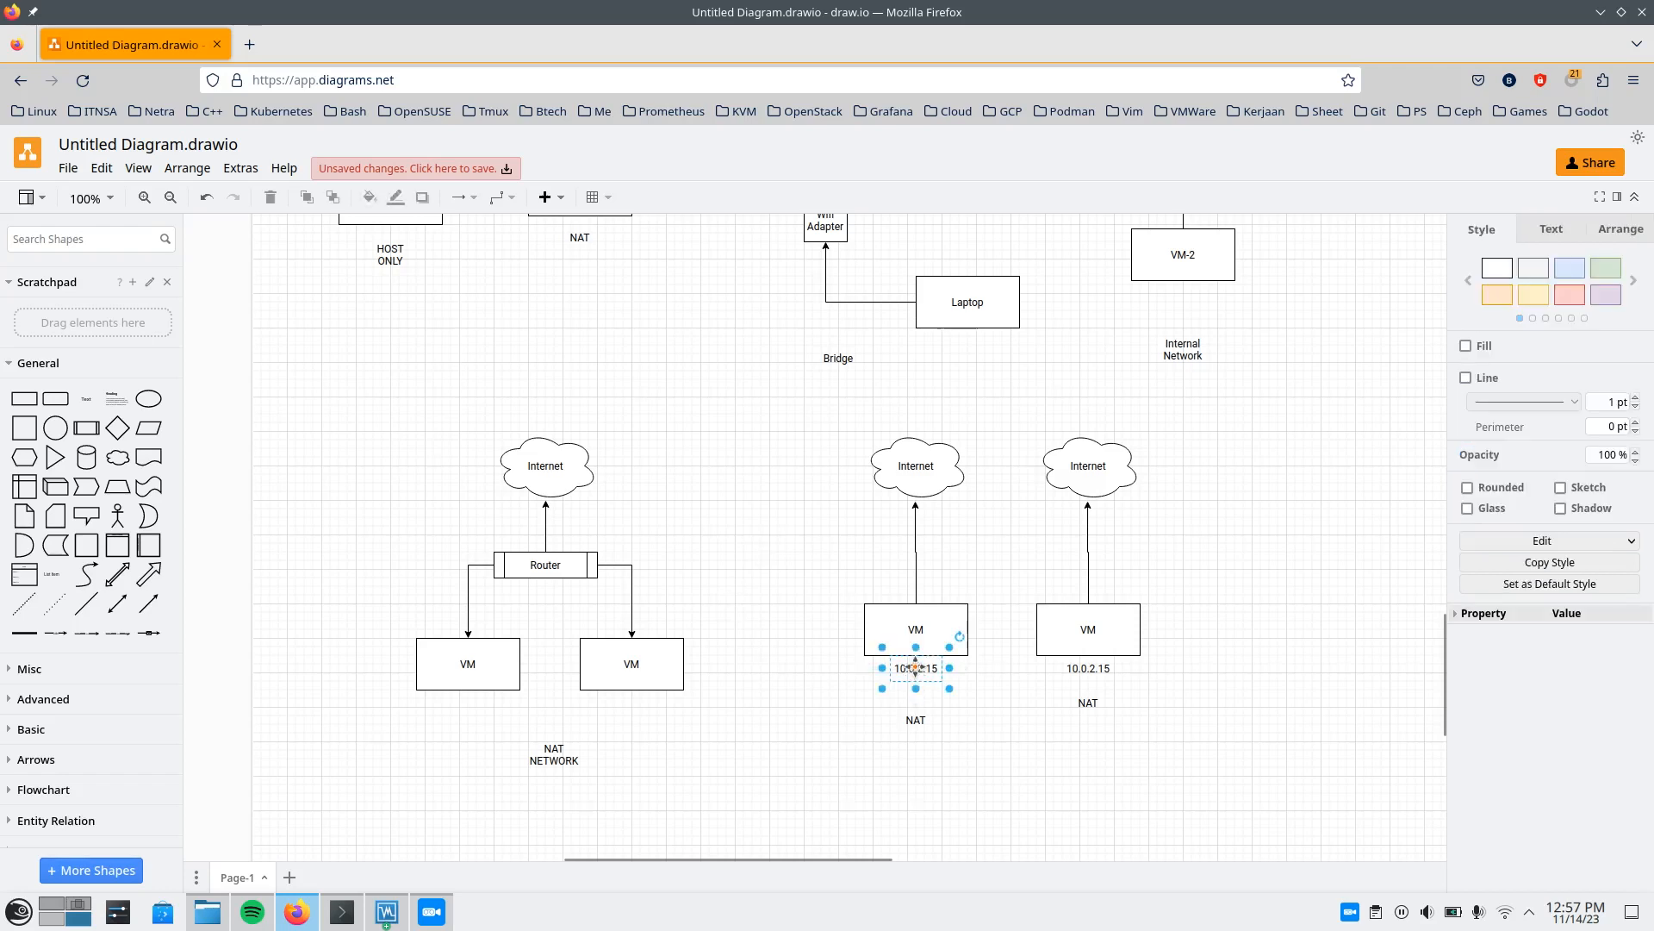
{"action": "key", "text": "ctrl+d"}
{"action": "left_click_drag", "start_coordinate": [935, 674], "coordinate": [465, 711]}
{"action": "left_click", "coordinate": [607, 548]}
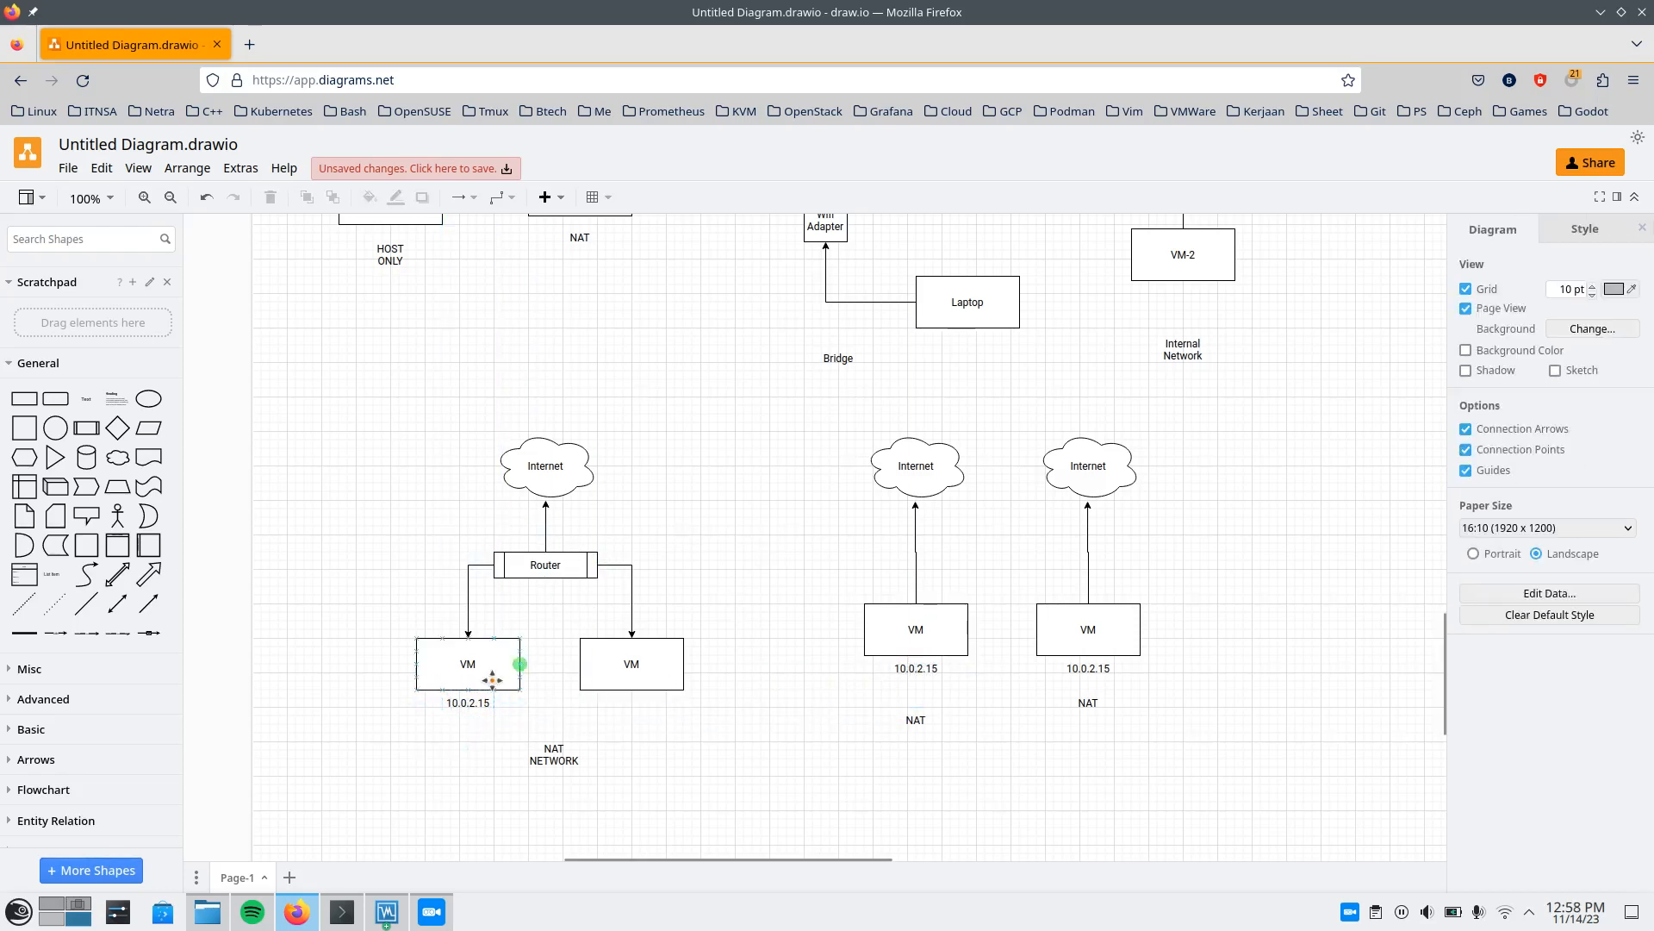
{"action": "left_click", "coordinate": [476, 701]}
{"action": "double_click", "coordinate": [477, 702]}
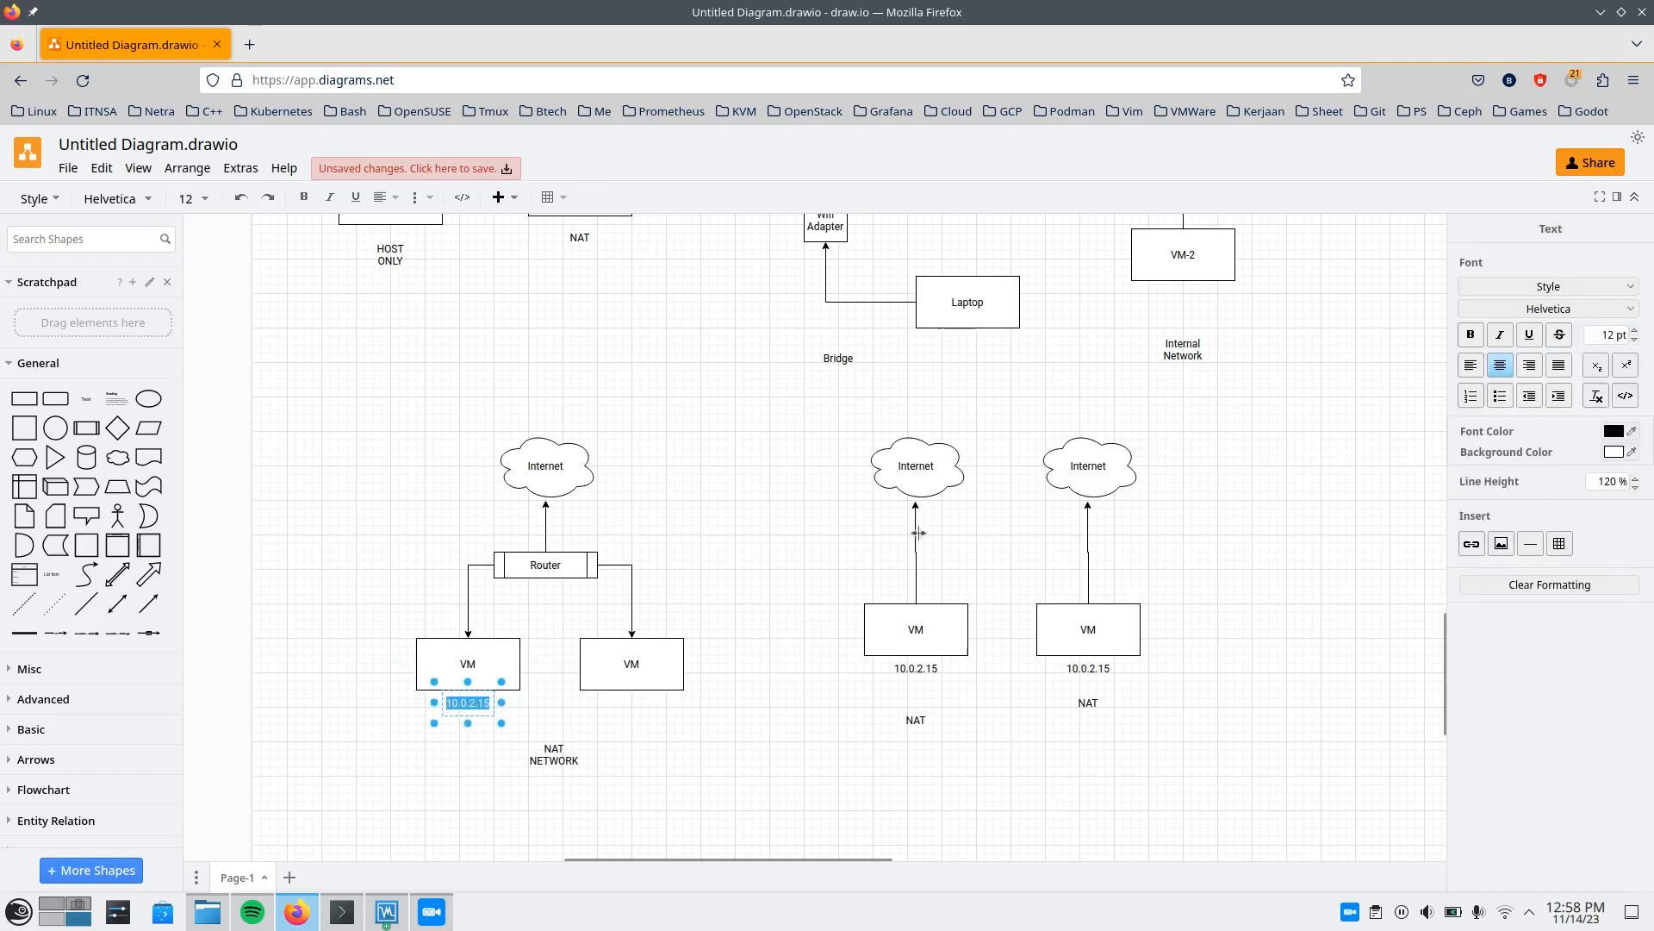
{"action": "key", "text": "End"}
{"action": "key", "text": "BackSpace"}
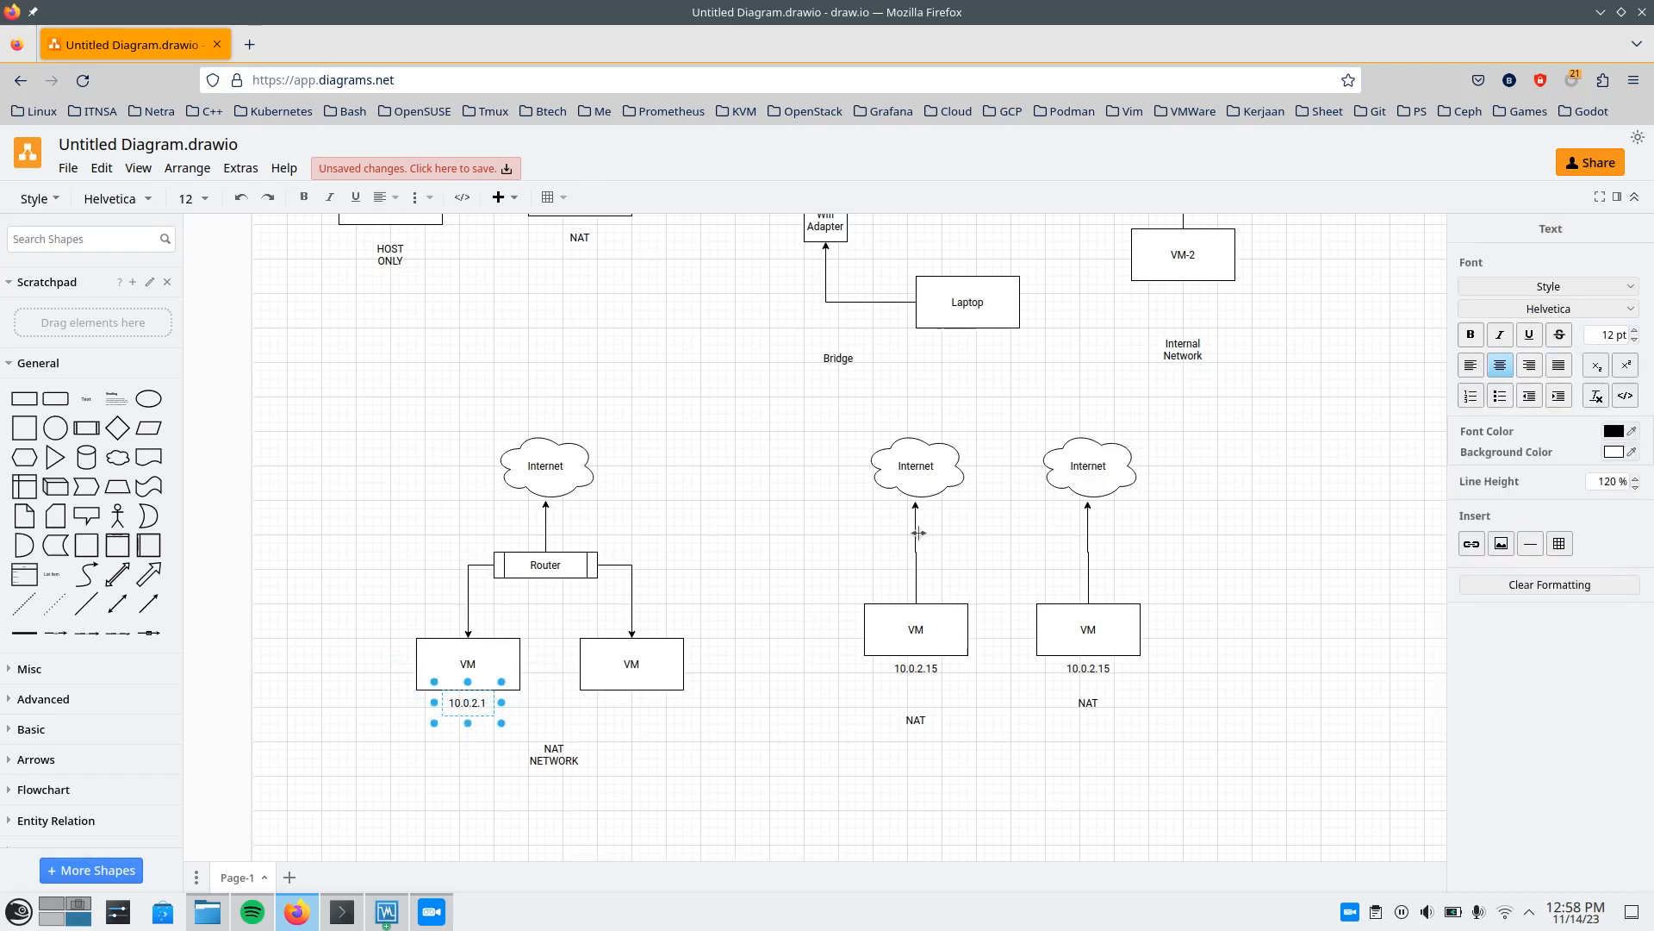
{"action": "type", "text": "5"}
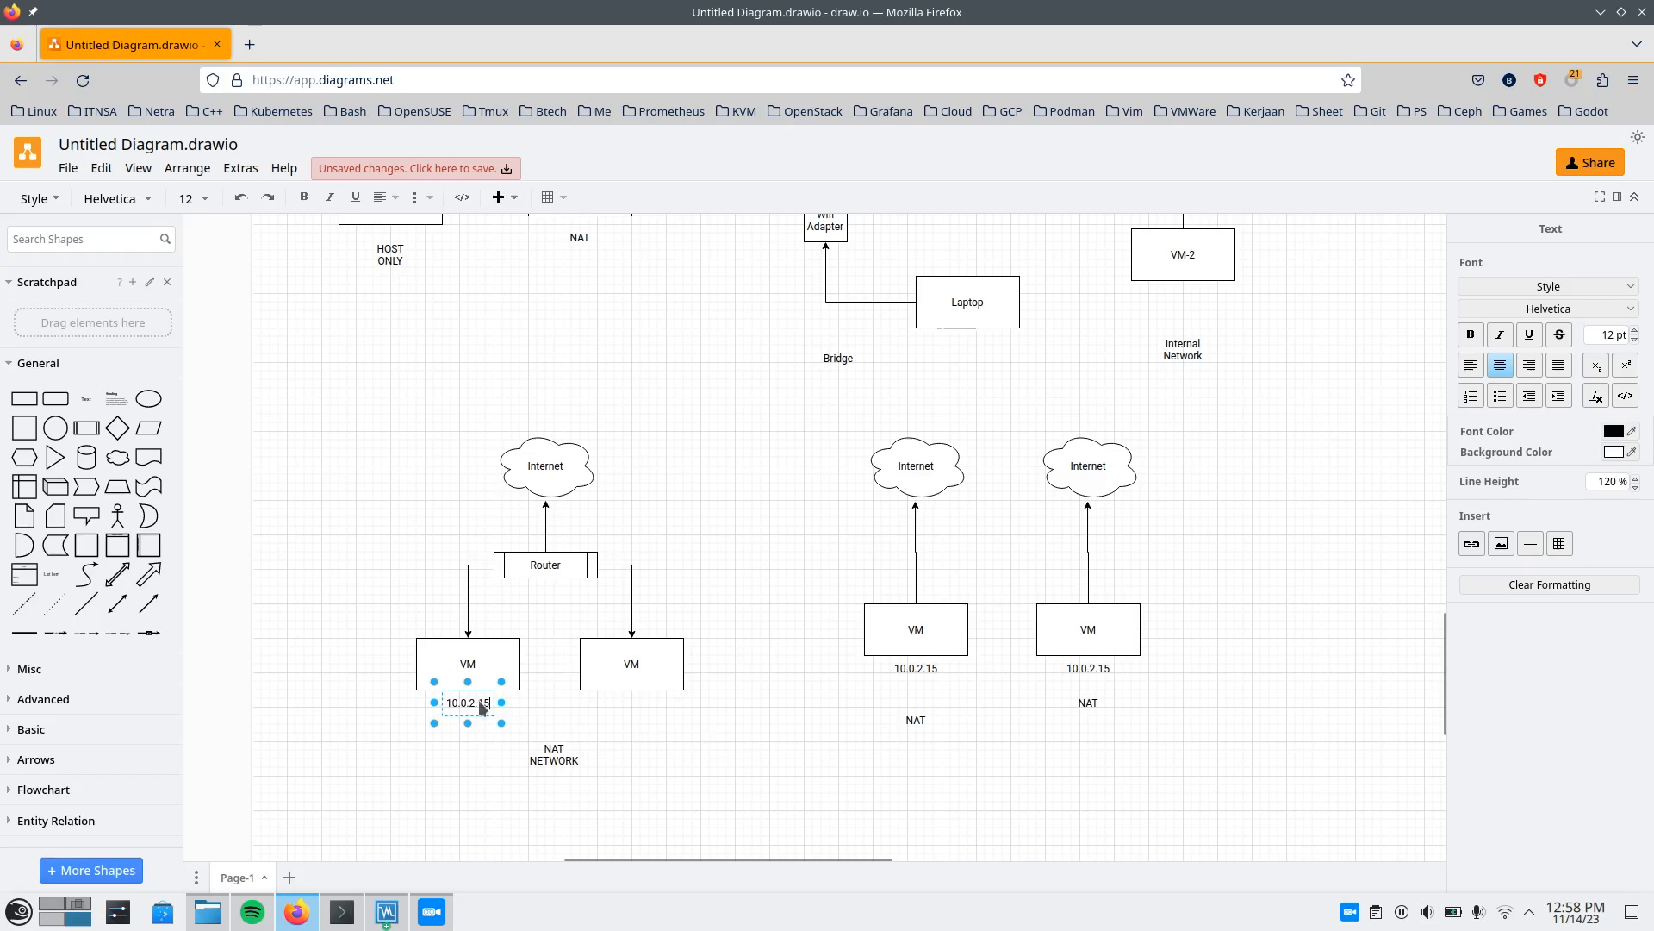
{"action": "left_click", "coordinate": [572, 739]}
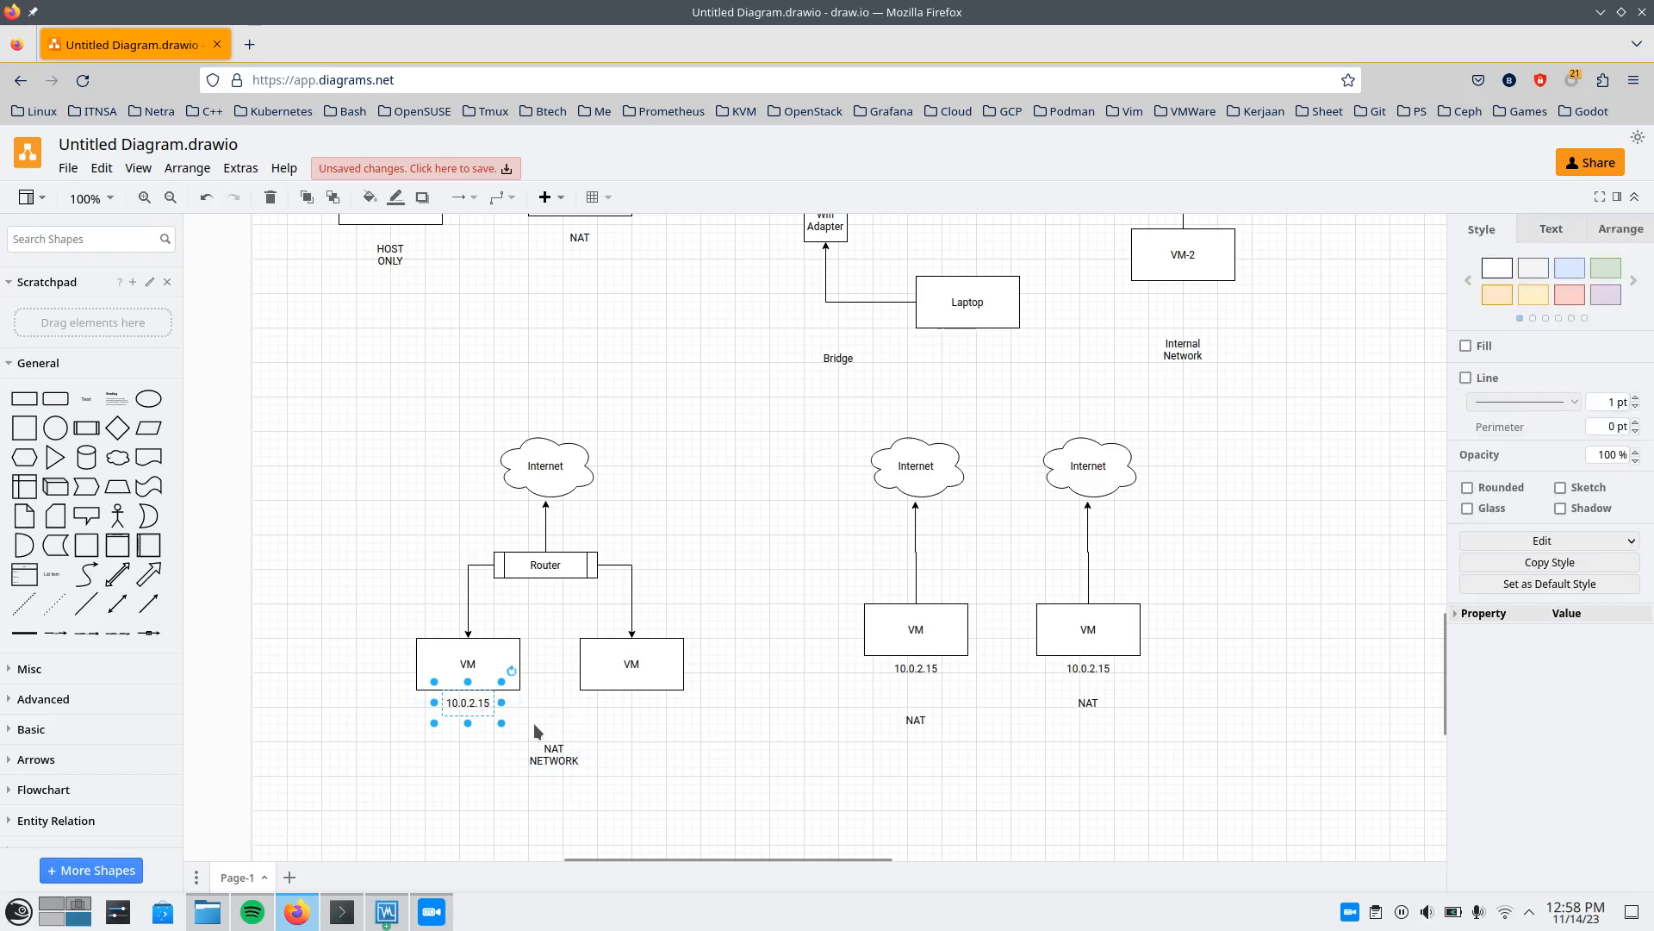
Duplicate the address label under the left NAT Network VM and place the copy beneath the right NAT Network VM.
{"action": "key", "text": "ctrl+v"}
{"action": "left_click_drag", "start_coordinate": [480, 711], "coordinate": [635, 703]}
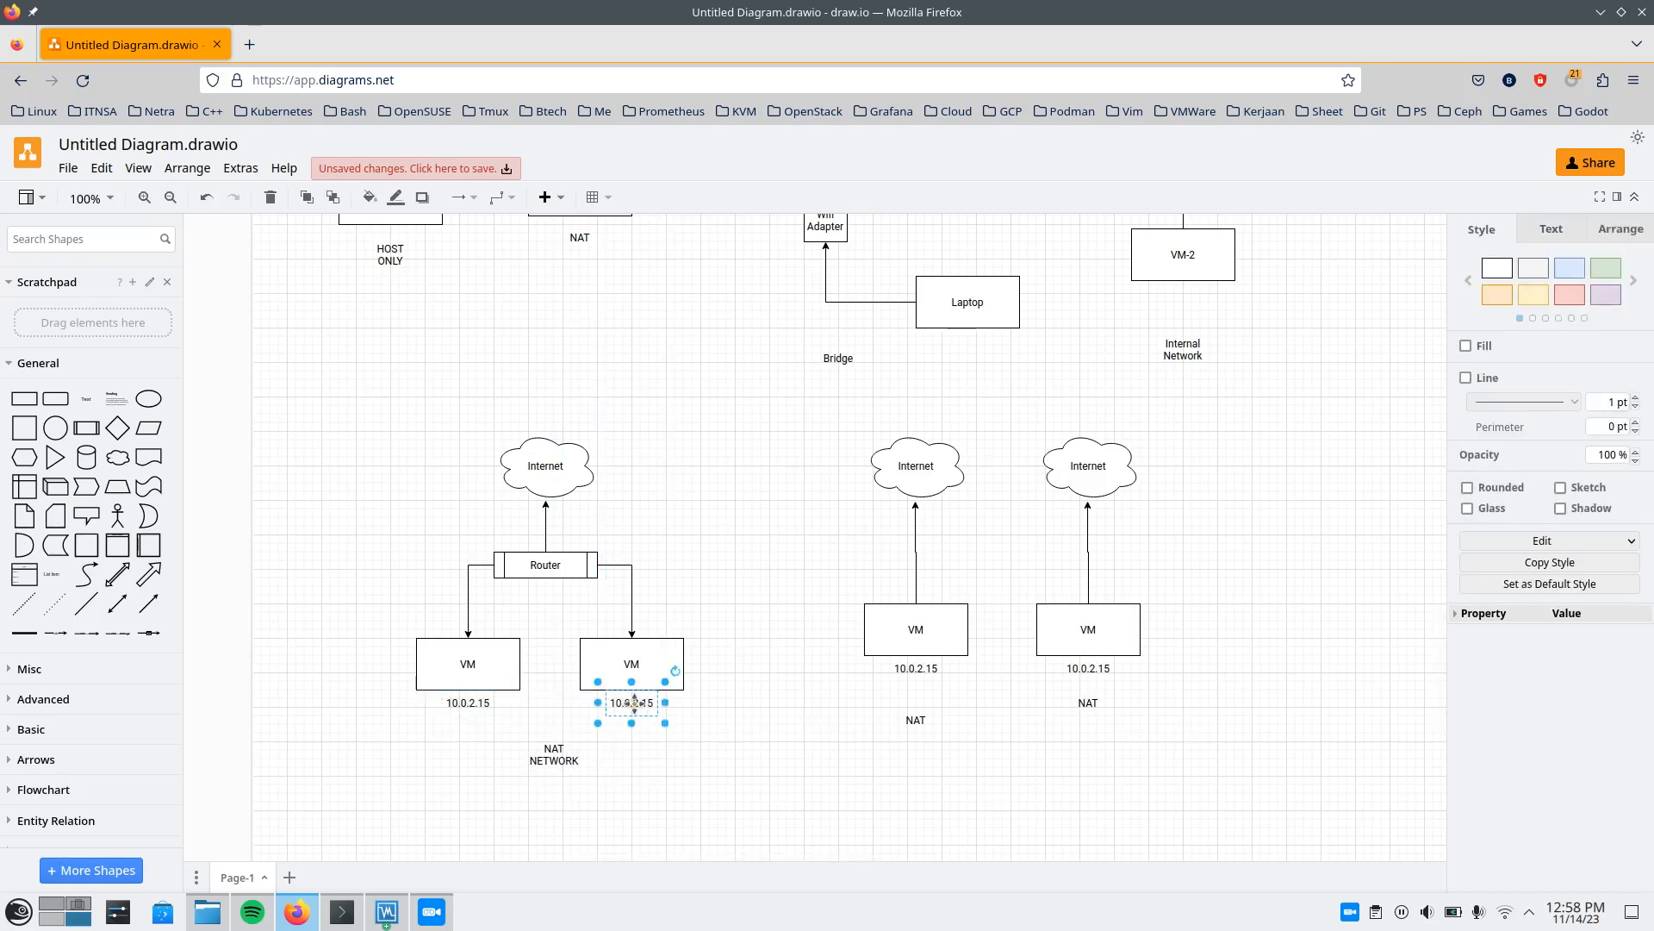
Change the address label beneath the right NAT Network VM to 10.0.2.20.
{"action": "double_click", "coordinate": [635, 703]}
{"action": "key", "text": "End"}
{"action": "key", "text": "BackSpace"}
{"action": "key", "text": "BackSpace"}
{"action": "type", "text": "20"}
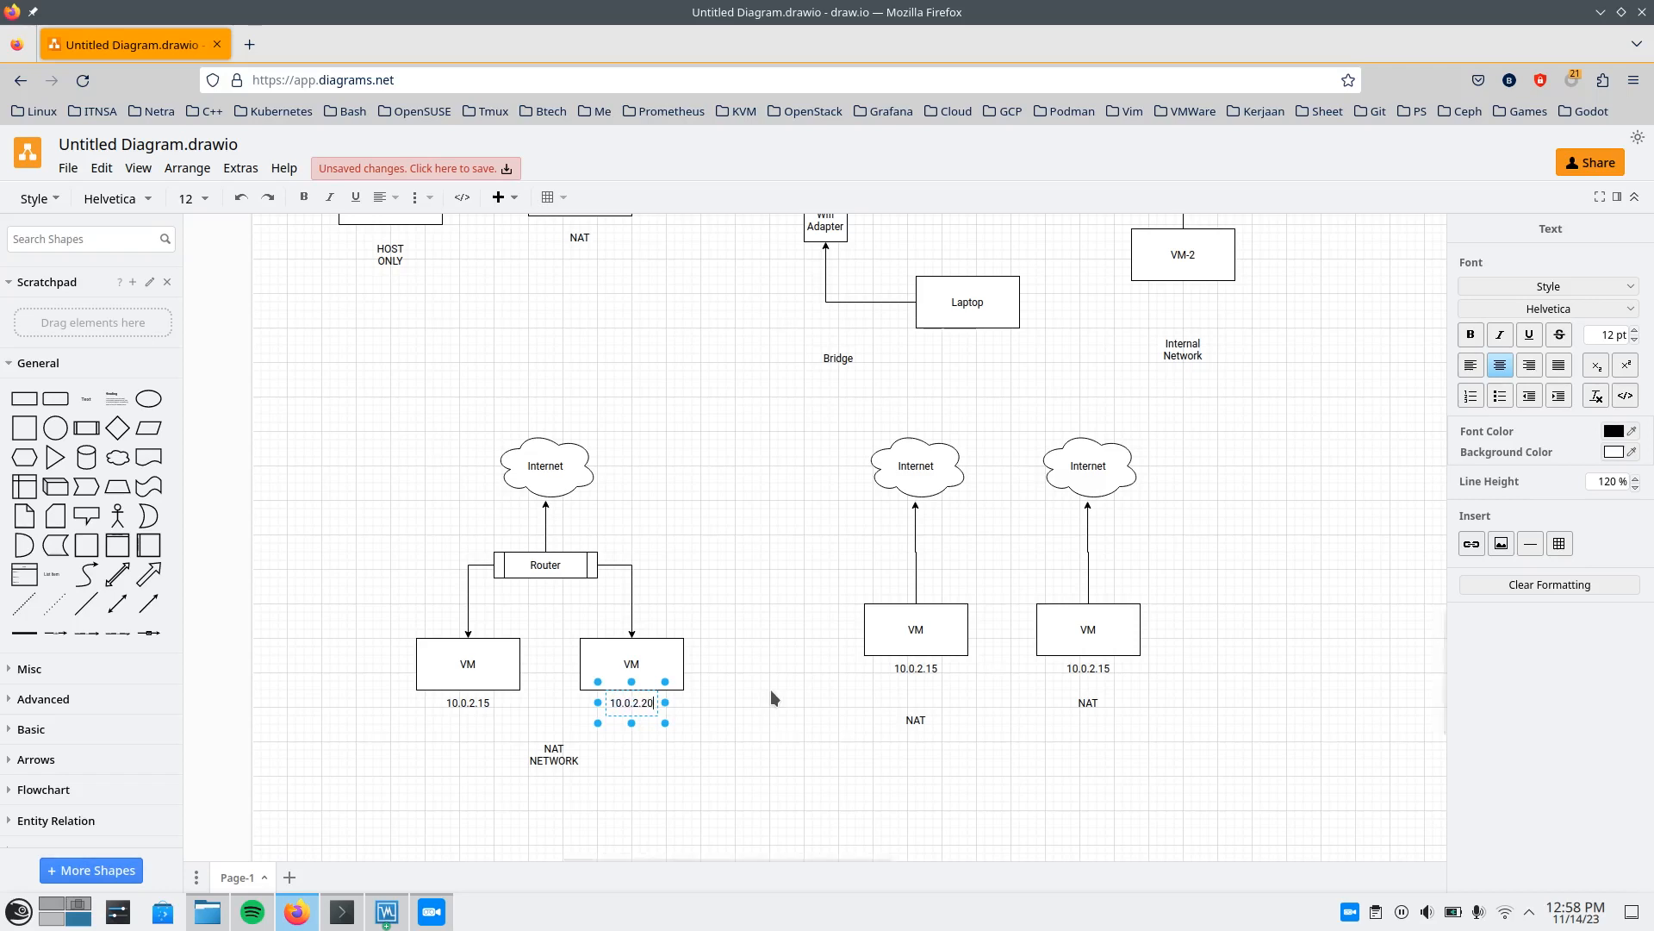
{"action": "left_click", "coordinate": [764, 689]}
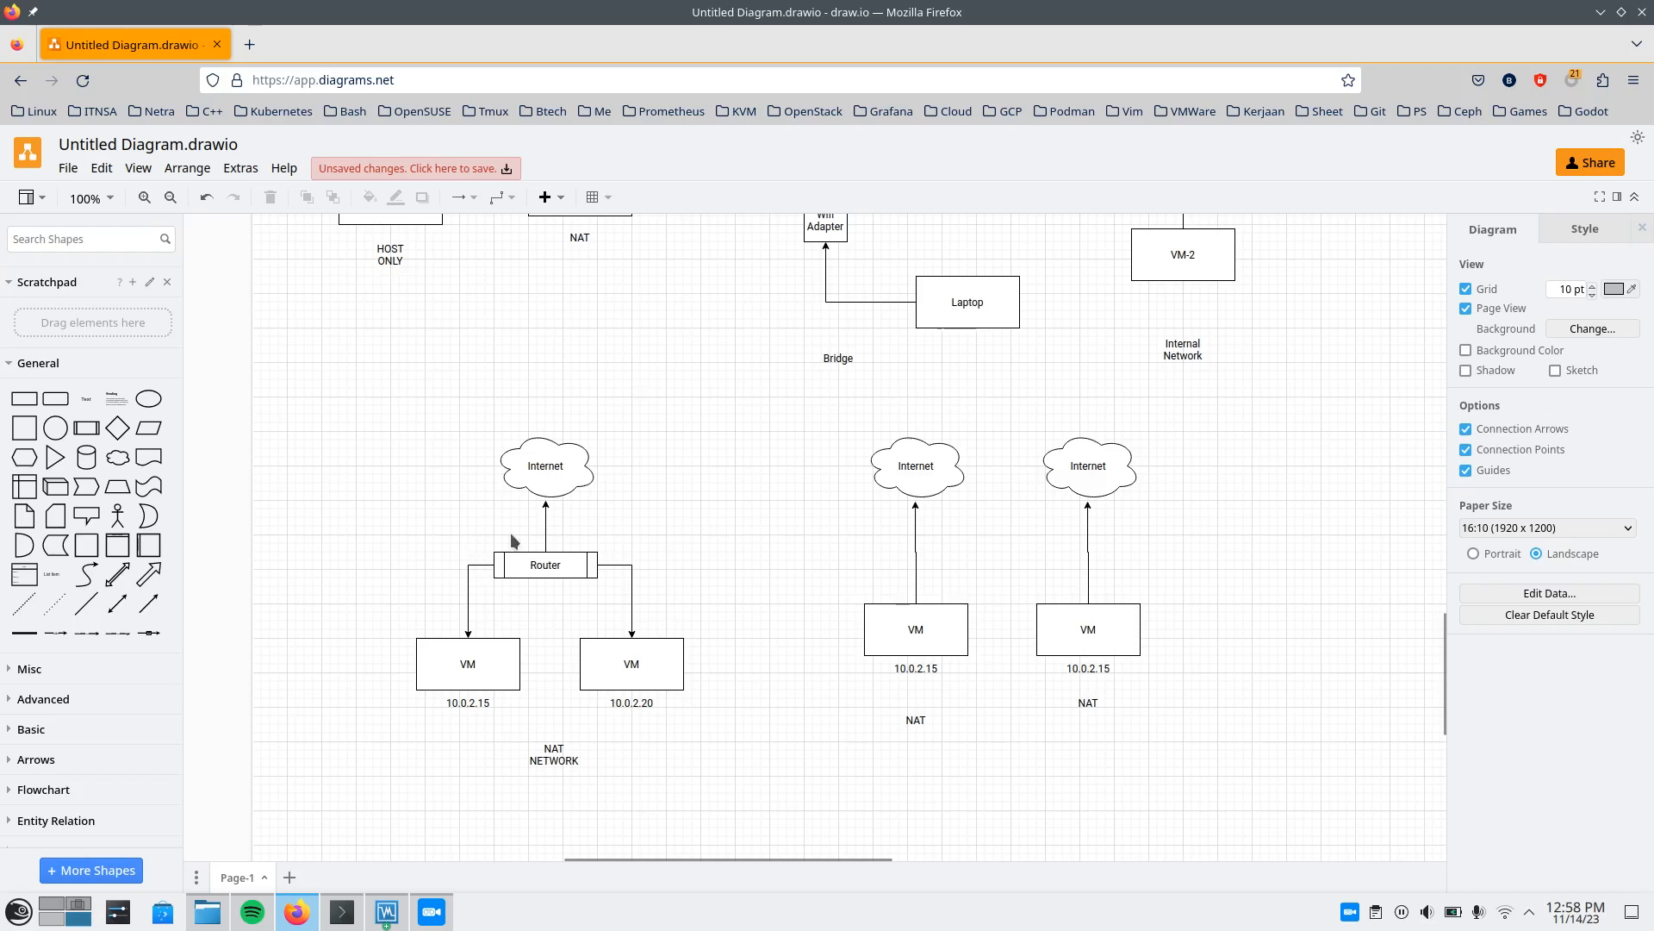
Examine the shared router and VM addresses in the NAT Network diagram against the two separate NAT diagrams.
{"action": "left_click", "coordinate": [575, 558]}
{"action": "left_click", "coordinate": [430, 575]}
{"action": "left_click", "coordinate": [552, 556]}
{"action": "left_click", "coordinate": [441, 530]}
{"action": "left_click_drag", "start_coordinate": [379, 518], "coordinate": [734, 794]}
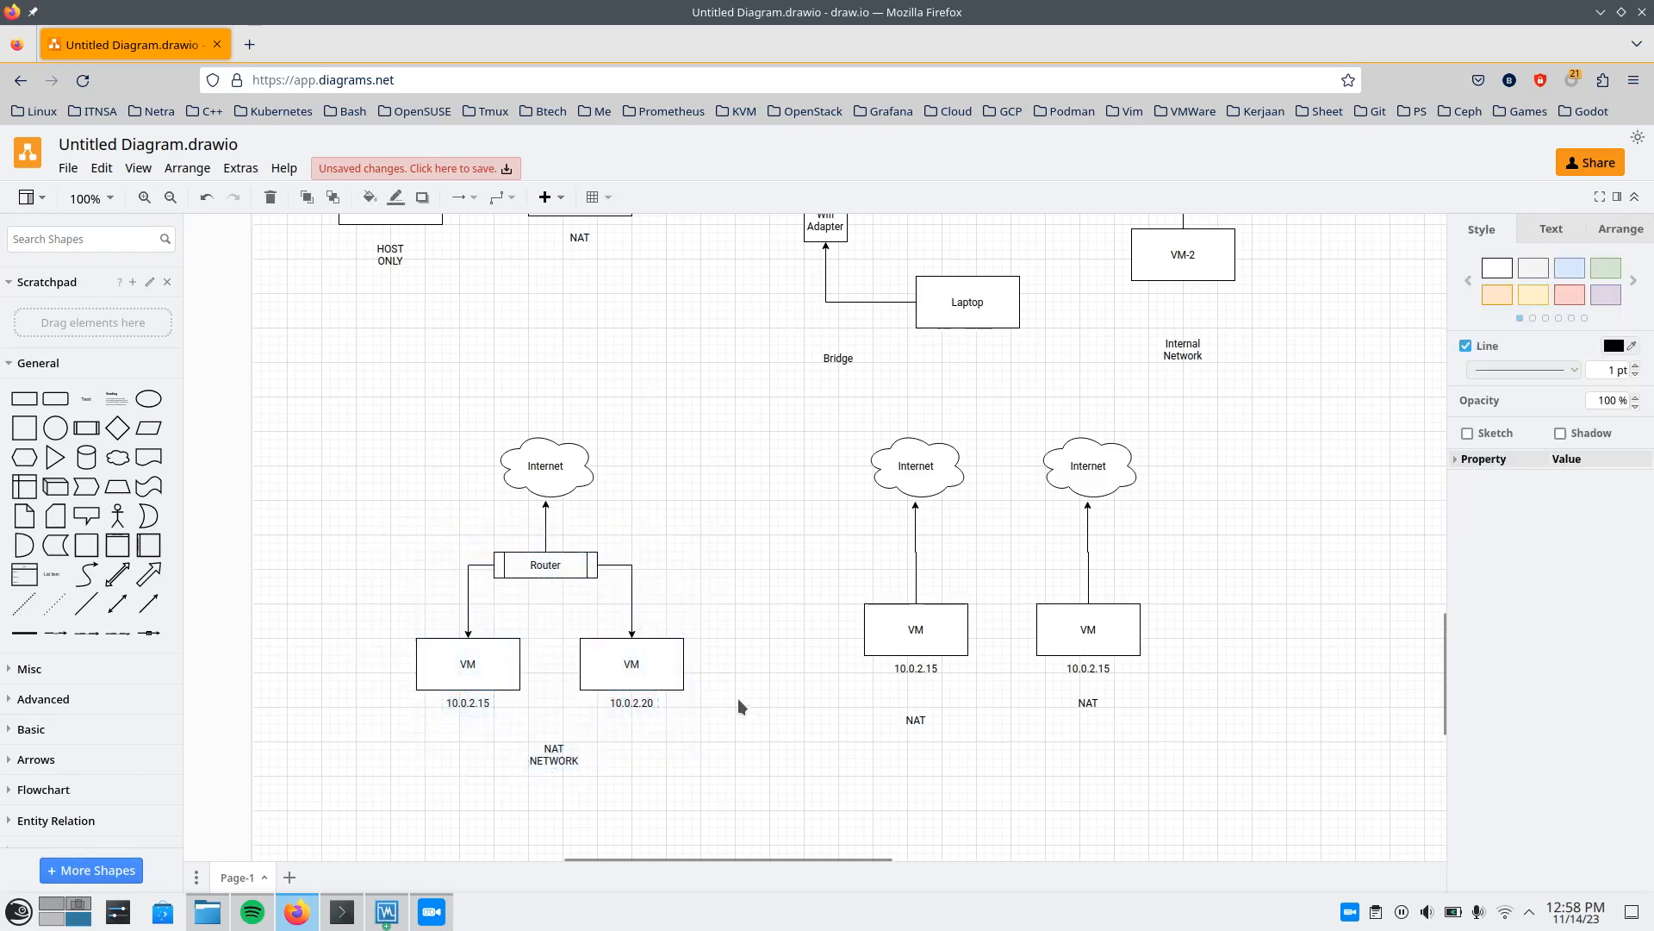
{"action": "left_click", "coordinate": [738, 705]}
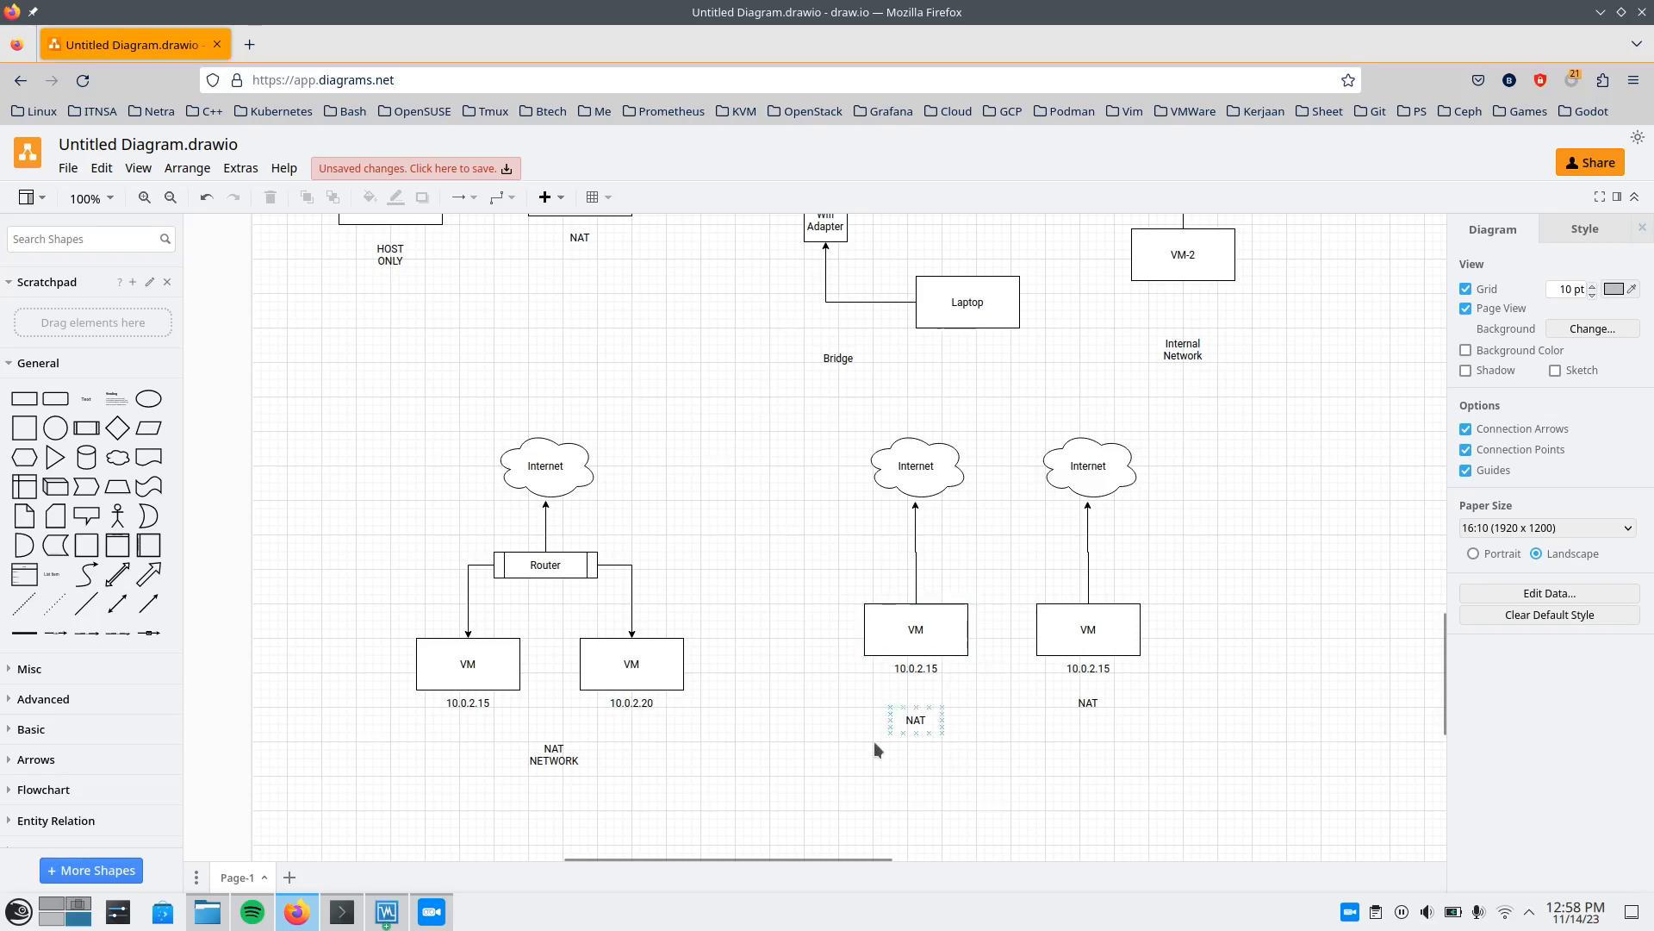
{"action": "left_click_drag", "start_coordinate": [805, 718], "coordinate": [1149, 765]}
Switch to VirtualBox Manager and view the running ubuntu-test VM's console, then dismiss its window.
{"action": "left_click", "coordinate": [397, 905]}
{"action": "left_click", "coordinate": [350, 141]}
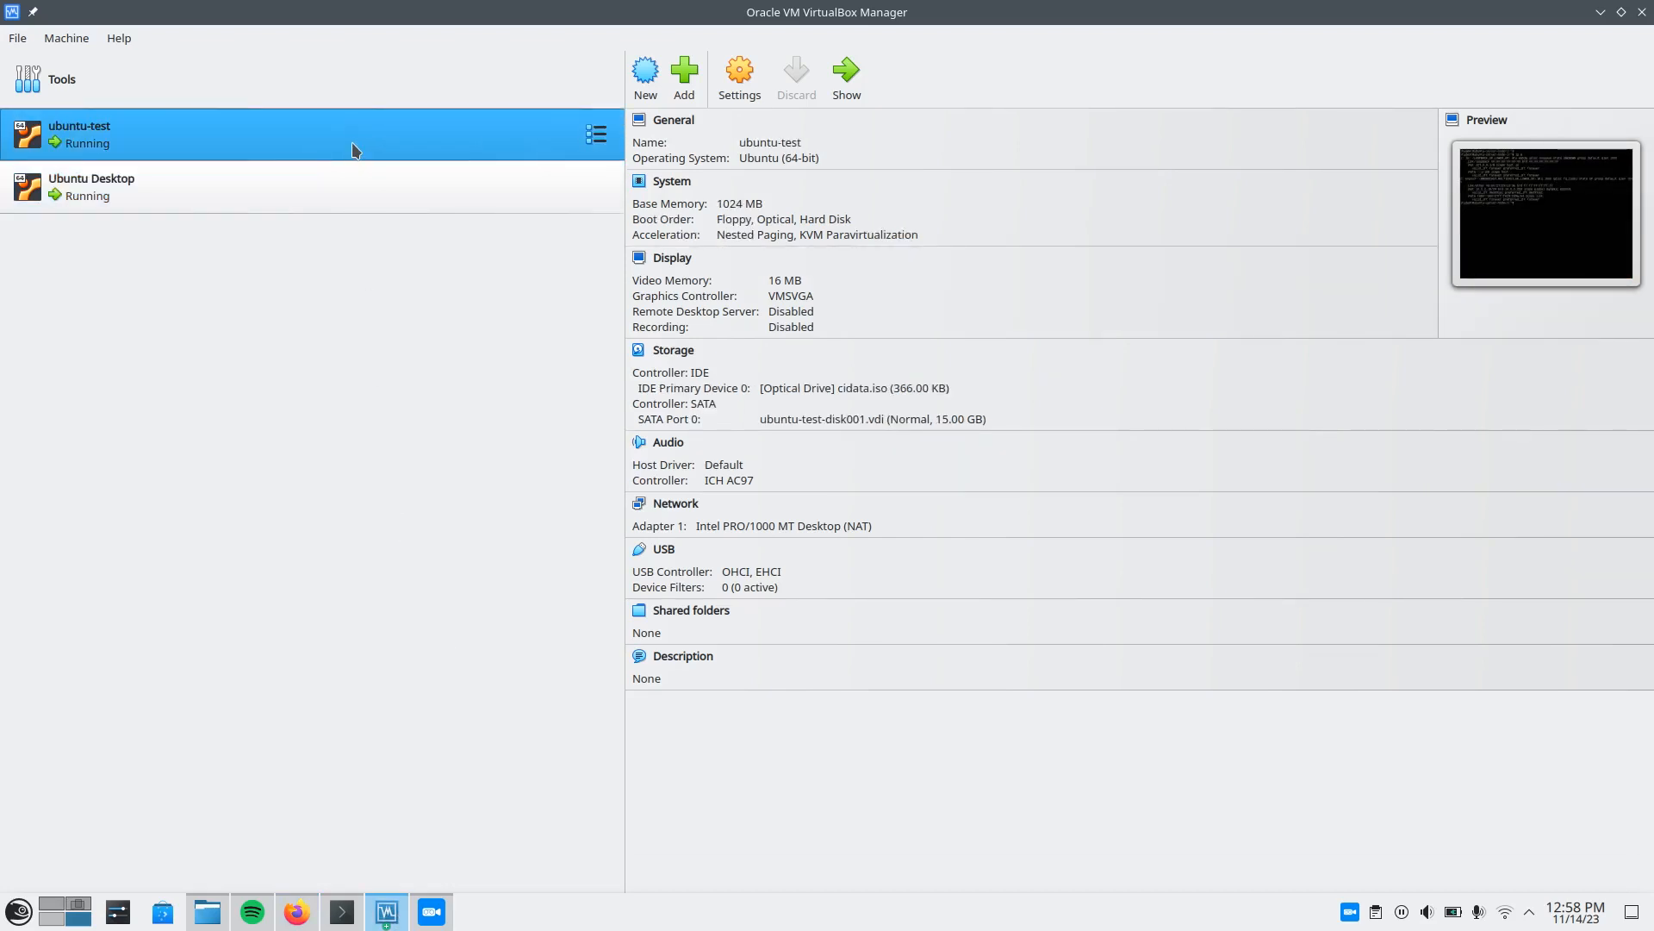
{"action": "double_click", "coordinate": [343, 129]}
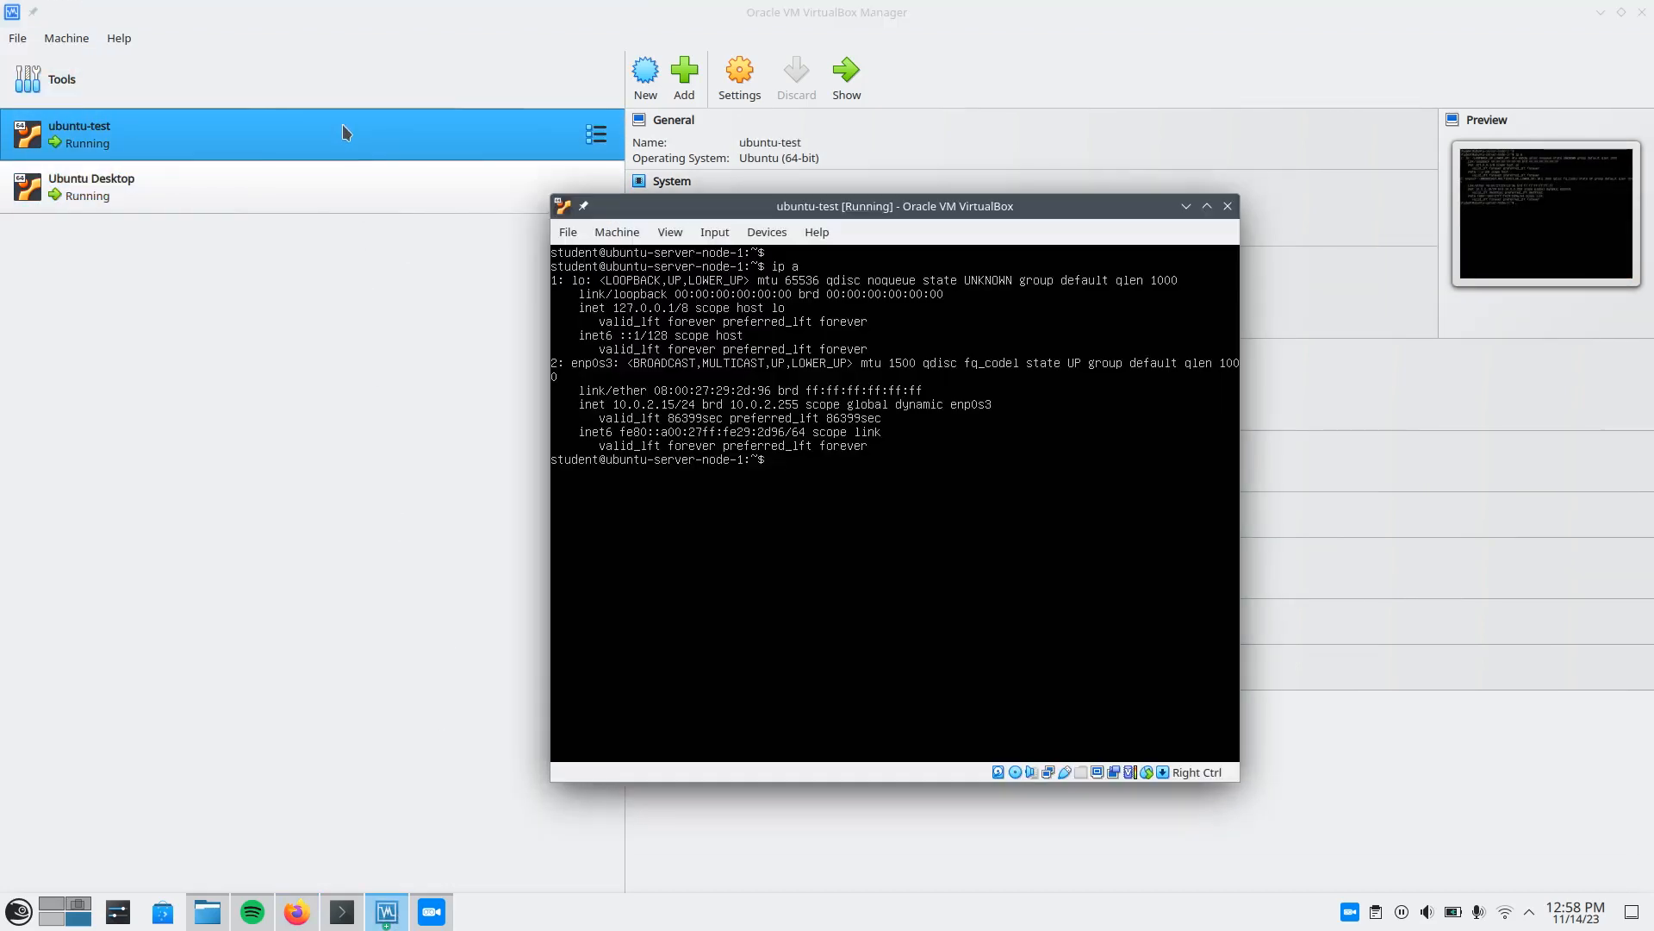
{"action": "left_click", "coordinate": [1228, 205]}
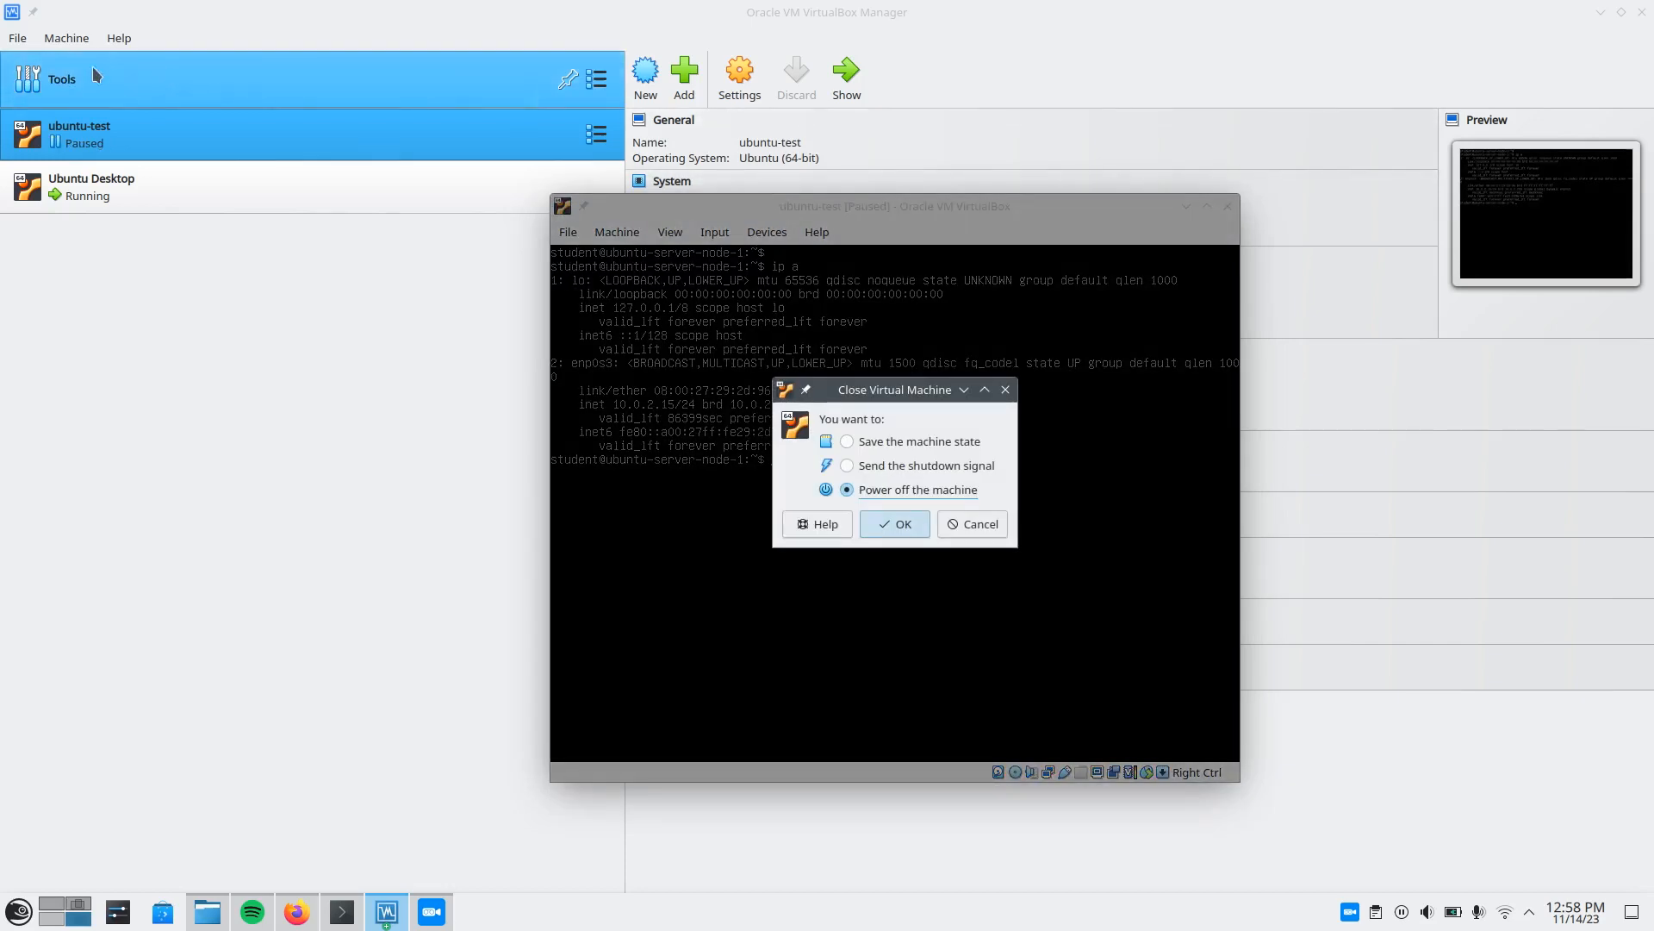
{"action": "left_click", "coordinate": [897, 520]}
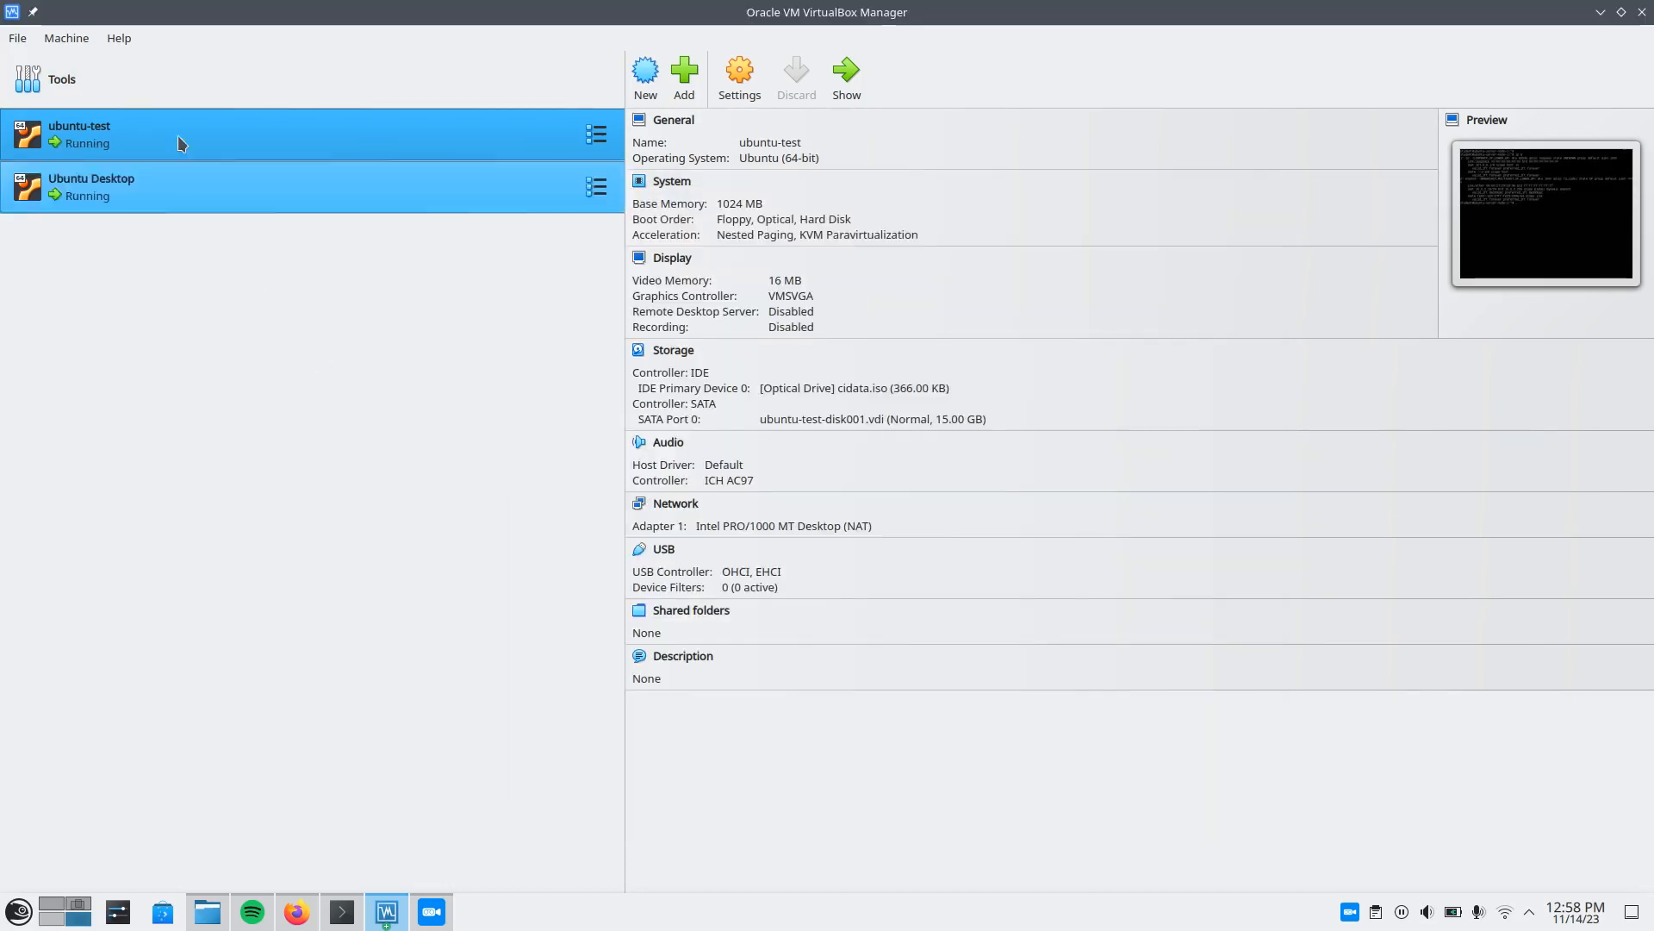
Open the Network Manager's NAT Networks list and examine the general options of NatNetwork, including its IPv4 prefix and DHCP setting.
{"action": "left_click", "coordinate": [17, 38]}
{"action": "mouse_move", "coordinate": [101, 143]}
{"action": "left_click", "coordinate": [273, 190]}
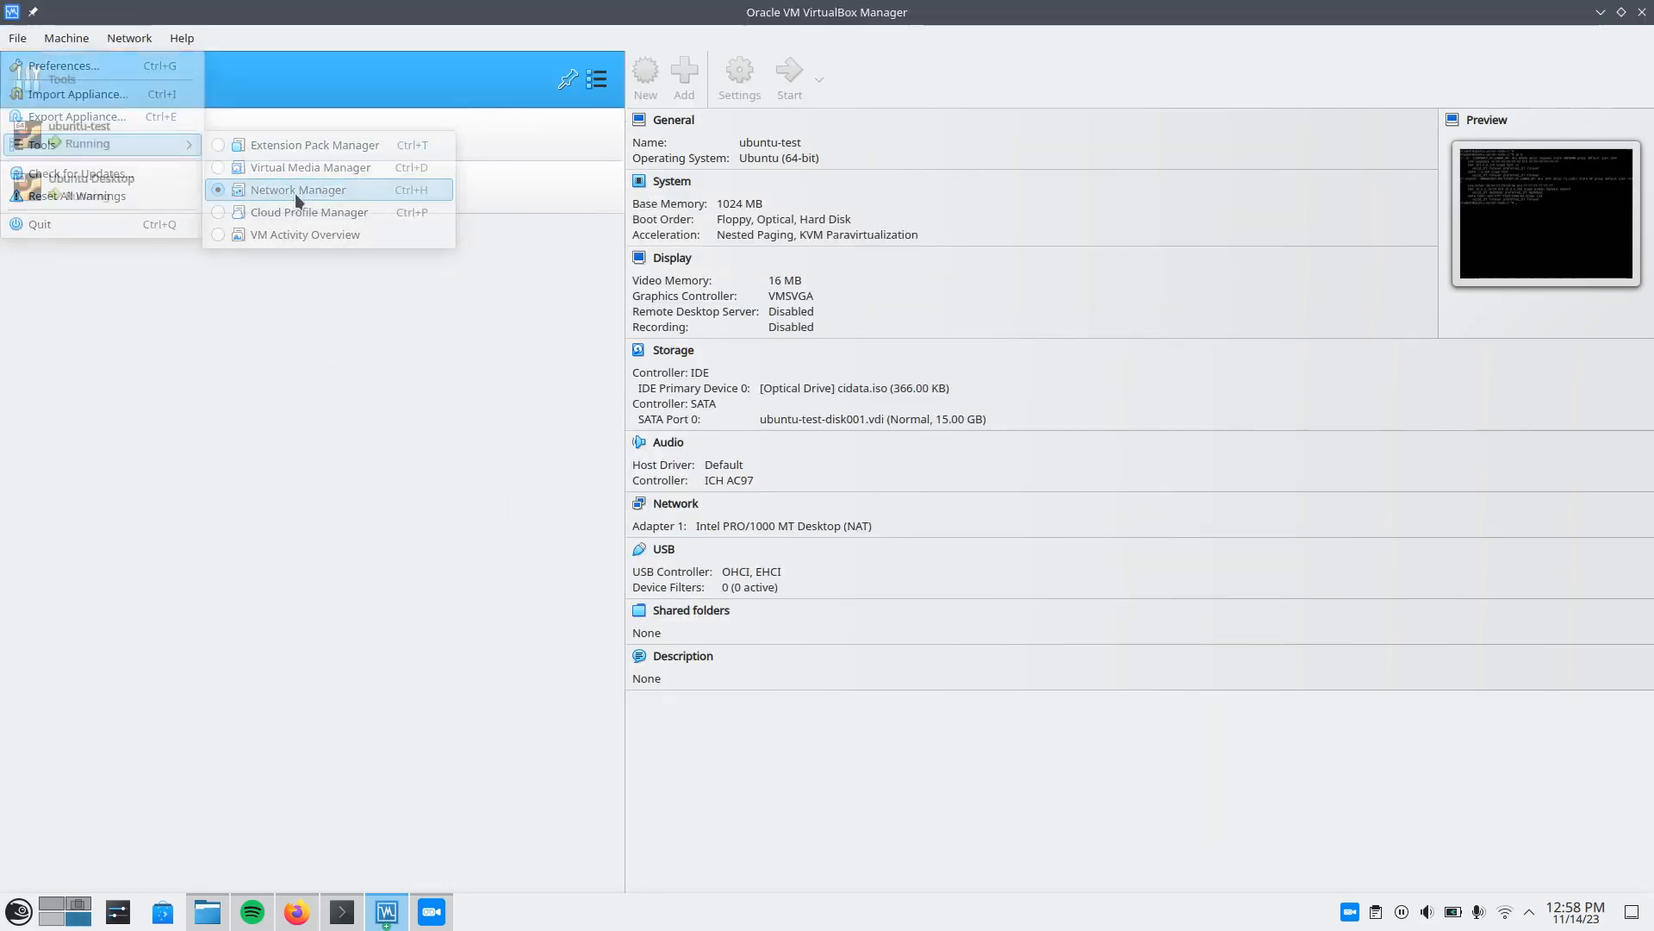
{"action": "left_click", "coordinate": [787, 122]}
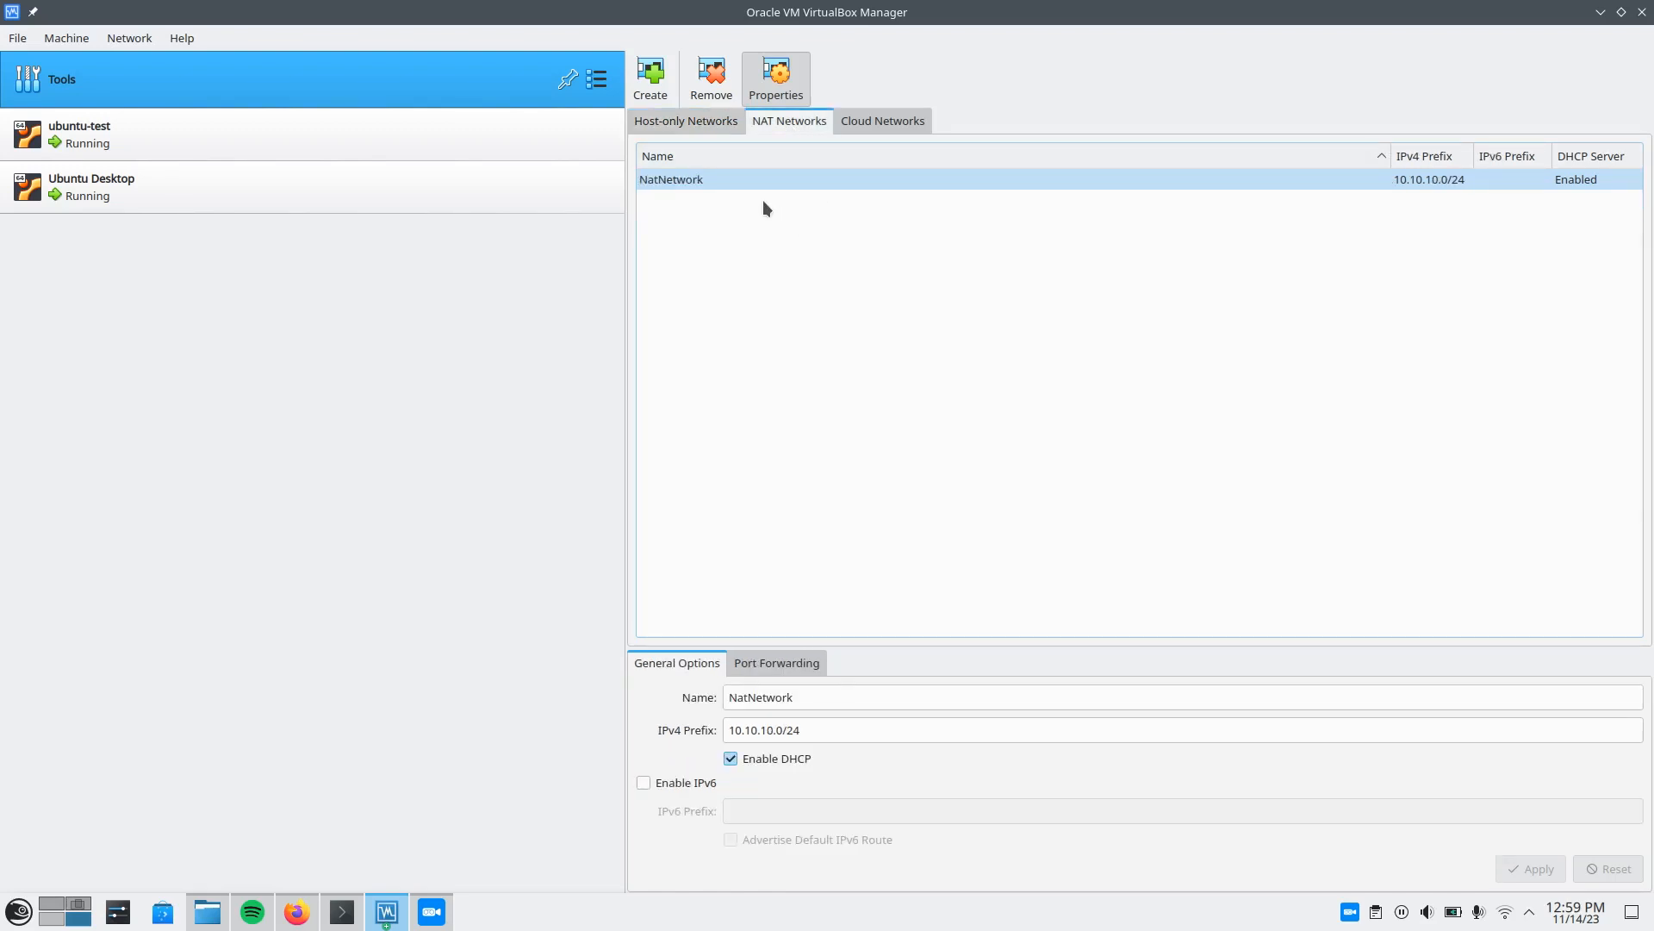
{"action": "mouse_move", "coordinate": [749, 176]}
{"action": "left_click", "coordinate": [987, 186]}
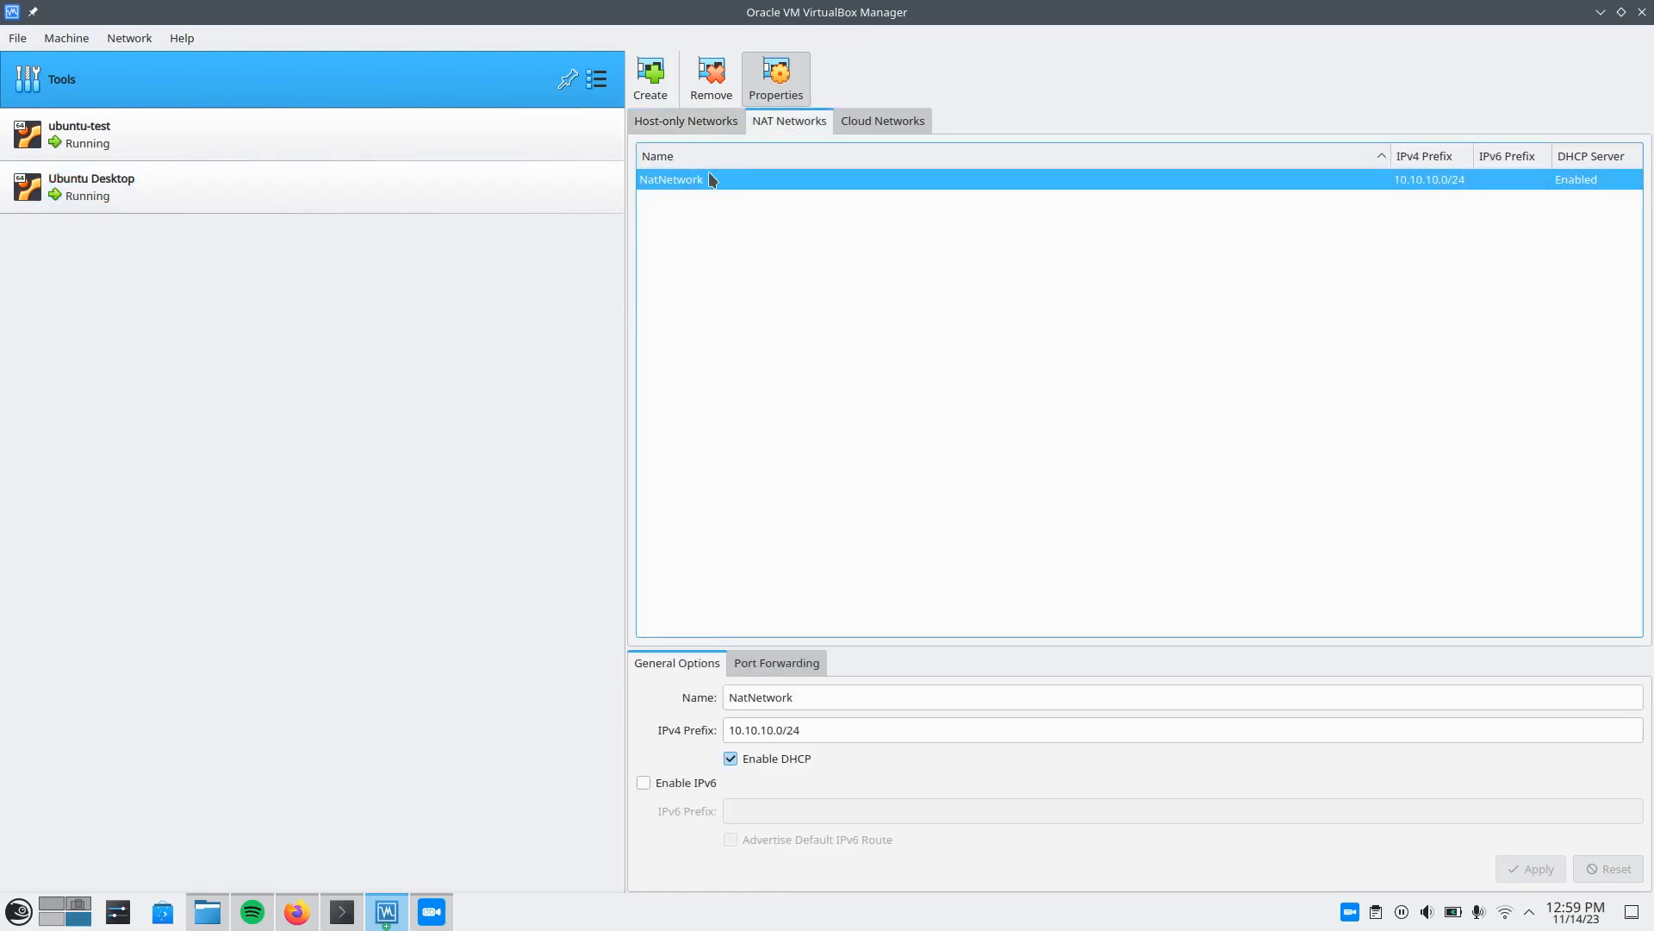
{"action": "left_click", "coordinate": [845, 775]}
{"action": "left_click", "coordinate": [852, 759]}
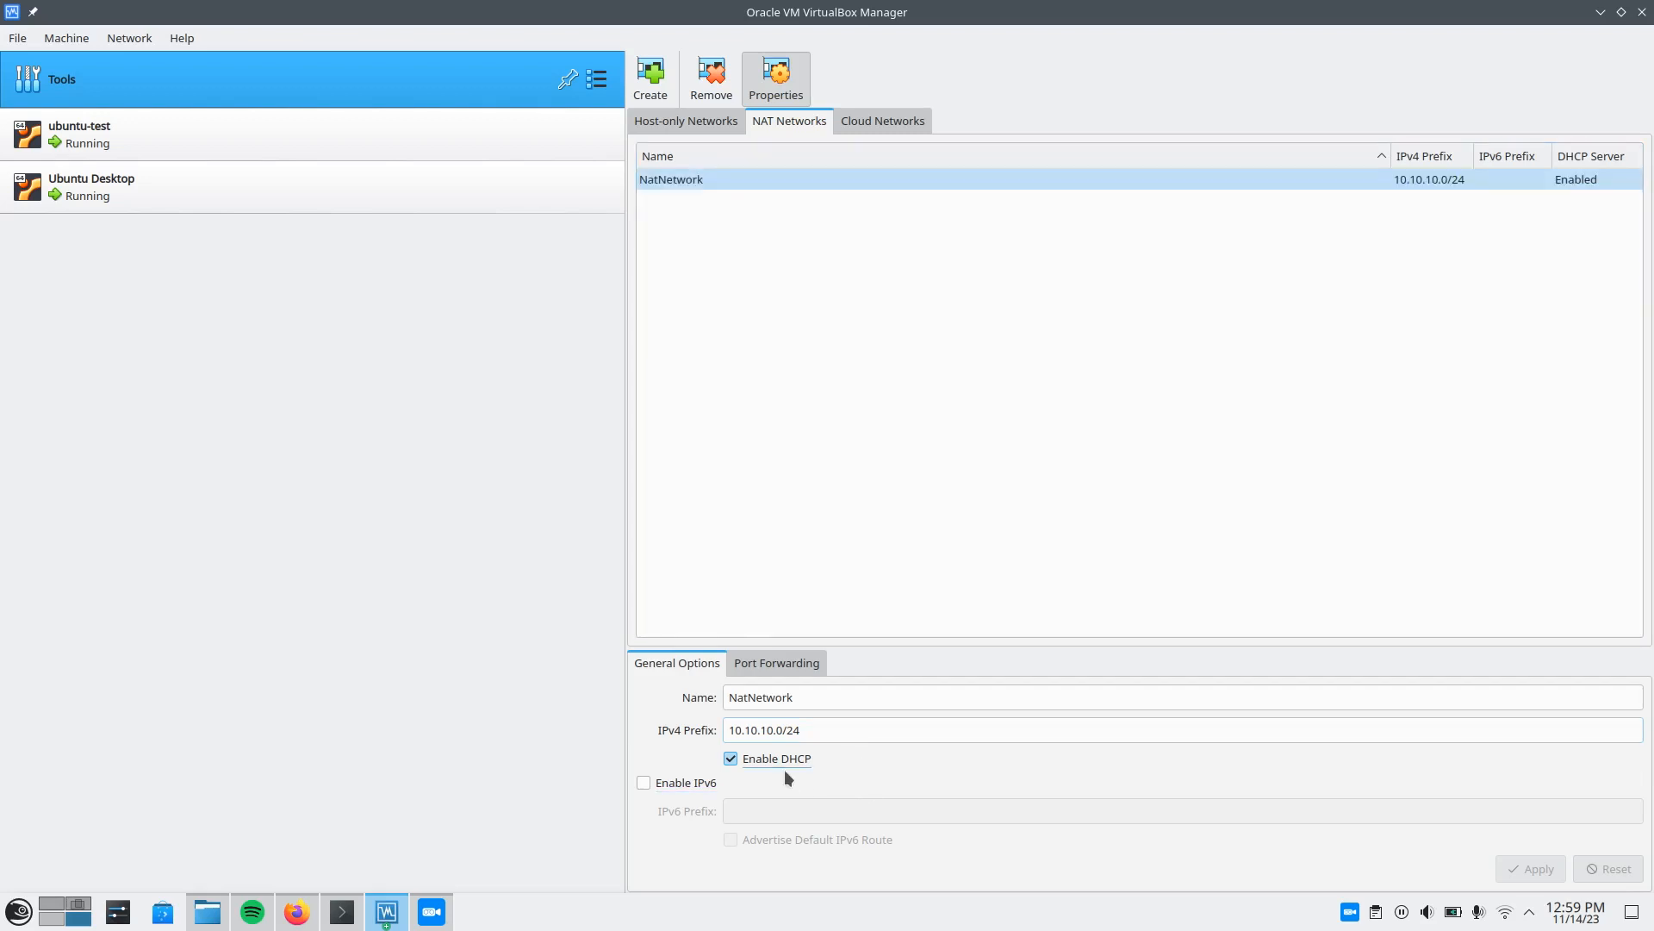
{"action": "left_click", "coordinate": [746, 409]}
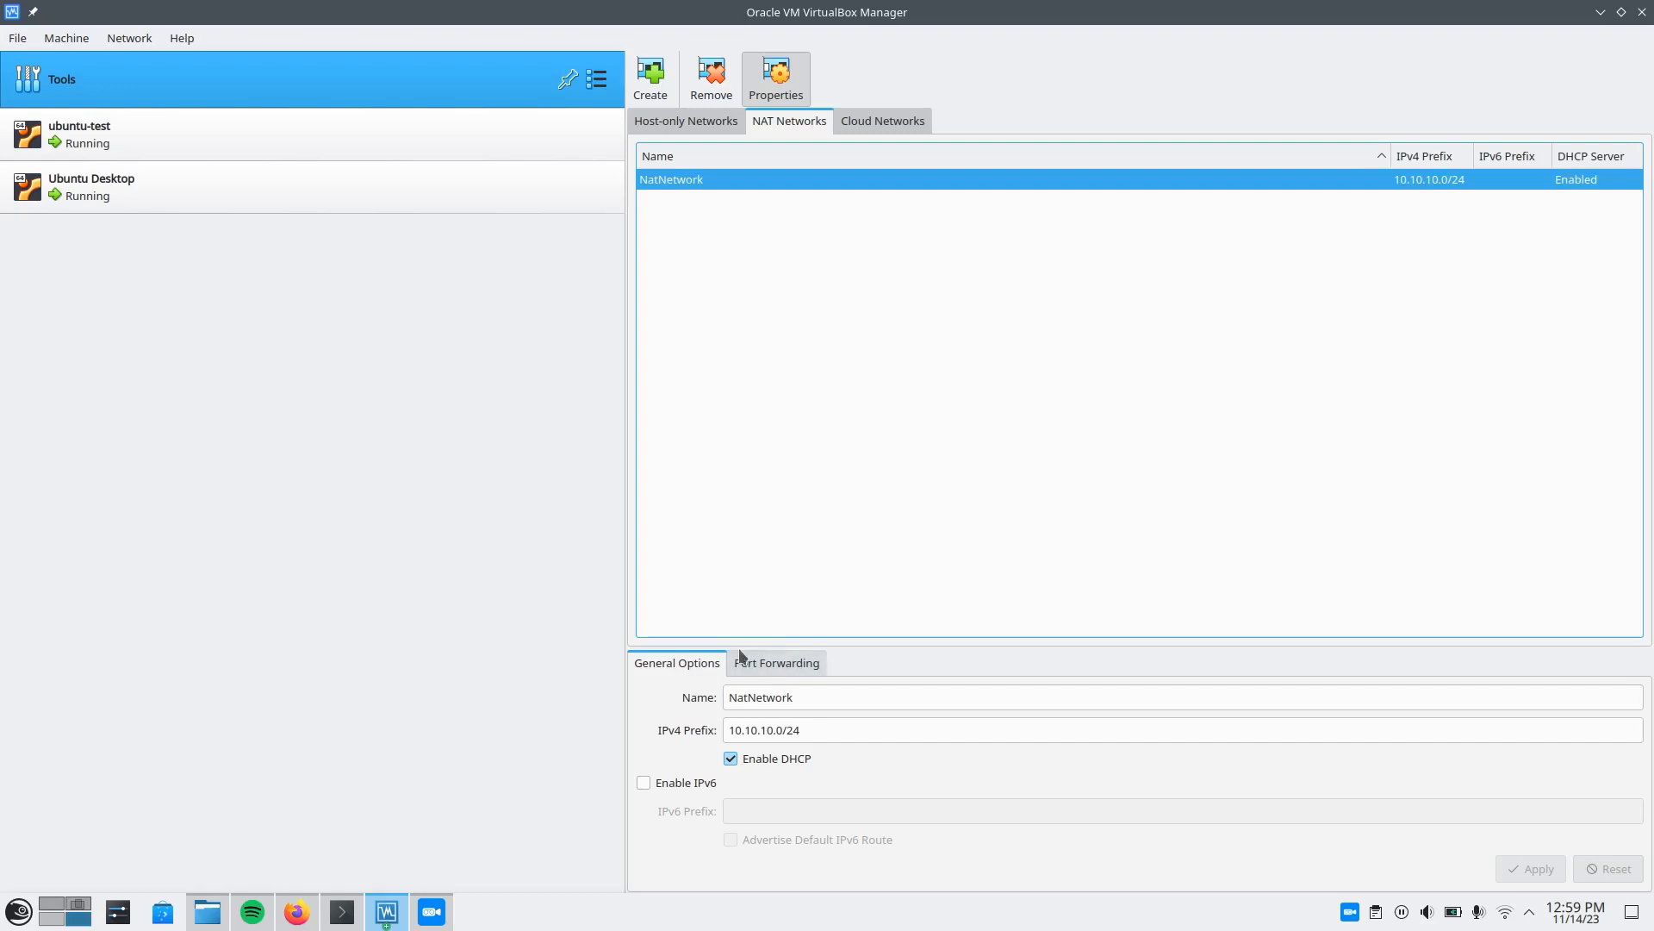
Attach Adapter 1 of the ubuntu-test VM to the NAT Network named NatNetwork and save its settings.
{"action": "left_click", "coordinate": [209, 143]}
{"action": "right_click", "coordinate": [210, 143]}
{"action": "left_click", "coordinate": [282, 159]}
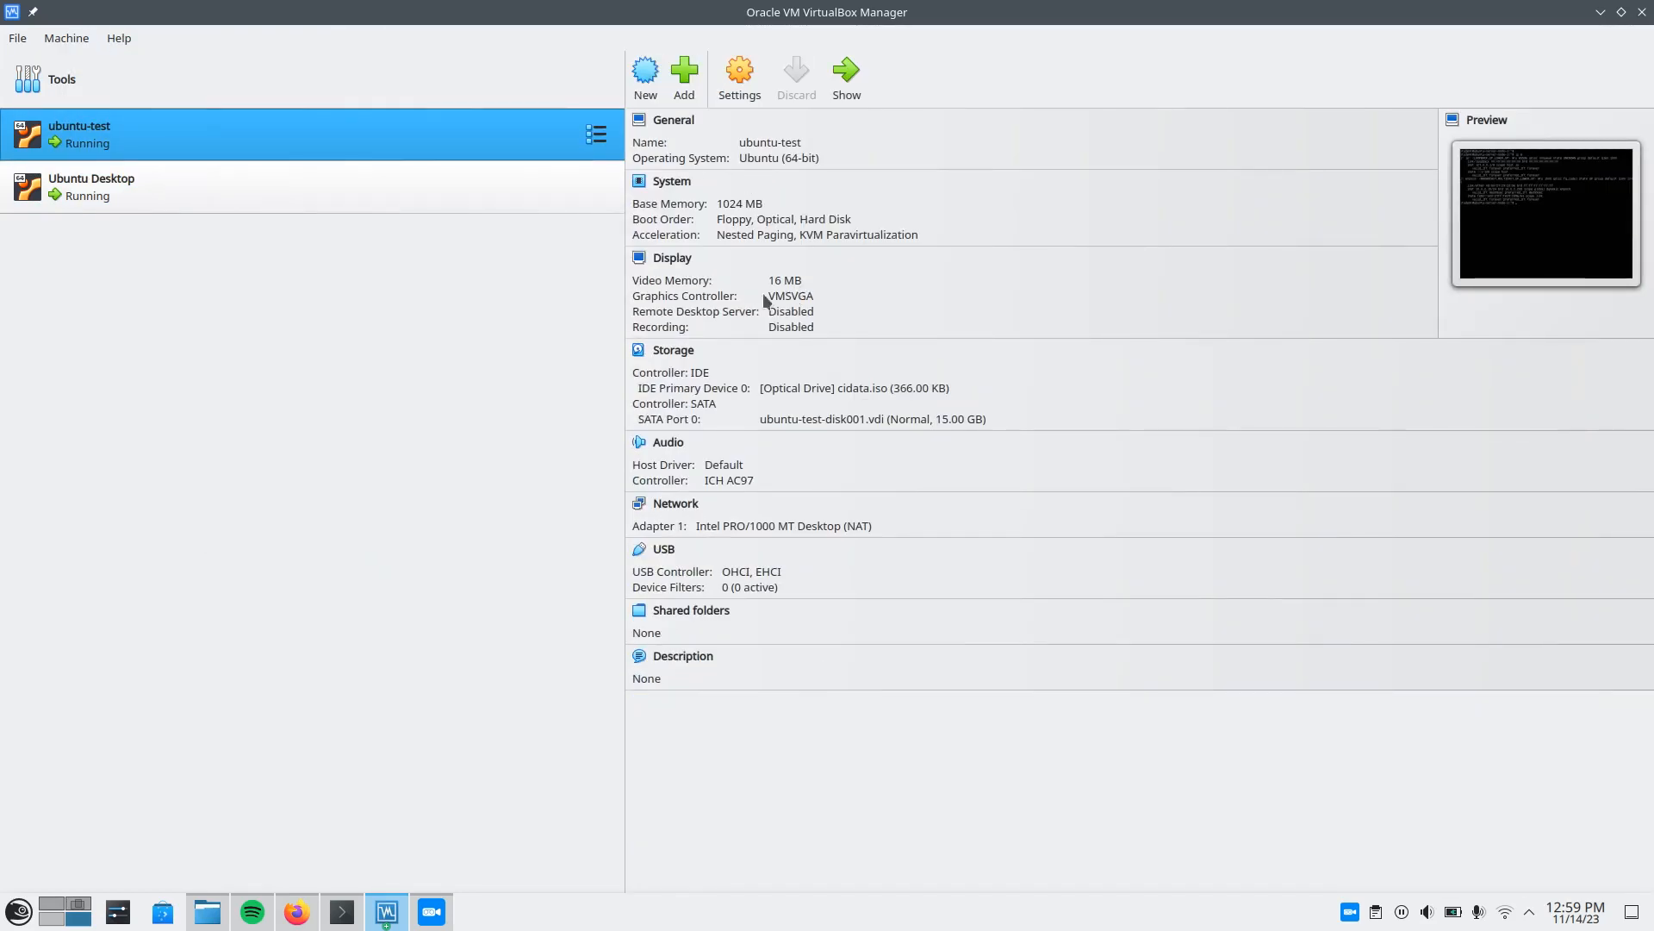
{"action": "left_click", "coordinate": [582, 364]}
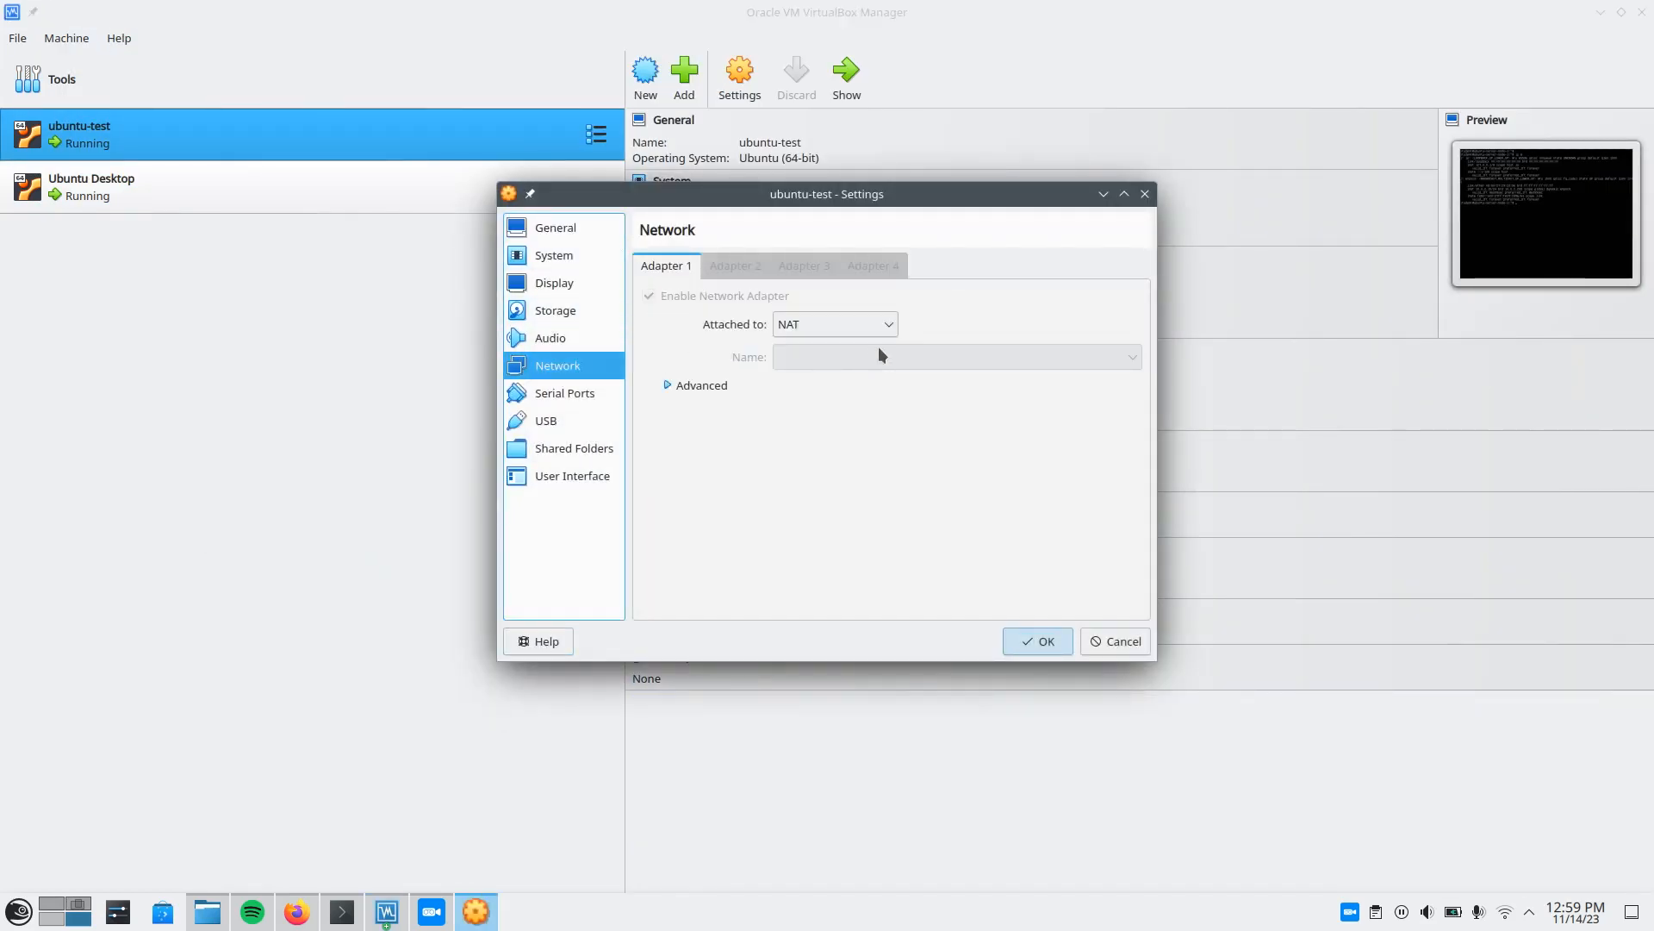
{"action": "left_click", "coordinate": [812, 324]}
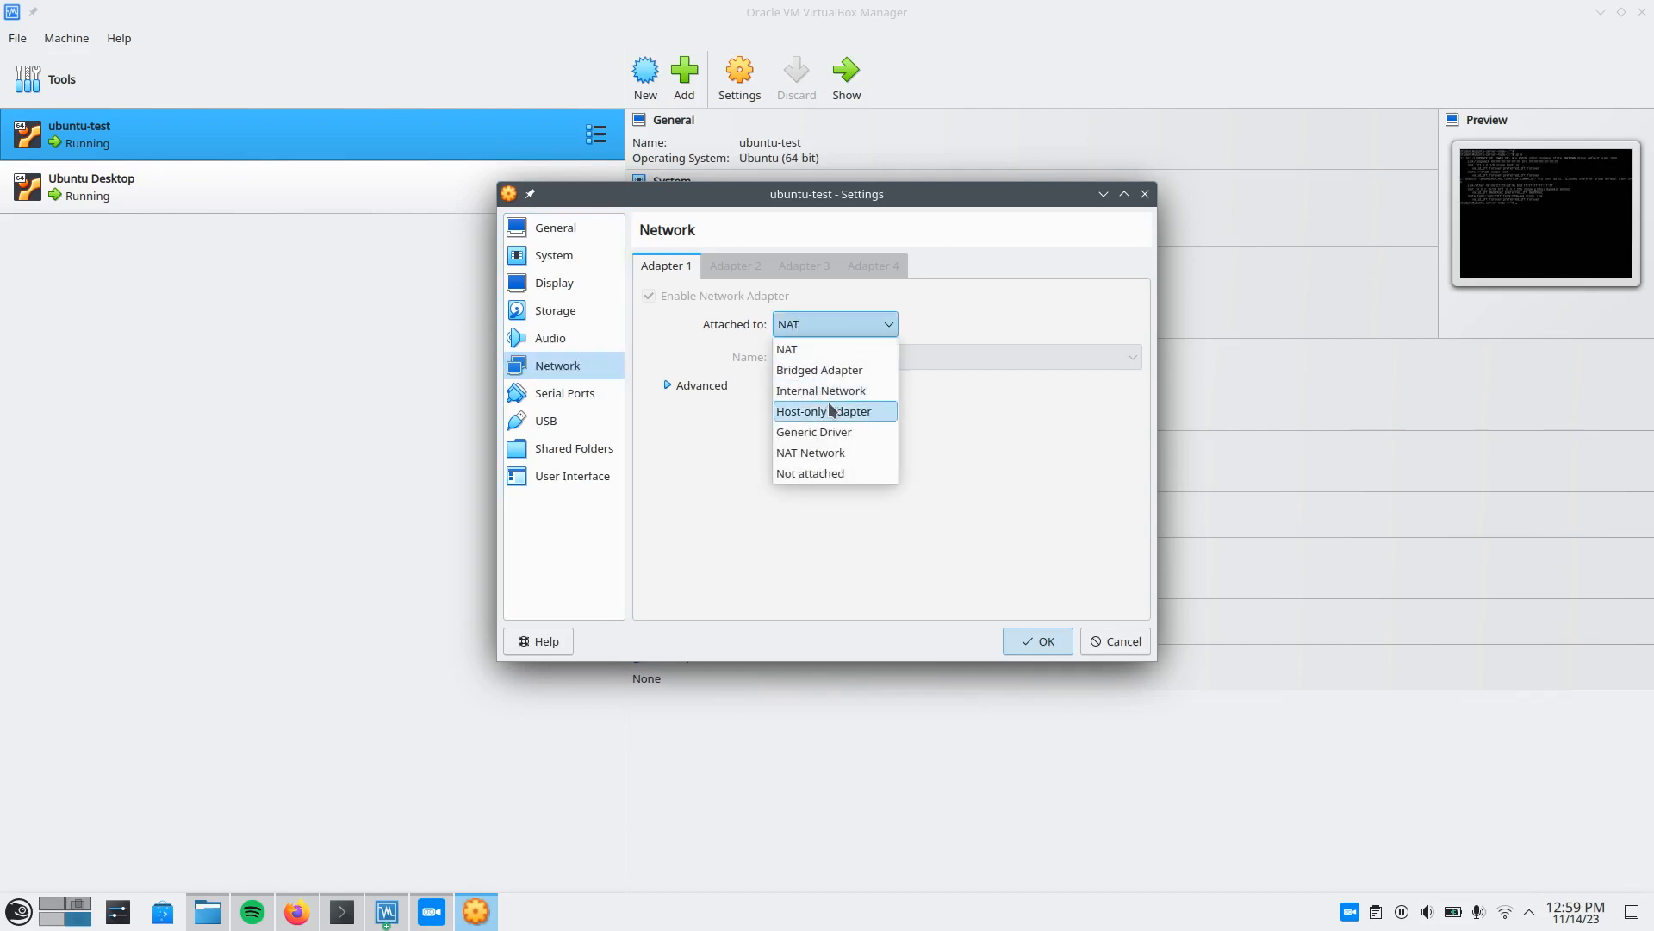
{"action": "left_click", "coordinate": [832, 453]}
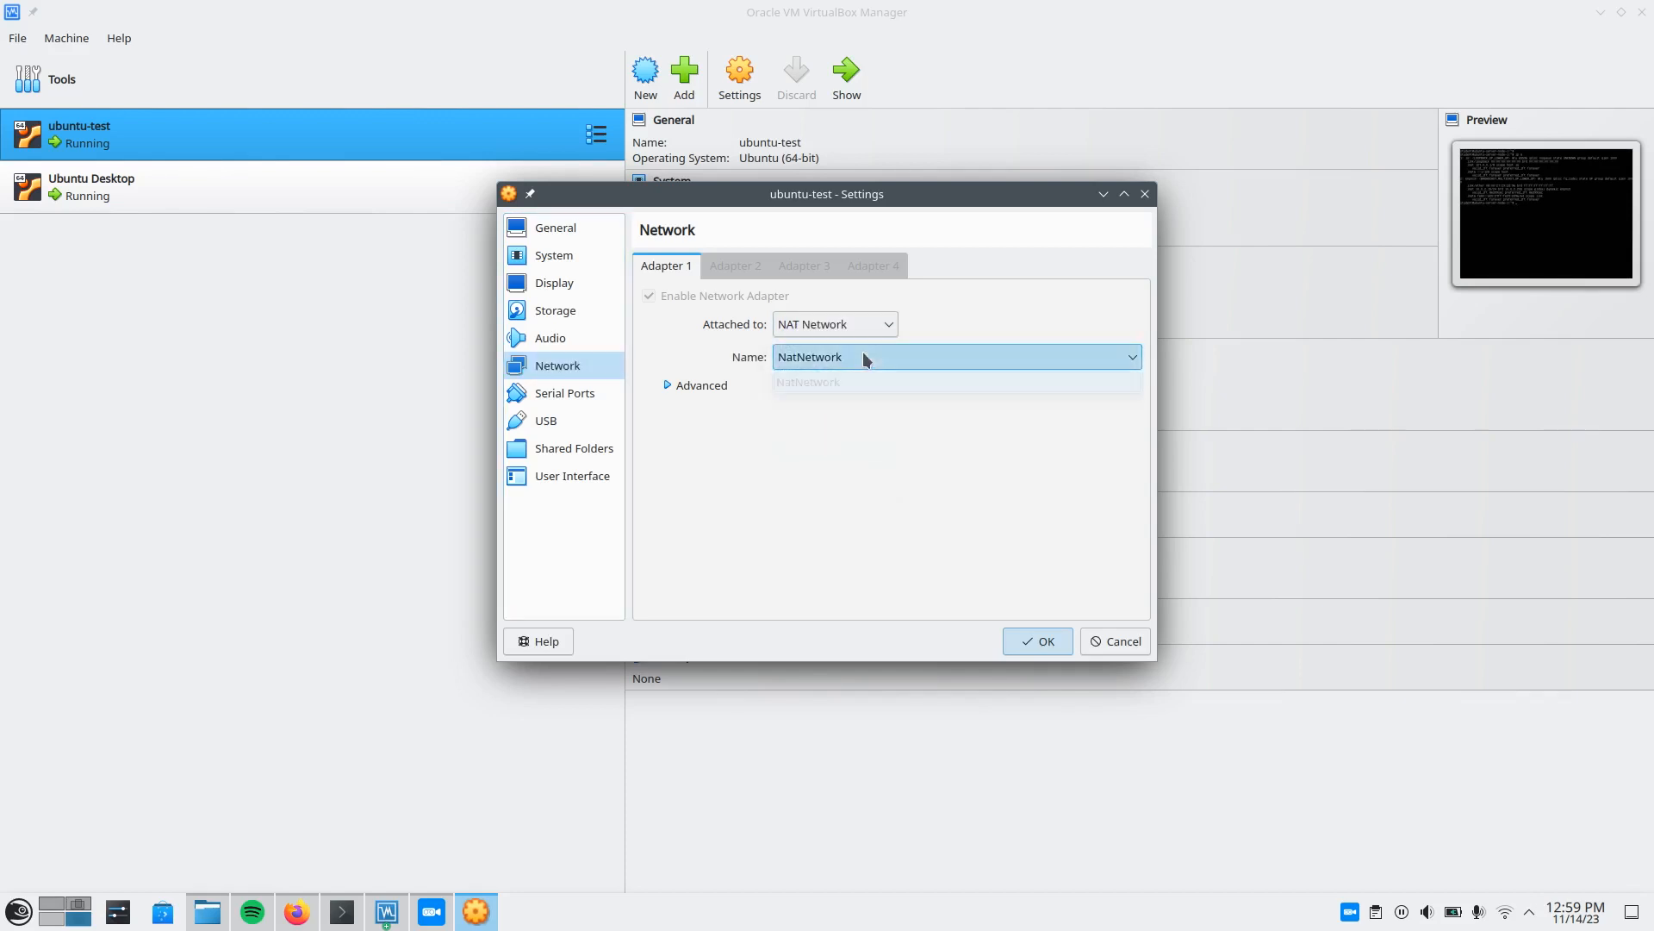
{"action": "left_click", "coordinate": [1042, 641]}
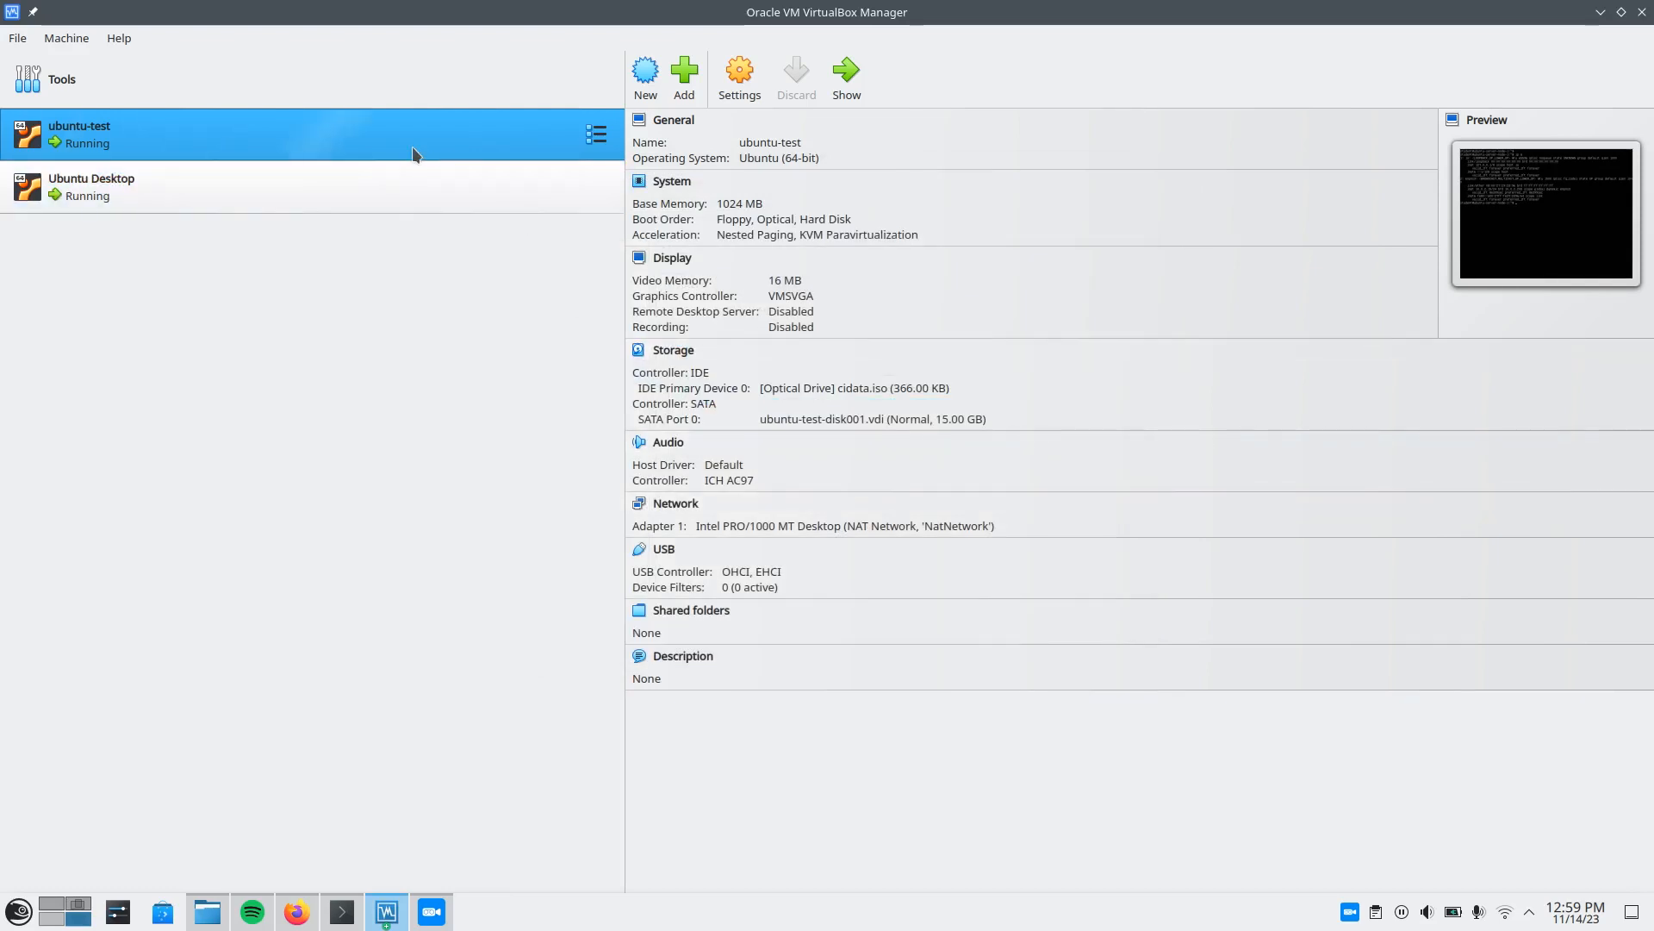
In the ubuntu-test console, run "sudo netplan apply" and list the interface addresses with "ip a".
{"action": "double_click", "coordinate": [386, 132]}
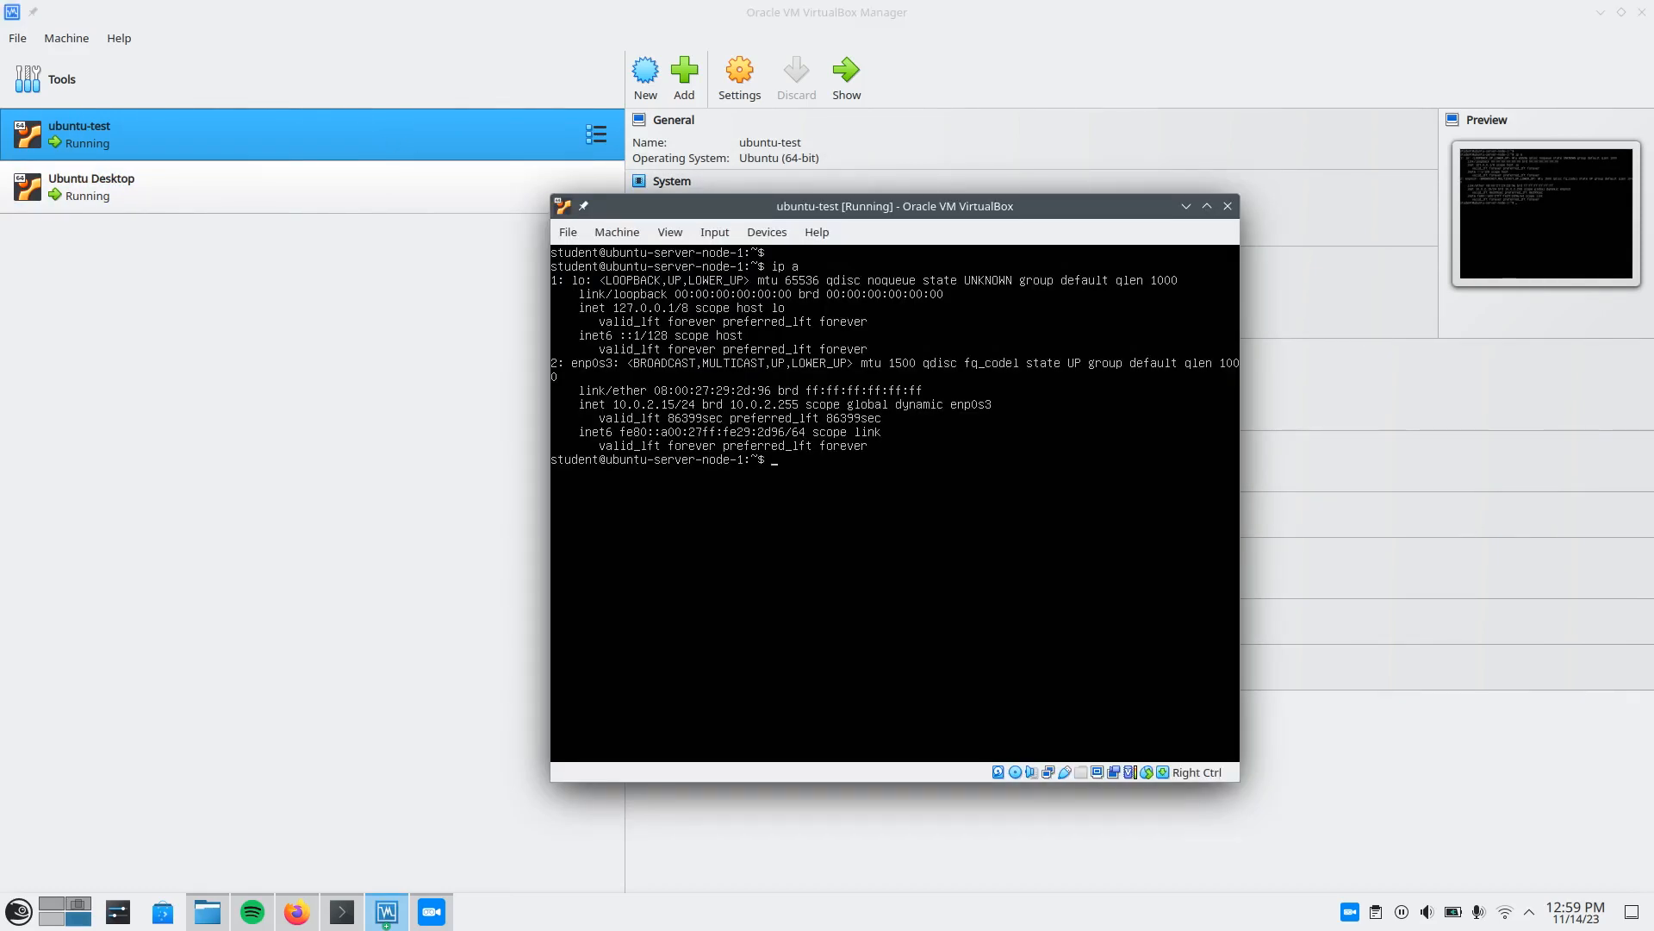
{"action": "key", "text": "Up"}
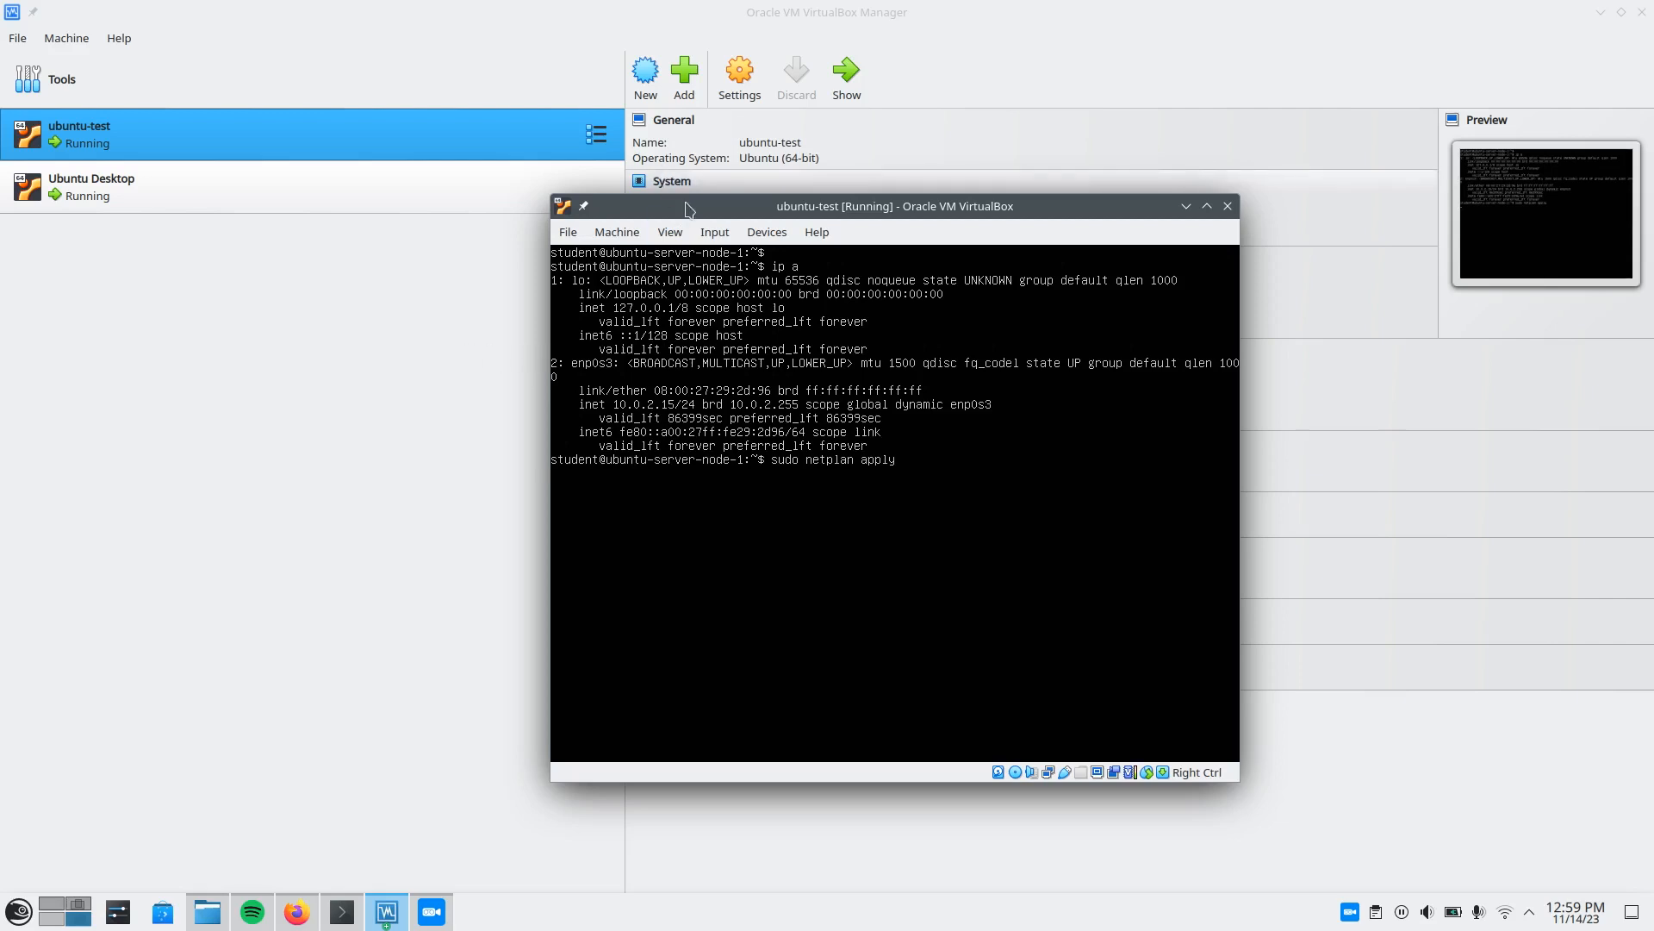
{"action": "key", "text": "ctrl+l"}
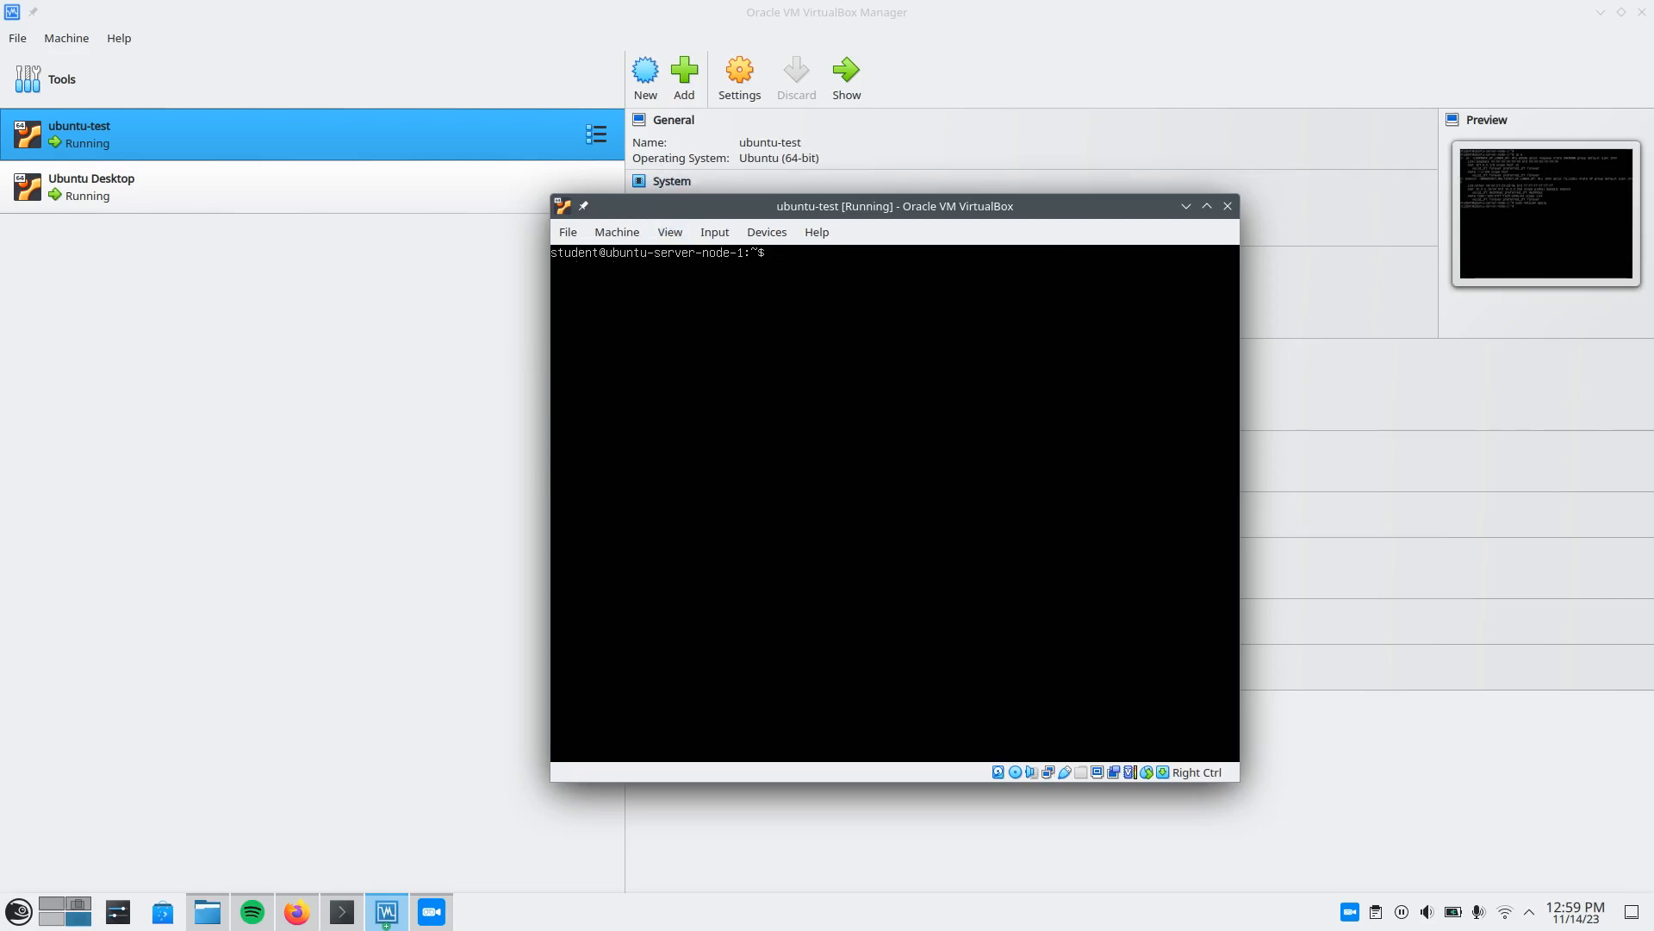
{"action": "type", "text": "ip a"}
{"action": "key", "text": "Return"}
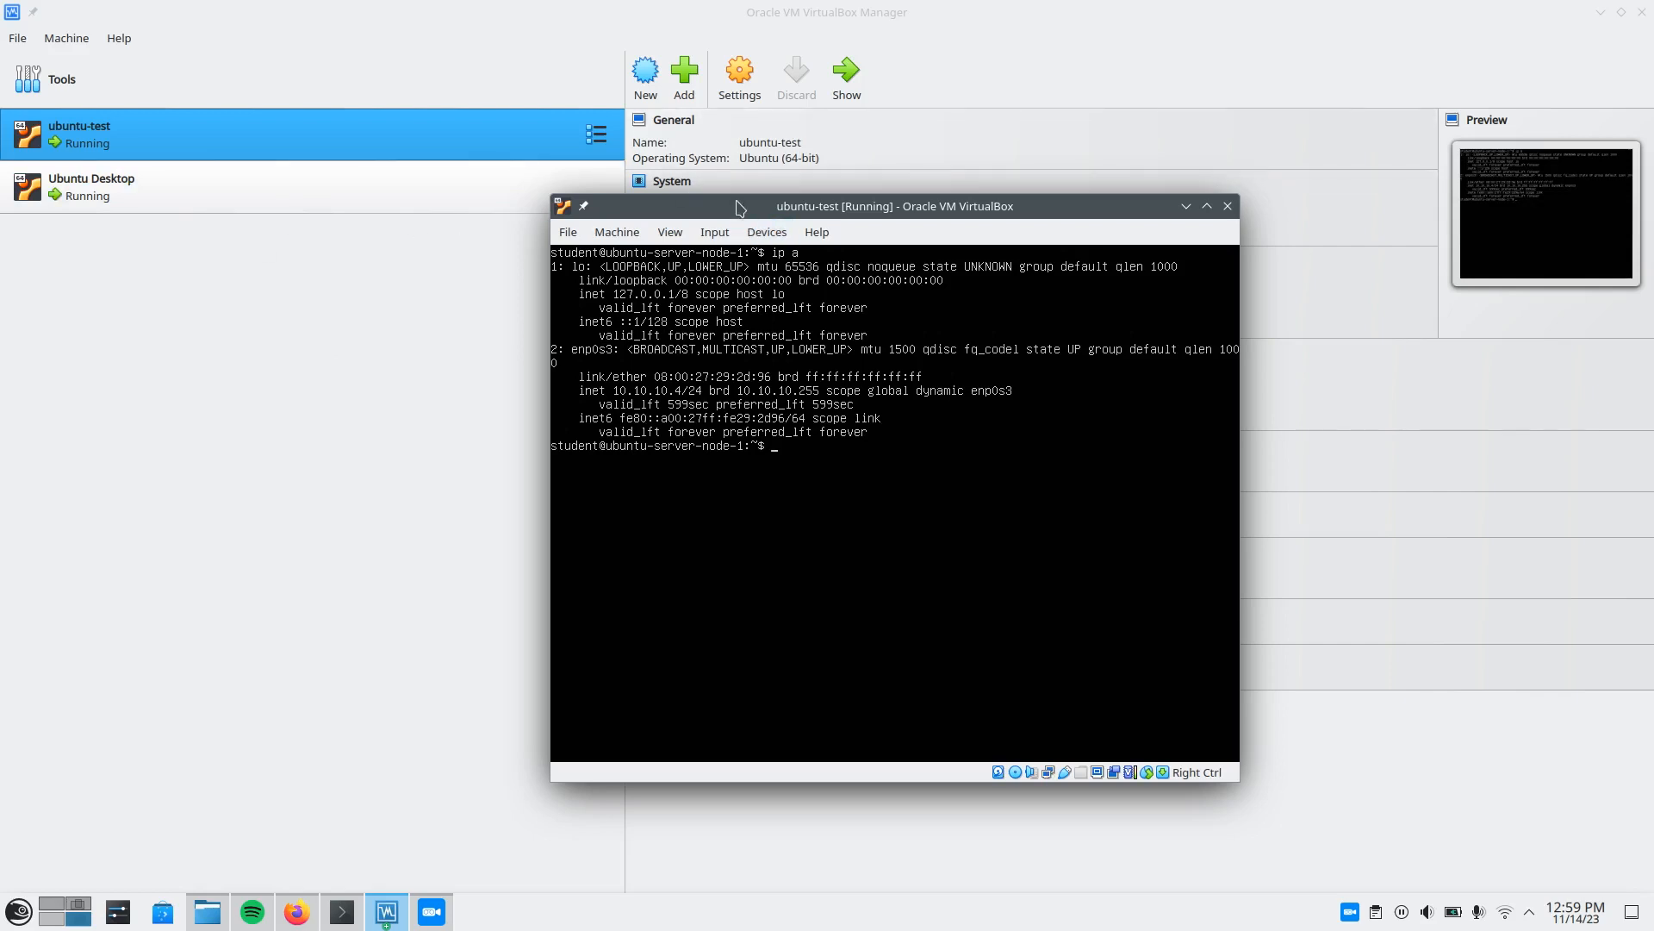
{"action": "left_click_drag", "start_coordinate": [736, 201], "coordinate": [797, 235]}
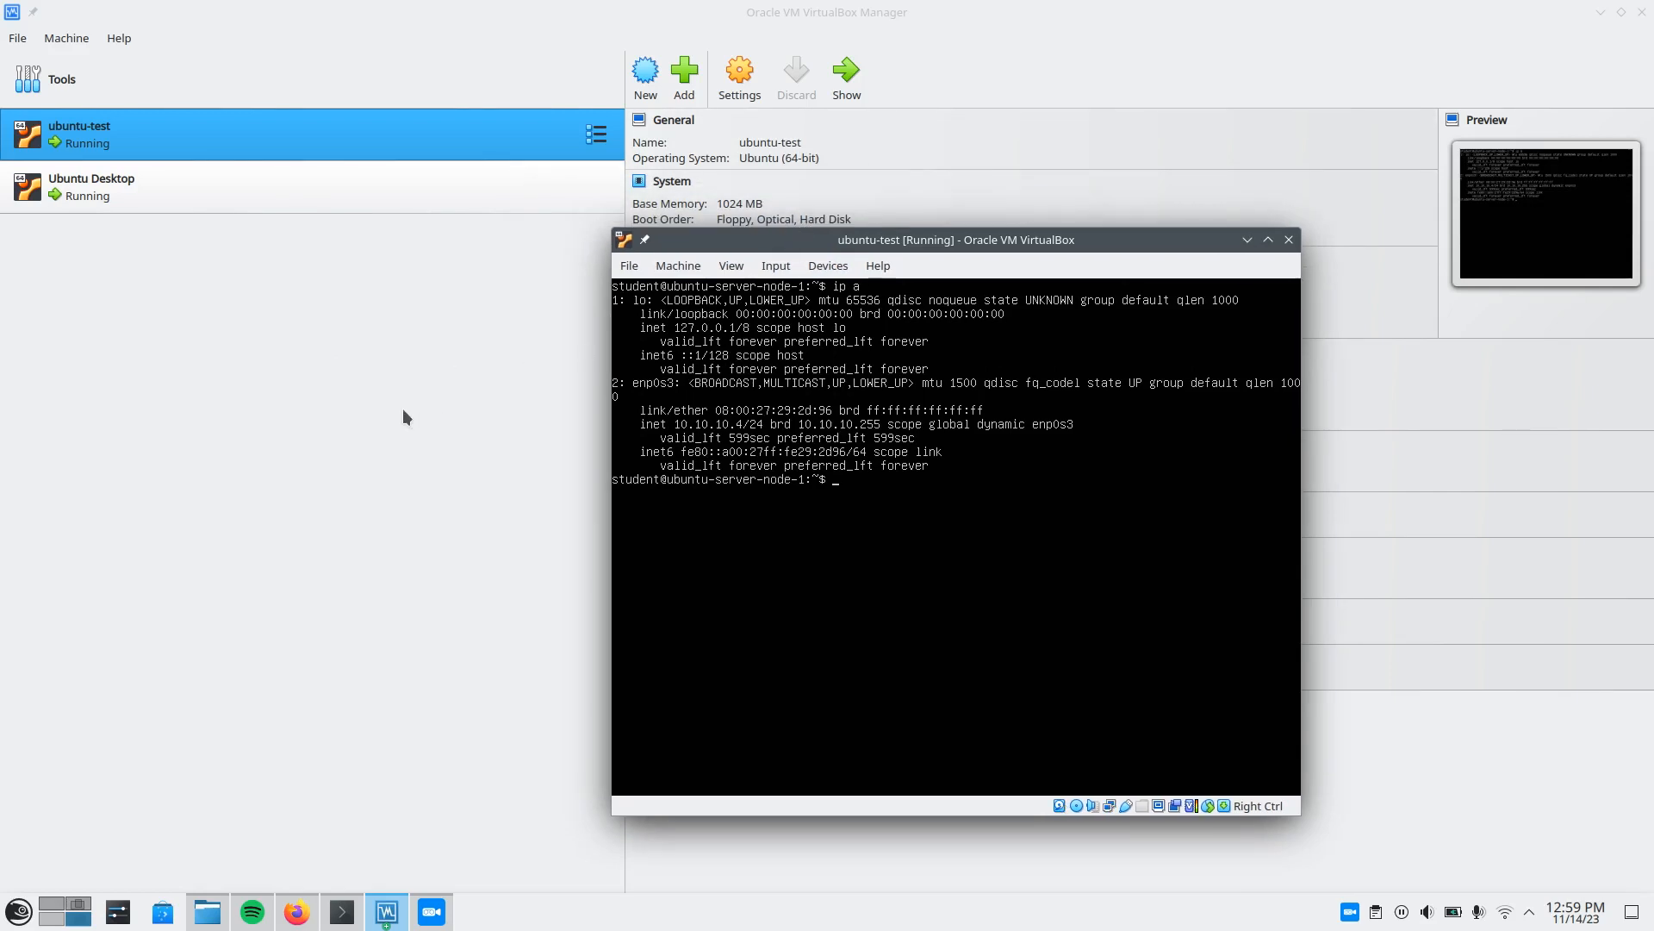
Open the Ubuntu Desktop VM and attach its Adapter 1 to the NAT Network named NatNetwork.
{"action": "left_click", "coordinate": [155, 273]}
{"action": "double_click", "coordinate": [153, 196]}
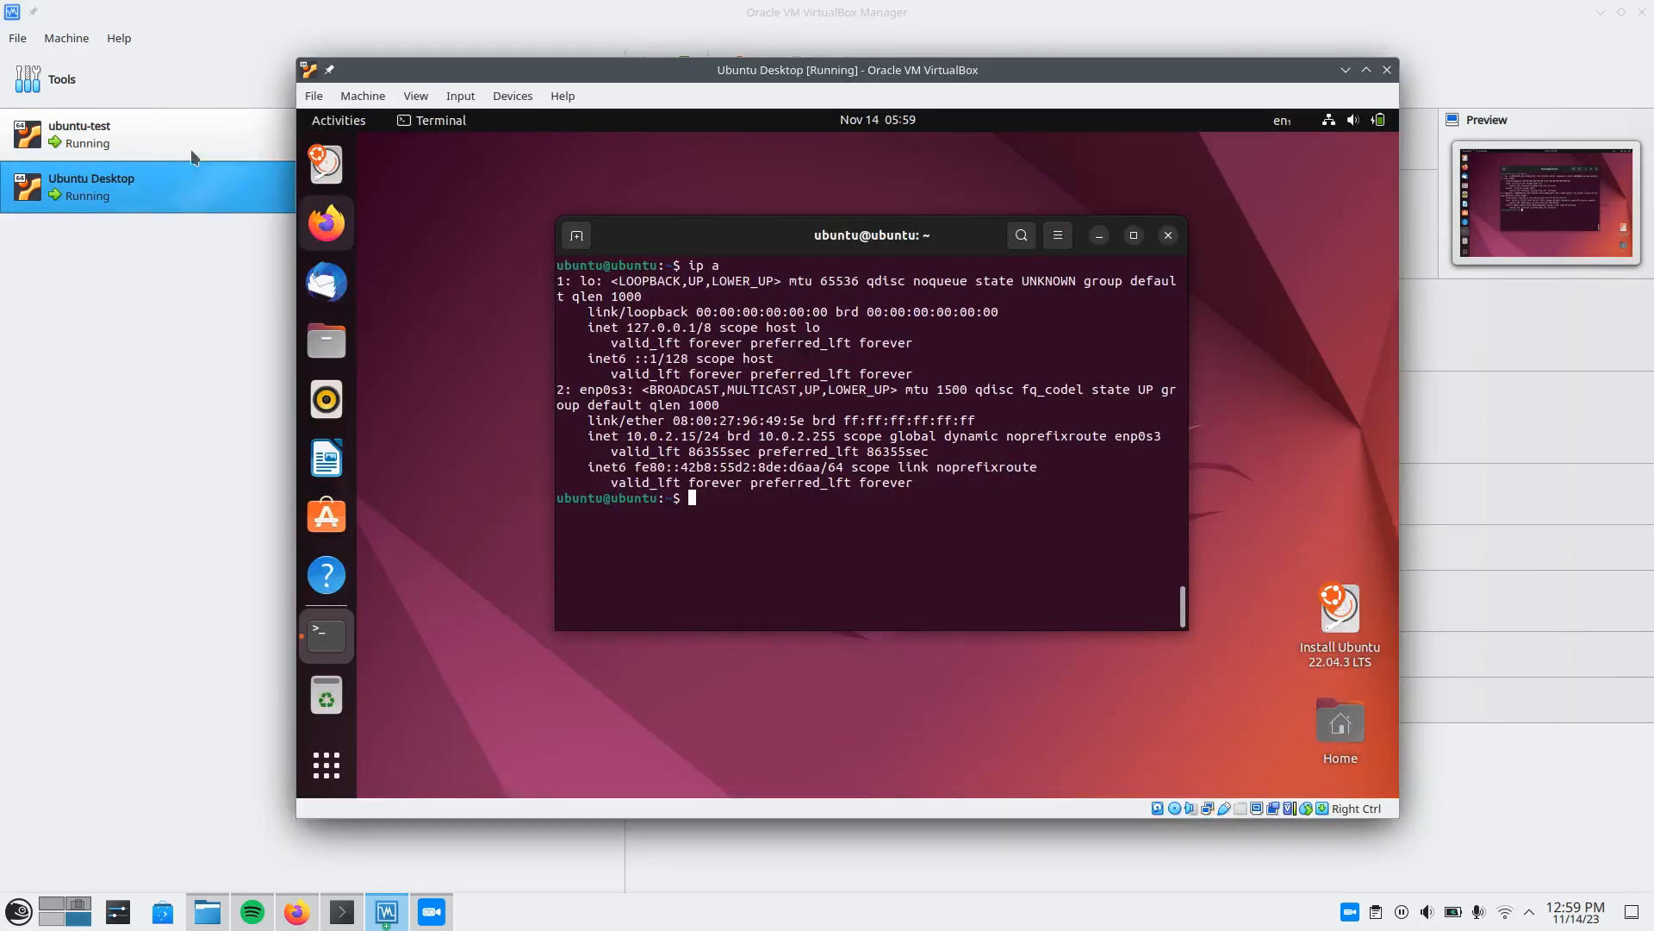
{"action": "left_click", "coordinate": [365, 95]}
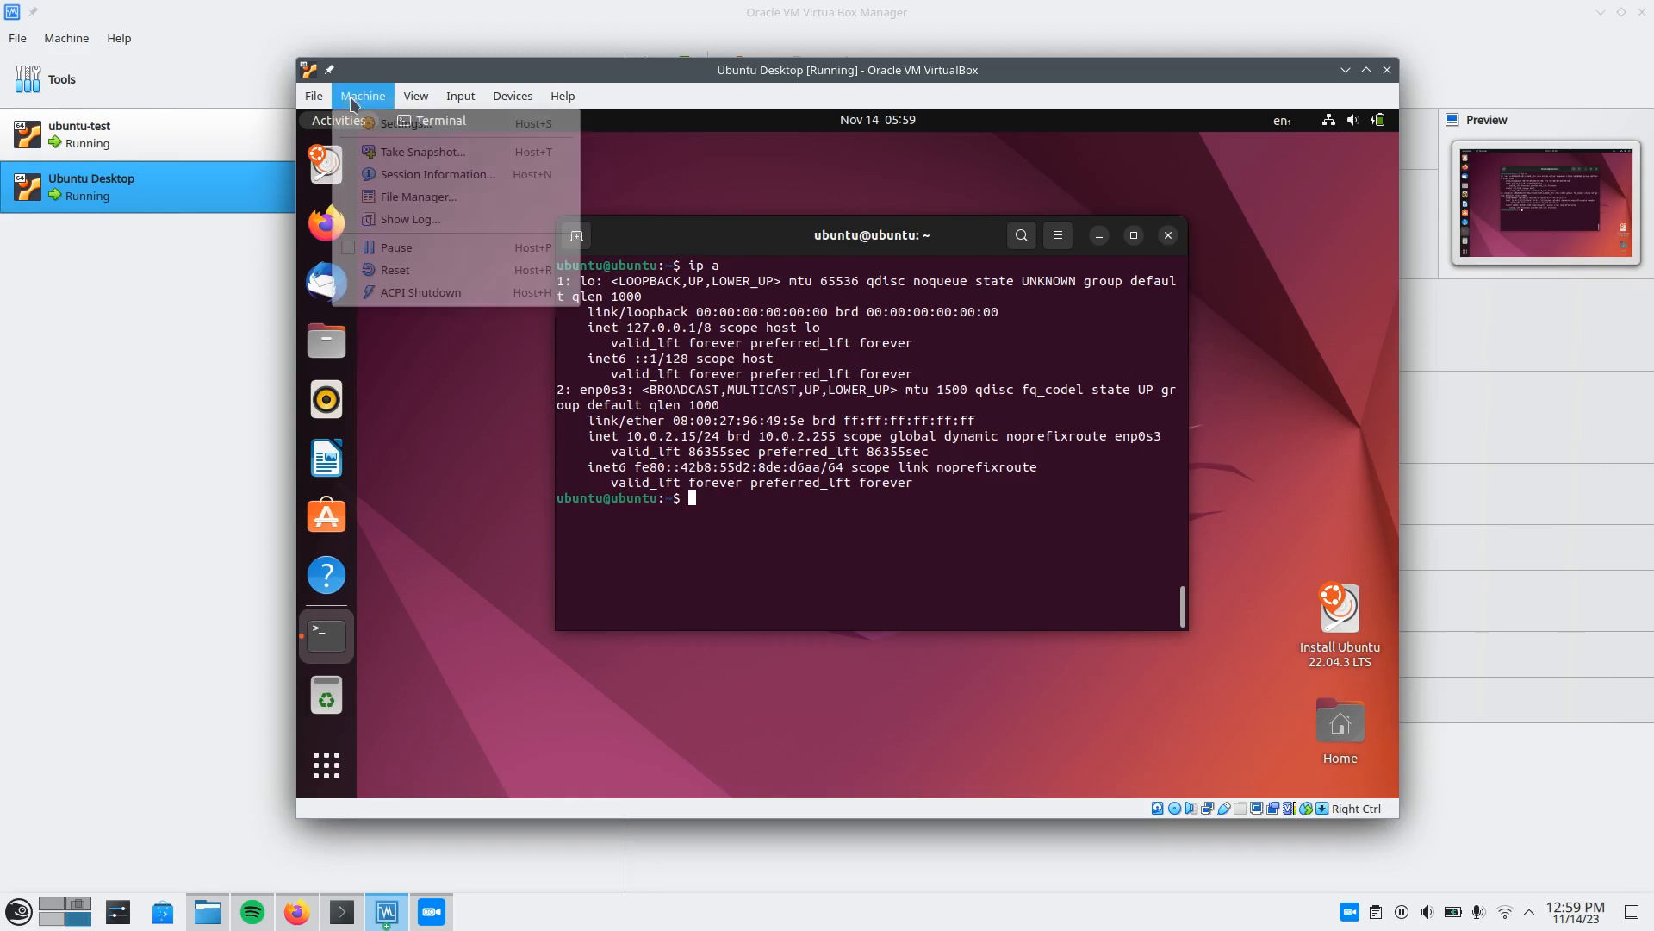
{"action": "left_click", "coordinate": [401, 124]}
{"action": "left_click", "coordinate": [606, 368]}
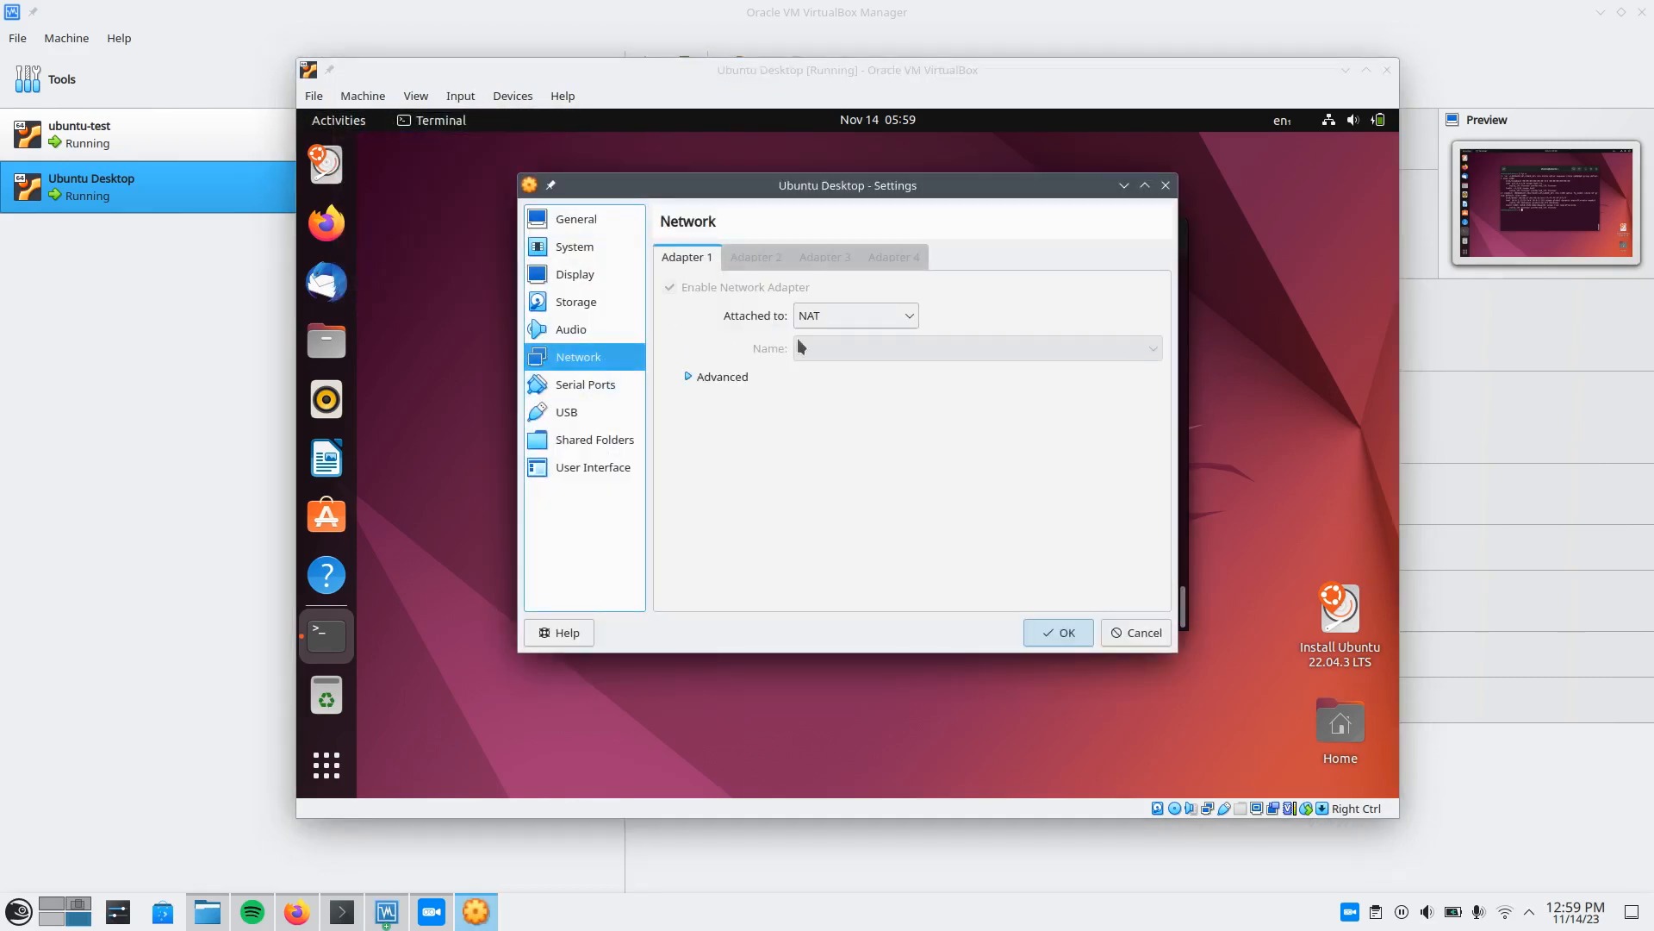
{"action": "left_click", "coordinate": [835, 317]}
{"action": "left_click", "coordinate": [853, 443]}
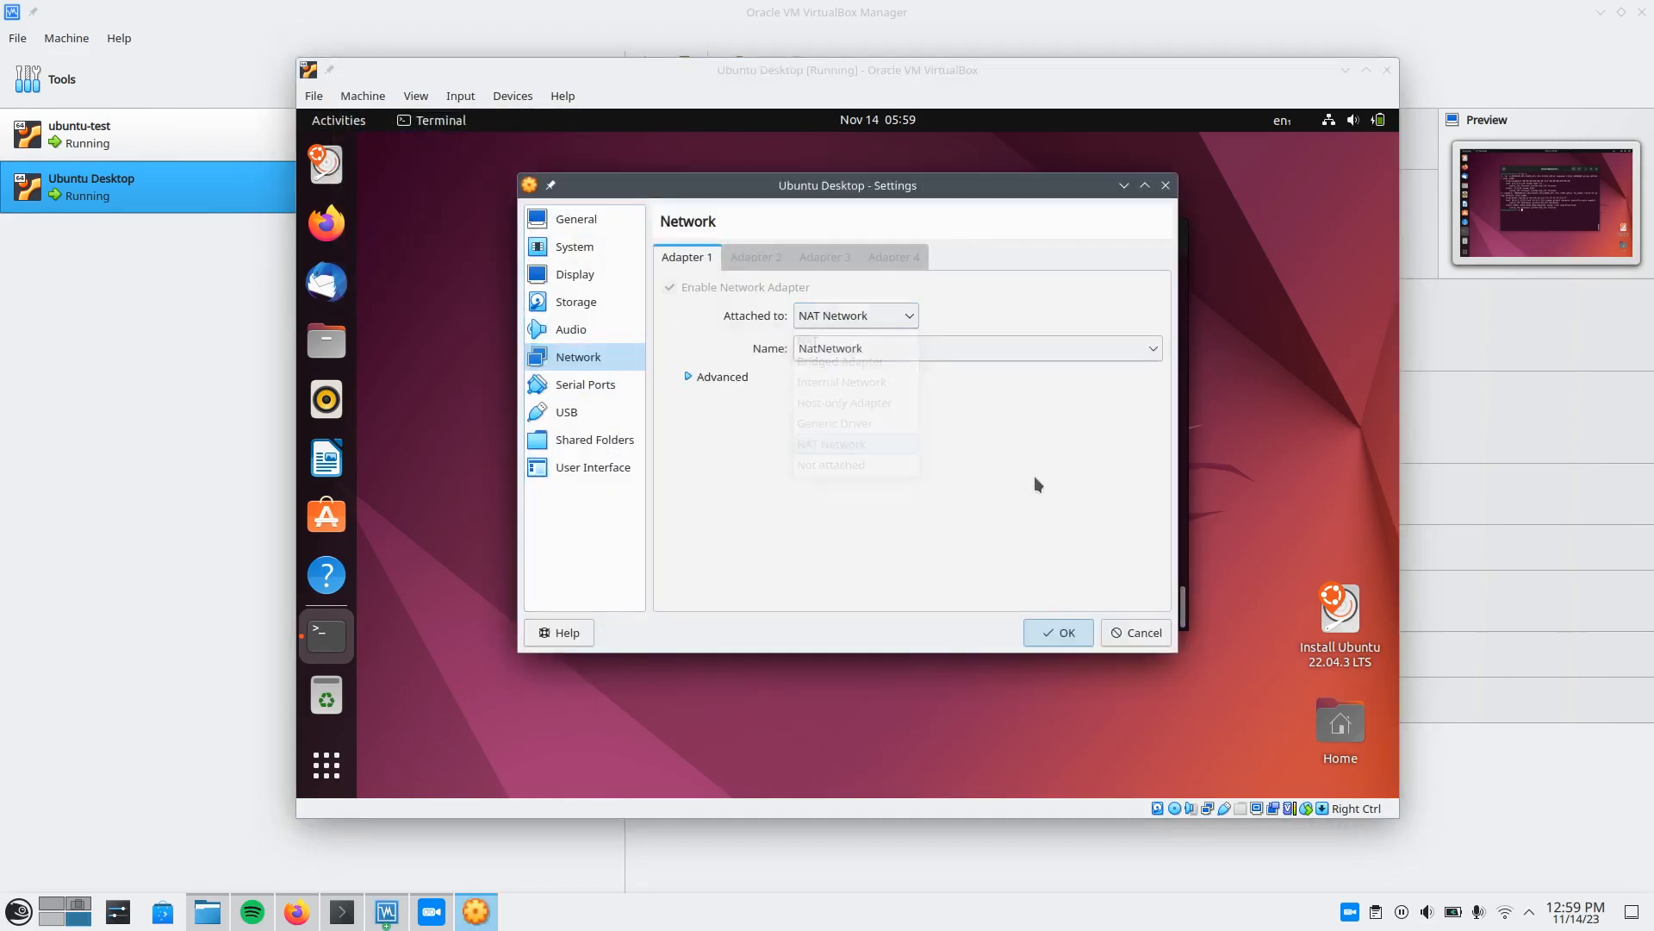
{"action": "left_click", "coordinate": [1062, 631]}
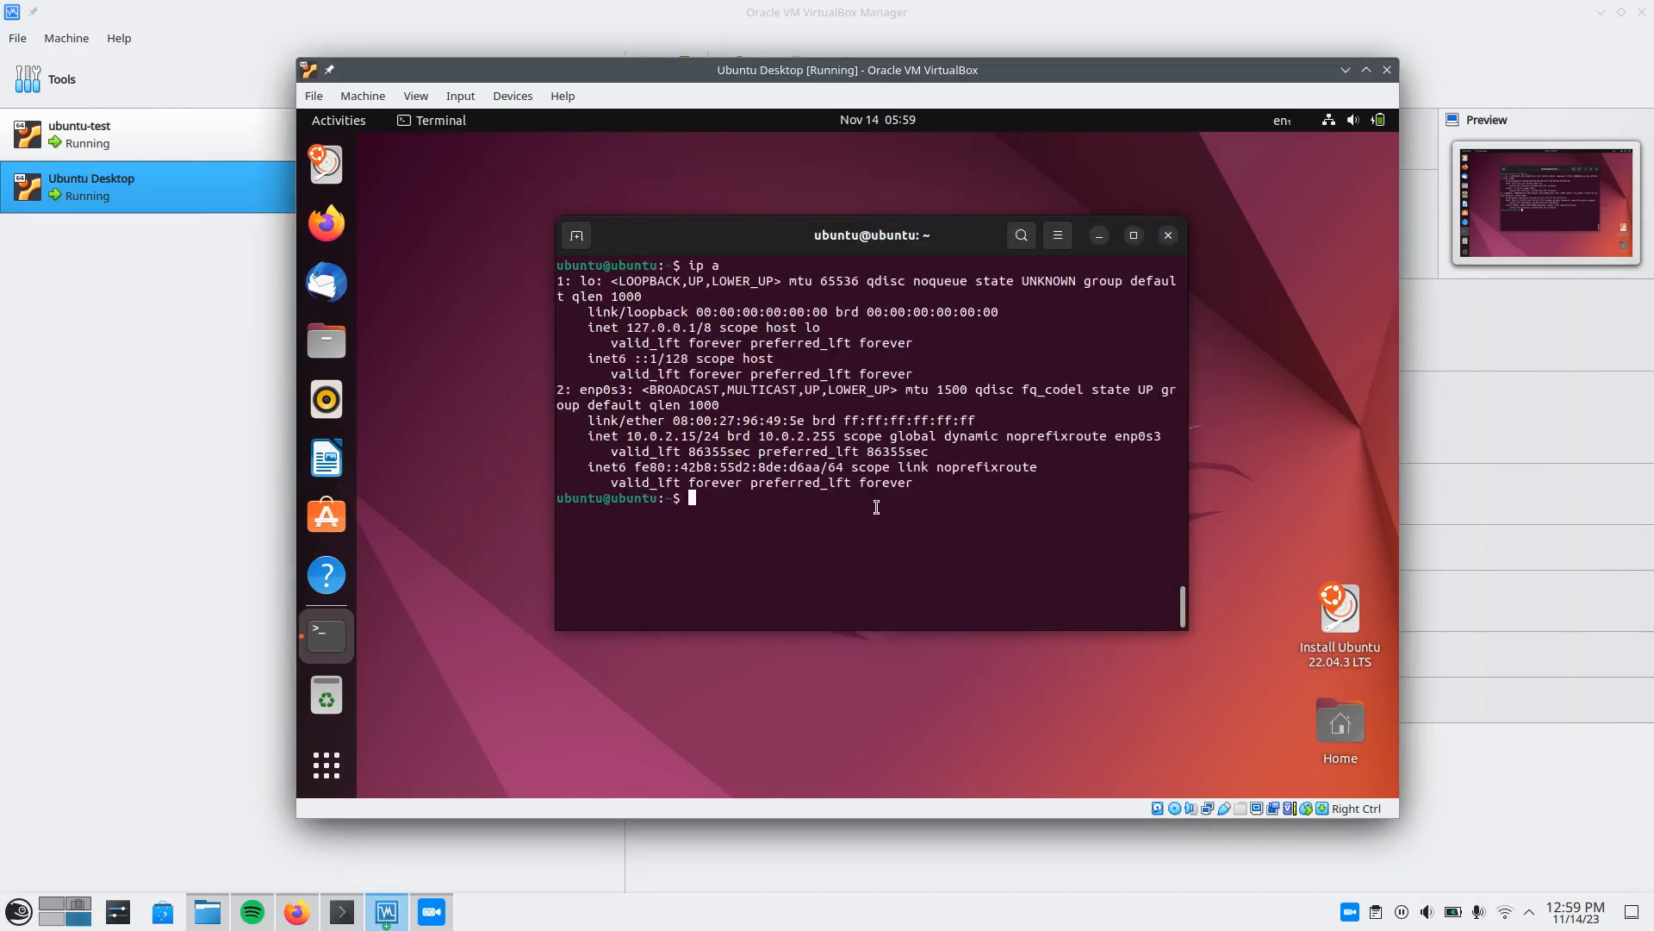
Clear the Ubuntu Desktop terminal and reapply the network configuration with "sudo netplan apply".
{"action": "key", "text": "ctrl+l"}
{"action": "key", "text": "Up"}
{"action": "key", "text": "Up"}
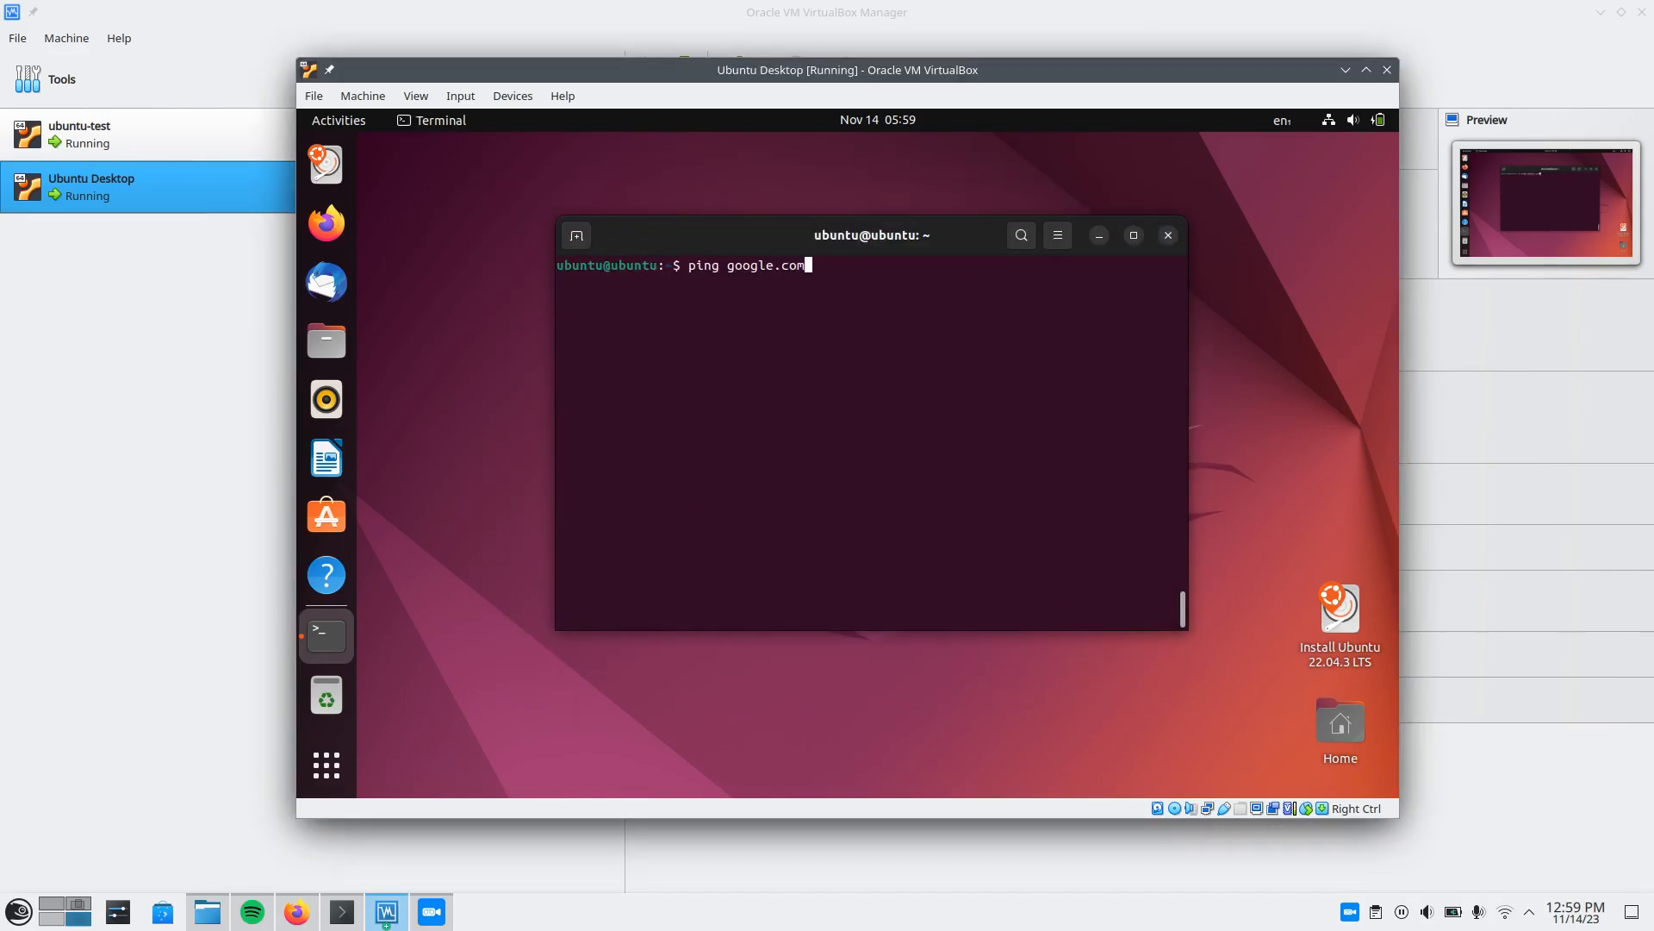
{"action": "key", "text": "Down"}
{"action": "key", "text": "Up"}
{"action": "key", "text": "Return"}
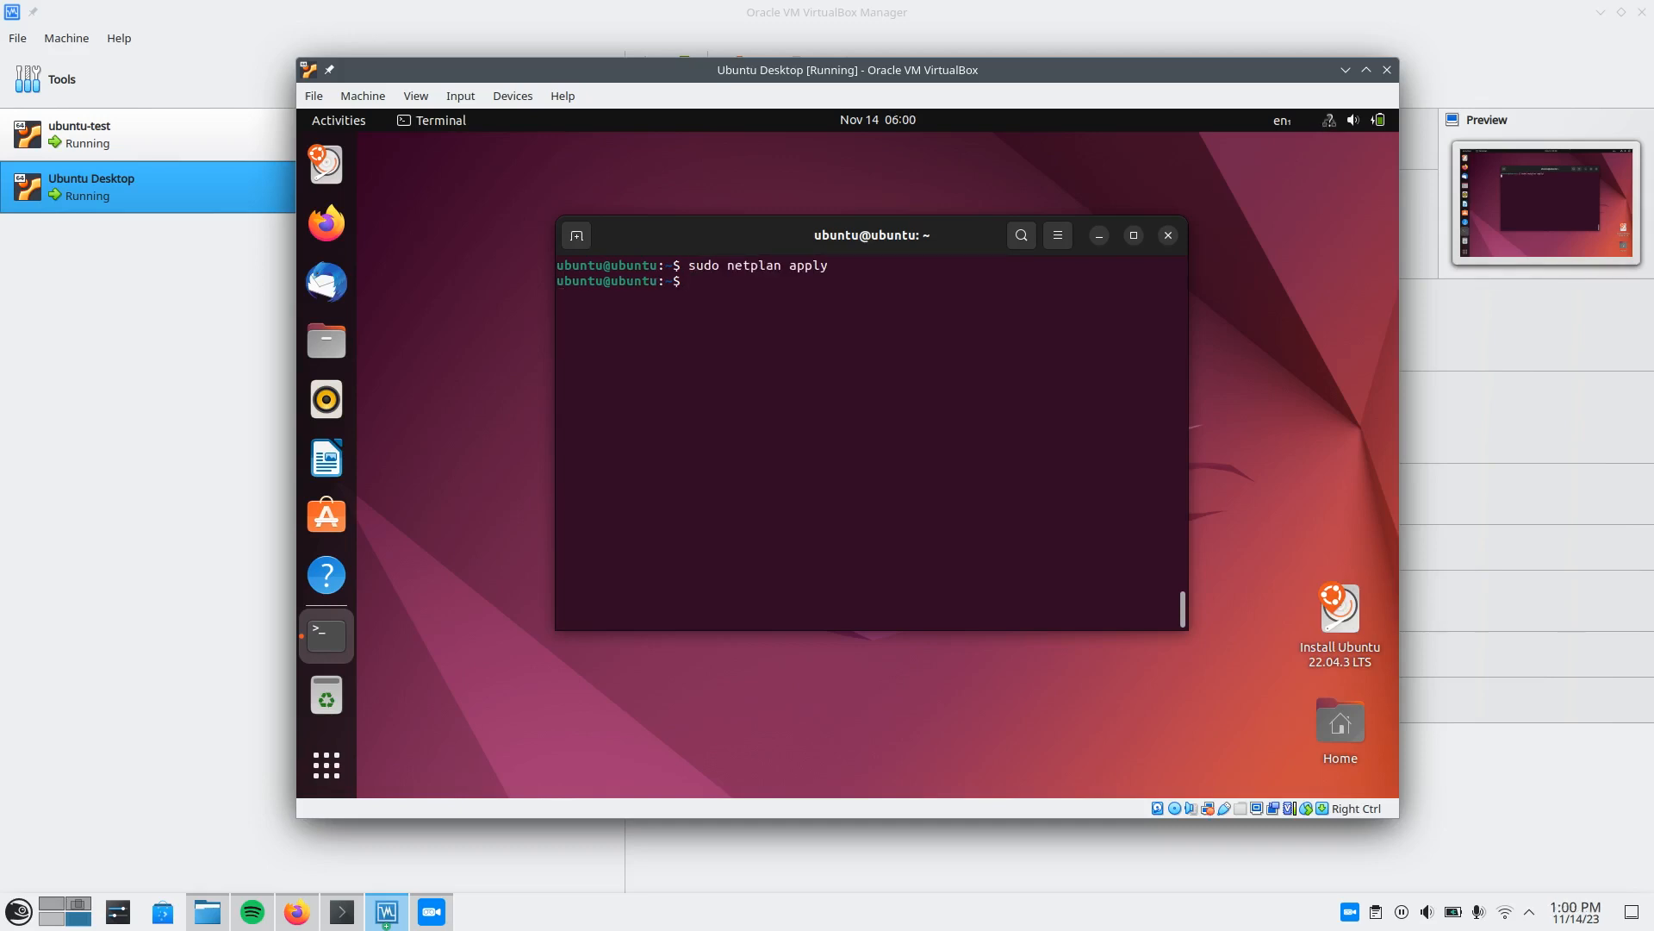
List the Ubuntu Desktop VM's interface addresses with "ip a" and check the IPv4 address of enp0s3.
{"action": "key", "text": "ctrl+l"}
{"action": "type", "text": "ip a"}
{"action": "key", "text": "Return"}
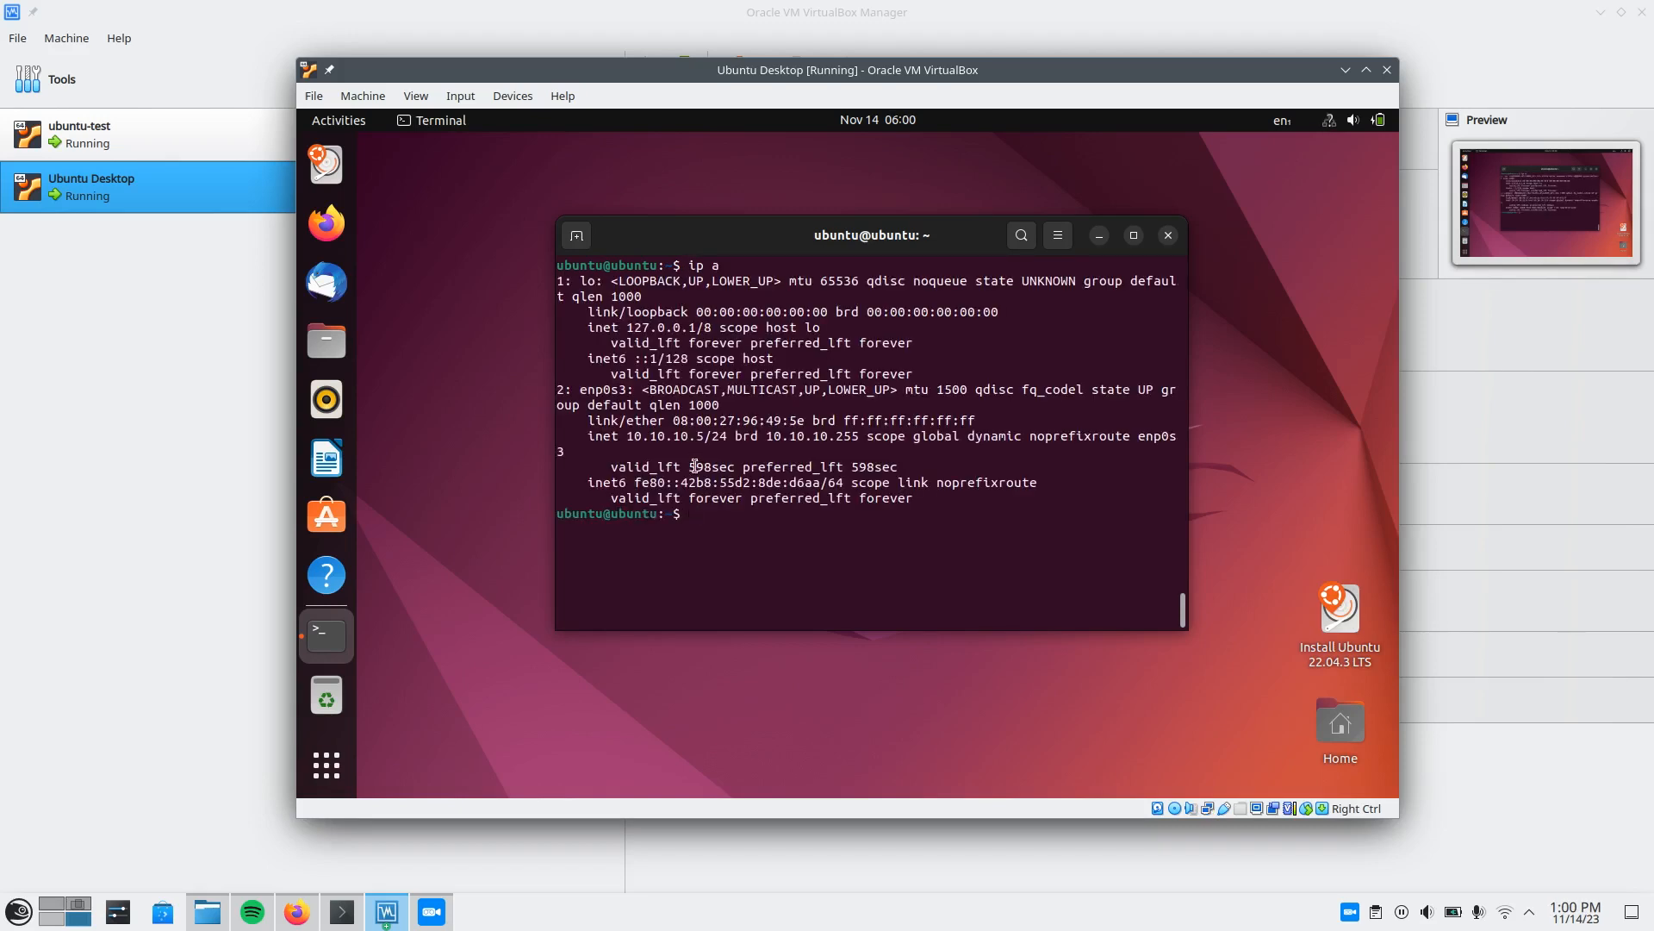
{"action": "left_click_drag", "start_coordinate": [627, 437], "coordinate": [705, 437]}
{"action": "left_click", "coordinate": [706, 437]}
Test the Ubuntu Desktop VM's internet access by pinging google.com, and stop the ping after a few replies.
{"action": "type", "text": "ping google.com"}
{"action": "key", "text": "Return"}
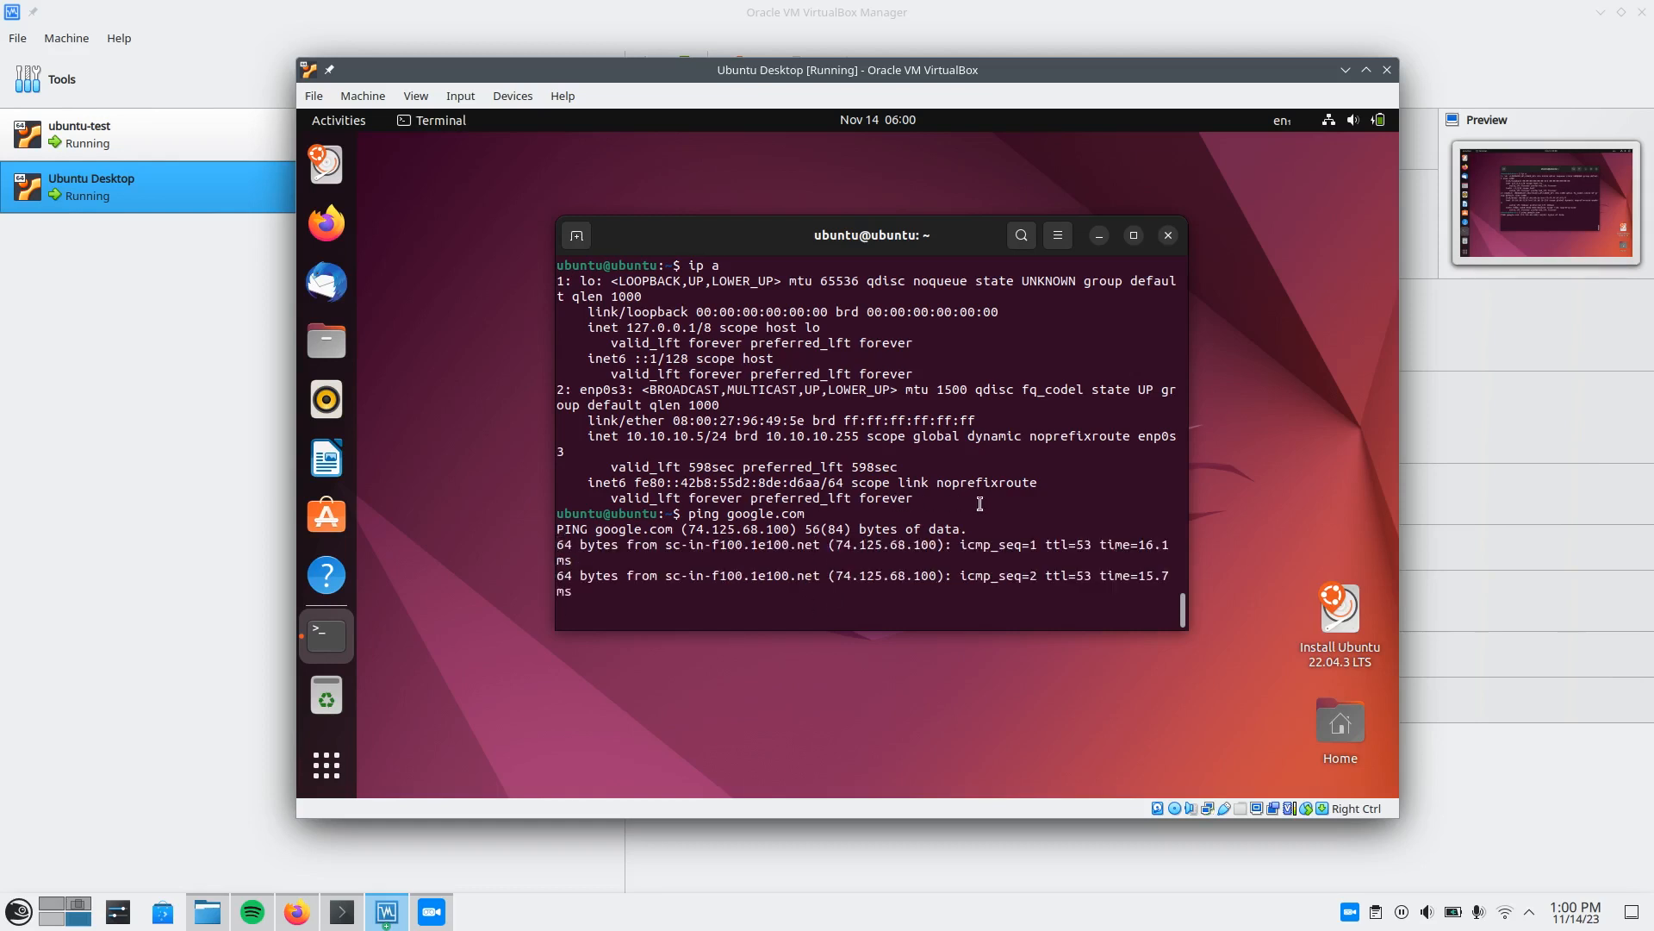
{"action": "key", "text": "ctrl+c"}
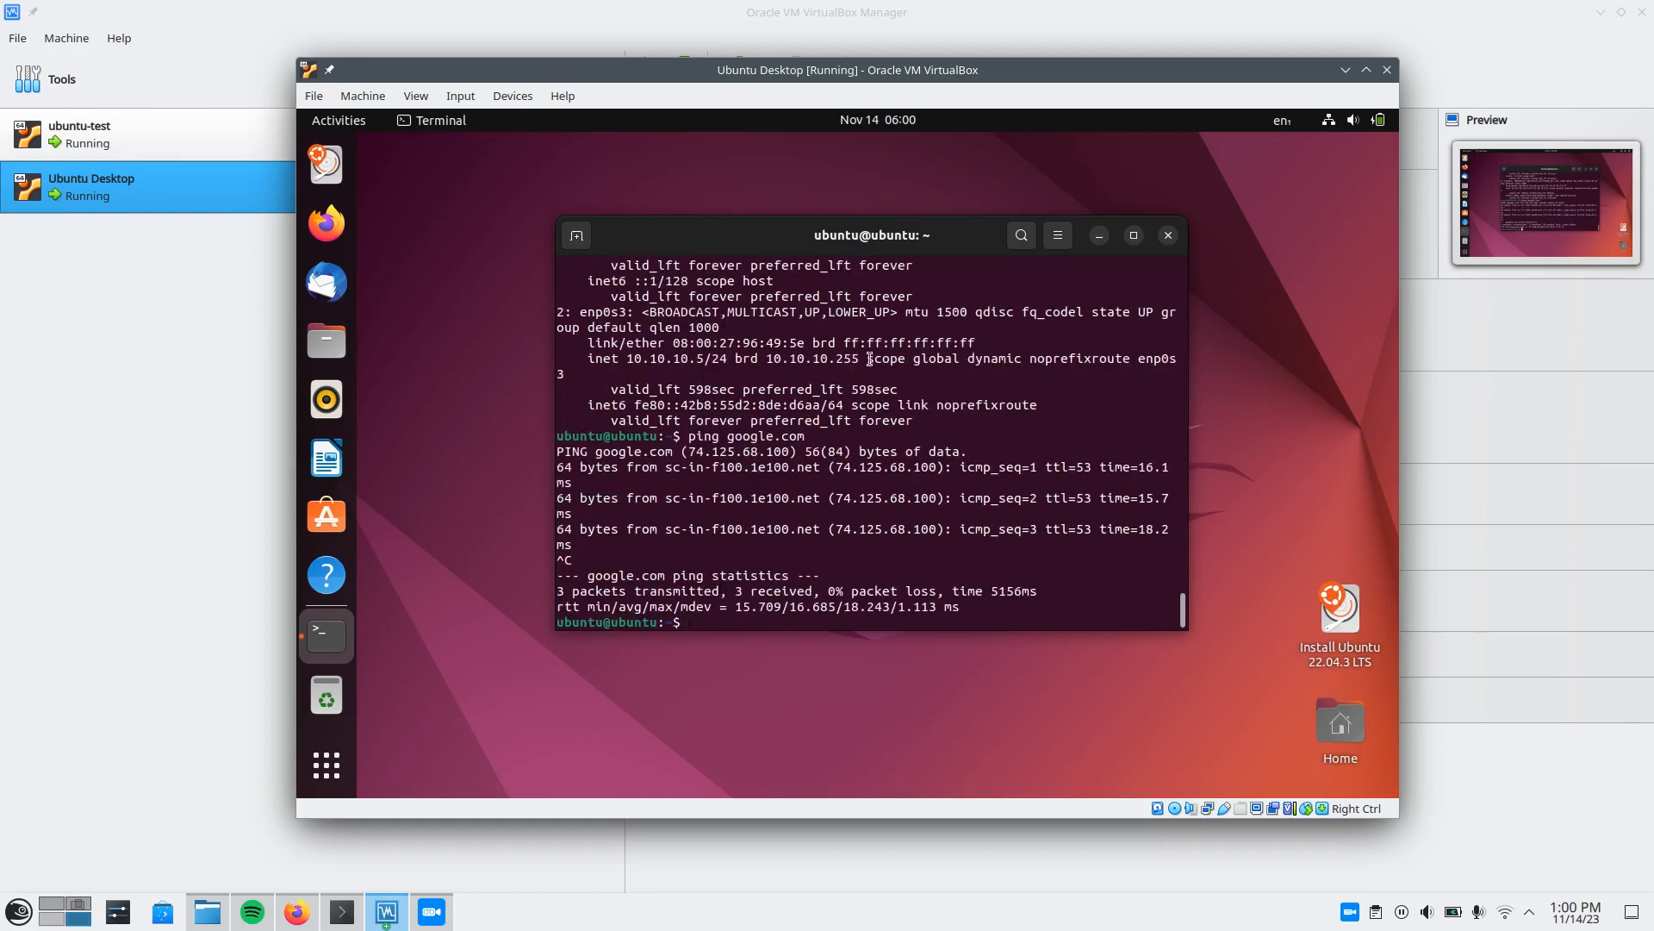
Test the ubuntu-test VM's internet access by pinging google.com, and stop the ping after a couple of replies.
{"action": "left_click", "coordinate": [250, 293]}
{"action": "double_click", "coordinate": [210, 136]}
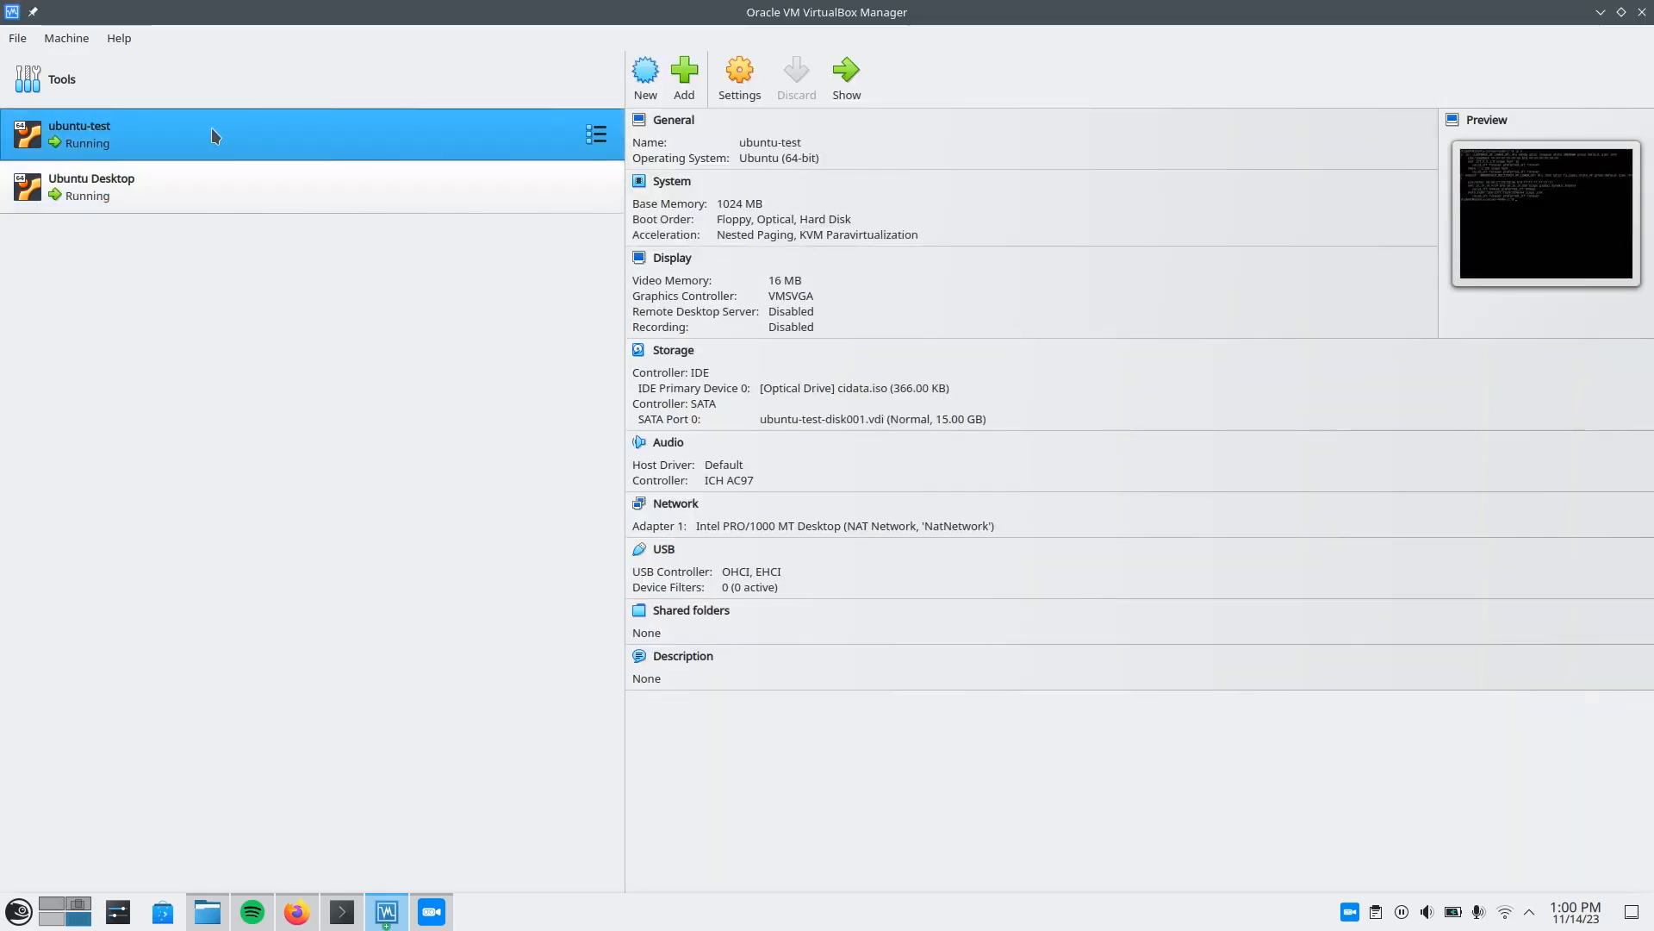
{"action": "type", "text": "ping gool"}
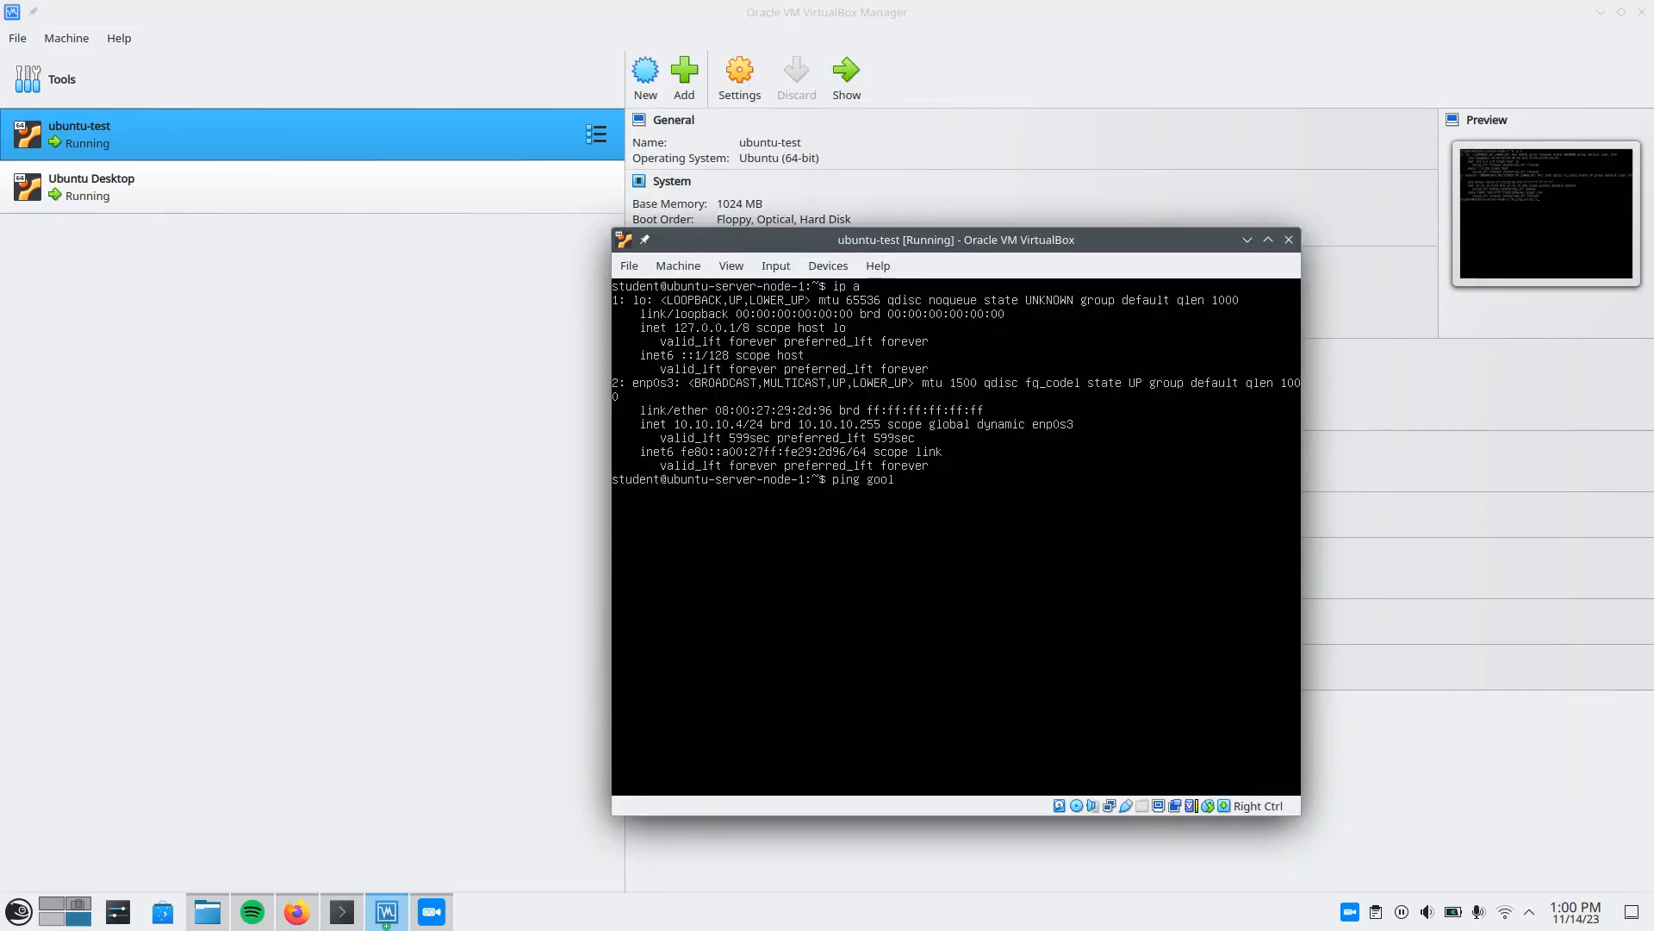
{"action": "key", "text": "Return"}
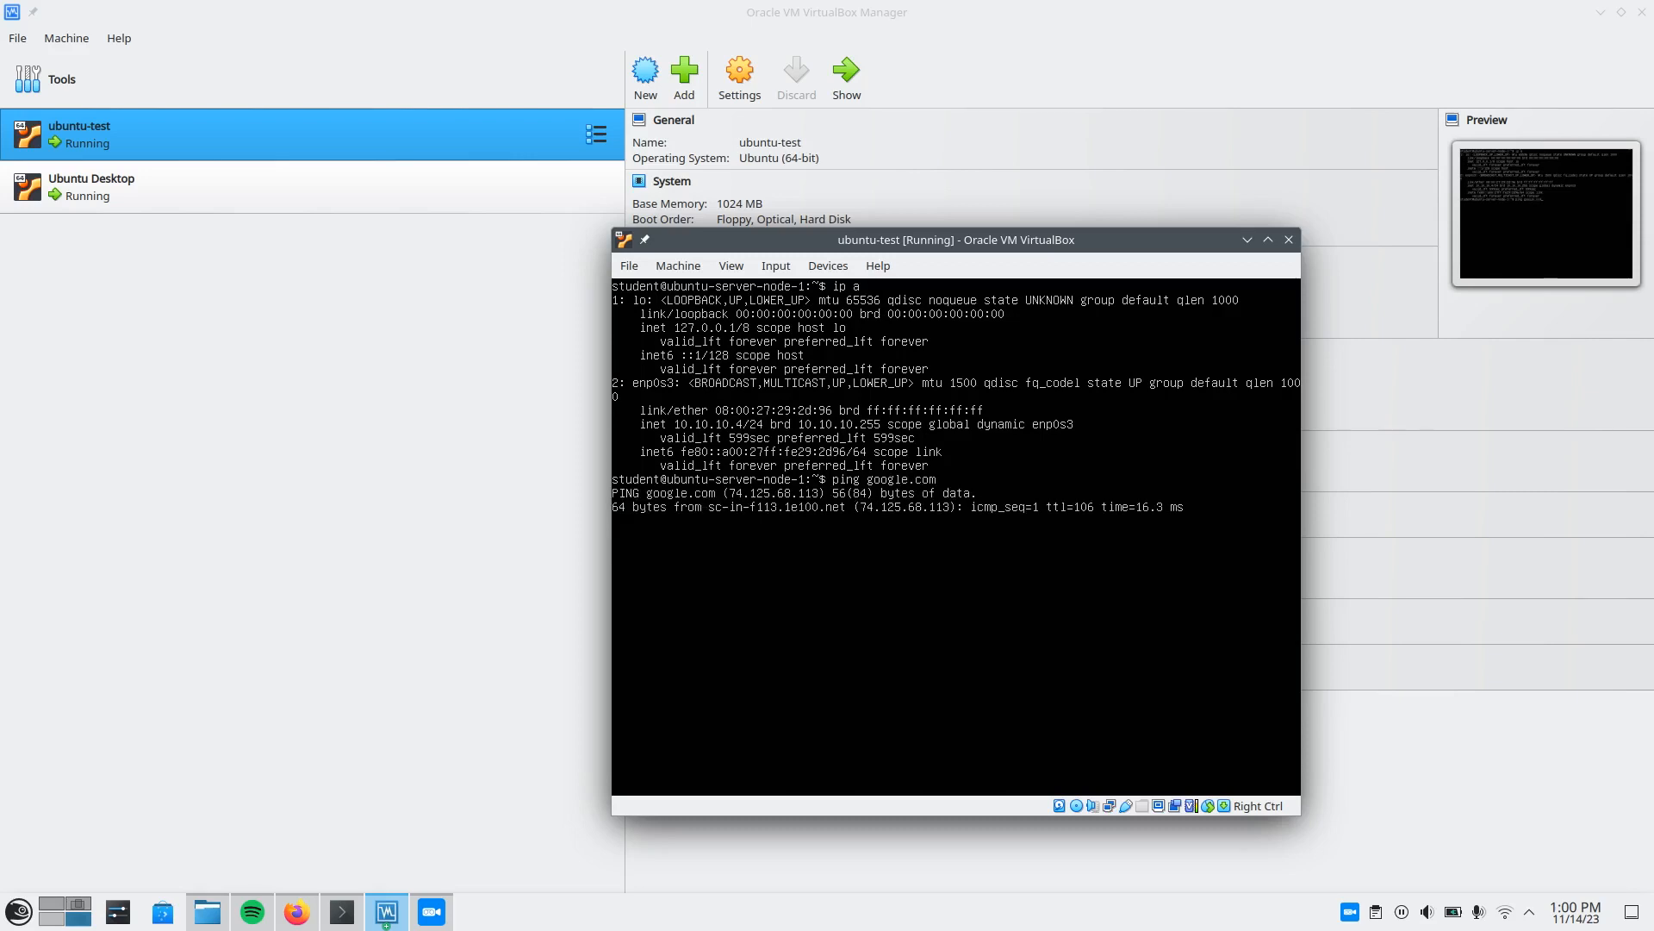
{"action": "key", "text": "ctrl+c"}
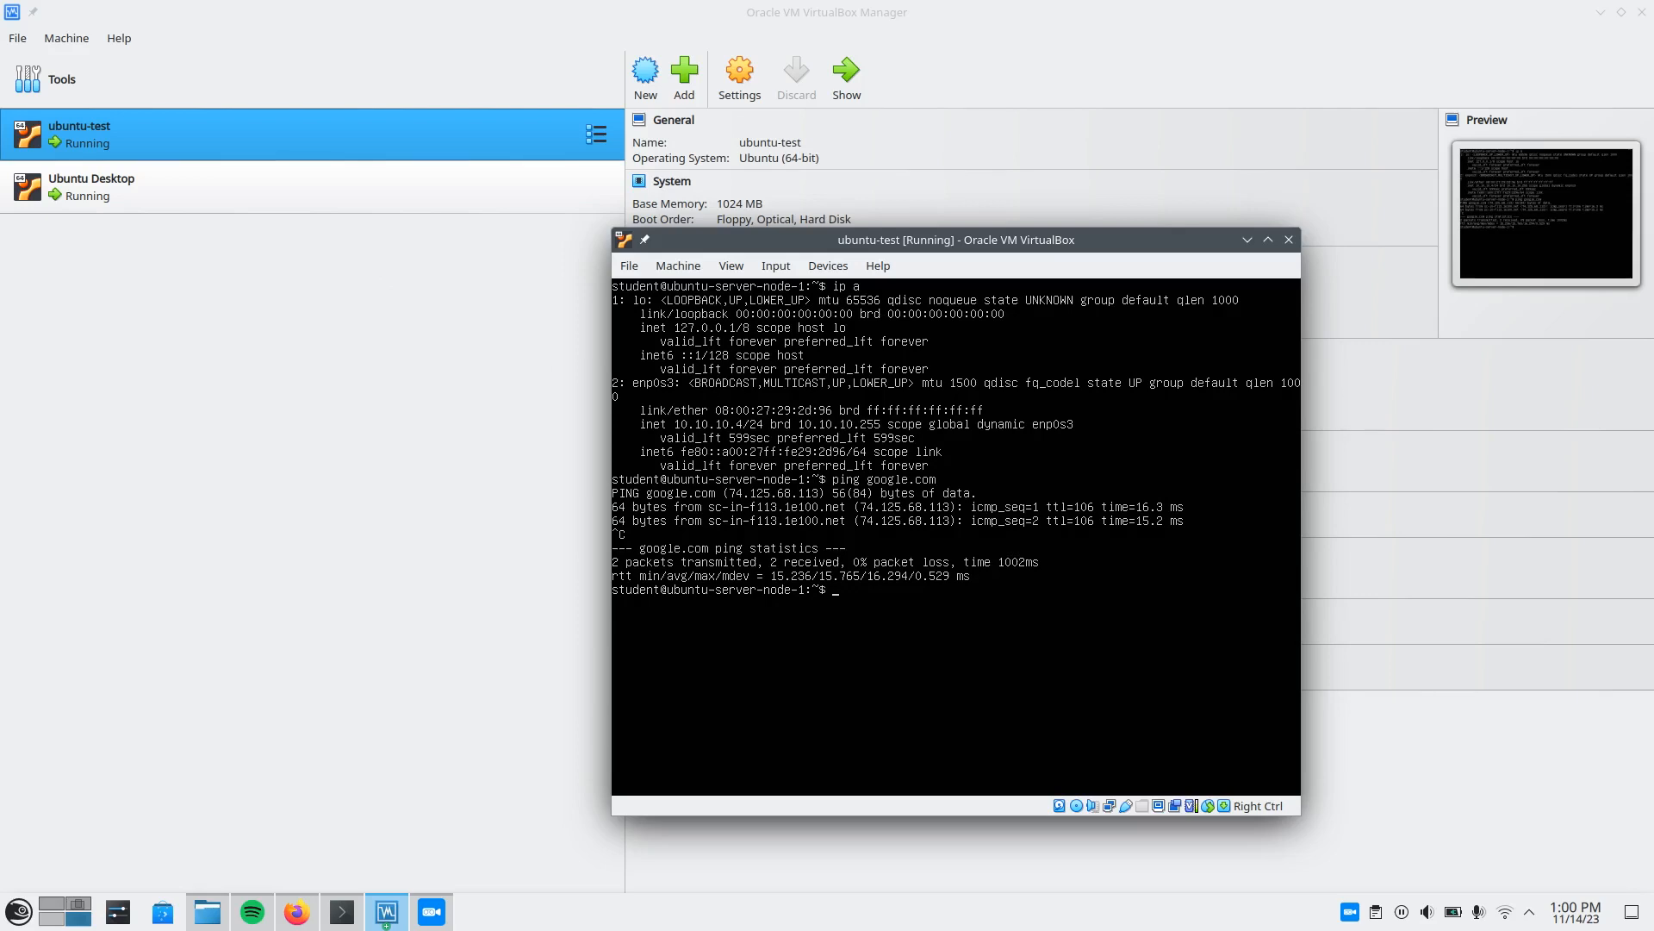
Bring up the Ubuntu Desktop VM's terminal and look up the IPv4 address of enp0s3.
{"action": "left_click", "coordinate": [216, 195]}
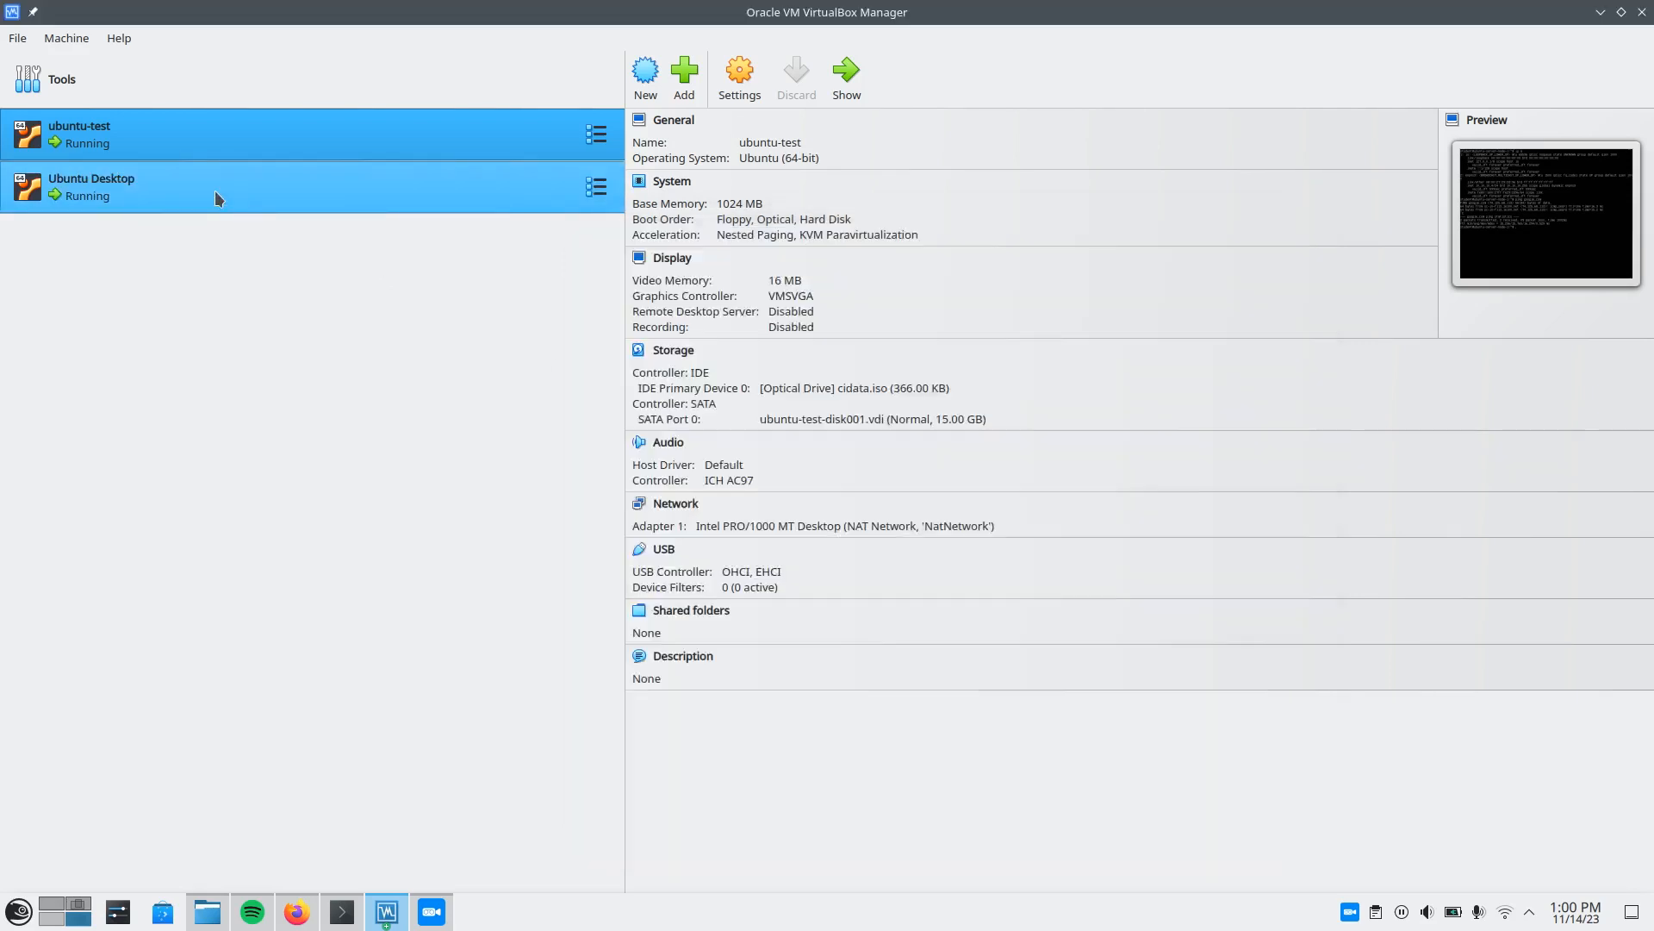
{"action": "left_click", "coordinate": [214, 190]}
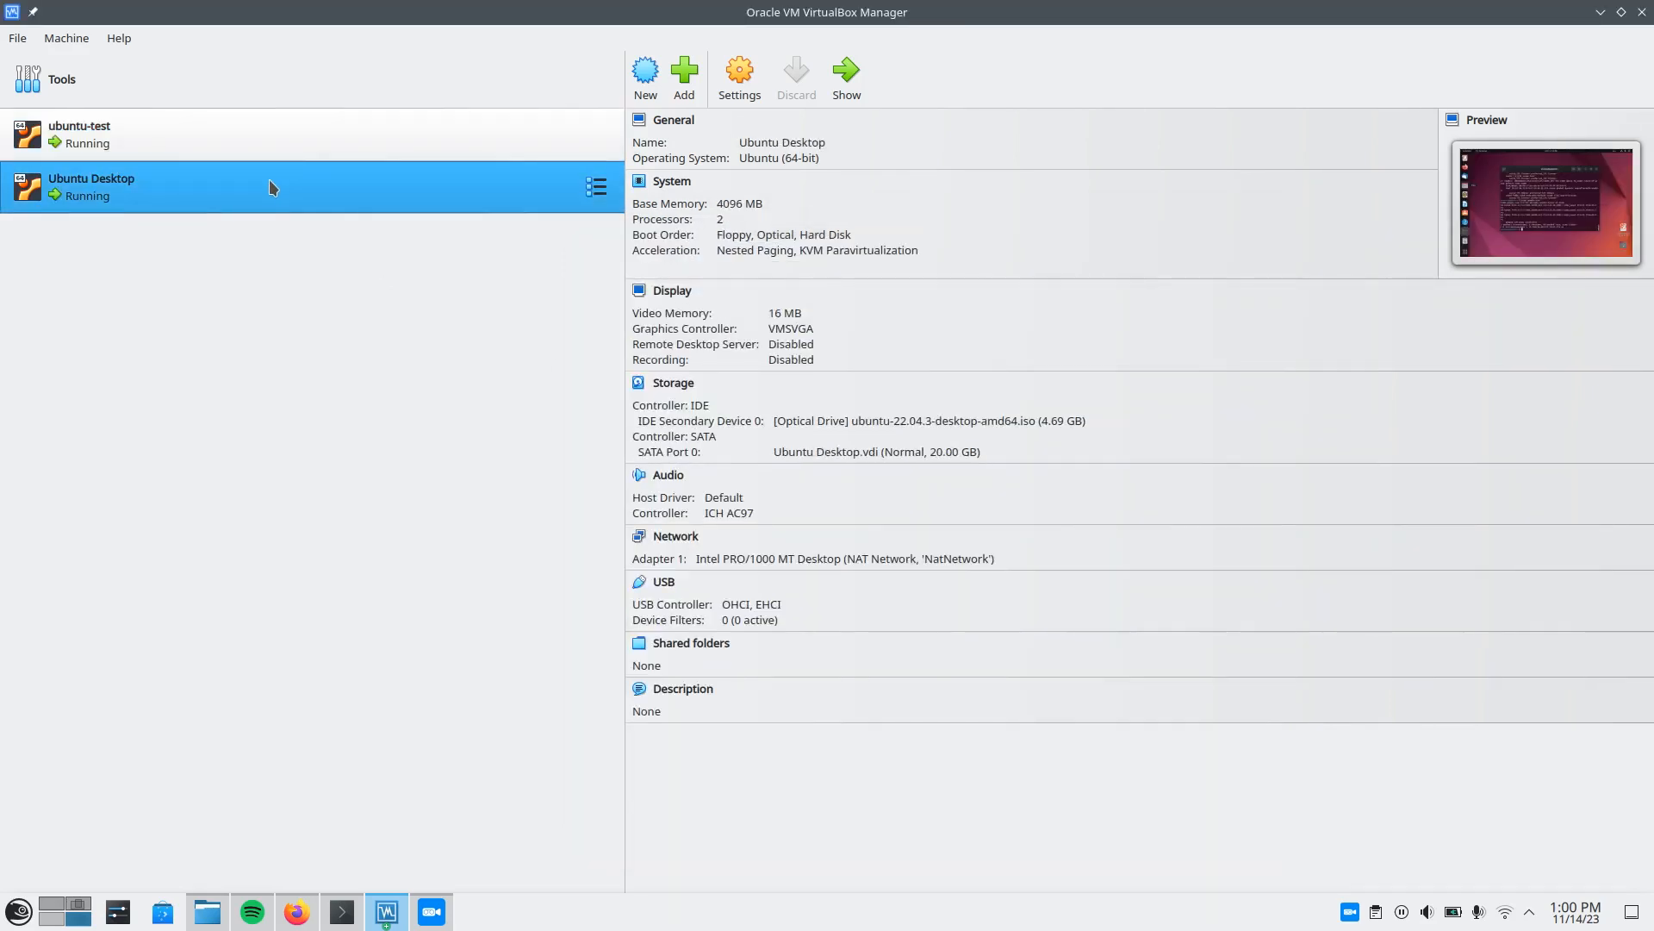
{"action": "double_click", "coordinate": [269, 179]}
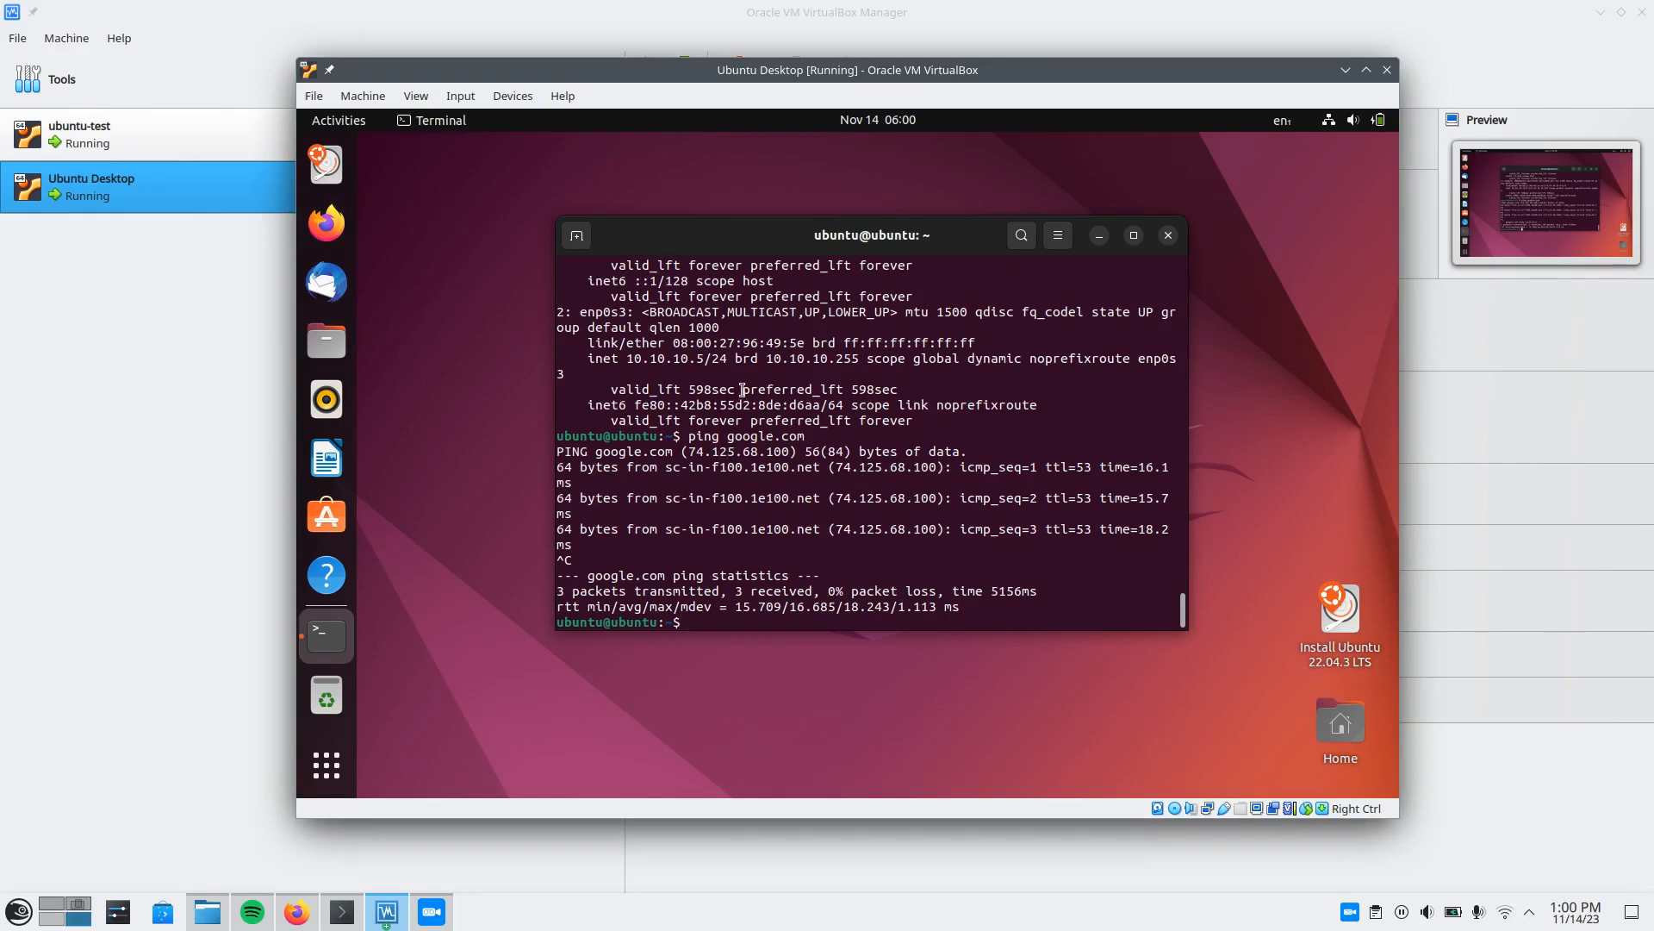
From the ubuntu-test VM, ping the Ubuntu Desktop VM at 10.10.10.5, and stop the ping after several replies.
{"action": "left_click", "coordinate": [209, 365]}
{"action": "double_click", "coordinate": [163, 138]}
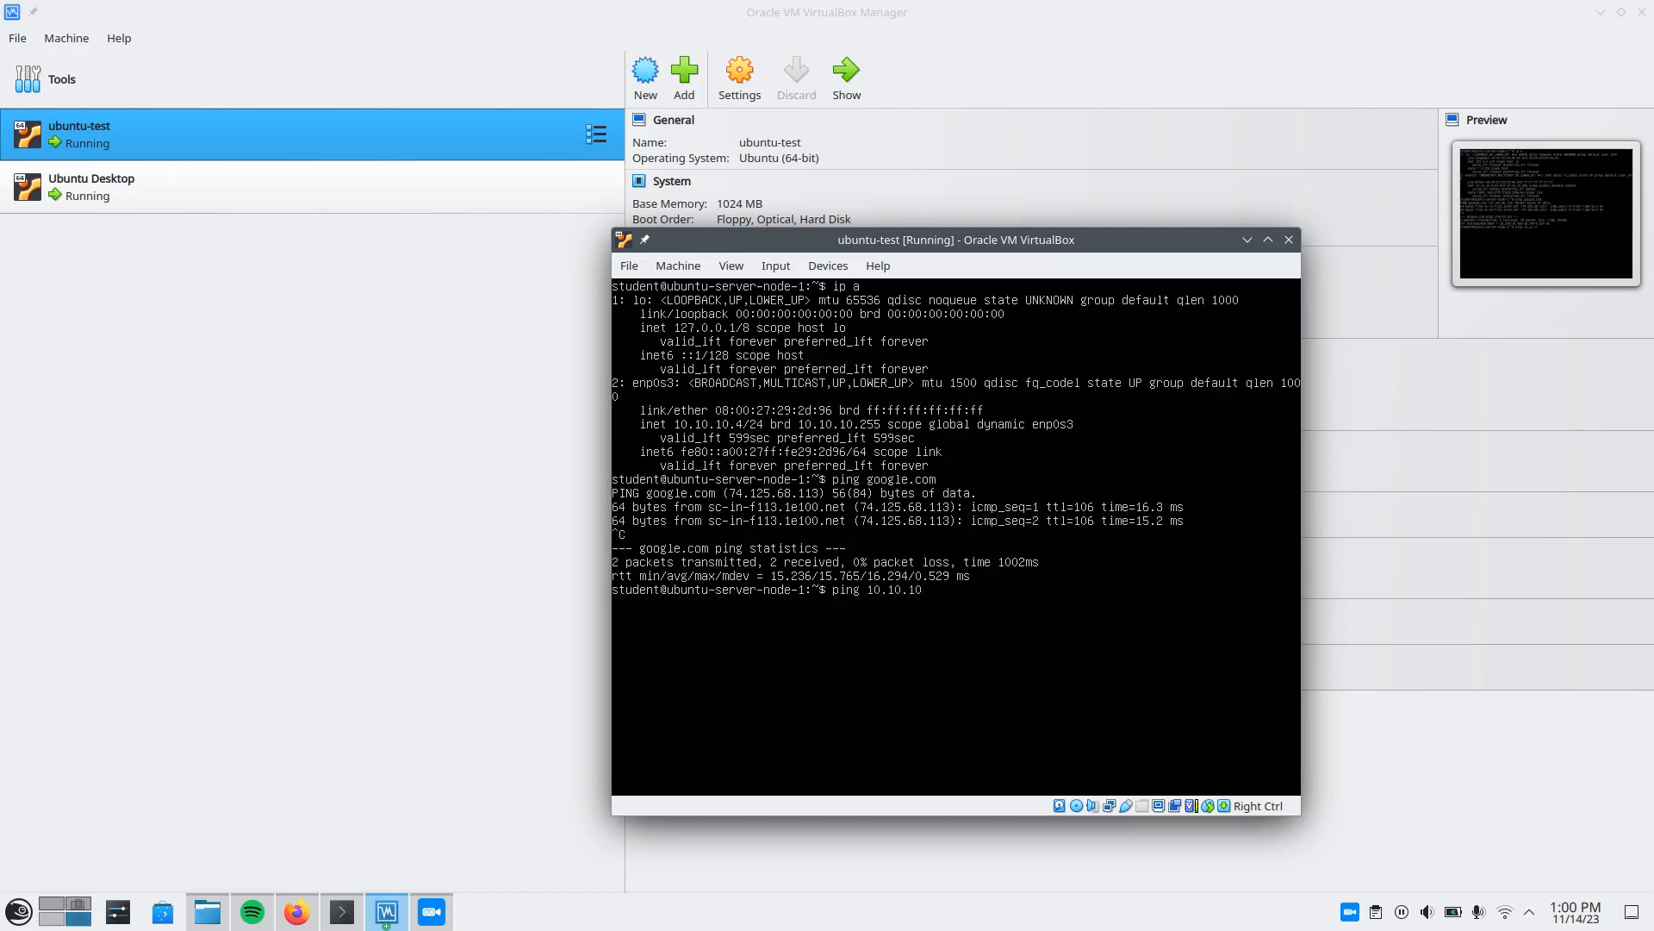
{"action": "key", "text": "Return"}
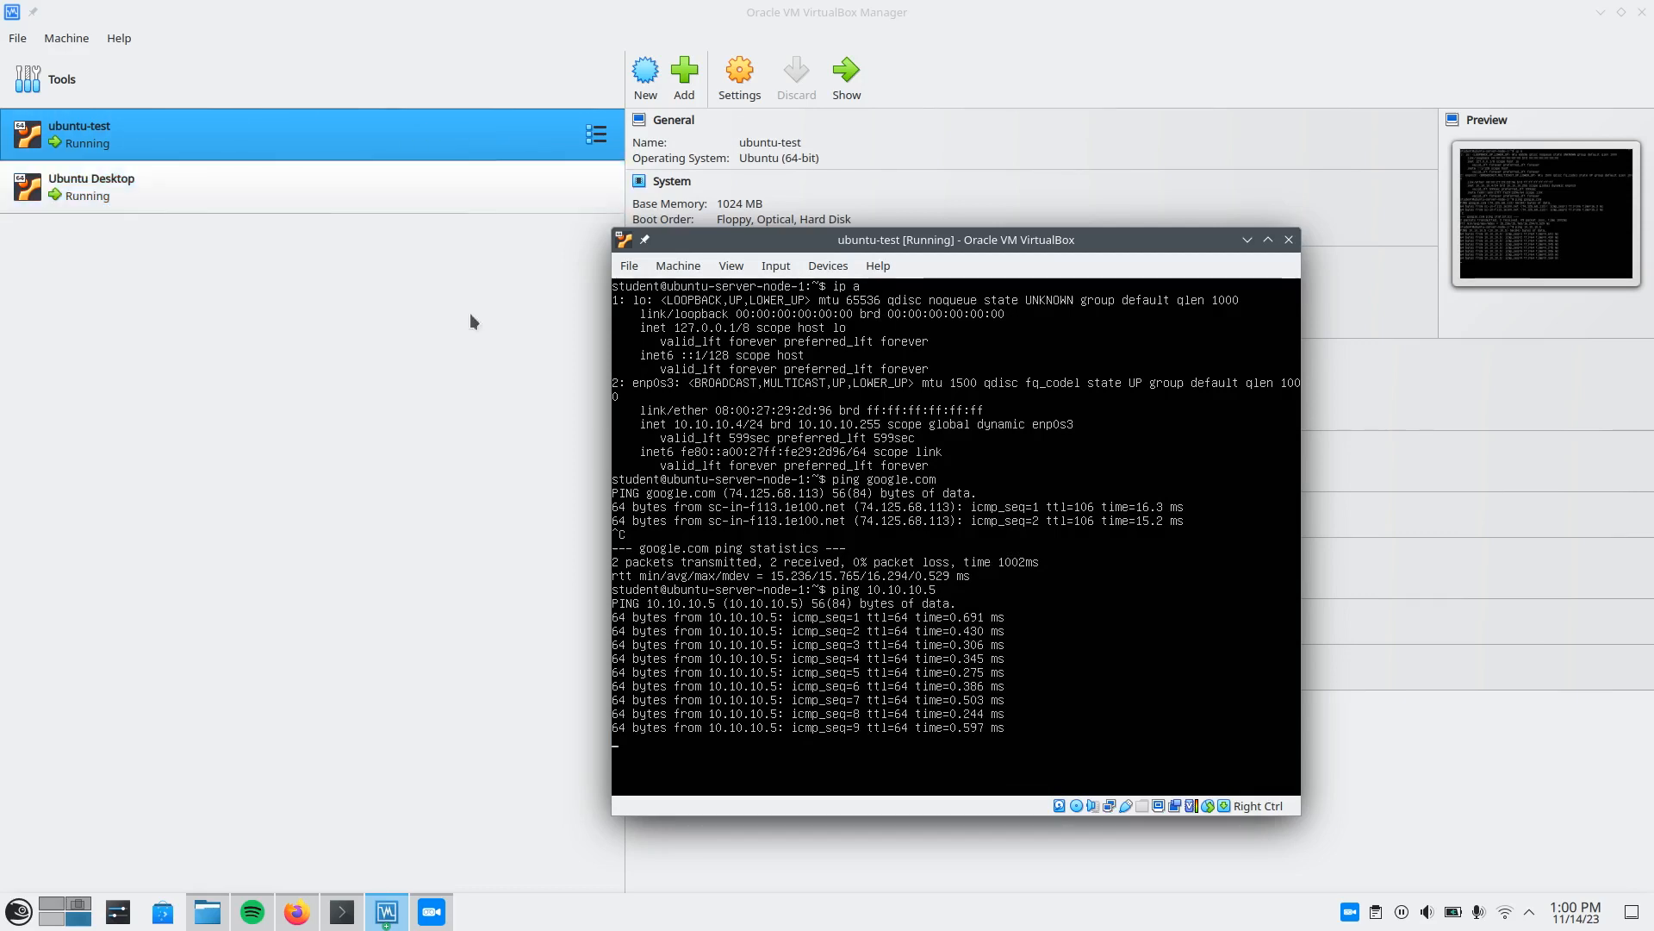
{"action": "key", "text": "ctrl+c"}
{"action": "left_click", "coordinate": [424, 386]}
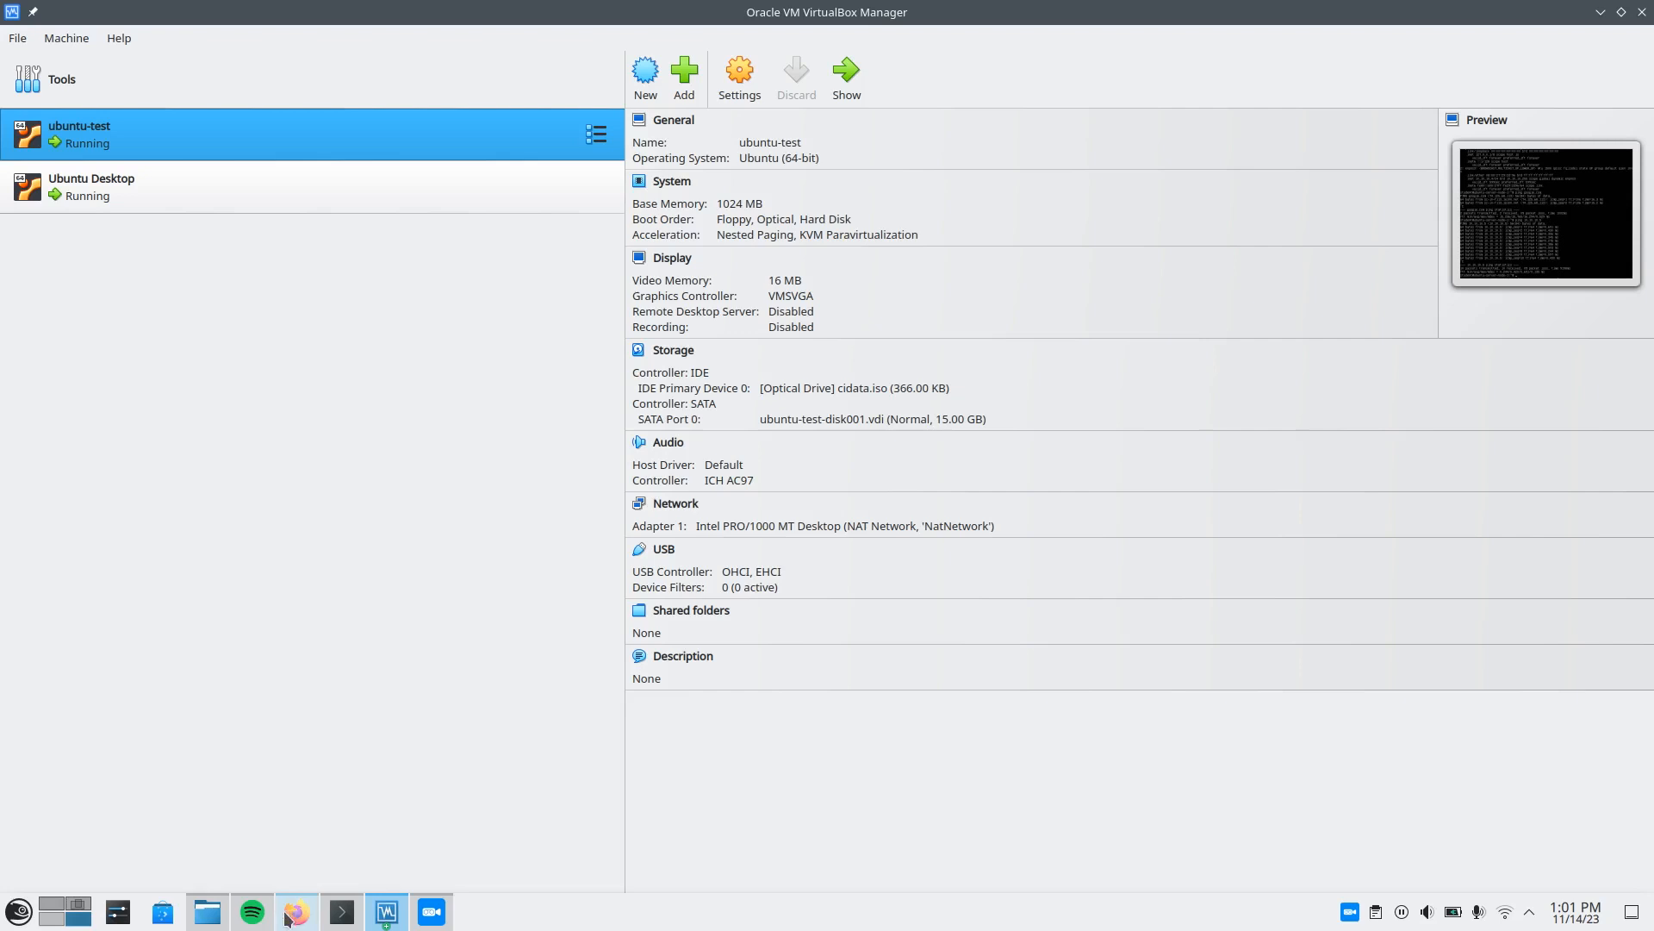
Switch to draw.io in Firefox and review the list of network modes and the diagrams for each mode.
{"action": "left_click", "coordinate": [296, 912]}
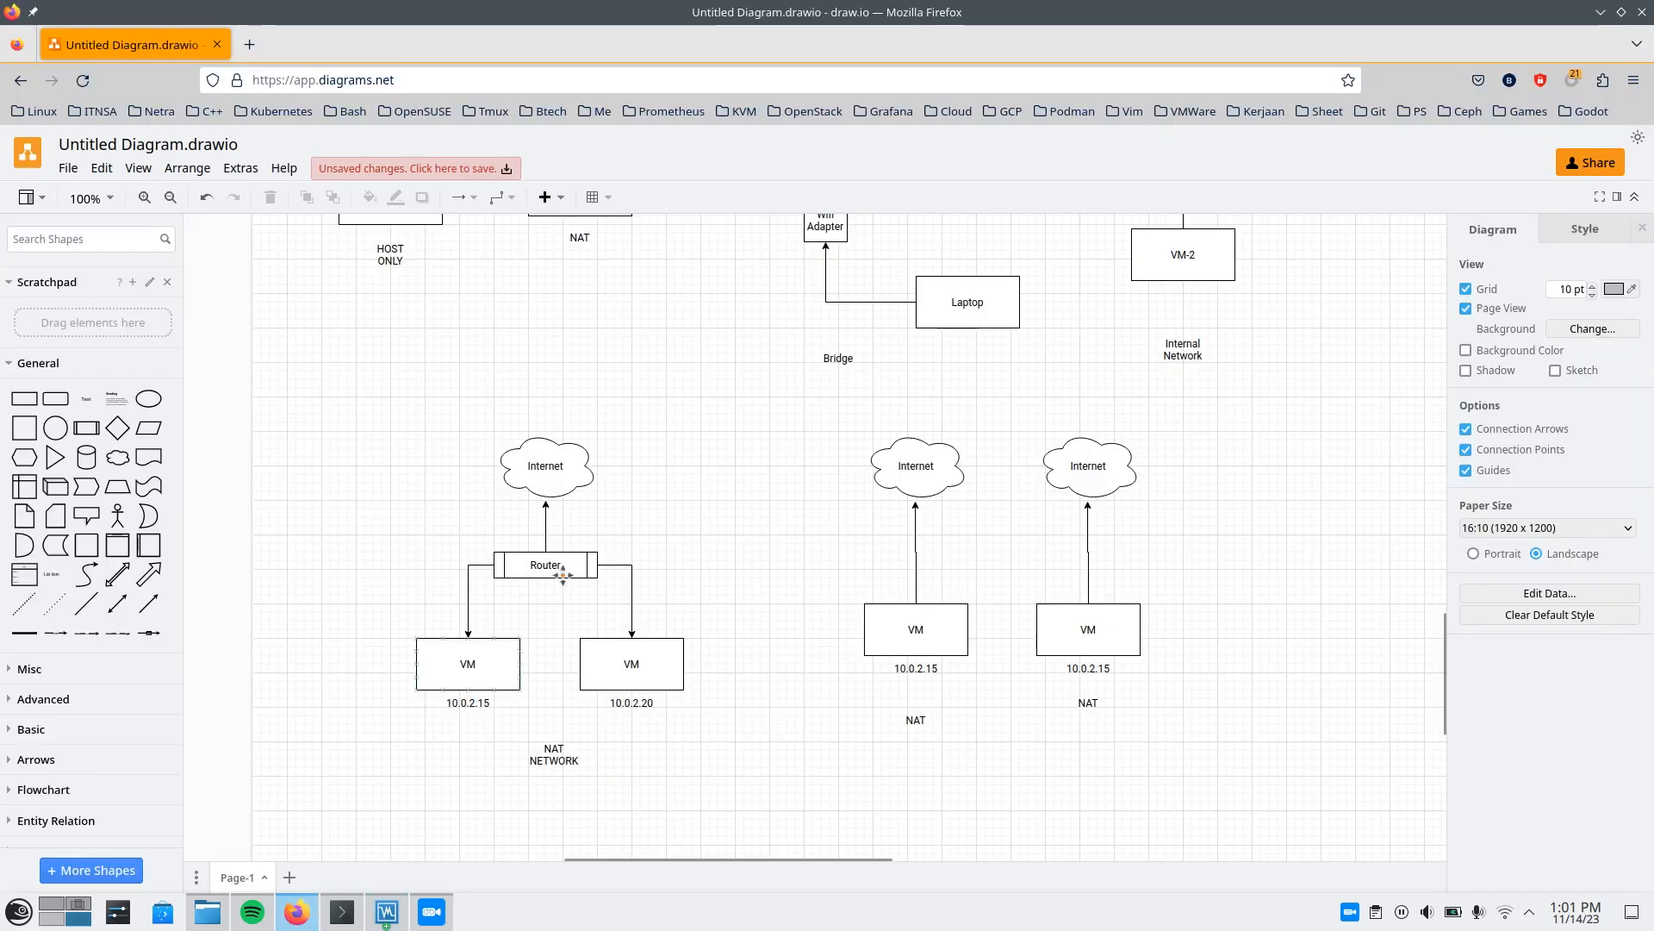
{"action": "scroll", "coordinate": [617, 539], "scroll_direction": "up", "scroll_amount": 3}
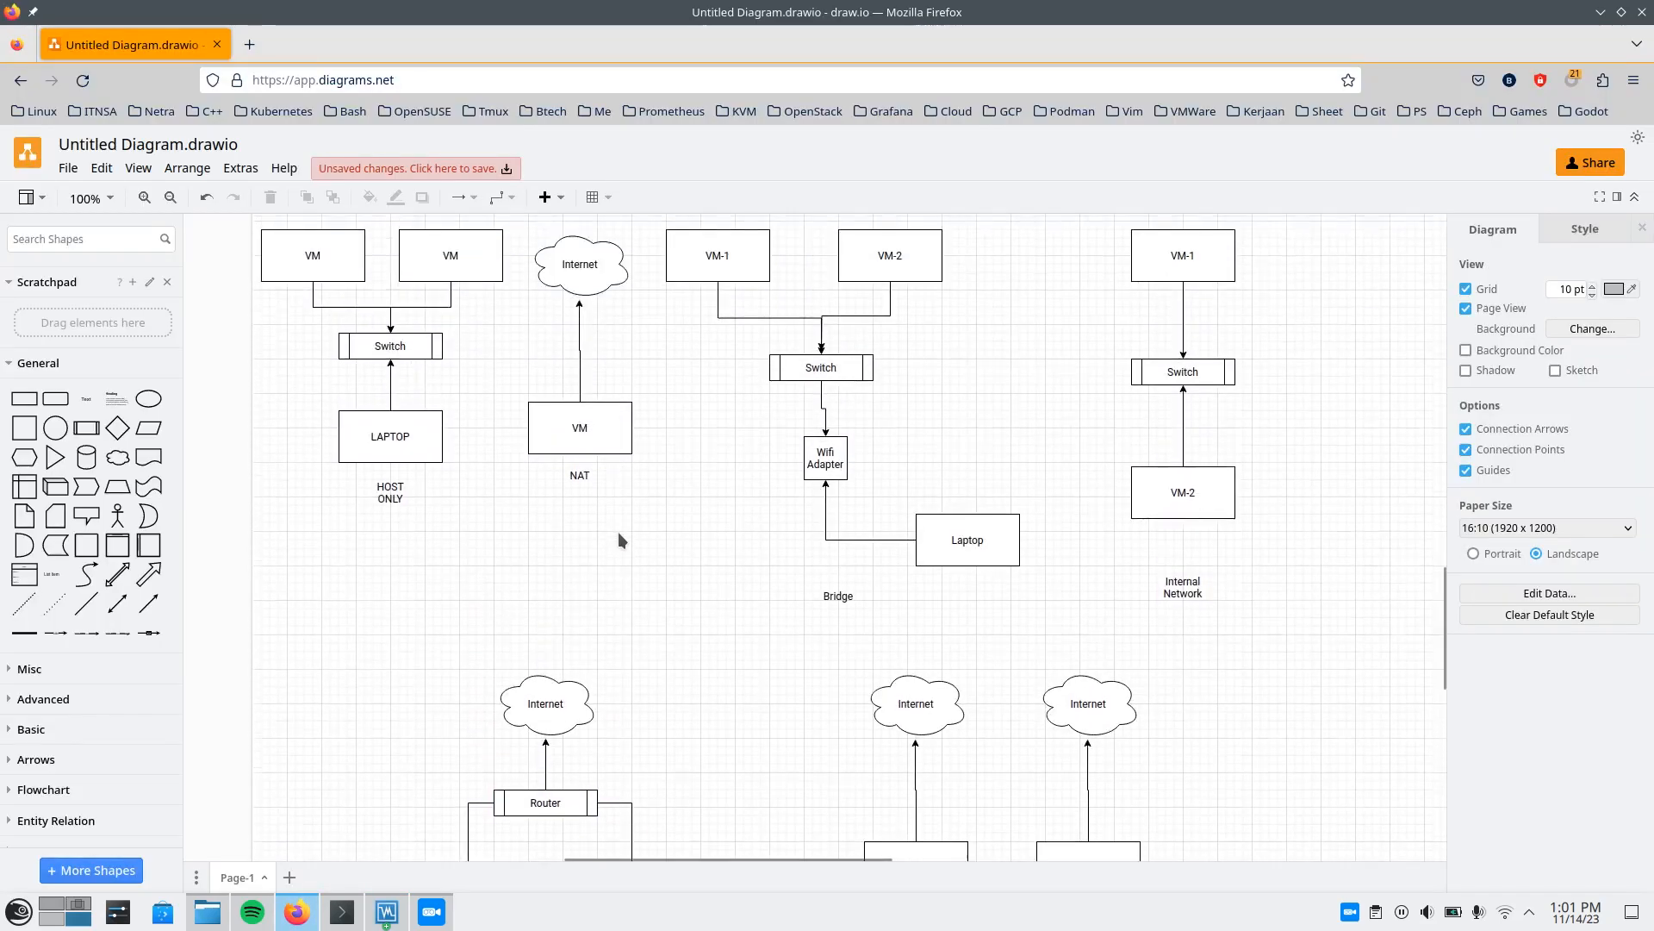
{"action": "scroll", "coordinate": [618, 539], "scroll_direction": "up", "scroll_amount": 3}
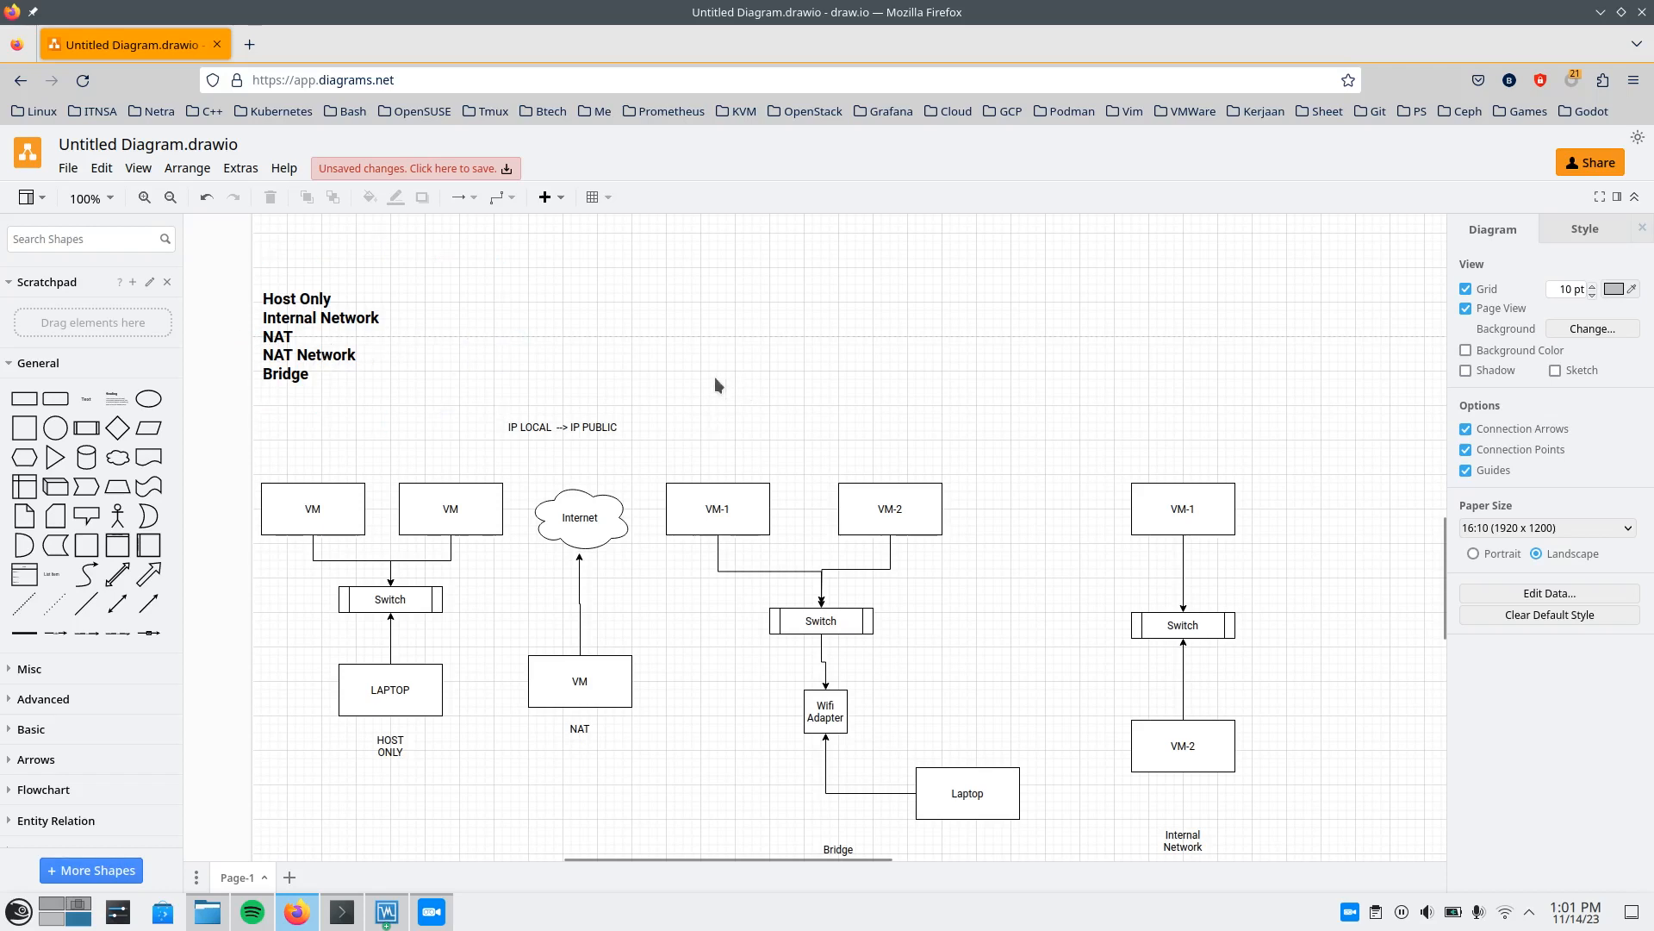
{"action": "scroll", "coordinate": [982, 401], "scroll_direction": "down", "scroll_amount": 3}
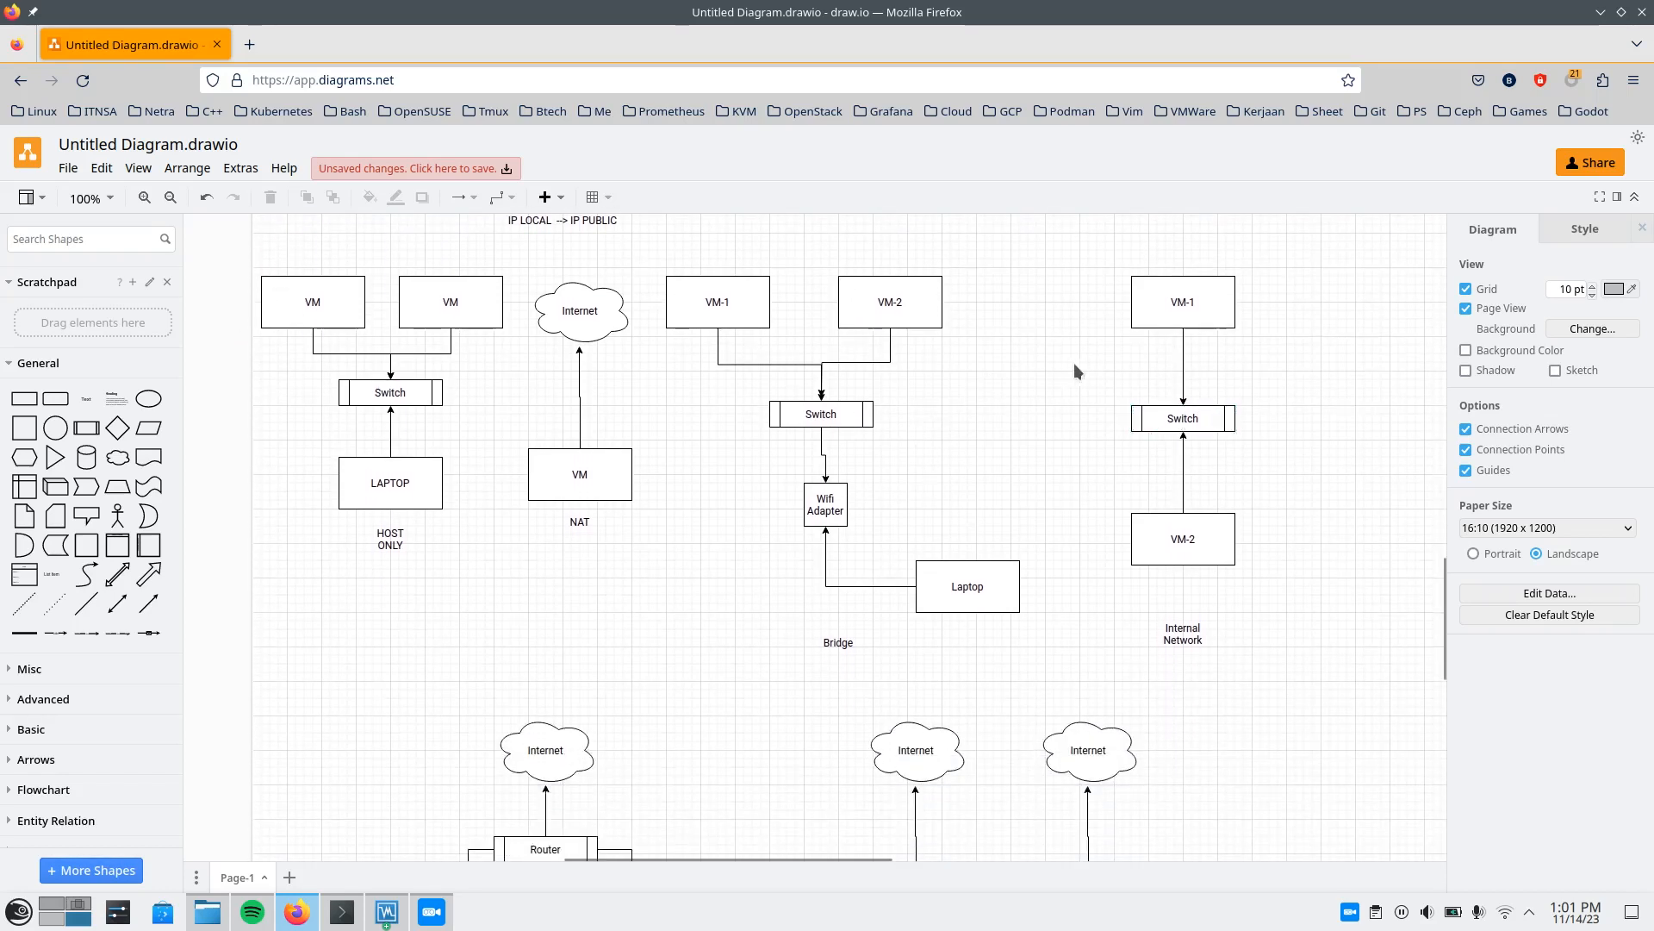
{"action": "scroll", "coordinate": [927, 457], "scroll_direction": "down", "scroll_amount": 2}
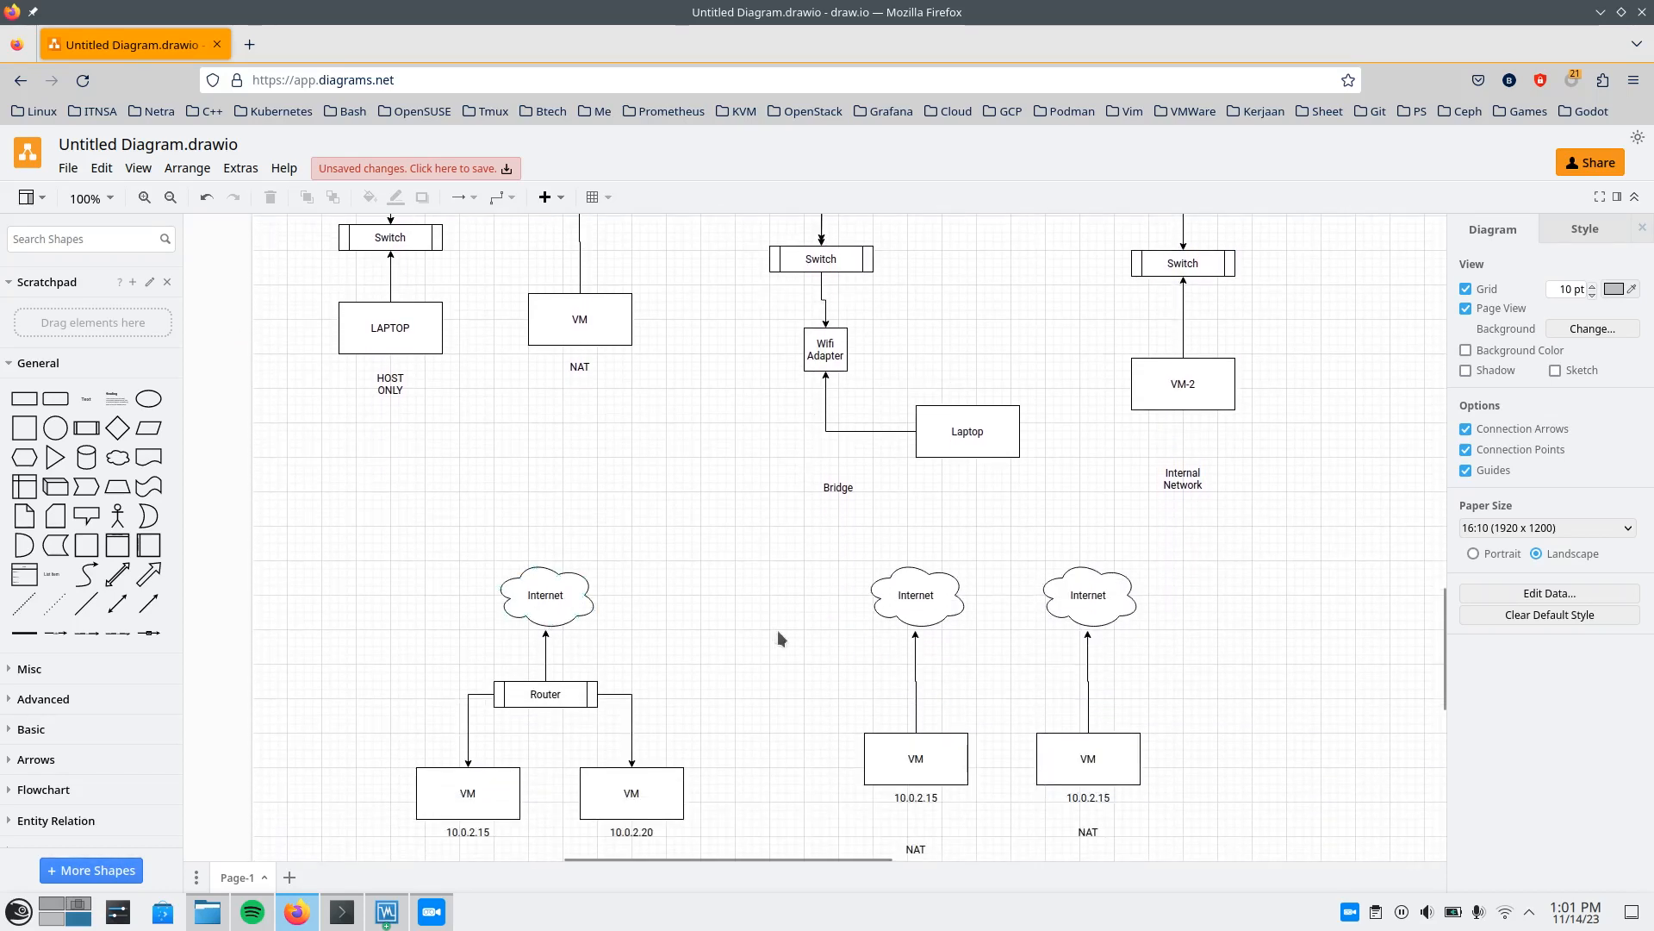
{"action": "scroll", "coordinate": [778, 631], "scroll_direction": "up", "scroll_amount": 5}
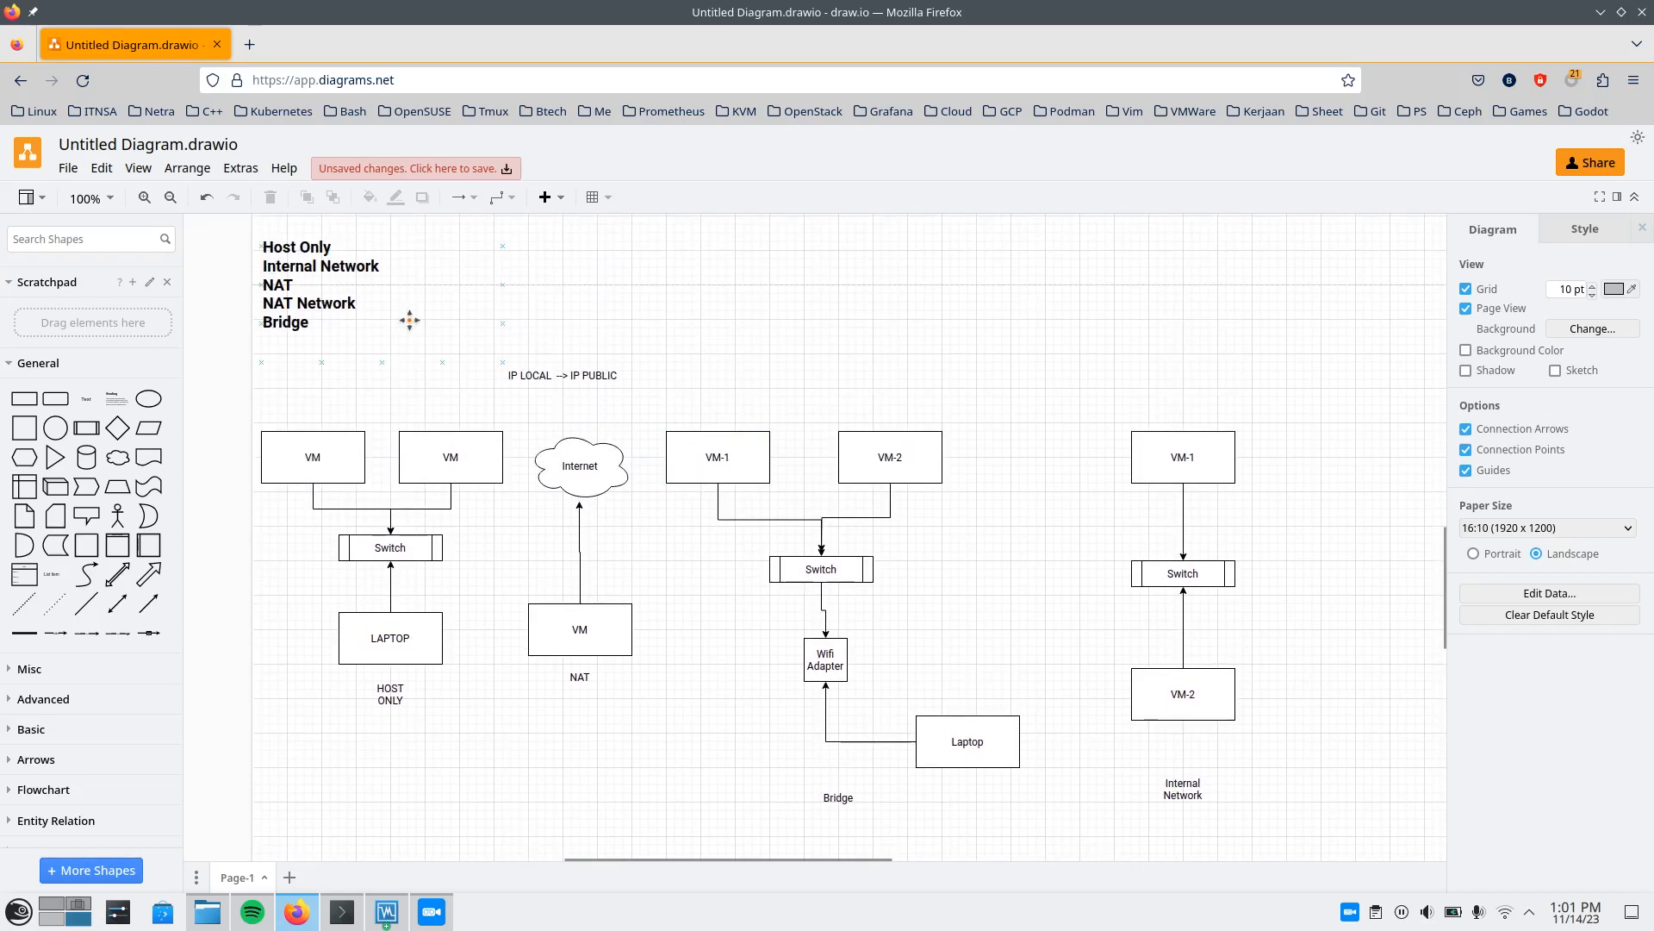
{"action": "scroll", "coordinate": [971, 335], "scroll_direction": "down", "scroll_amount": 2}
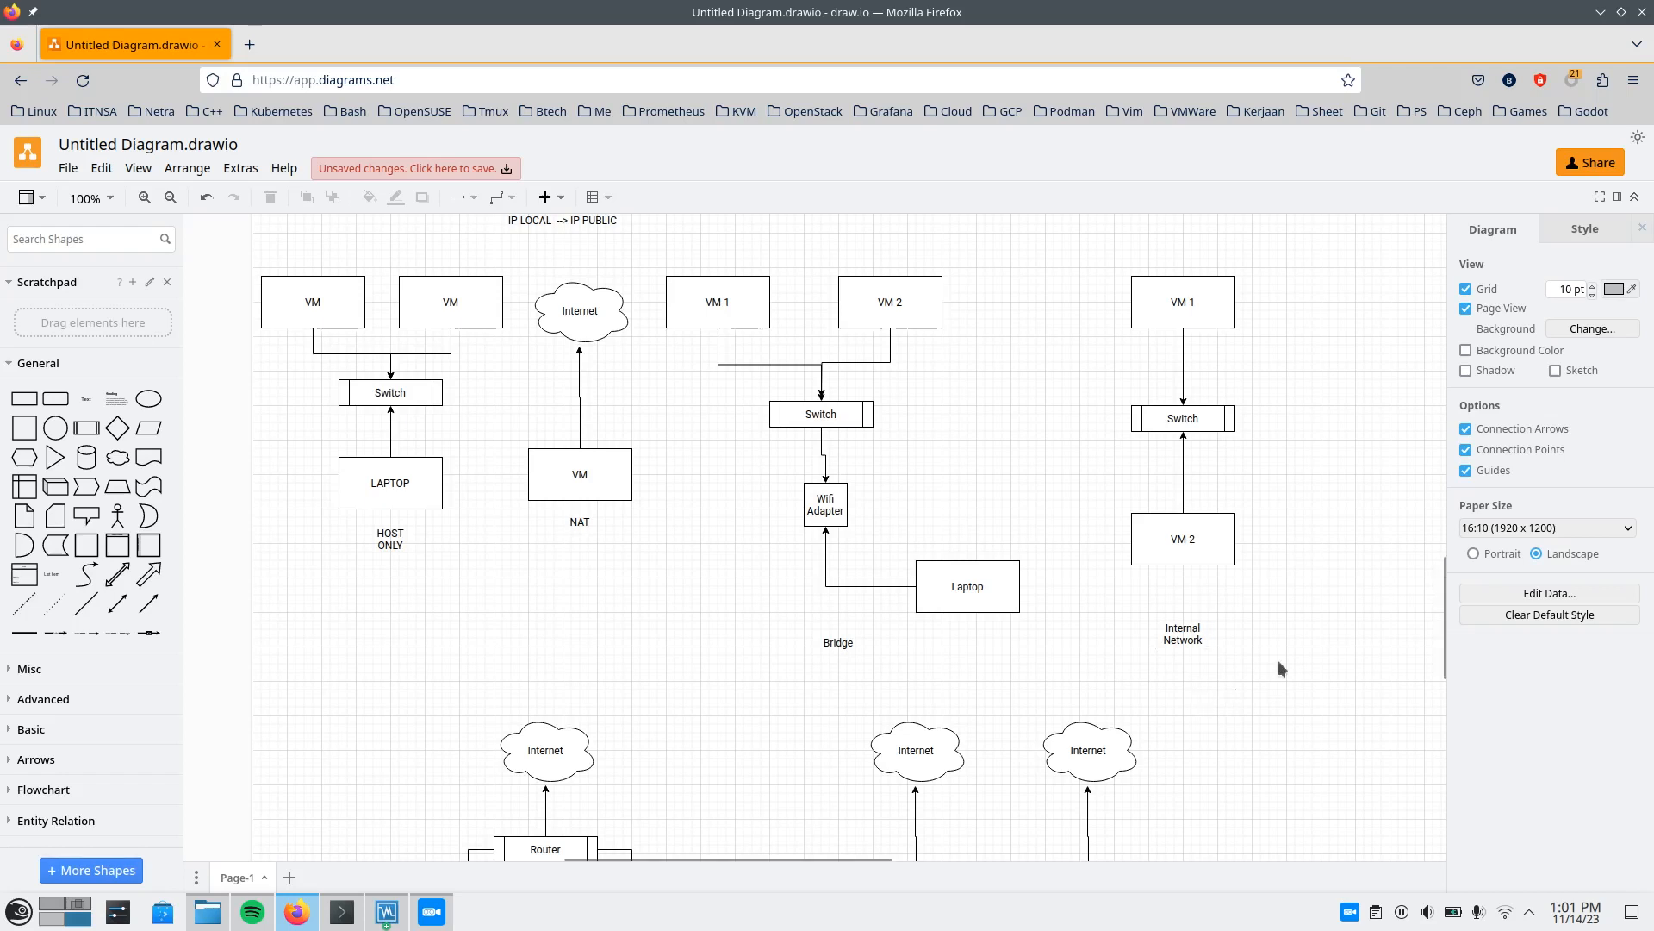
{"action": "scroll", "coordinate": [1061, 365], "scroll_direction": "up", "scroll_amount": 1}
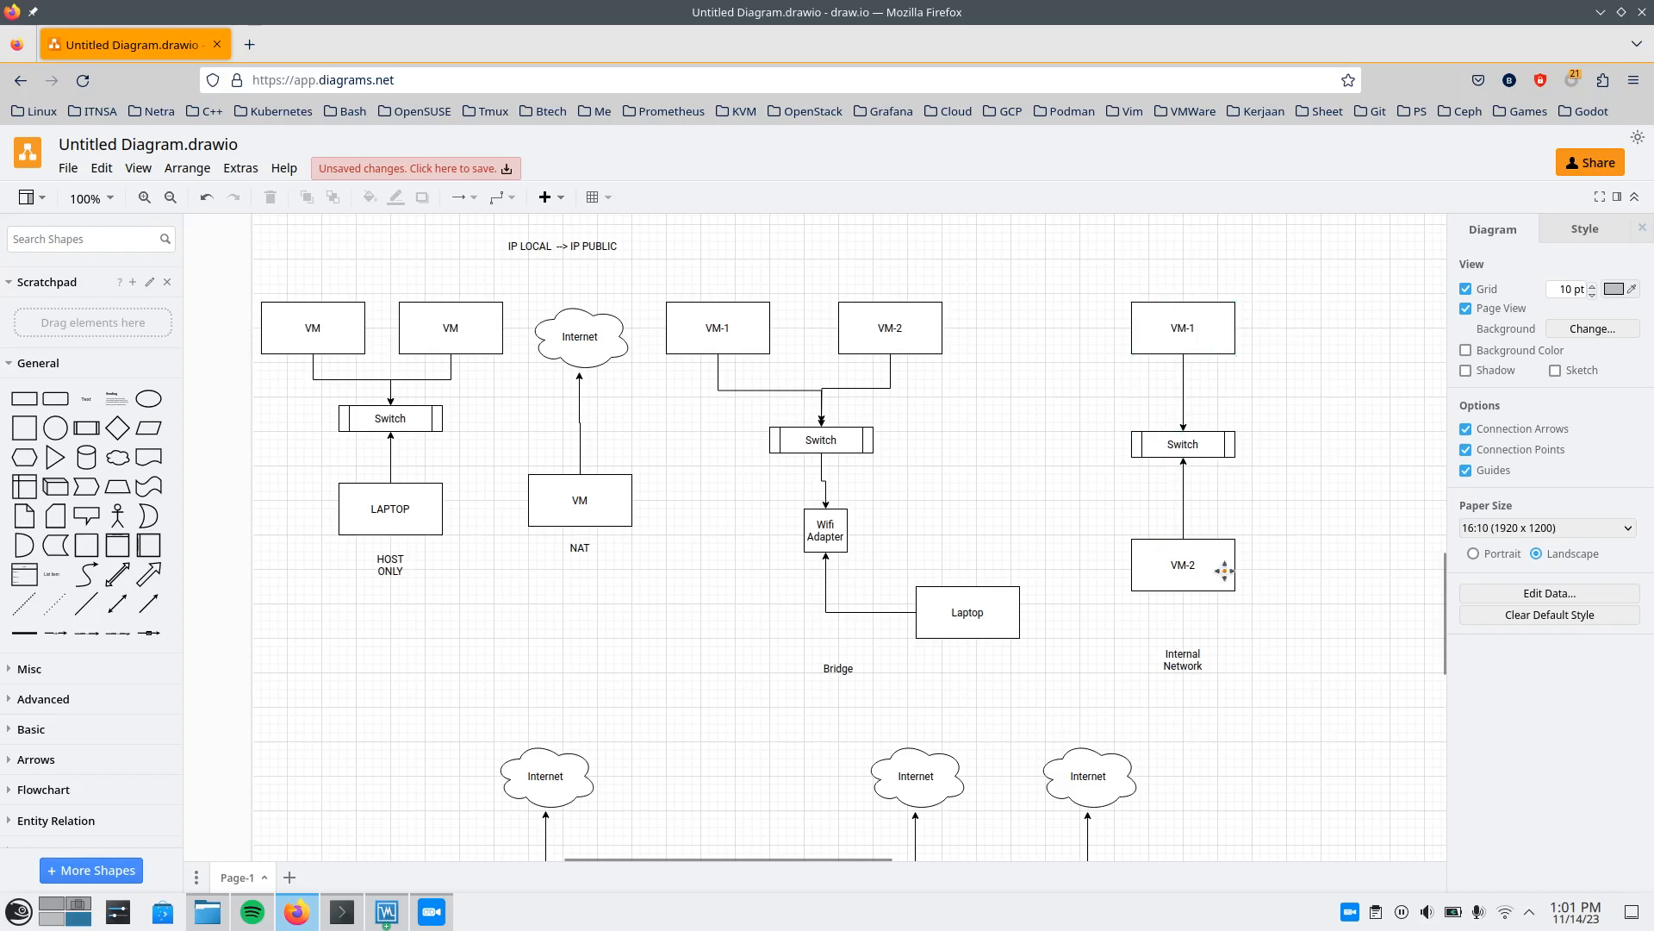
In the Internal Network diagram, shift VM-1 to the left and place a copy of it alongside, connected to the same switch.
{"action": "left_click_drag", "start_coordinate": [1187, 322], "coordinate": [1103, 332]}
{"action": "left_click", "coordinate": [1189, 325]}
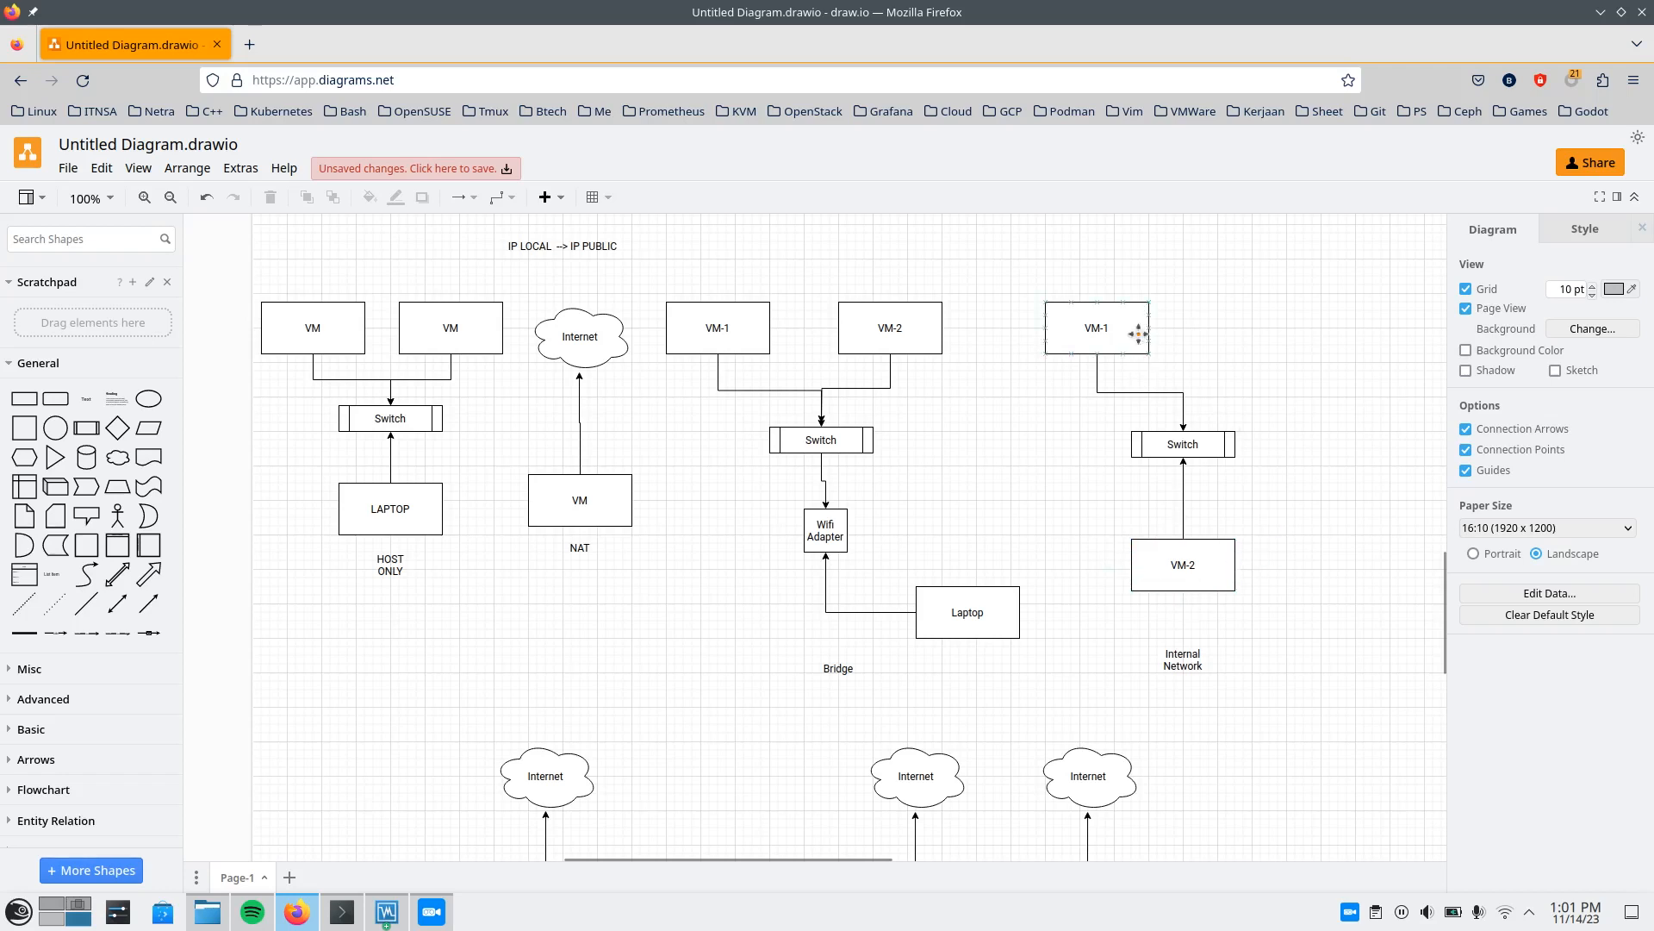
{"action": "mouse_move", "coordinate": [1099, 312]}
{"action": "left_mouse_down"}
{"action": "mouse_move", "coordinate": [1238, 322]}
{"action": "mouse_move", "coordinate": [1243, 307]}
{"action": "mouse_move", "coordinate": [1183, 437]}
{"action": "left_mouse_up"}
{"action": "left_click", "coordinate": [1332, 338]}
{"action": "left_click", "coordinate": [1227, 412]}
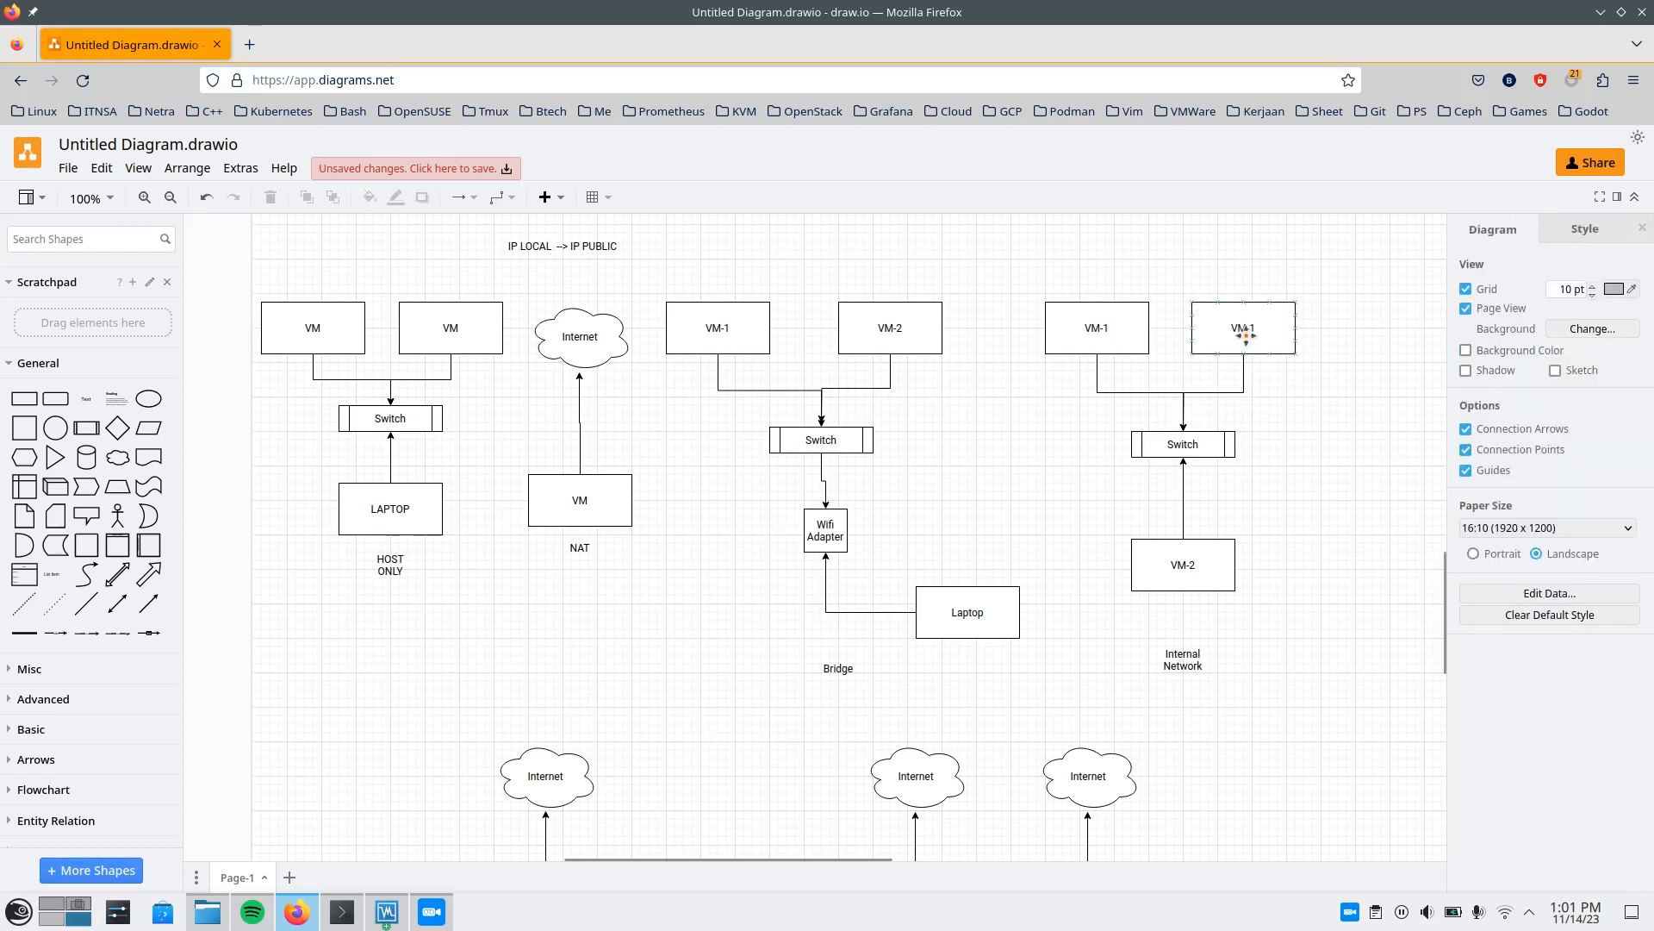
{"action": "left_click_drag", "start_coordinate": [1245, 336], "coordinate": [1262, 336]}
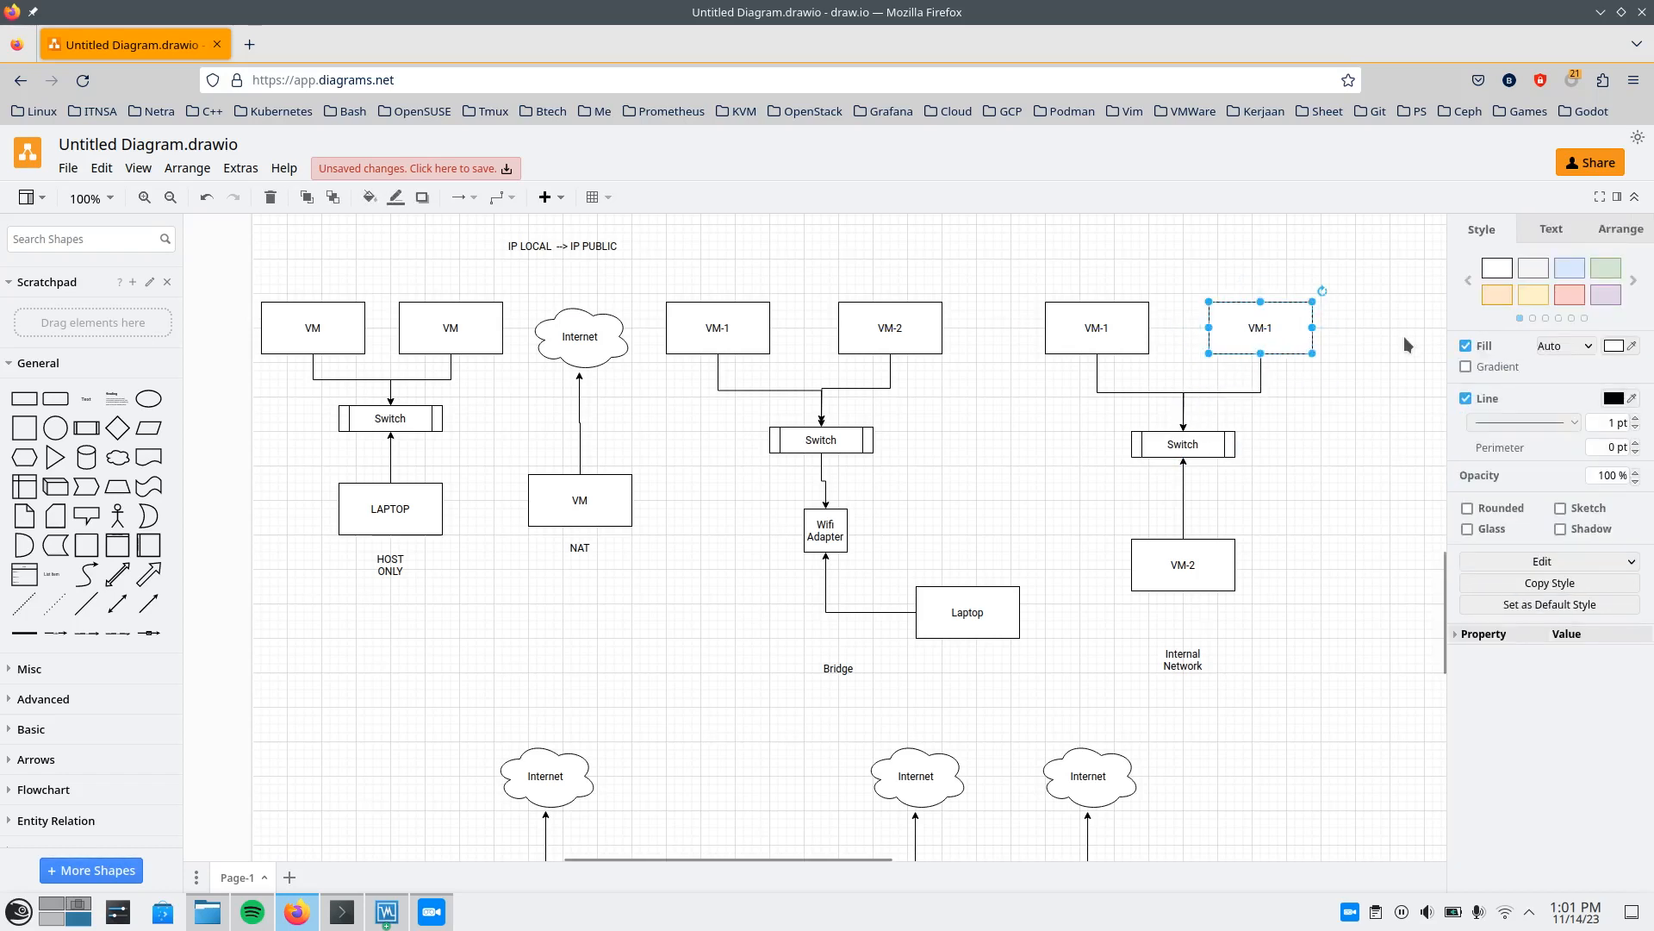
Relabel the copied VM box in the Internal Network diagram as VM-3.
{"action": "double_click", "coordinate": [1260, 326]}
{"action": "key", "text": "End"}
{"action": "key", "text": "BackSpace"}
{"action": "type", "text": "3"}
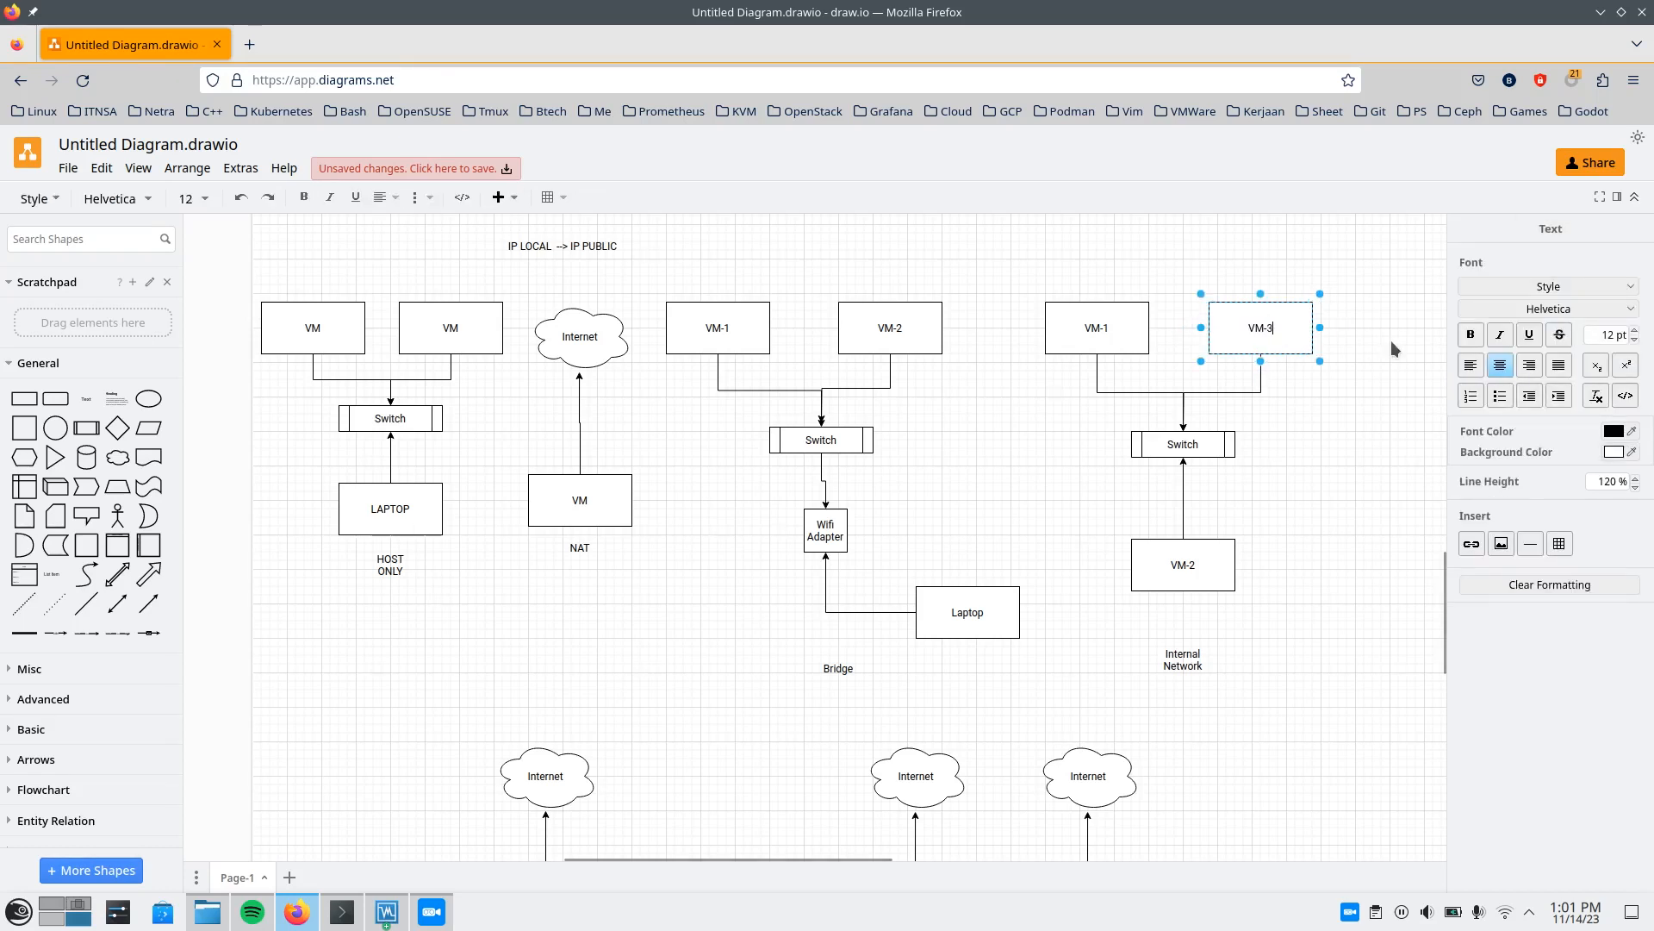
{"action": "left_click", "coordinate": [1274, 413]}
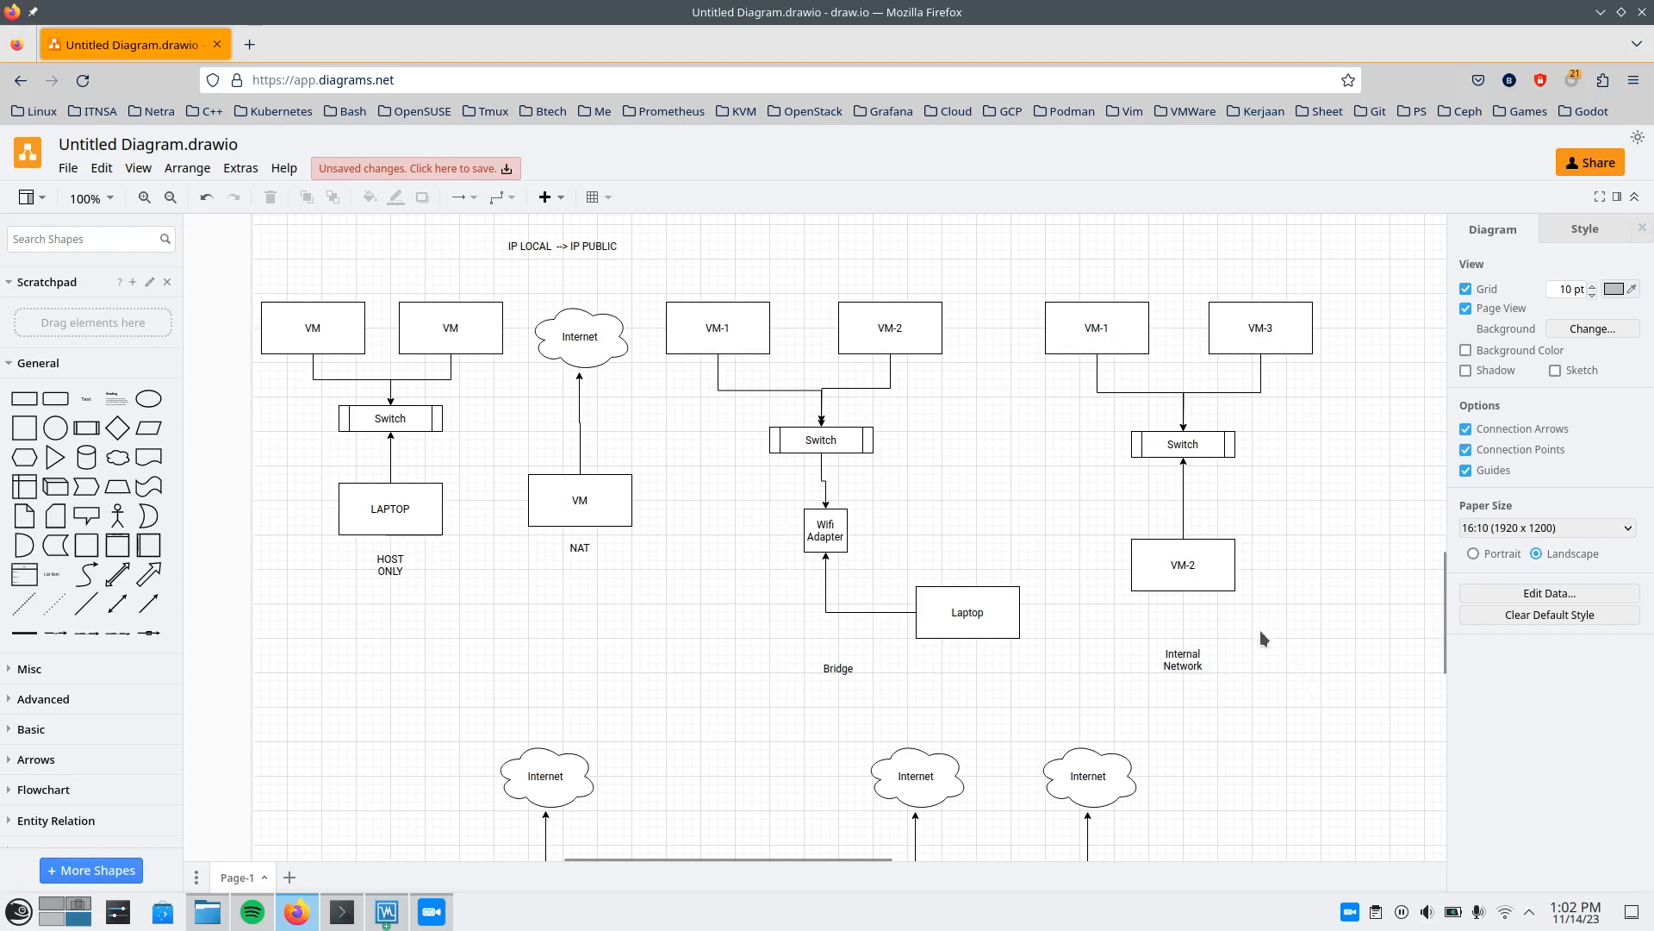
Switch to VirtualBox and set Adapter 1 of the ubuntu-test VM to be attached to Internal Network.
{"action": "key", "text": "alt+Tab"}
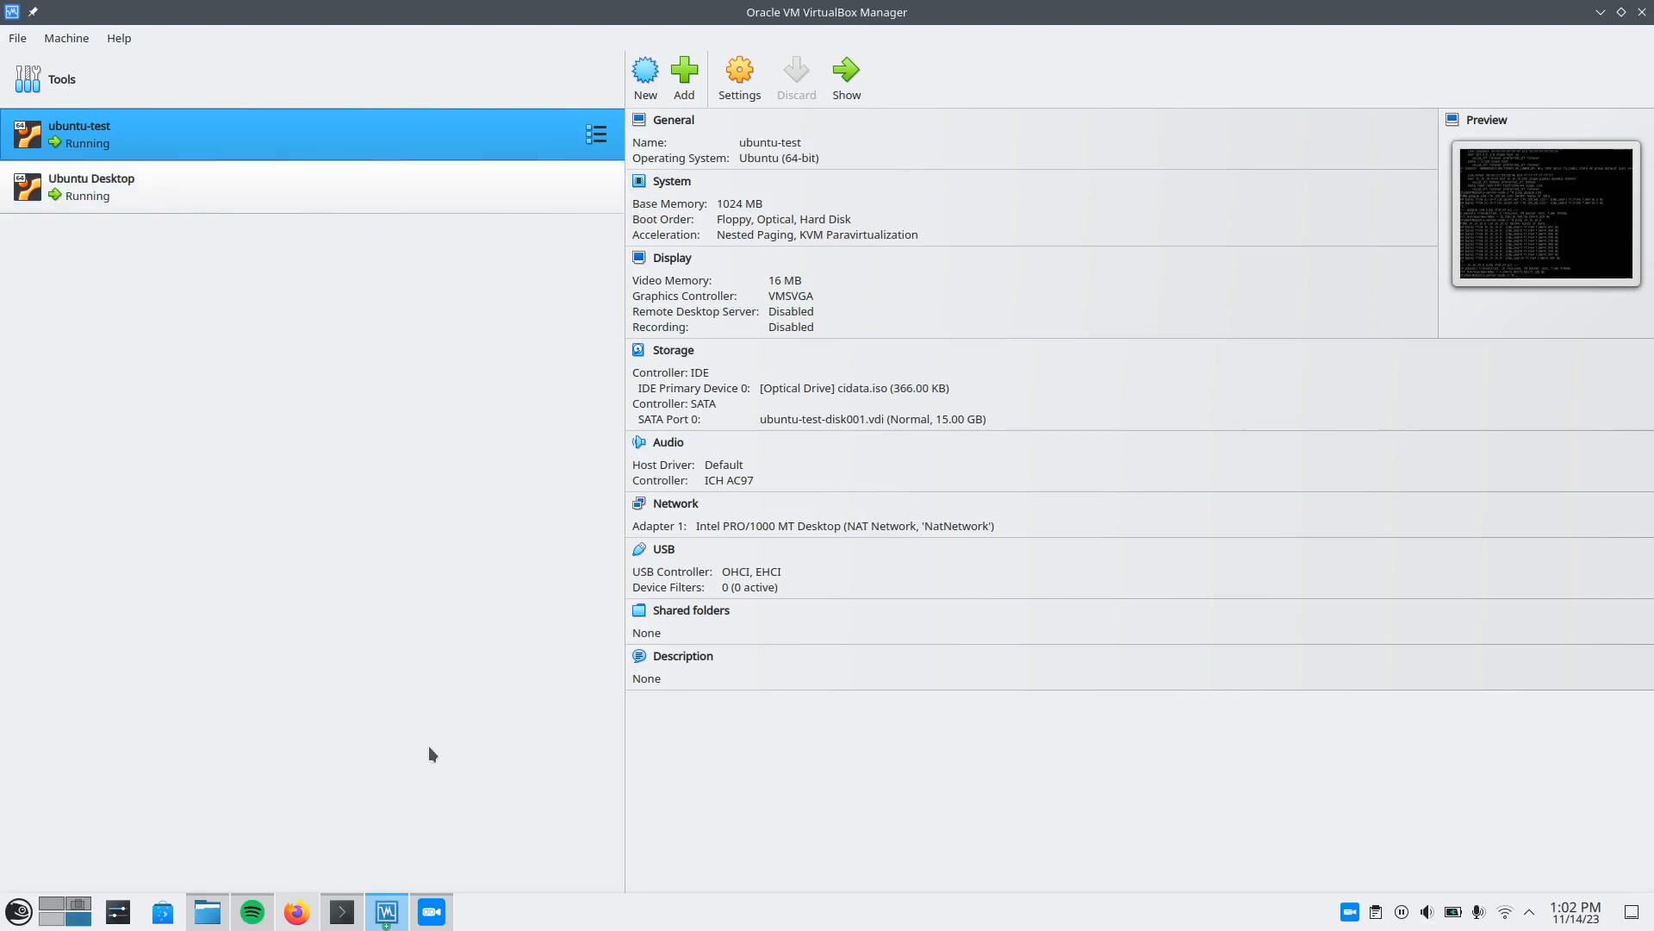
{"action": "left_click", "coordinate": [363, 189]}
{"action": "left_click", "coordinate": [374, 140]}
{"action": "double_click", "coordinate": [334, 135]}
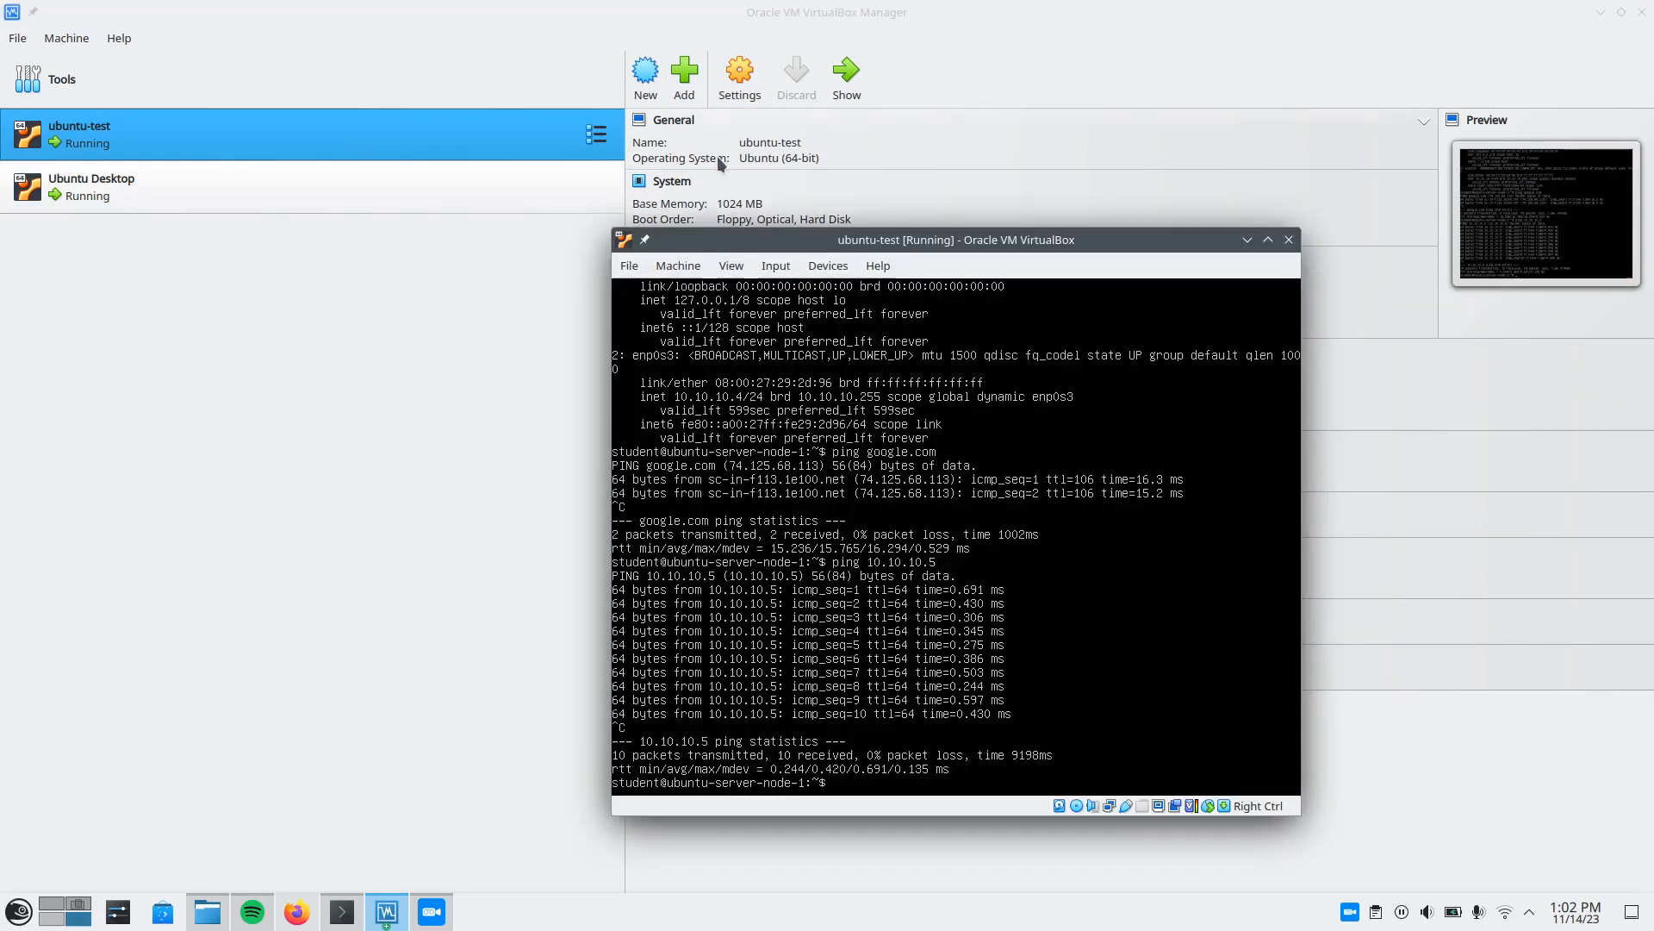
{"action": "left_click", "coordinate": [695, 149]}
{"action": "left_click", "coordinate": [743, 89]}
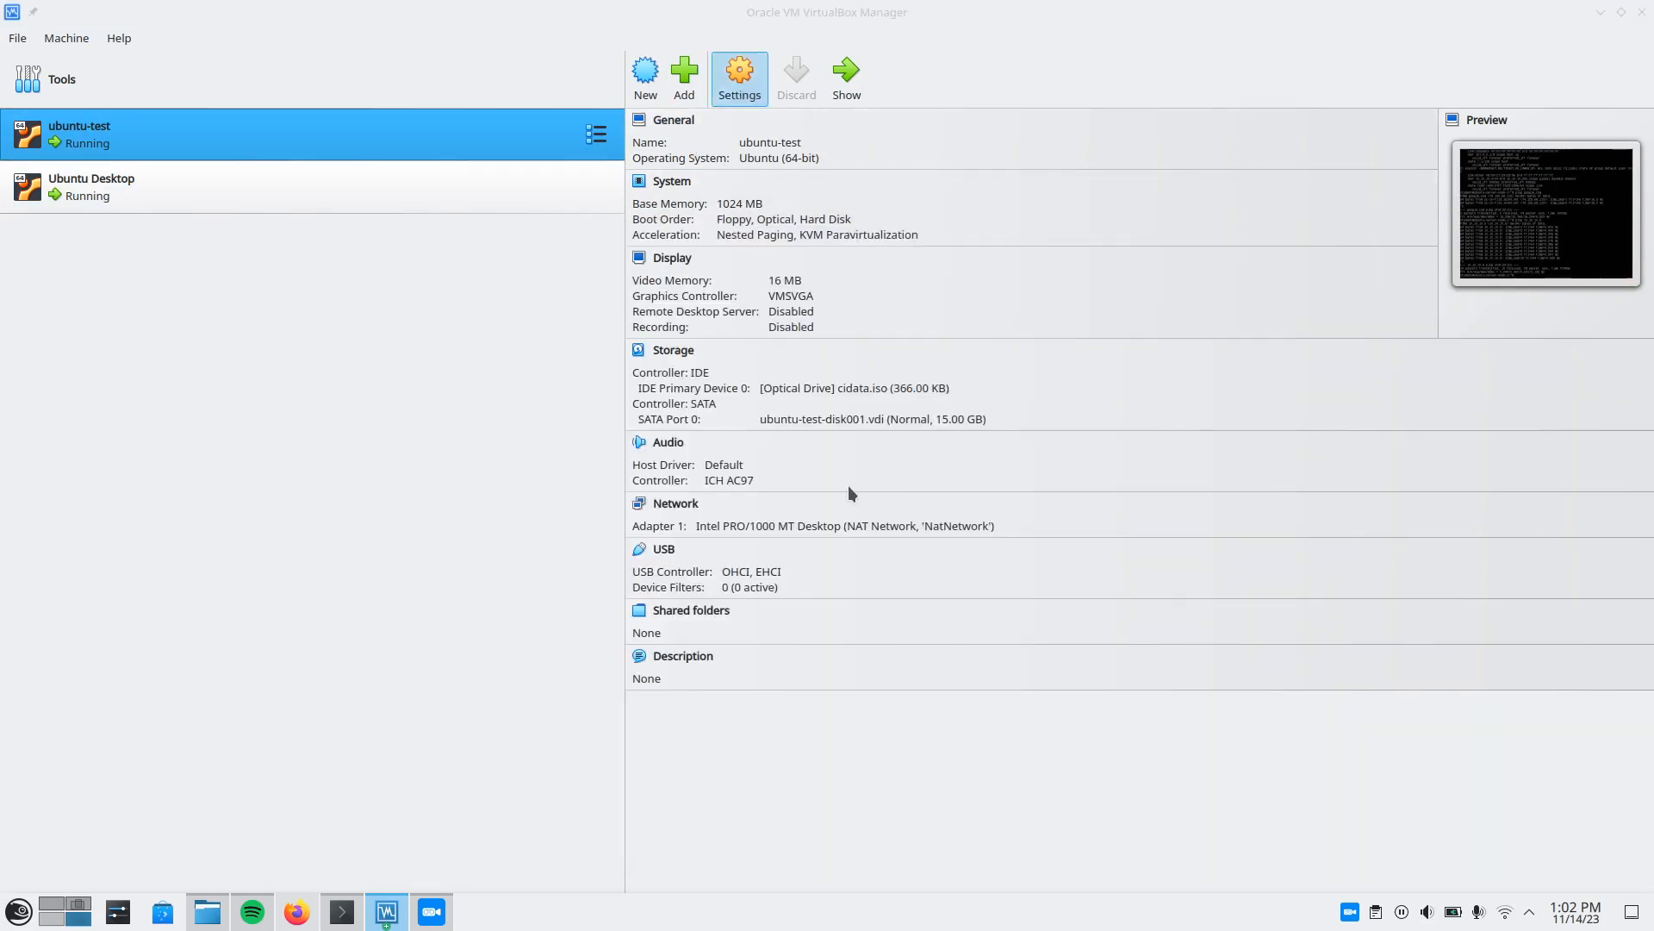
{"action": "left_click", "coordinate": [559, 366]}
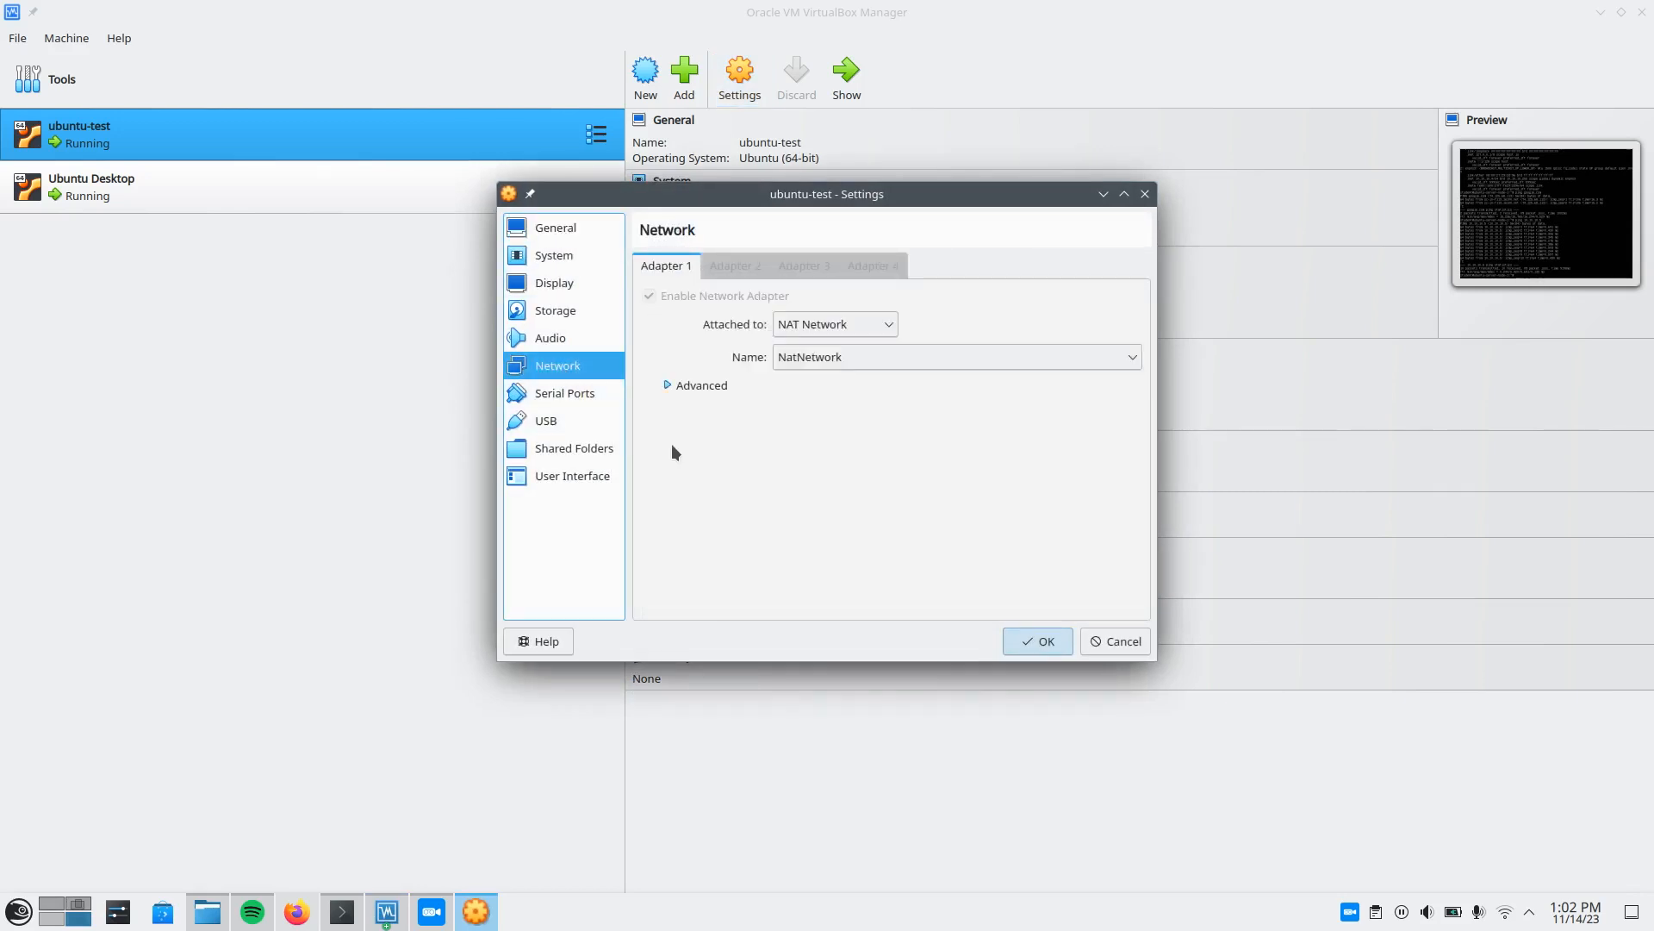
{"action": "left_click", "coordinate": [813, 324]}
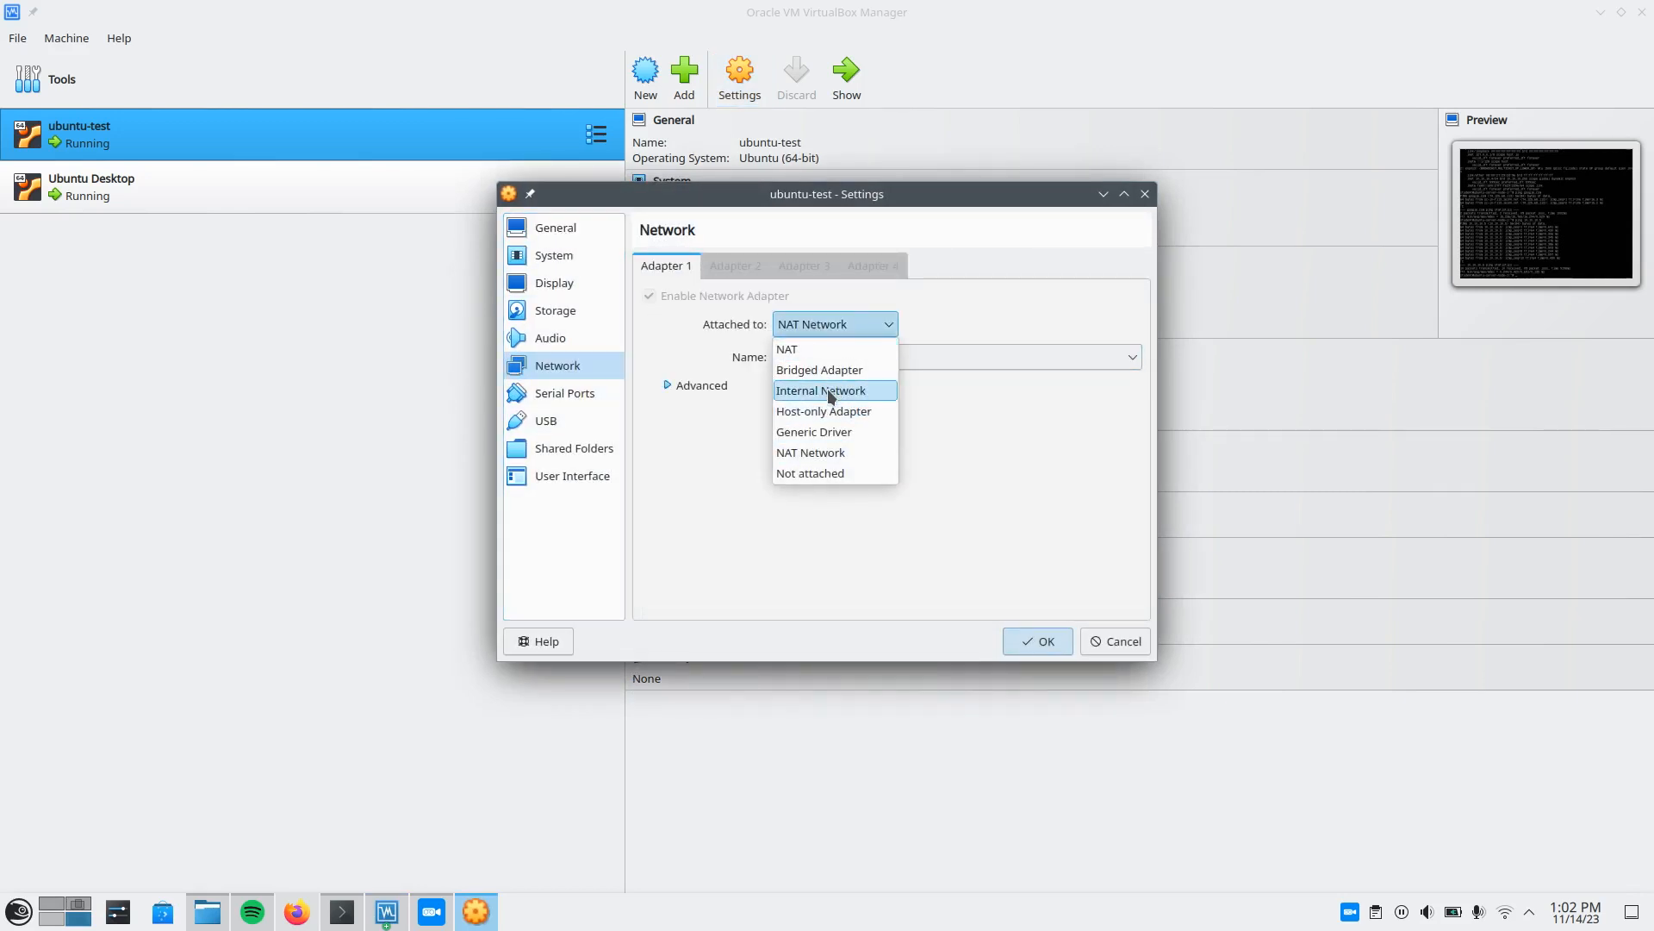
{"action": "left_click", "coordinate": [830, 392]}
Clear the internal network's name, re-enter it as intnet, and save the ubuntu-test settings.
{"action": "left_click_drag", "start_coordinate": [840, 363], "coordinate": [737, 352]}
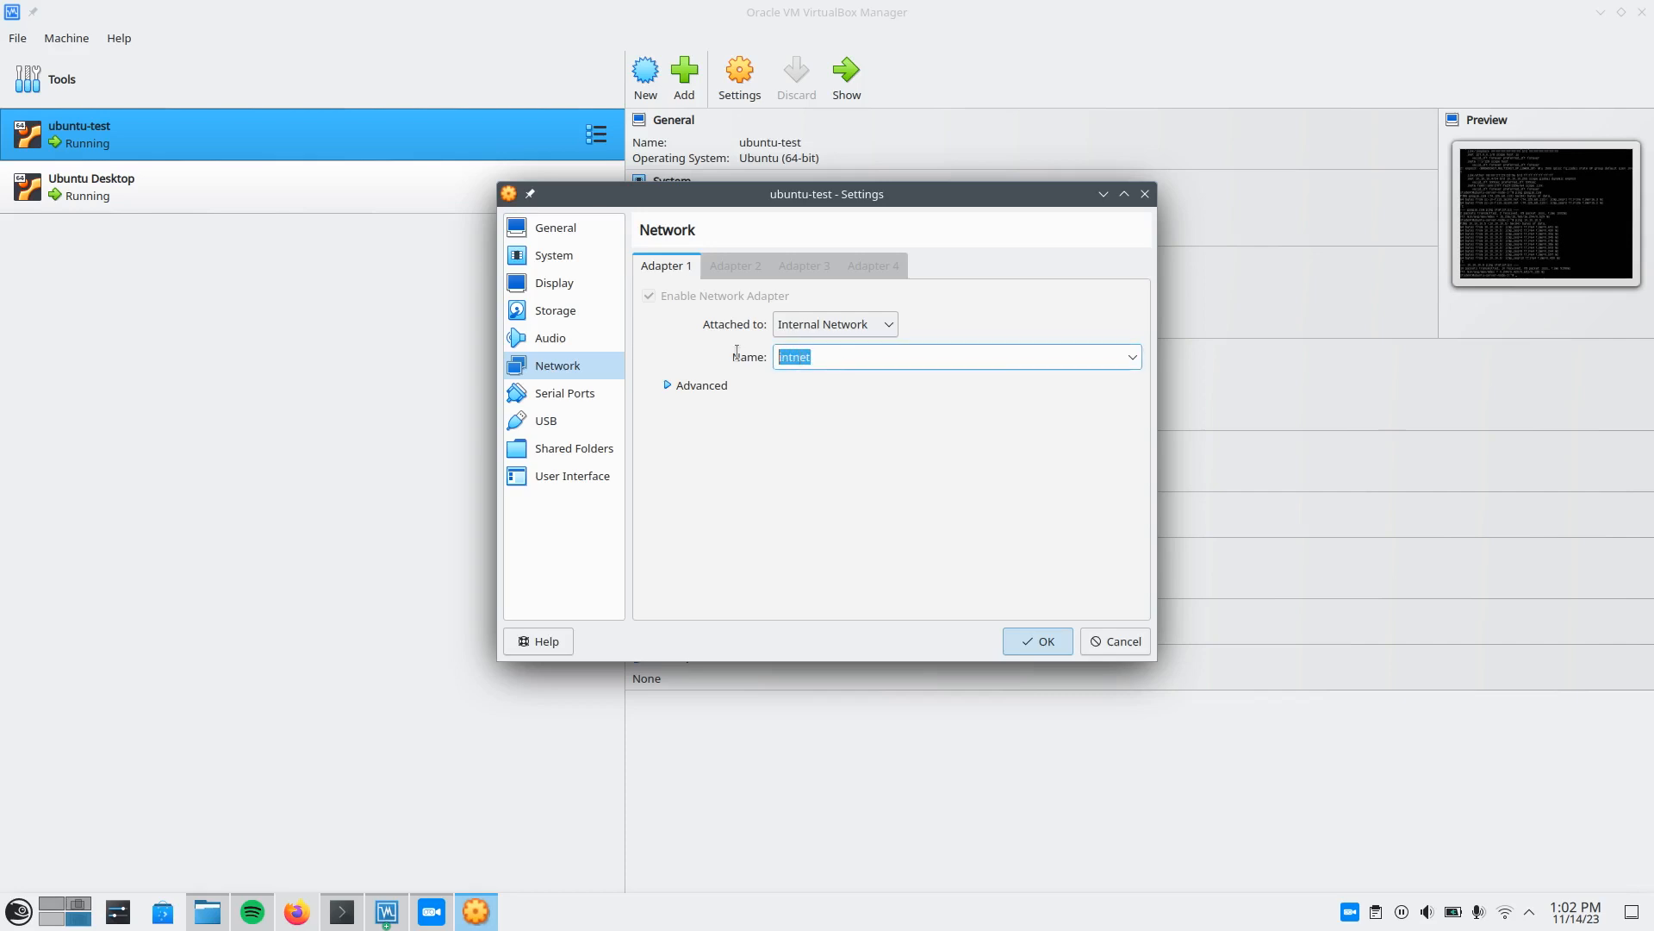
{"action": "left_click", "coordinate": [877, 353]}
{"action": "key", "text": "BackSpace"}
{"action": "key", "text": "BackSpace"}
{"action": "key", "text": "BackSpace"}
{"action": "key", "text": "BackSpace"}
{"action": "key", "text": "BackSpace"}
{"action": "key", "text": "BackSpace"}
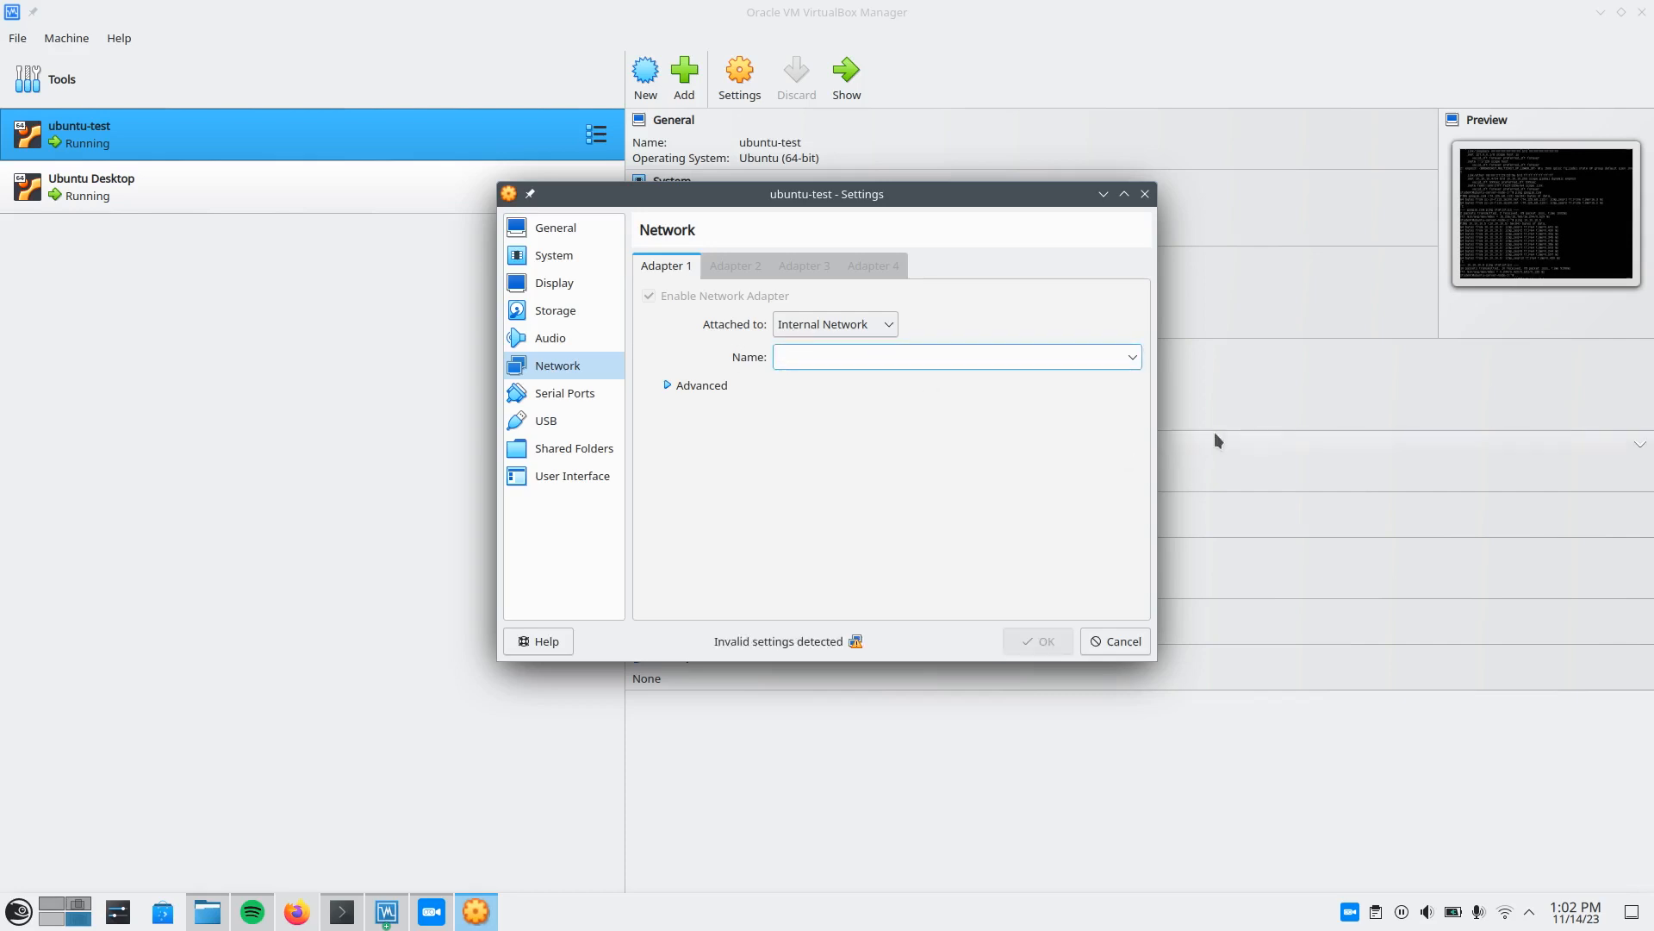
{"action": "left_click", "coordinate": [1134, 357]}
{"action": "left_click", "coordinate": [986, 343]}
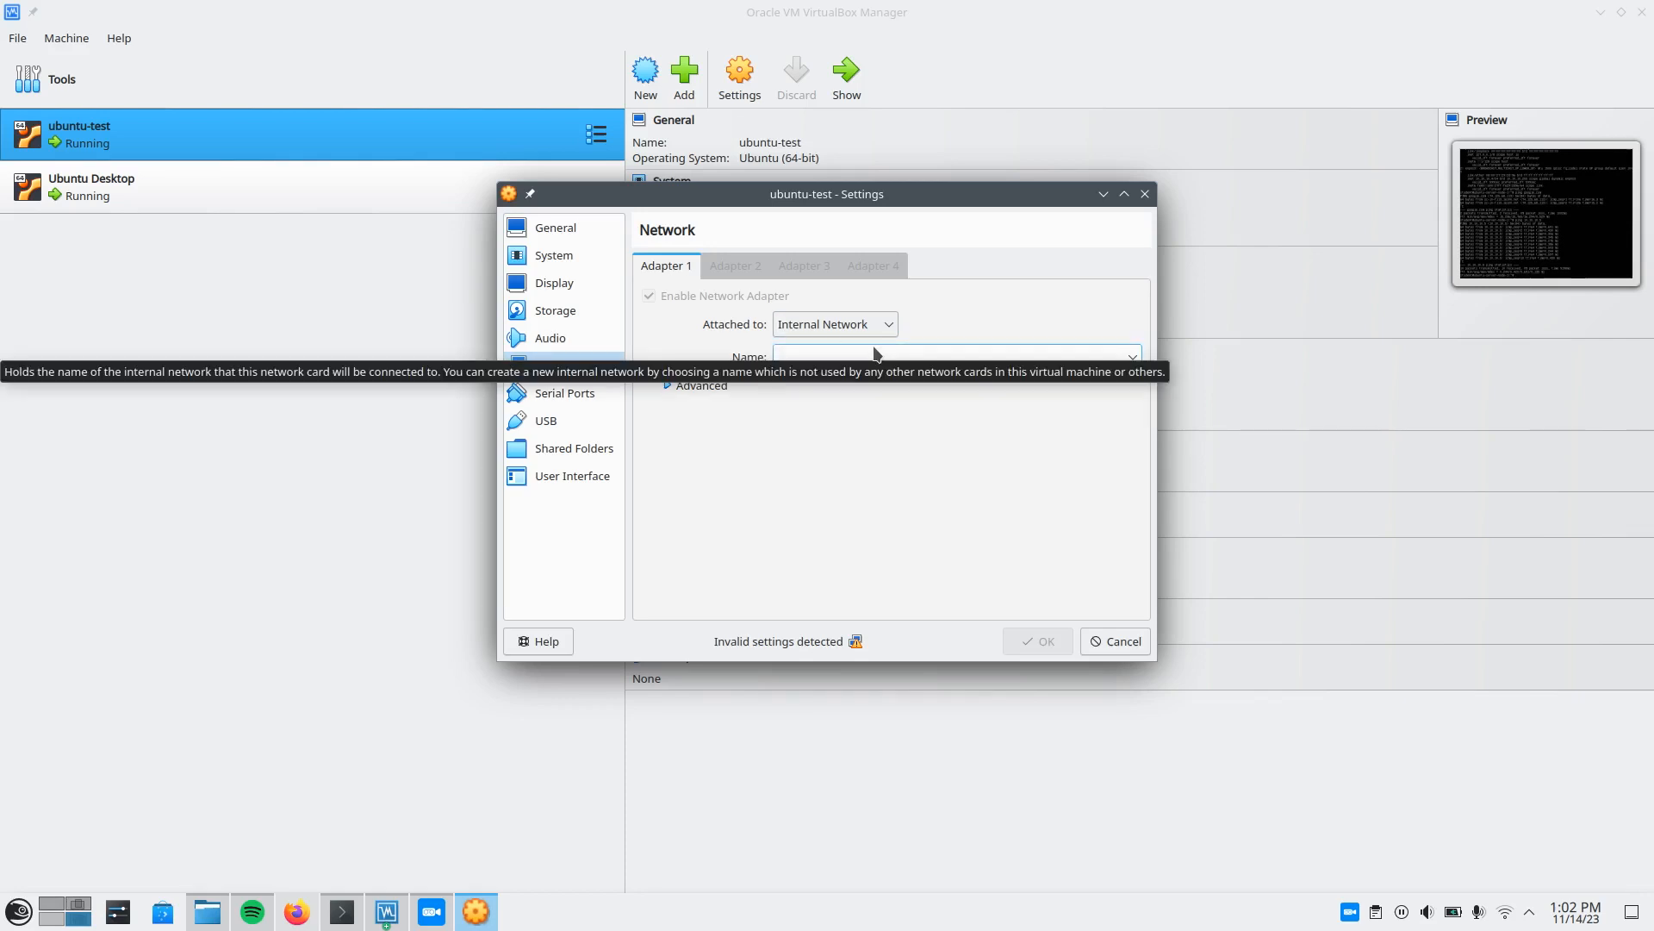
{"action": "type", "text": "intnet"}
{"action": "key", "text": "Return"}
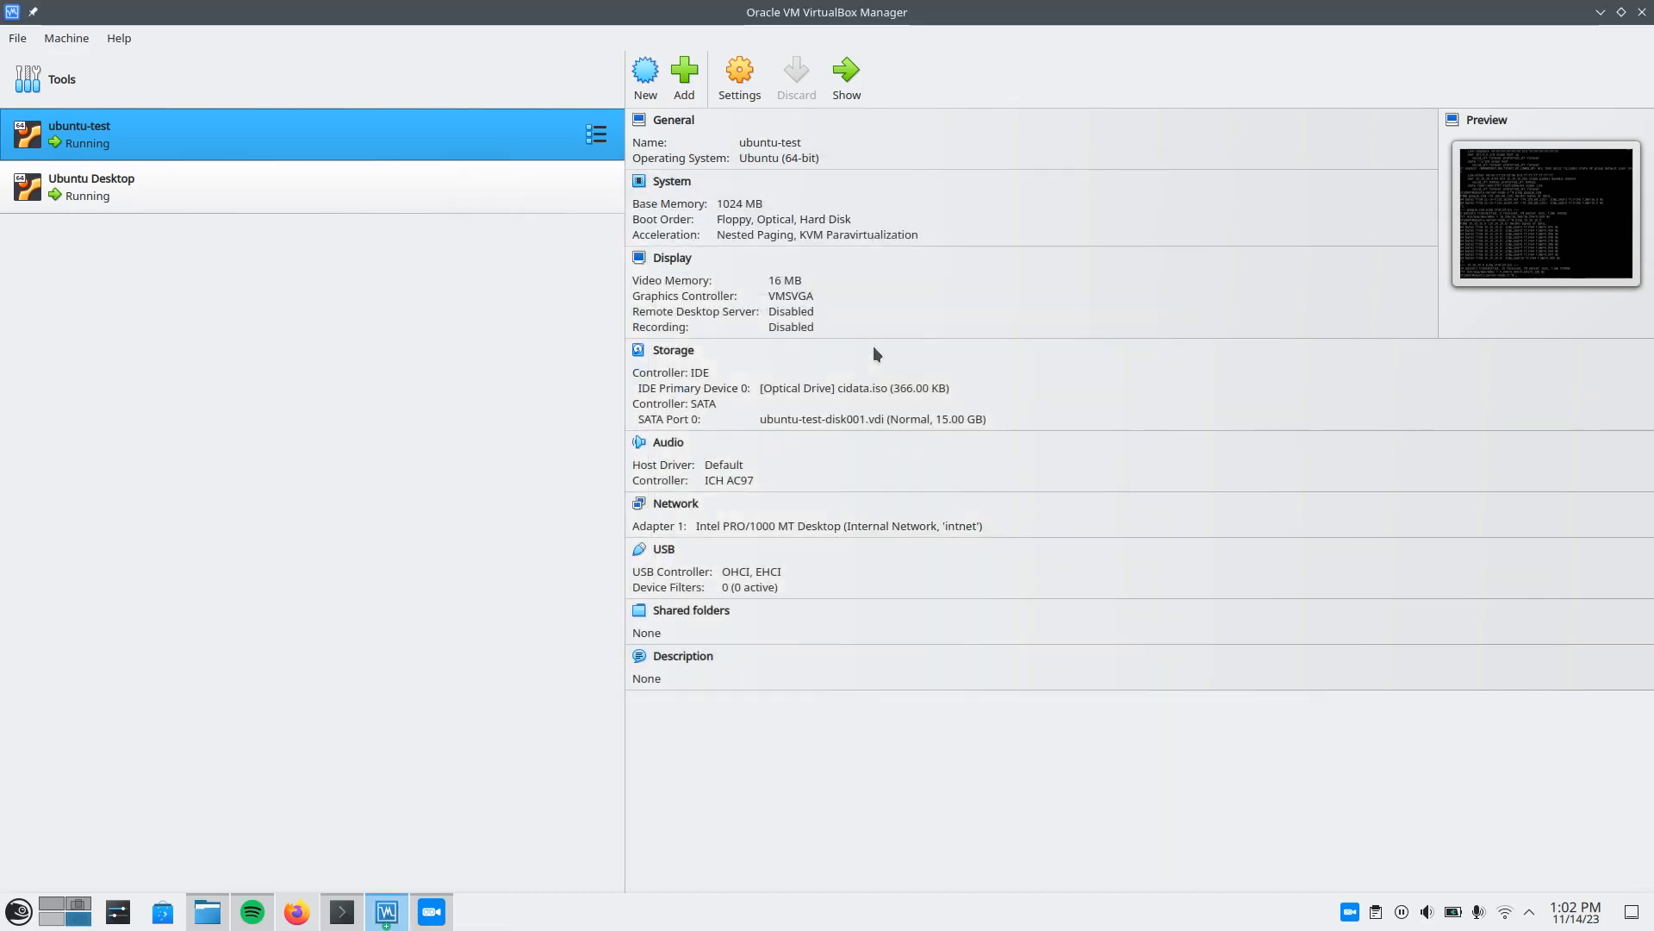
Reopen the ubuntu-test network settings to check Adapter 1's attachment and network name, and close them without changes.
{"action": "left_click", "coordinate": [755, 79]}
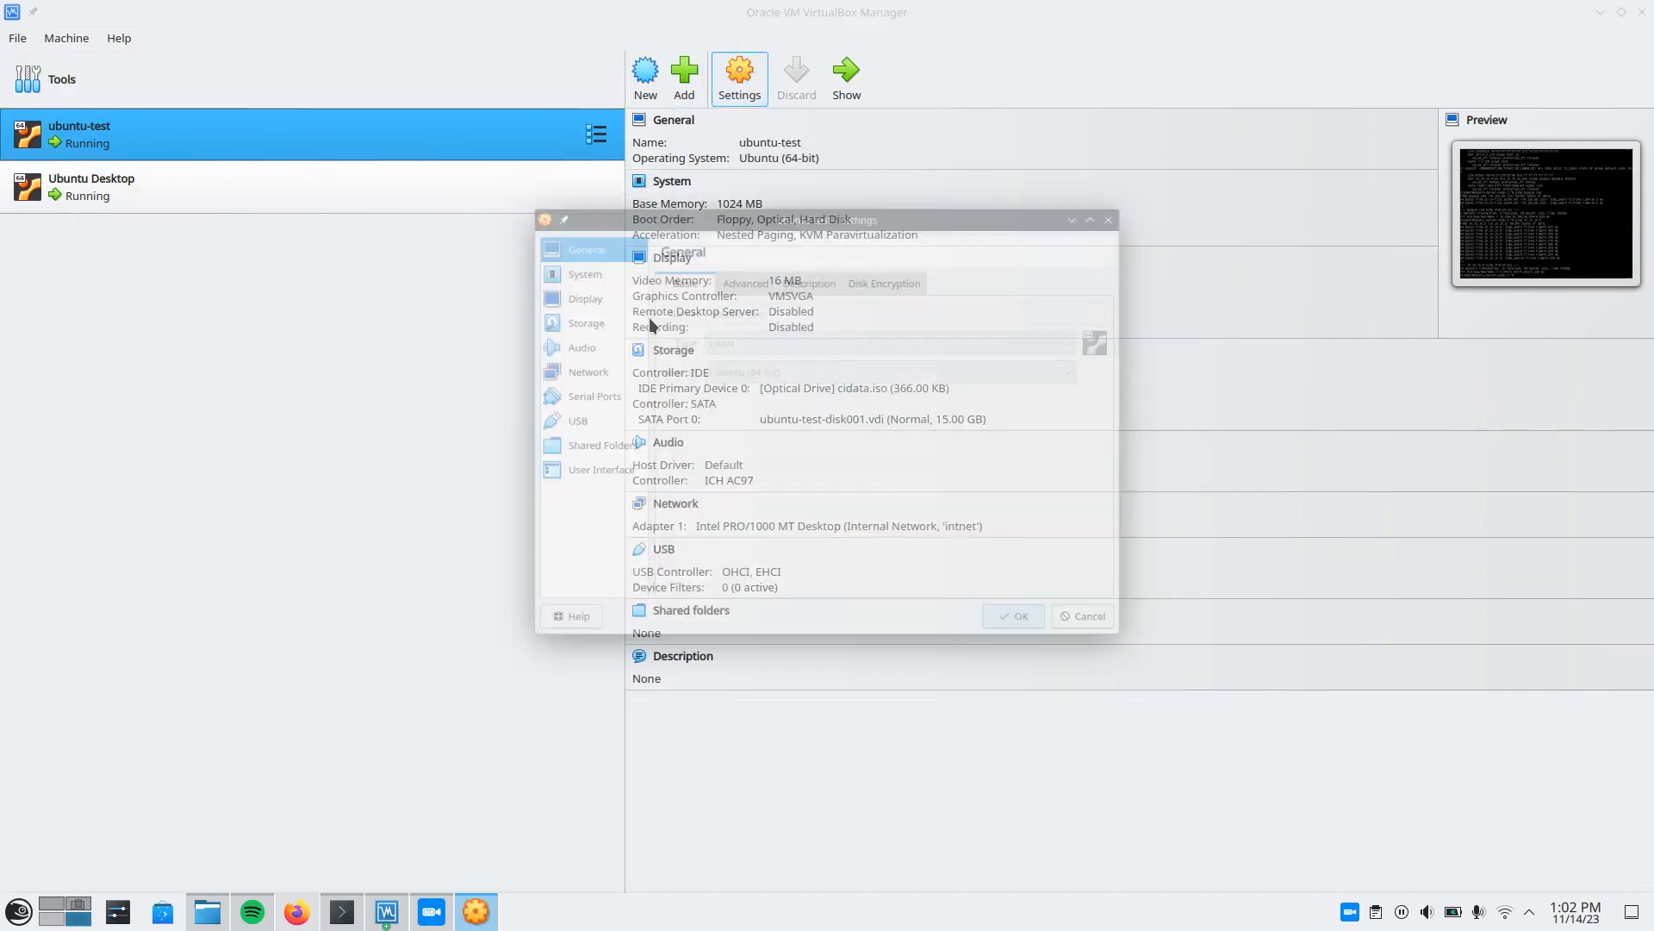
{"action": "left_click", "coordinate": [565, 368]}
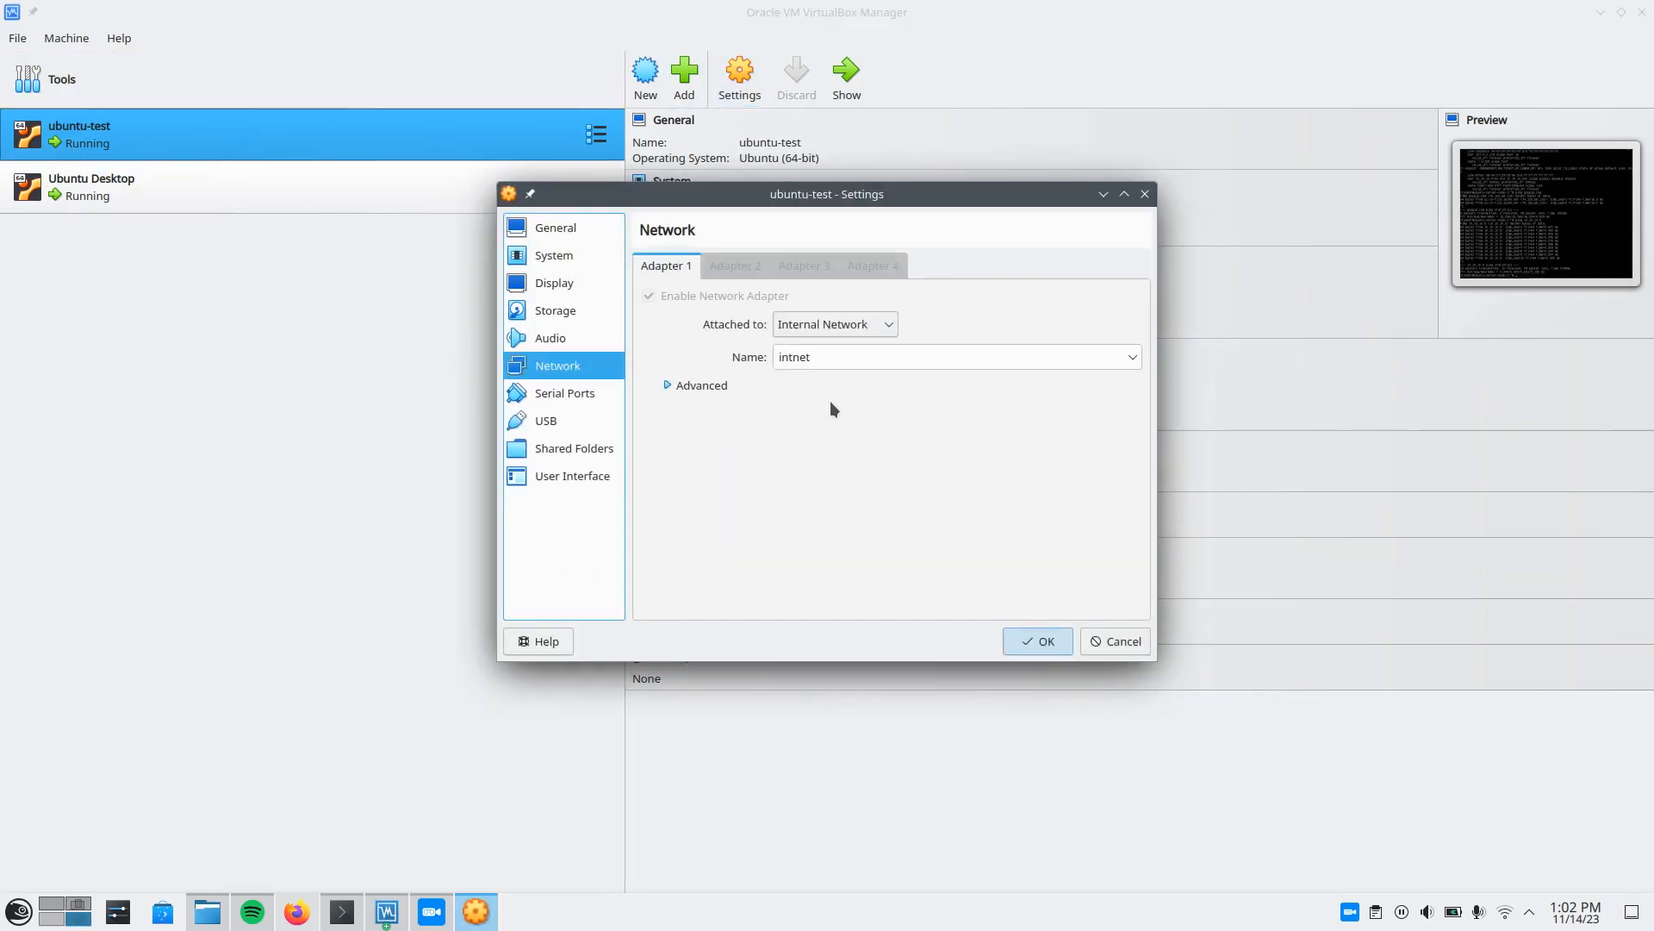
{"action": "left_click", "coordinate": [1111, 641]}
Attach Adapter 1 of the Ubuntu Desktop VM to the Internal Network named intnet and save the settings.
{"action": "left_click", "coordinate": [303, 184]}
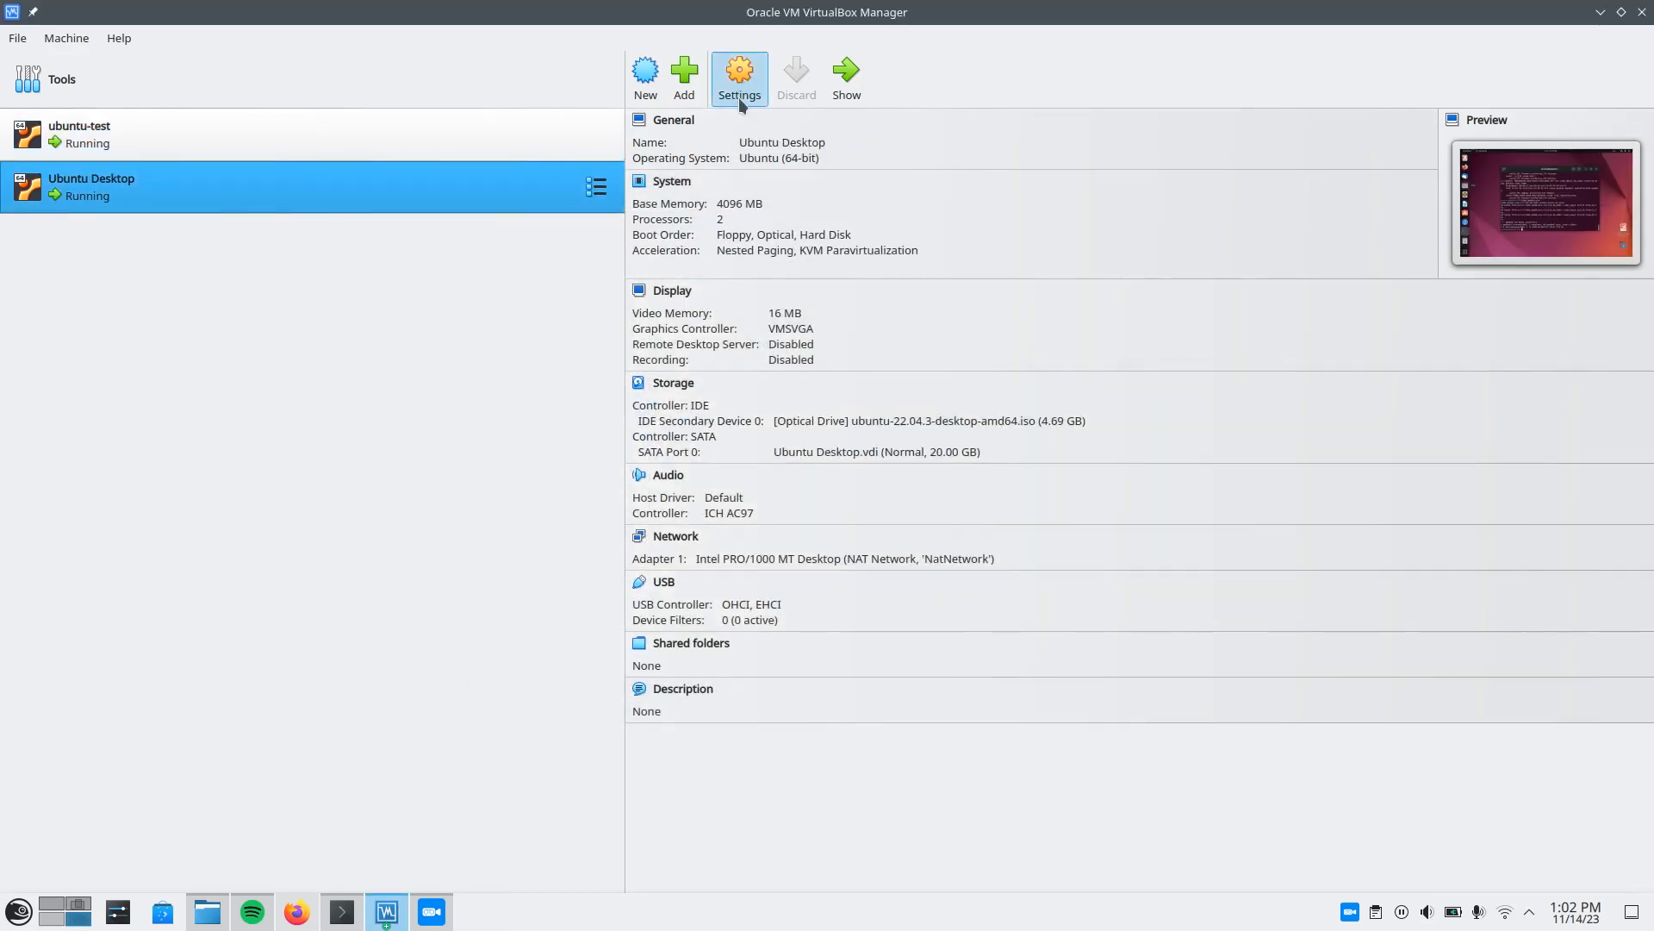
{"action": "key", "text": "ctrl+s"}
{"action": "left_click", "coordinate": [560, 340]}
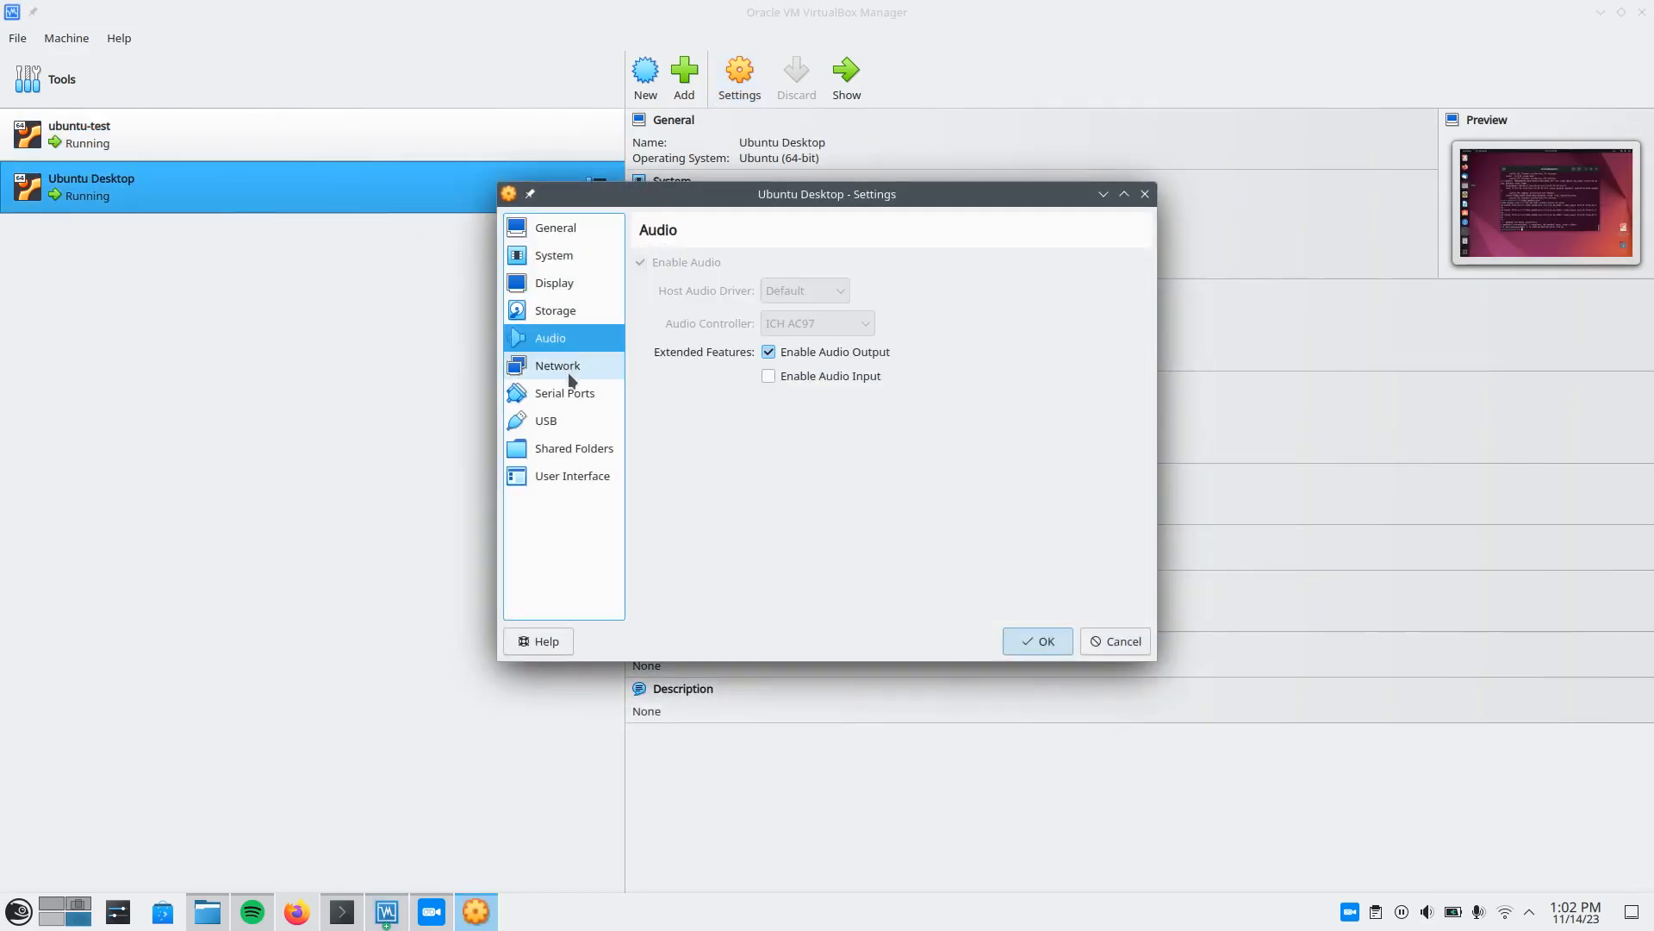
{"action": "left_click", "coordinate": [569, 375]}
{"action": "left_click", "coordinate": [892, 361]}
{"action": "left_click", "coordinate": [834, 326]}
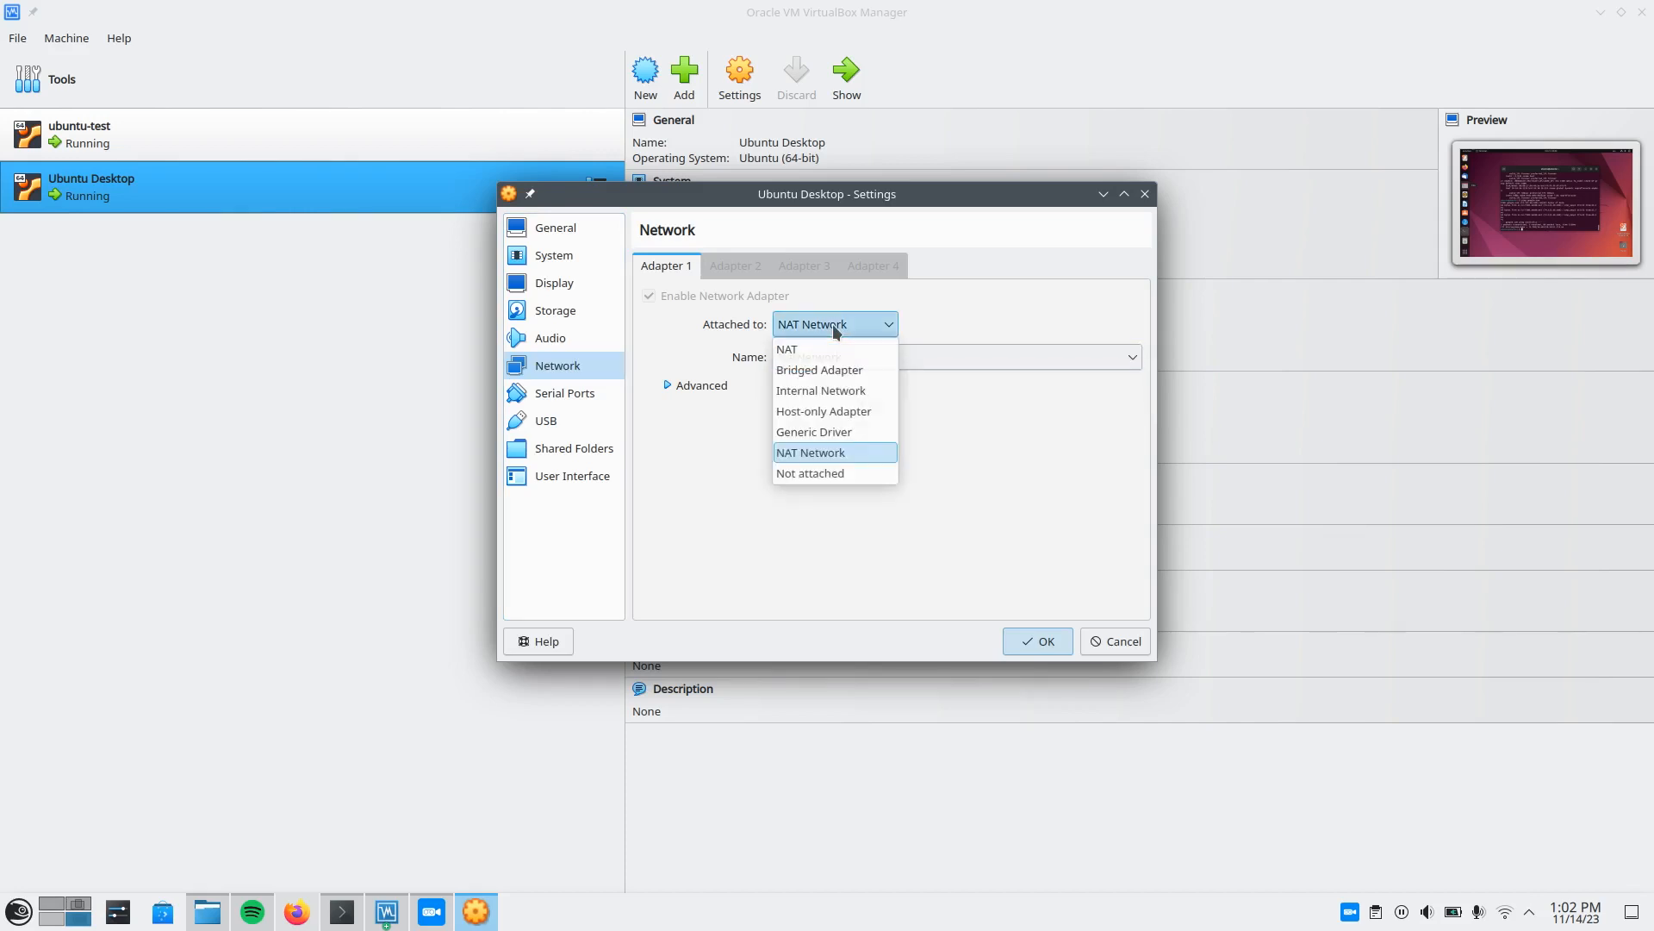
{"action": "left_click", "coordinate": [832, 390]}
{"action": "left_click", "coordinate": [872, 361]}
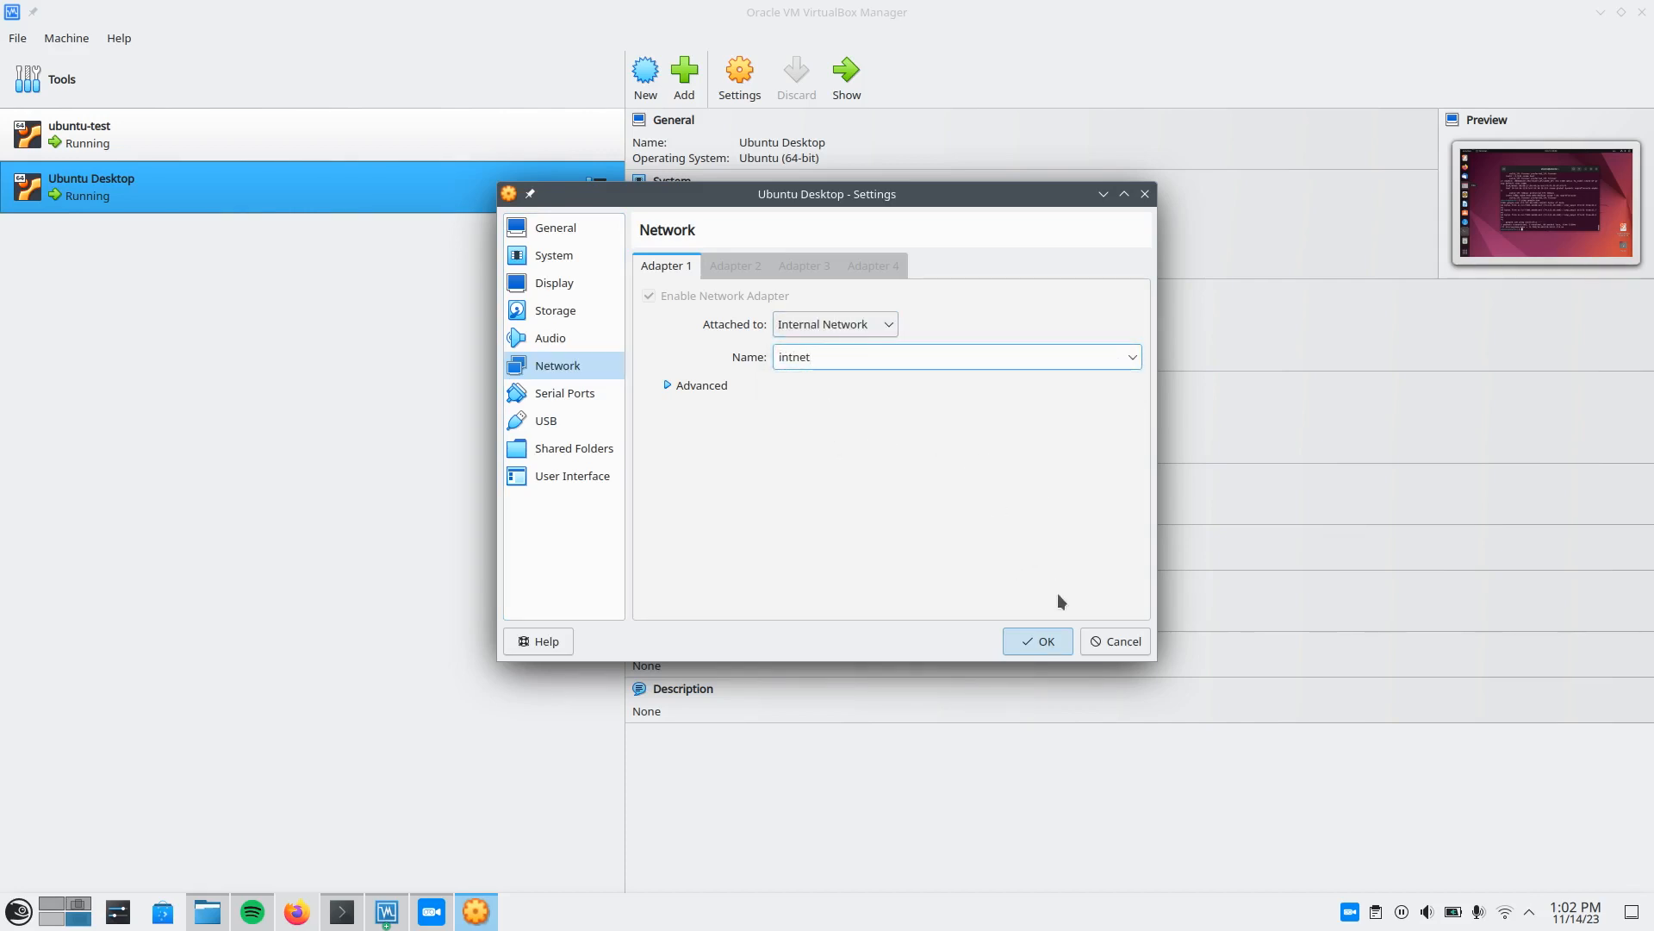
{"action": "left_click", "coordinate": [1039, 640]}
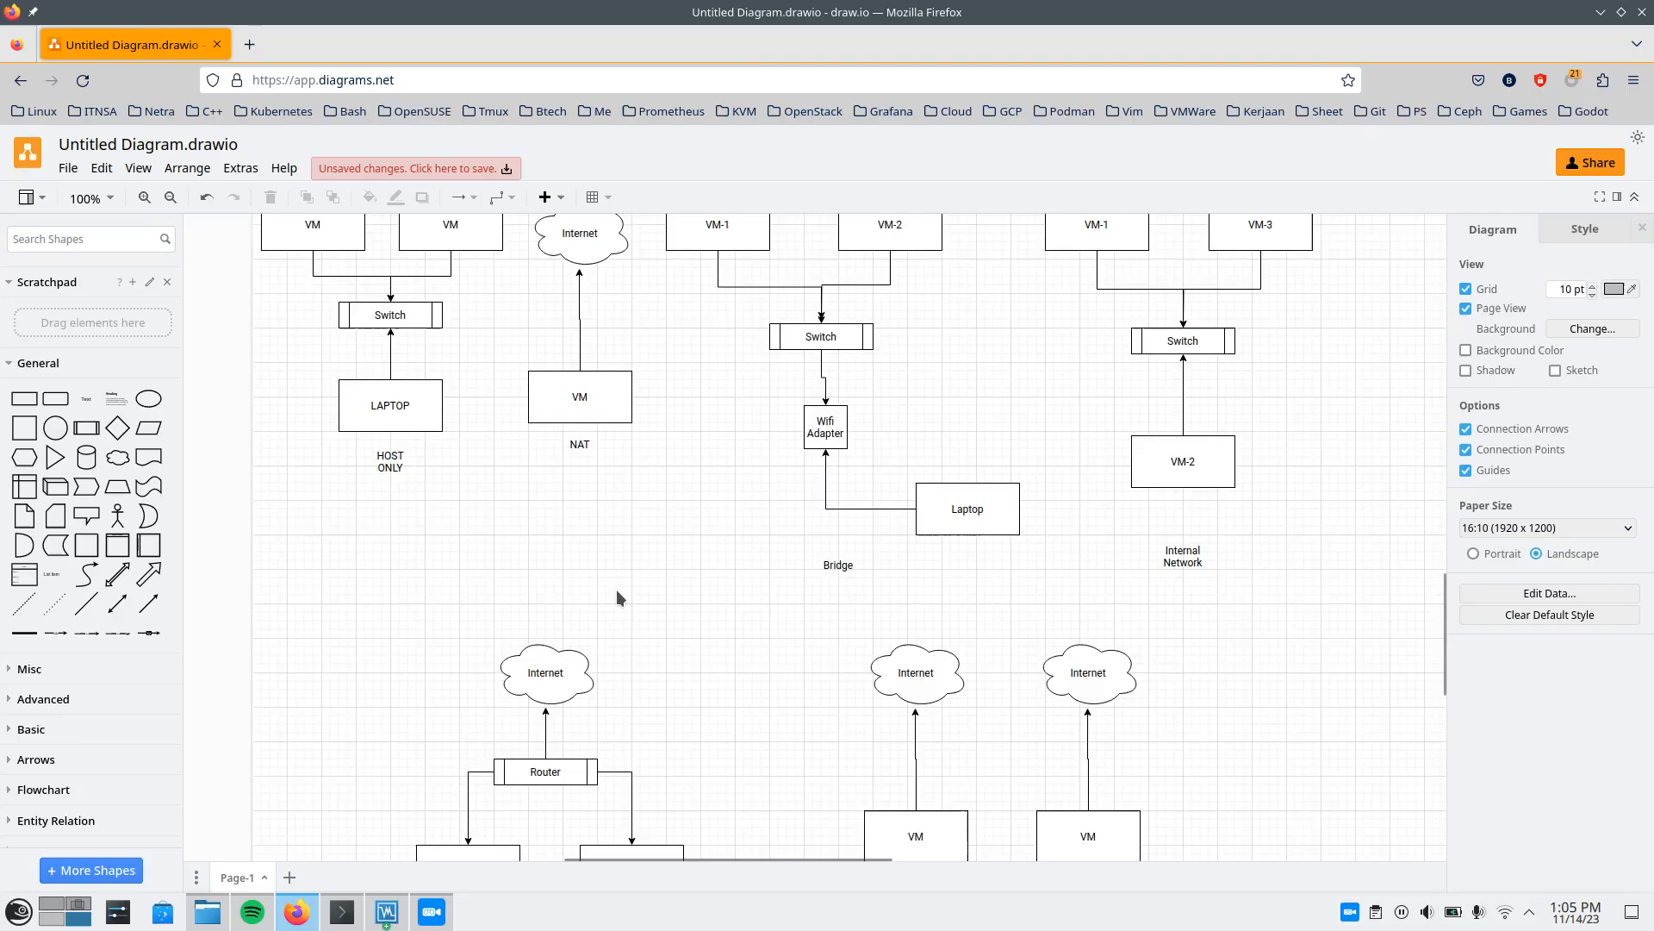
Switch to the draw.io diagram and examine how the VMs, switch, Wifi adapter and laptop connect in the Bridge drawing.
{"action": "scroll", "coordinate": [617, 589], "scroll_direction": "down", "scroll_amount": 3}
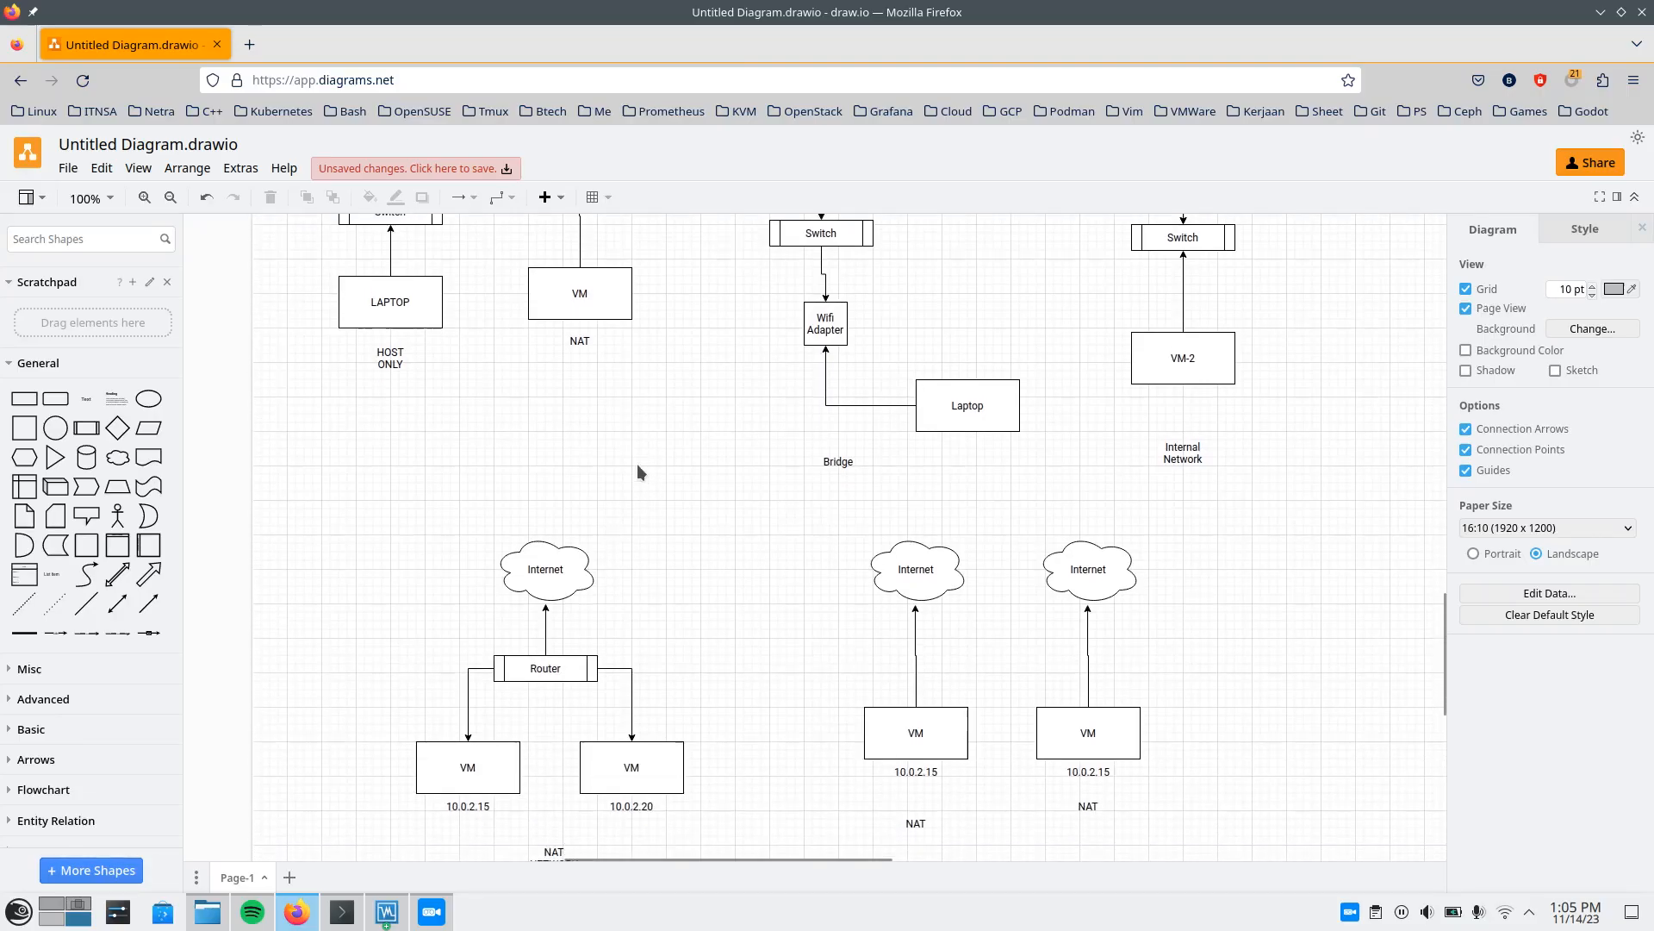
{"action": "scroll", "coordinate": [638, 472], "scroll_direction": "up", "scroll_amount": 6}
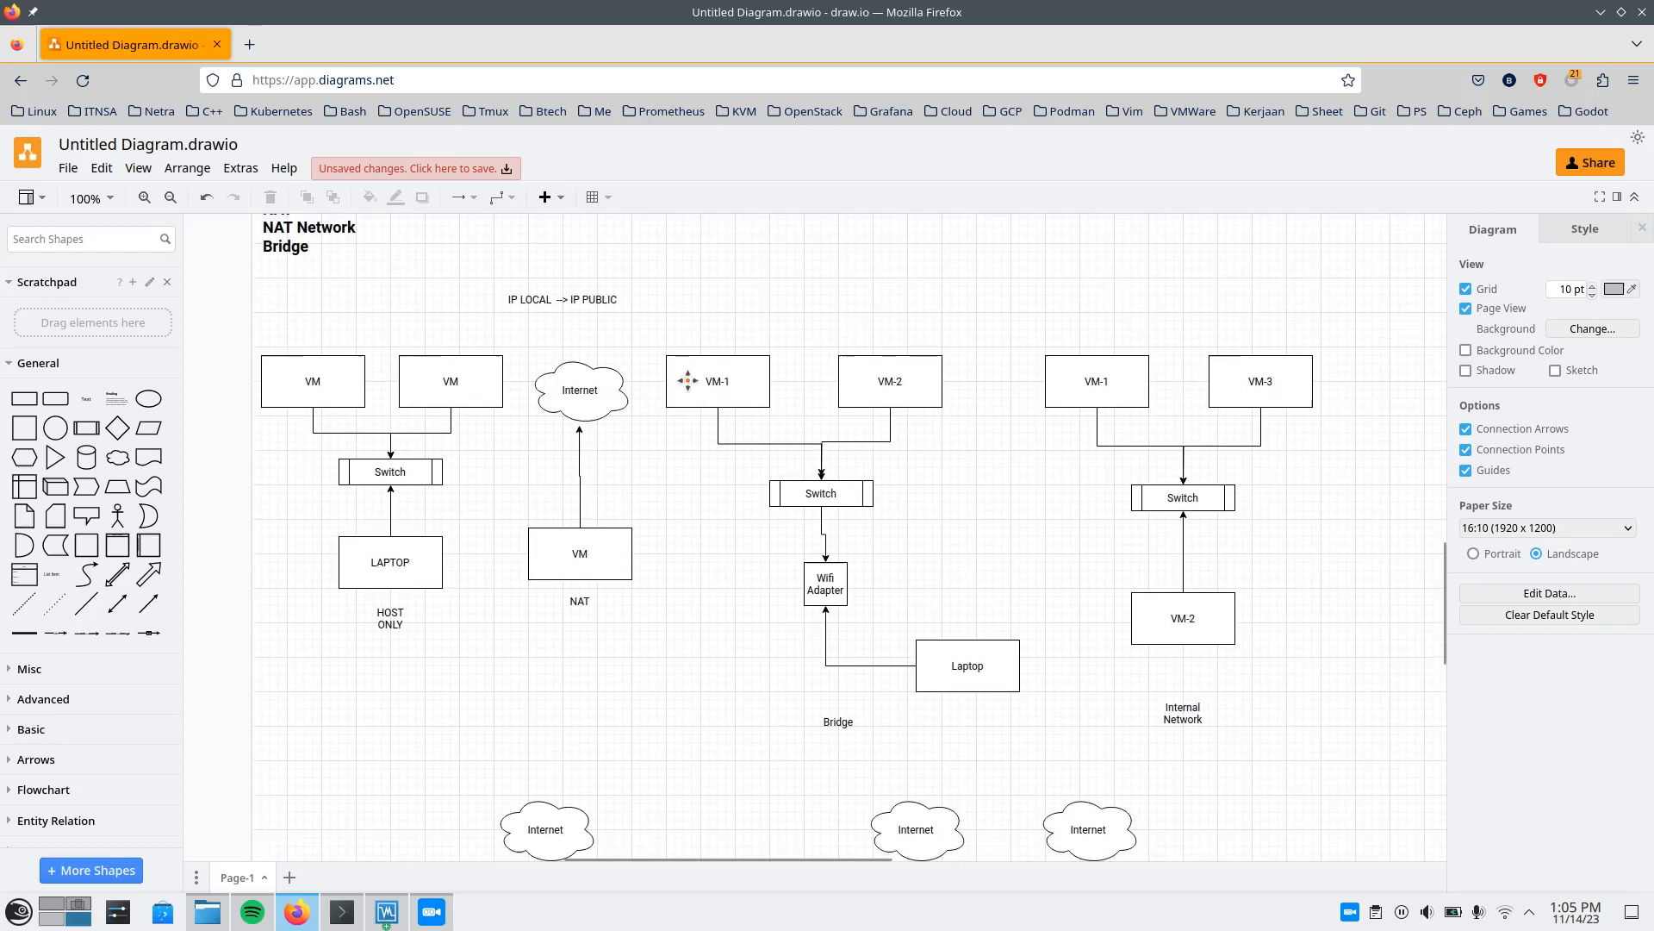
{"action": "scroll", "coordinate": [688, 380], "scroll_direction": "down", "scroll_amount": 2}
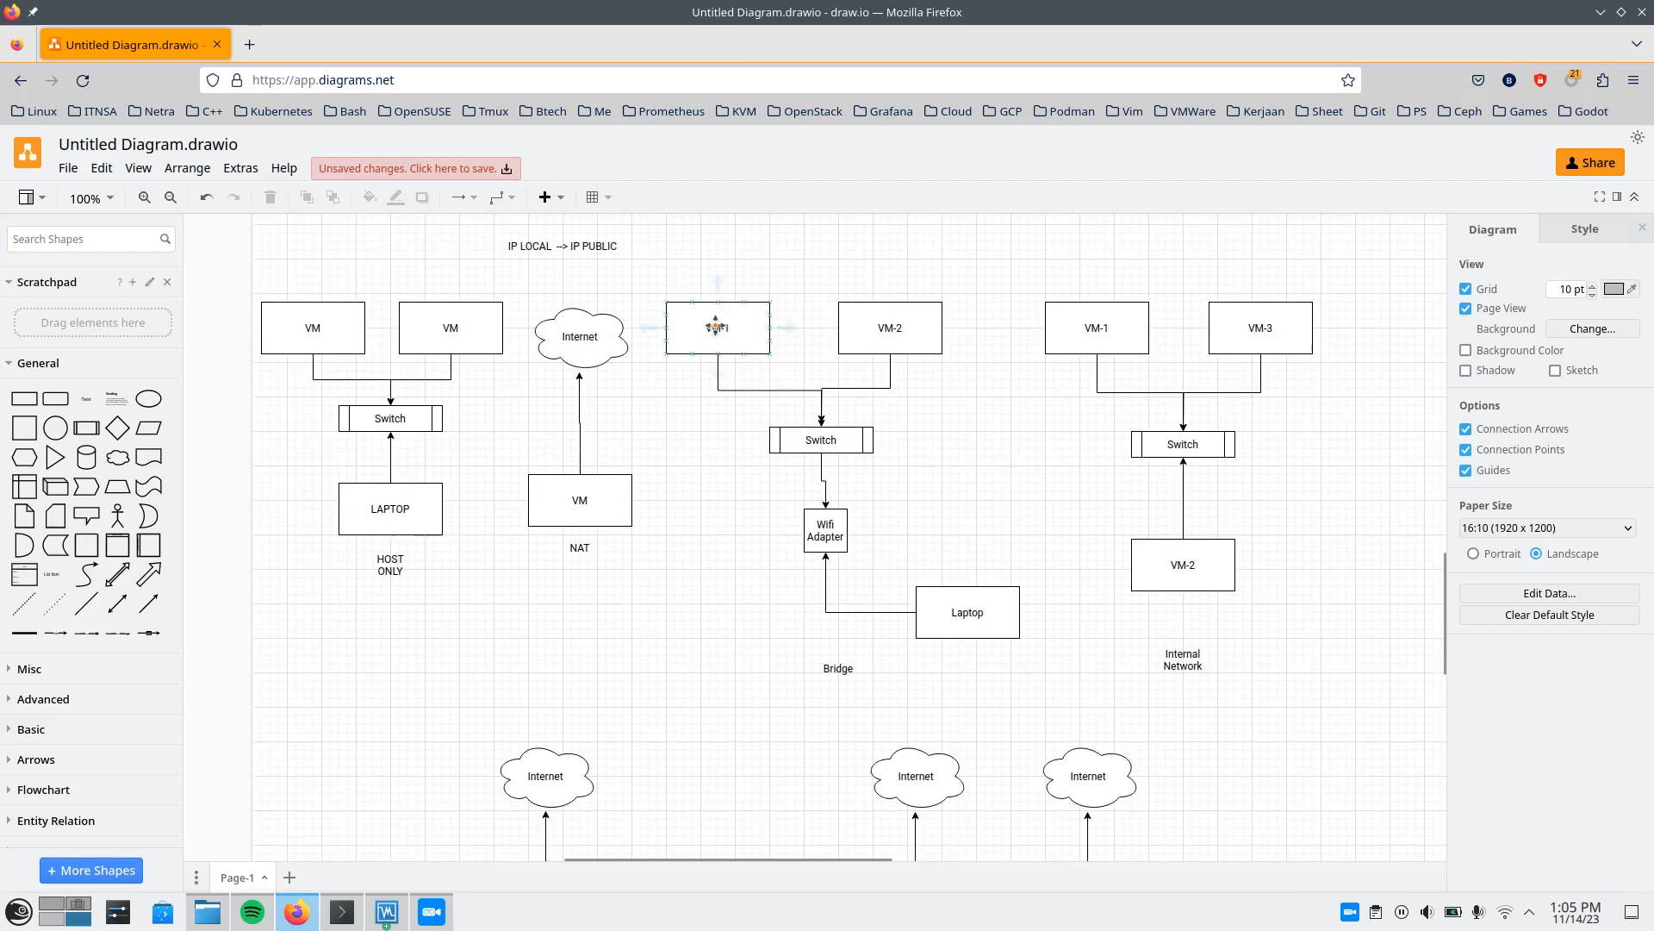
{"action": "scroll", "coordinate": [628, 483], "scroll_direction": "up", "scroll_amount": 1}
{"action": "scroll", "coordinate": [669, 624], "scroll_direction": "up", "scroll_amount": 2}
{"action": "scroll", "coordinate": [669, 624], "scroll_direction": "down", "scroll_amount": 2}
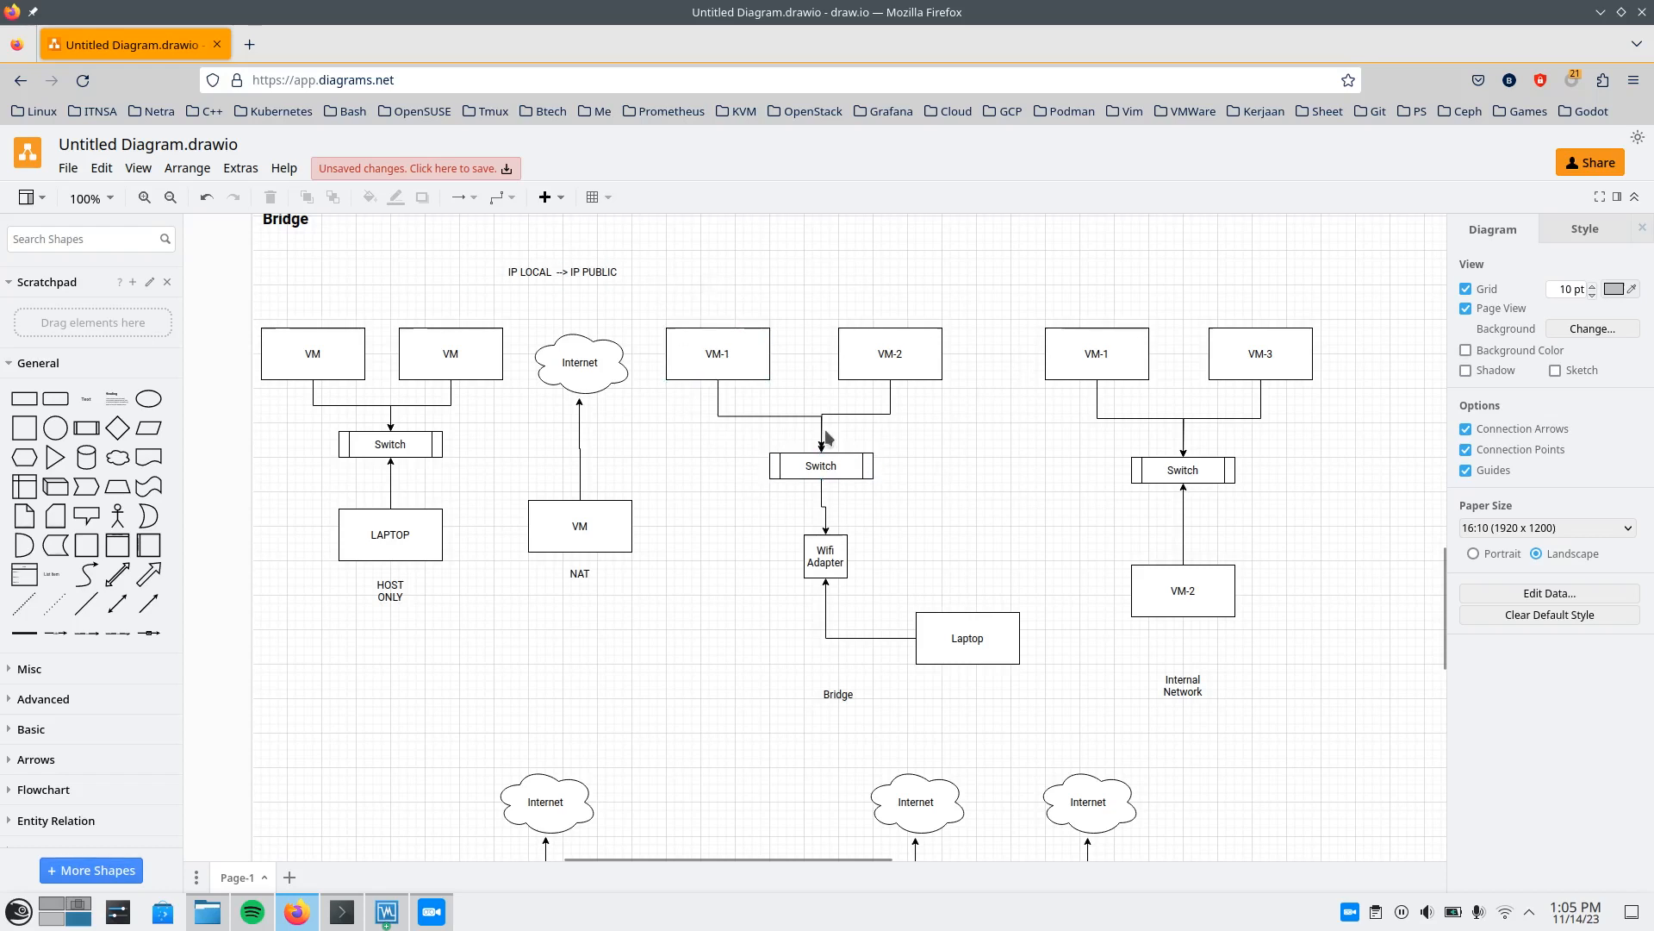
{"action": "left_click", "coordinate": [808, 456]}
{"action": "left_click", "coordinate": [706, 542]}
Add a text label reading 172.18.10.5 and place it just below the Laptop box in the Bridge diagram.
{"action": "left_click", "coordinate": [86, 399]}
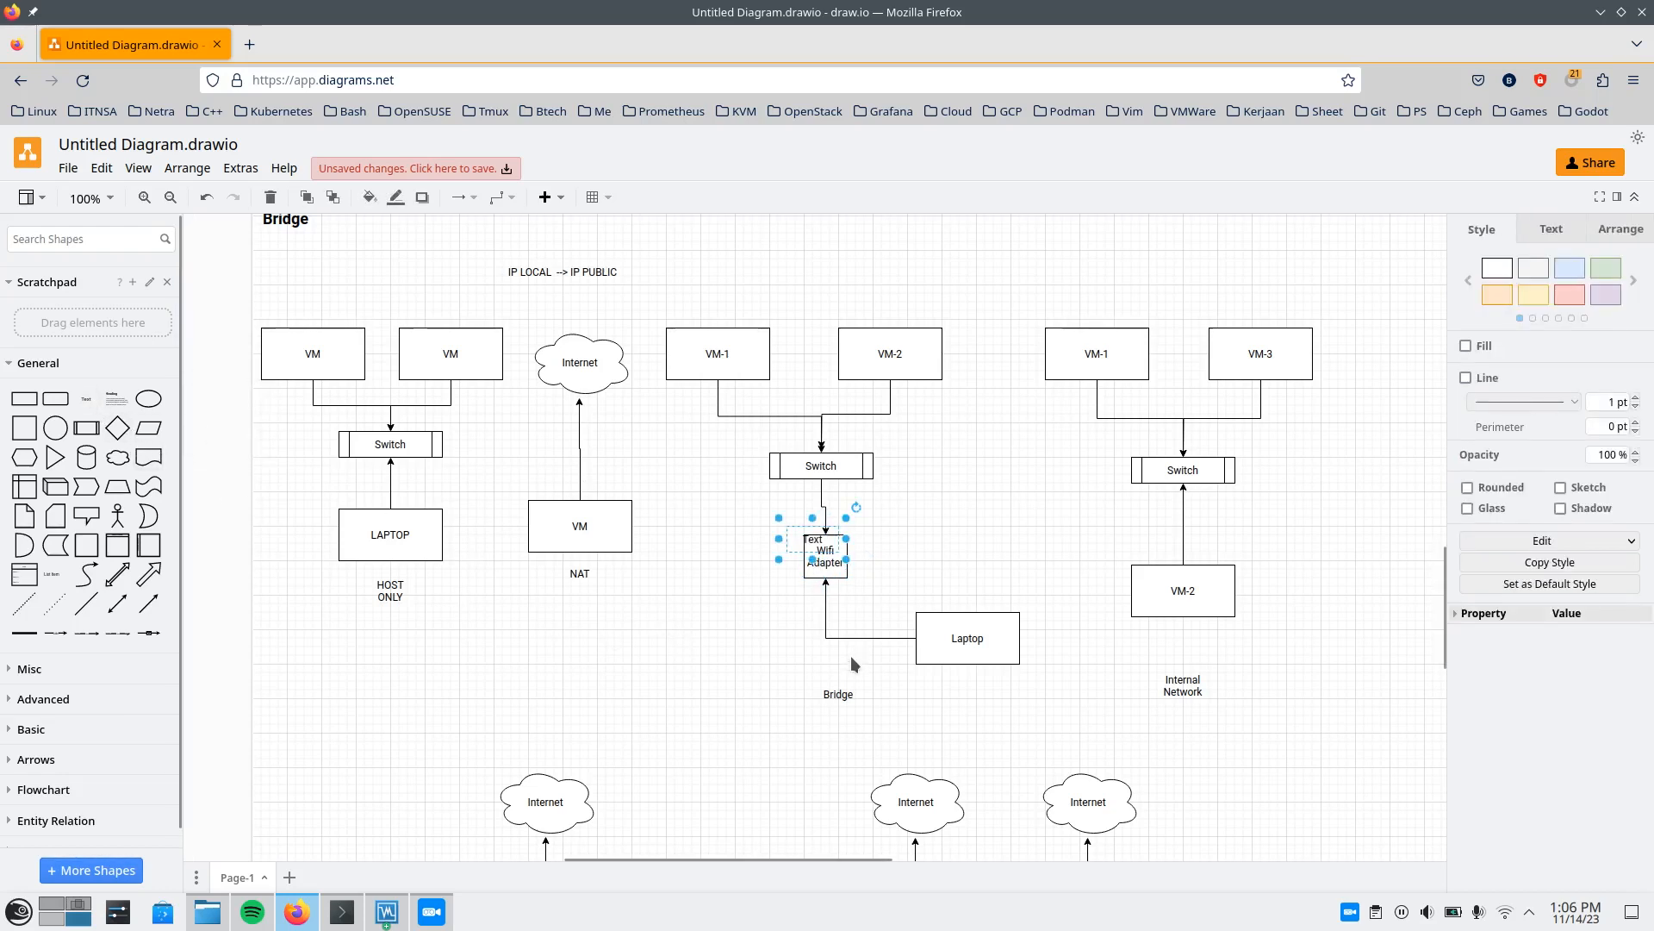
{"action": "key", "text": "F2"}
{"action": "type", "text": "172.1"}
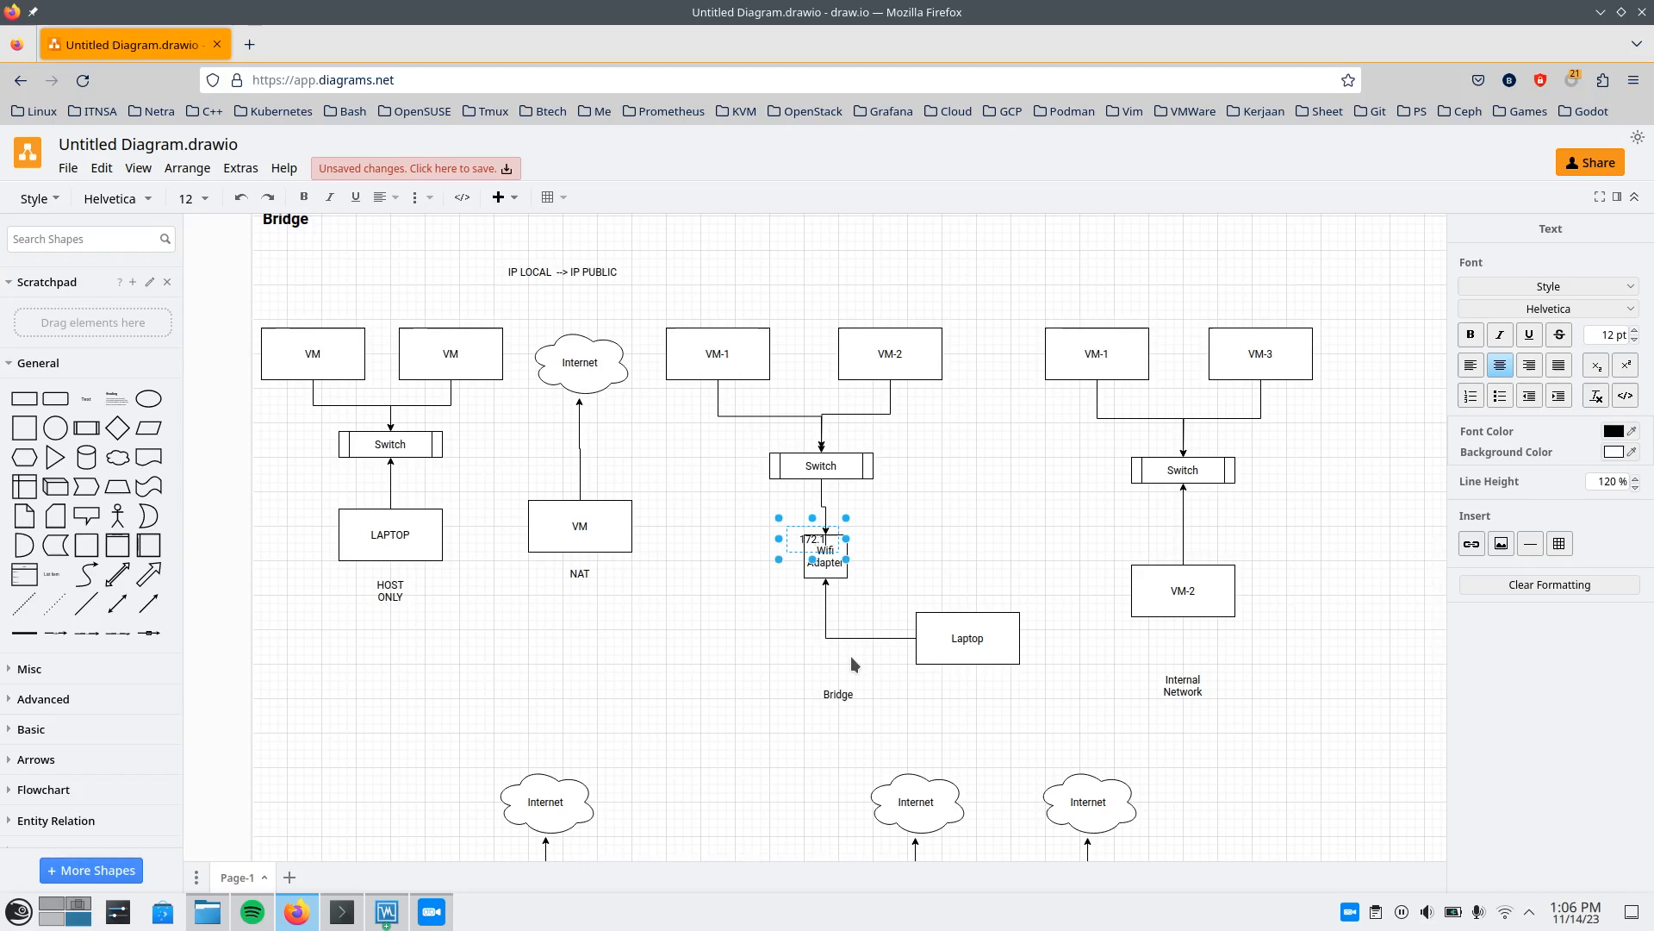
{"action": "type", "text": "8.10."}
{"action": "type", "text": "5"}
{"action": "left_click", "coordinate": [699, 587]}
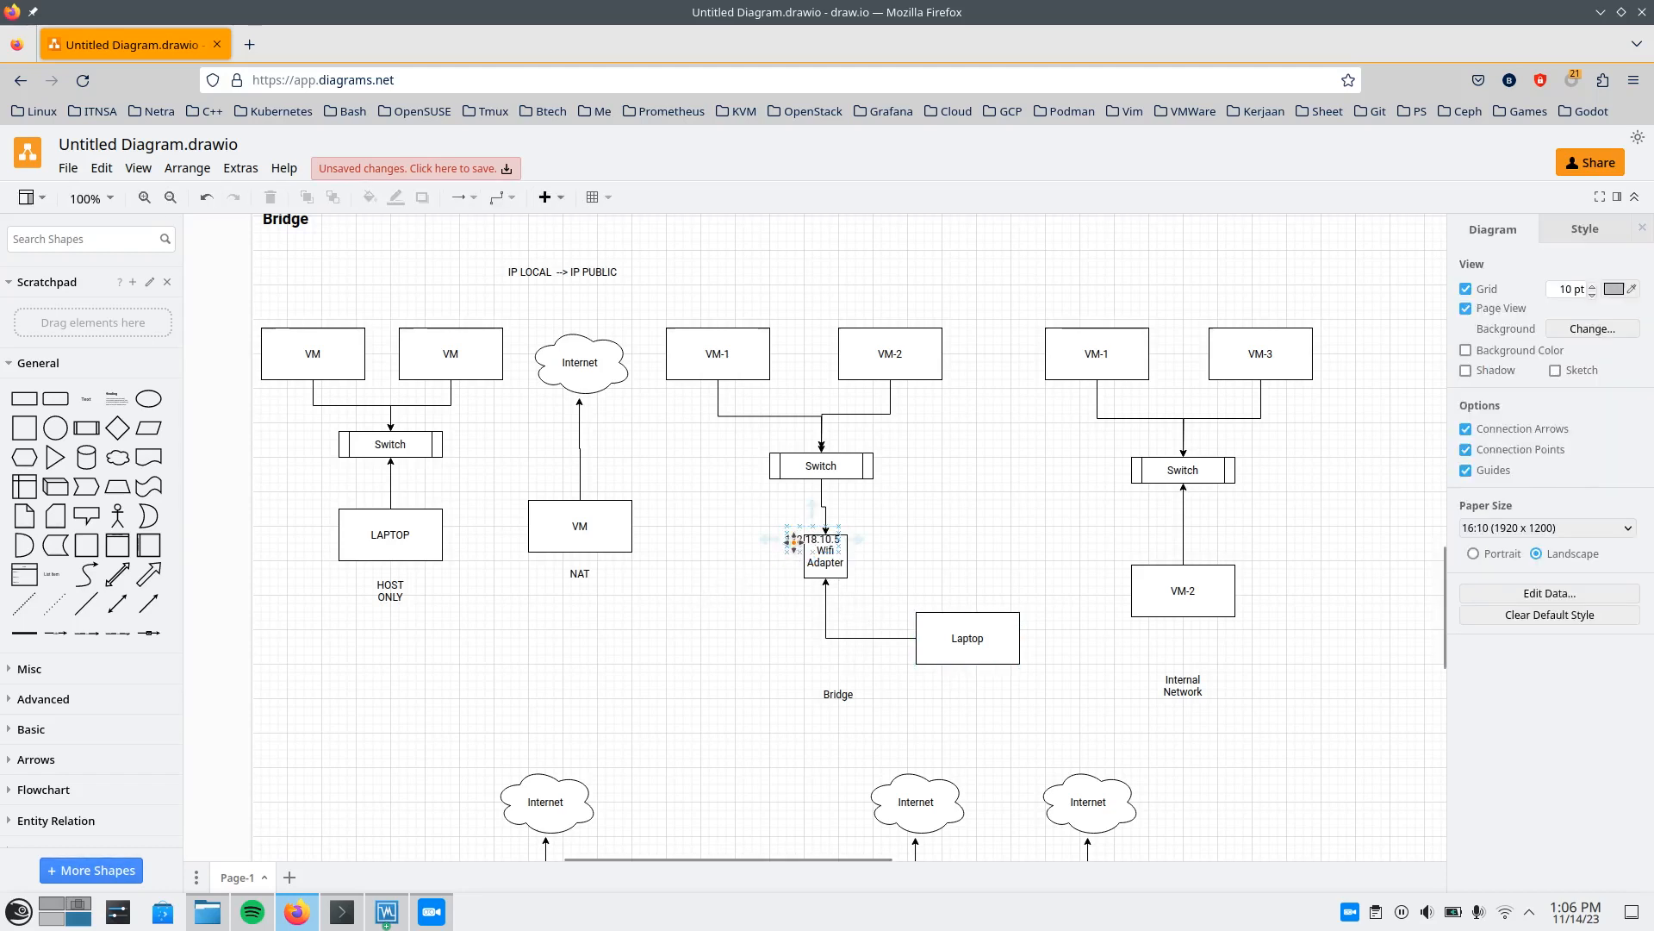
{"action": "left_click_drag", "start_coordinate": [794, 541], "coordinate": [961, 693]}
{"action": "left_click", "coordinate": [1032, 681]}
Copy the laptop's IP label to just above VM-1 in the Bridge diagram and change it to 172.18.10.10.
{"action": "left_click", "coordinate": [991, 680]}
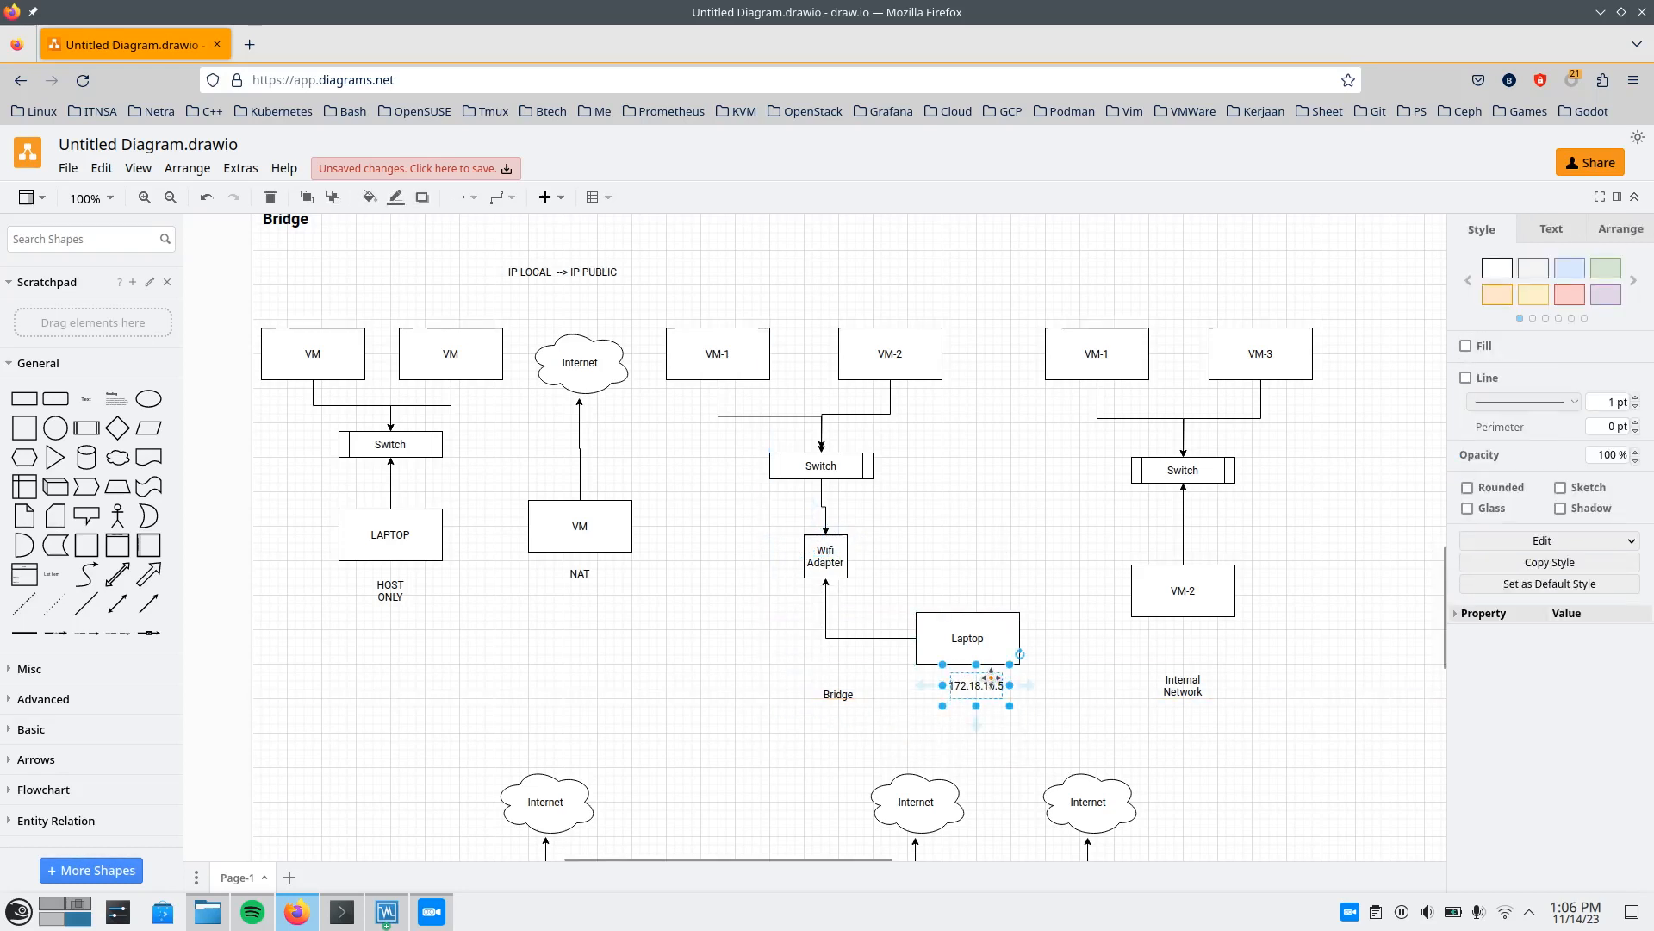
{"action": "left_click_drag", "start_coordinate": [991, 681], "coordinate": [710, 311]}
{"action": "left_click", "coordinate": [784, 286]}
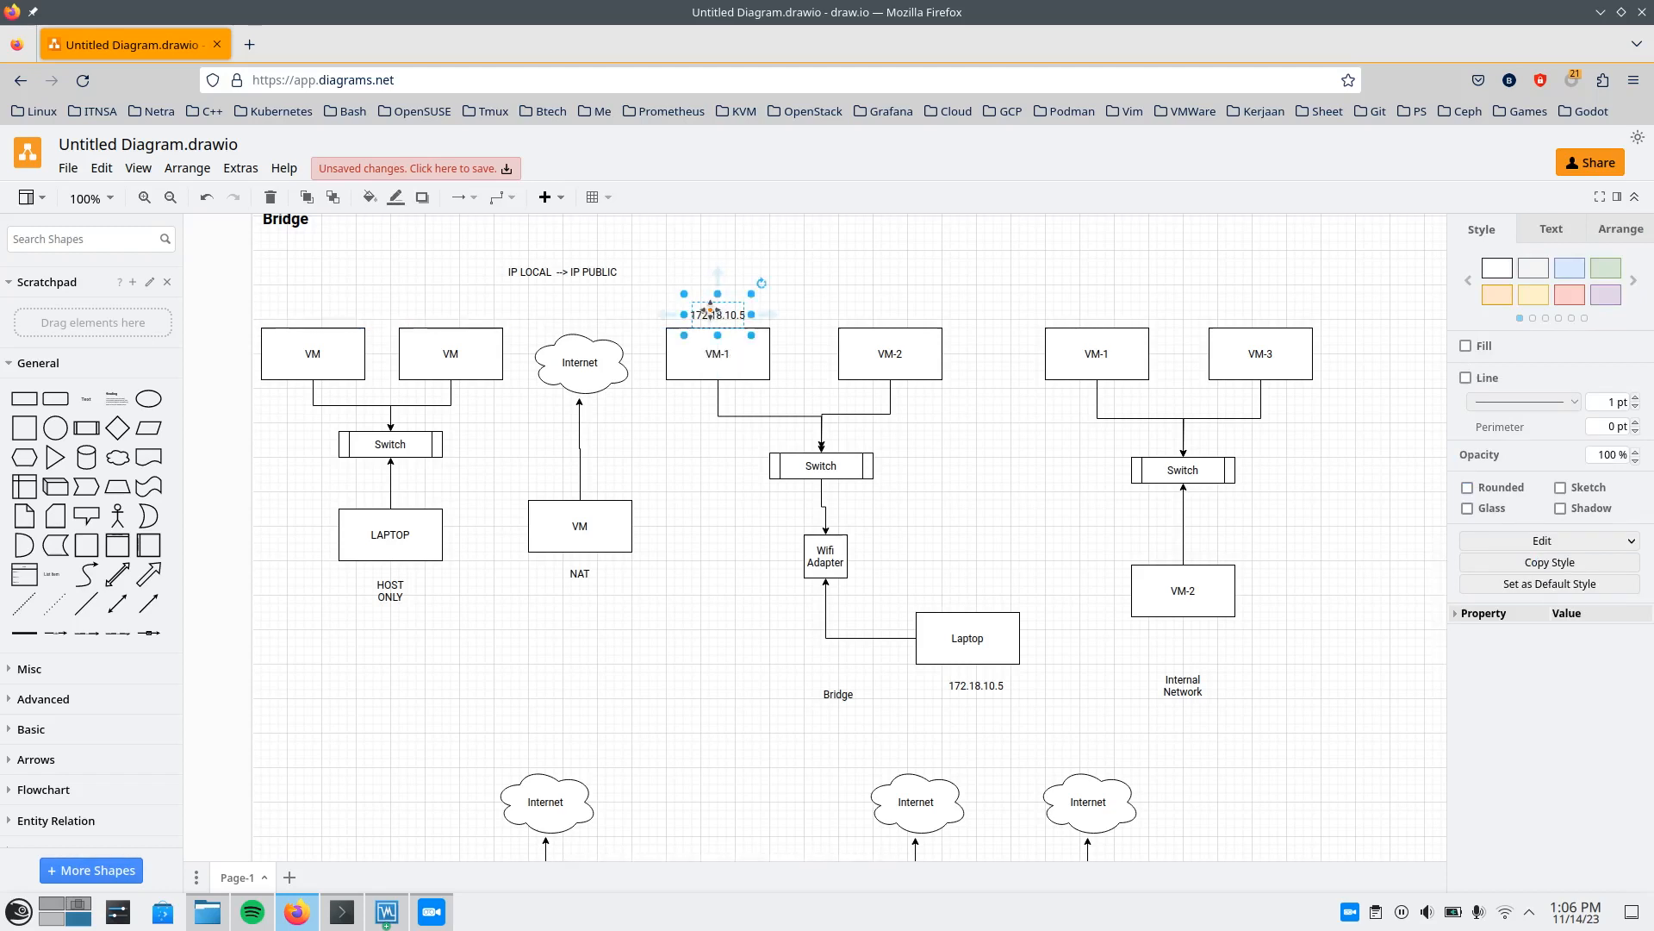
{"action": "double_click", "coordinate": [710, 312]}
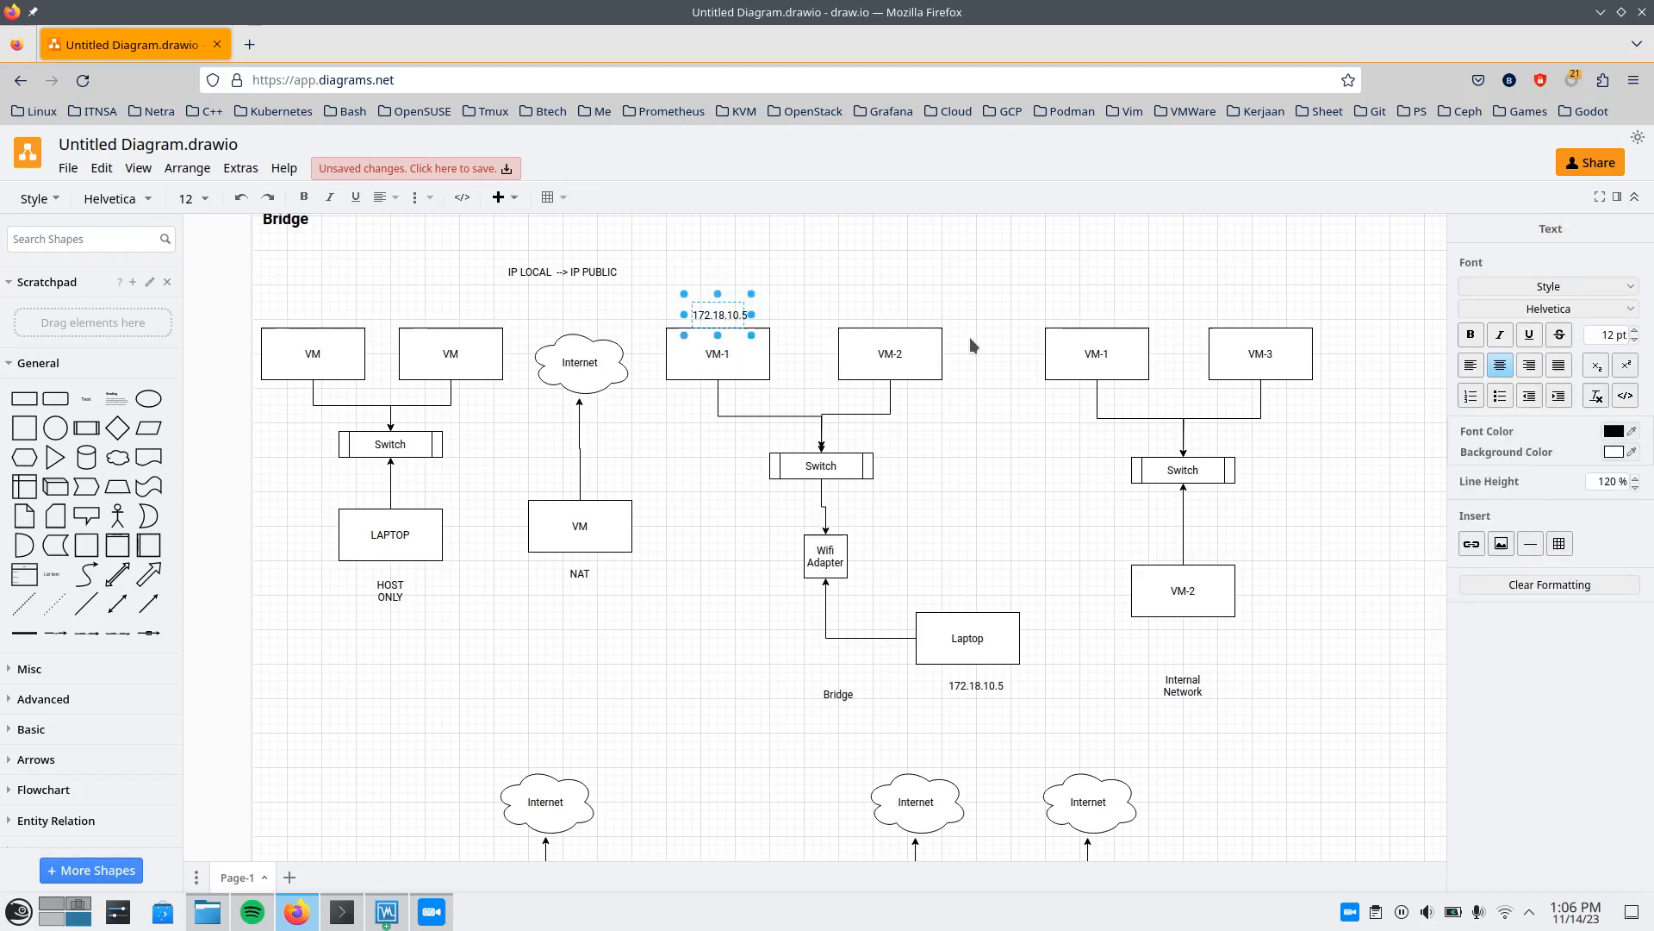
{"action": "key", "text": "BackSpace"}
{"action": "type", "text": "10"}
{"action": "left_click", "coordinate": [988, 258]}
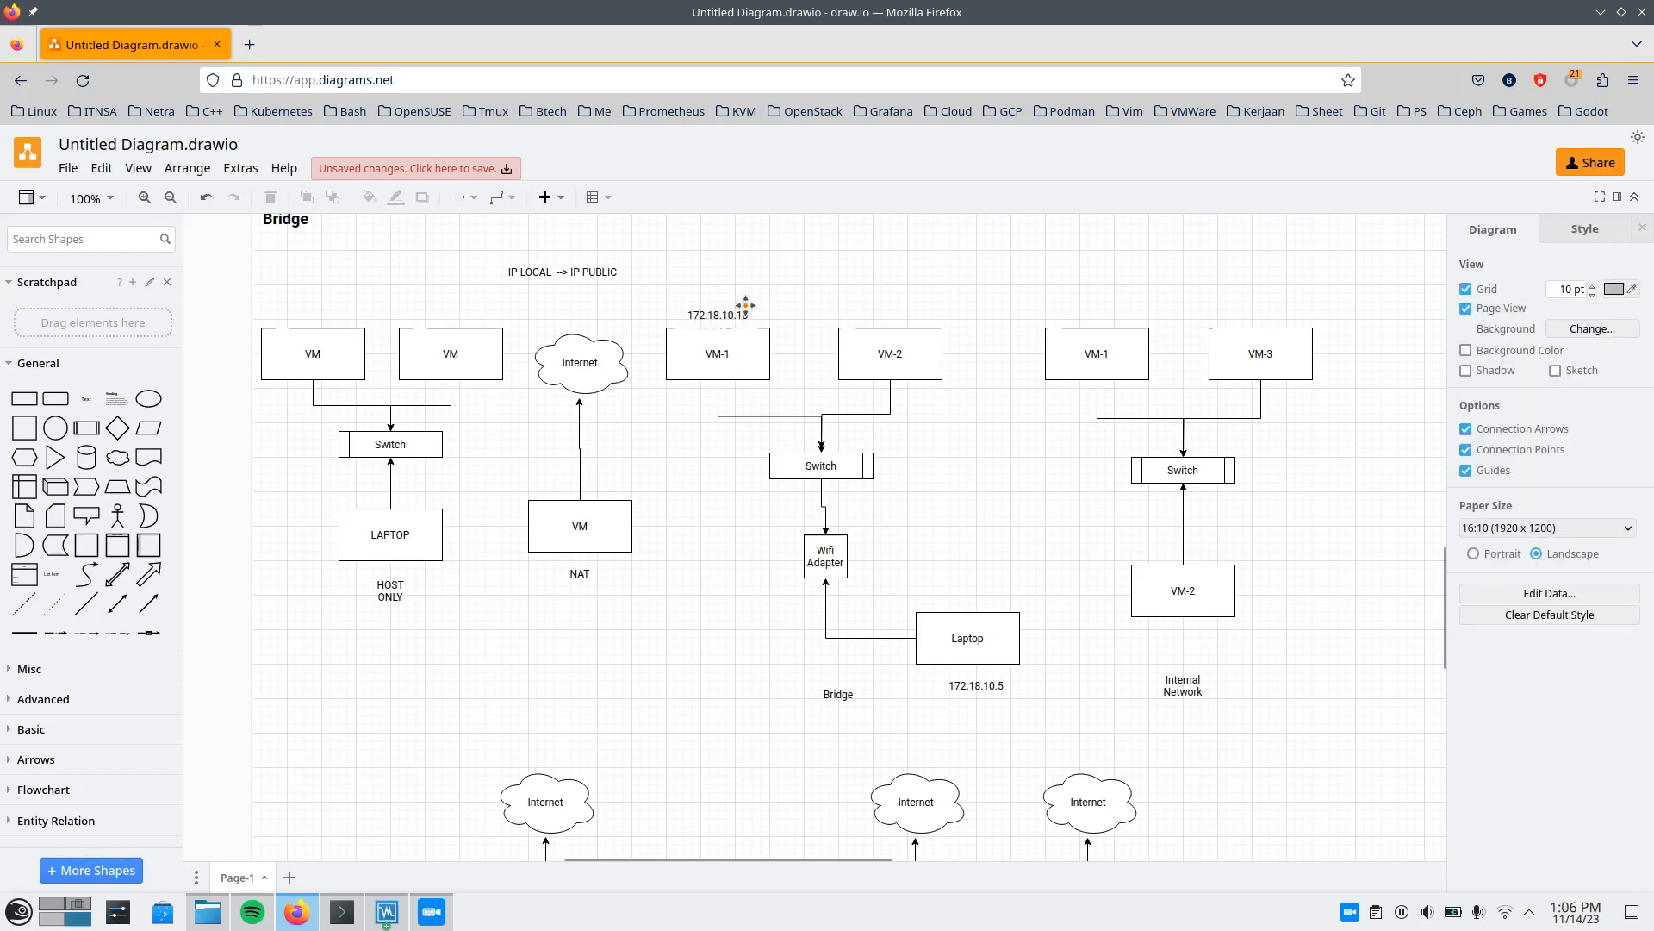
Duplicate the VM-1 IP label above VM-2 in the Bridge diagram and change it to 172.18.10.11.
{"action": "left_click", "coordinate": [737, 314]}
{"action": "key", "text": "ctrl+d"}
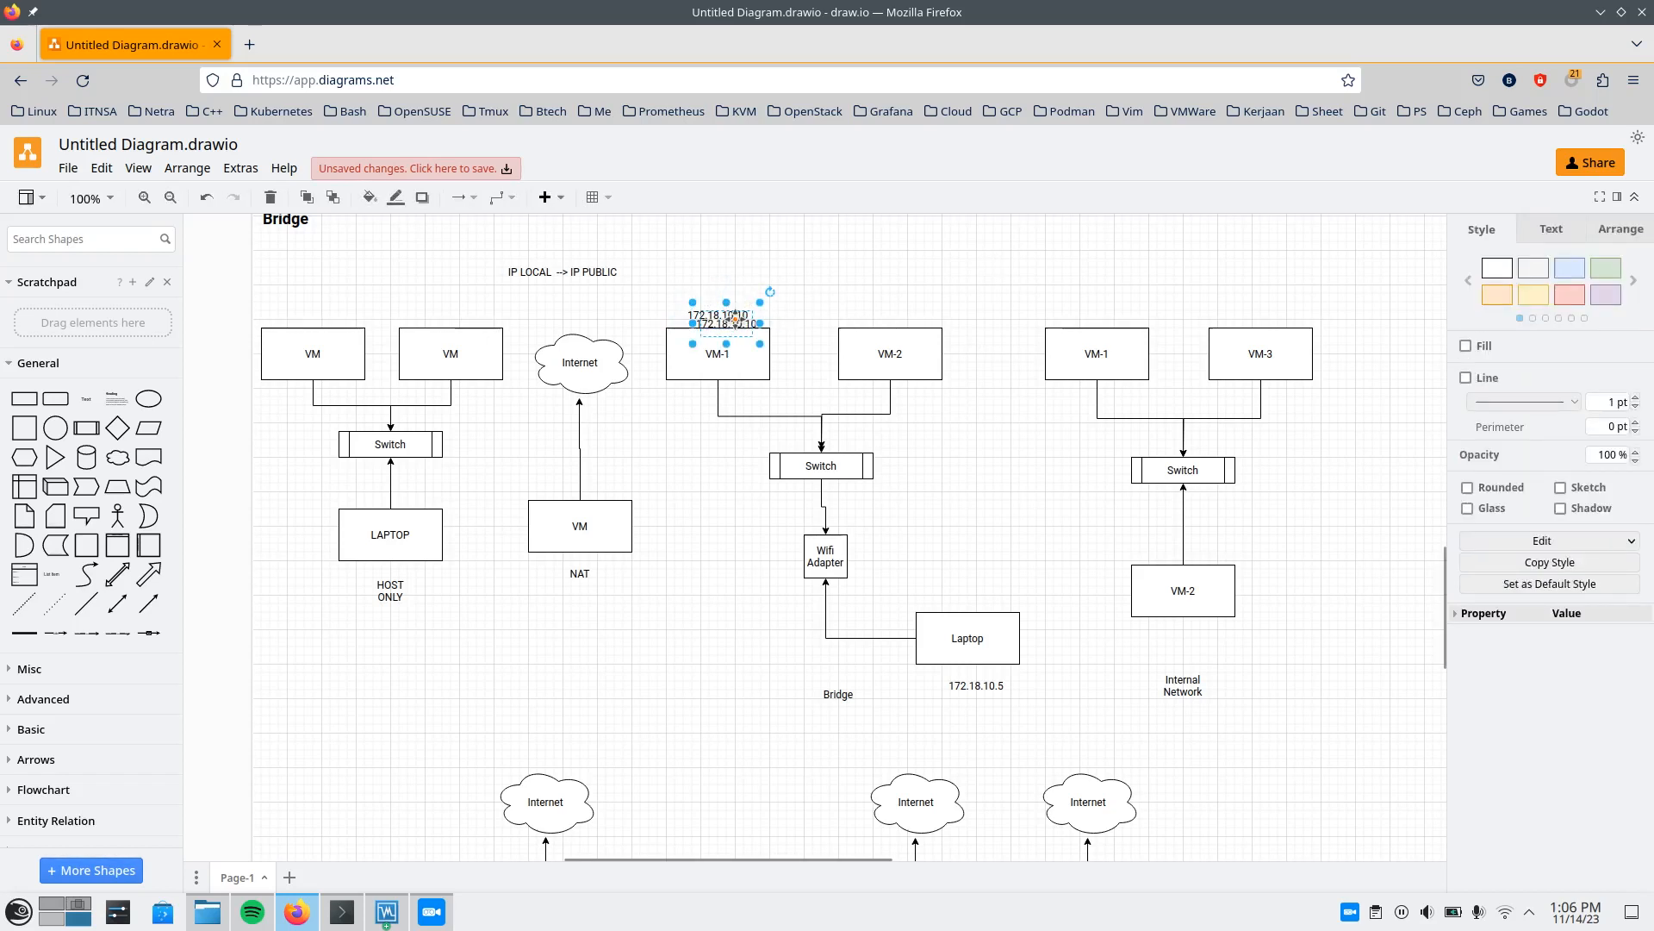
{"action": "left_click_drag", "start_coordinate": [737, 324], "coordinate": [904, 316]}
{"action": "key", "text": "F2"}
{"action": "scroll", "coordinate": [1180, 334], "scroll_direction": "down", "scroll_amount": 2}
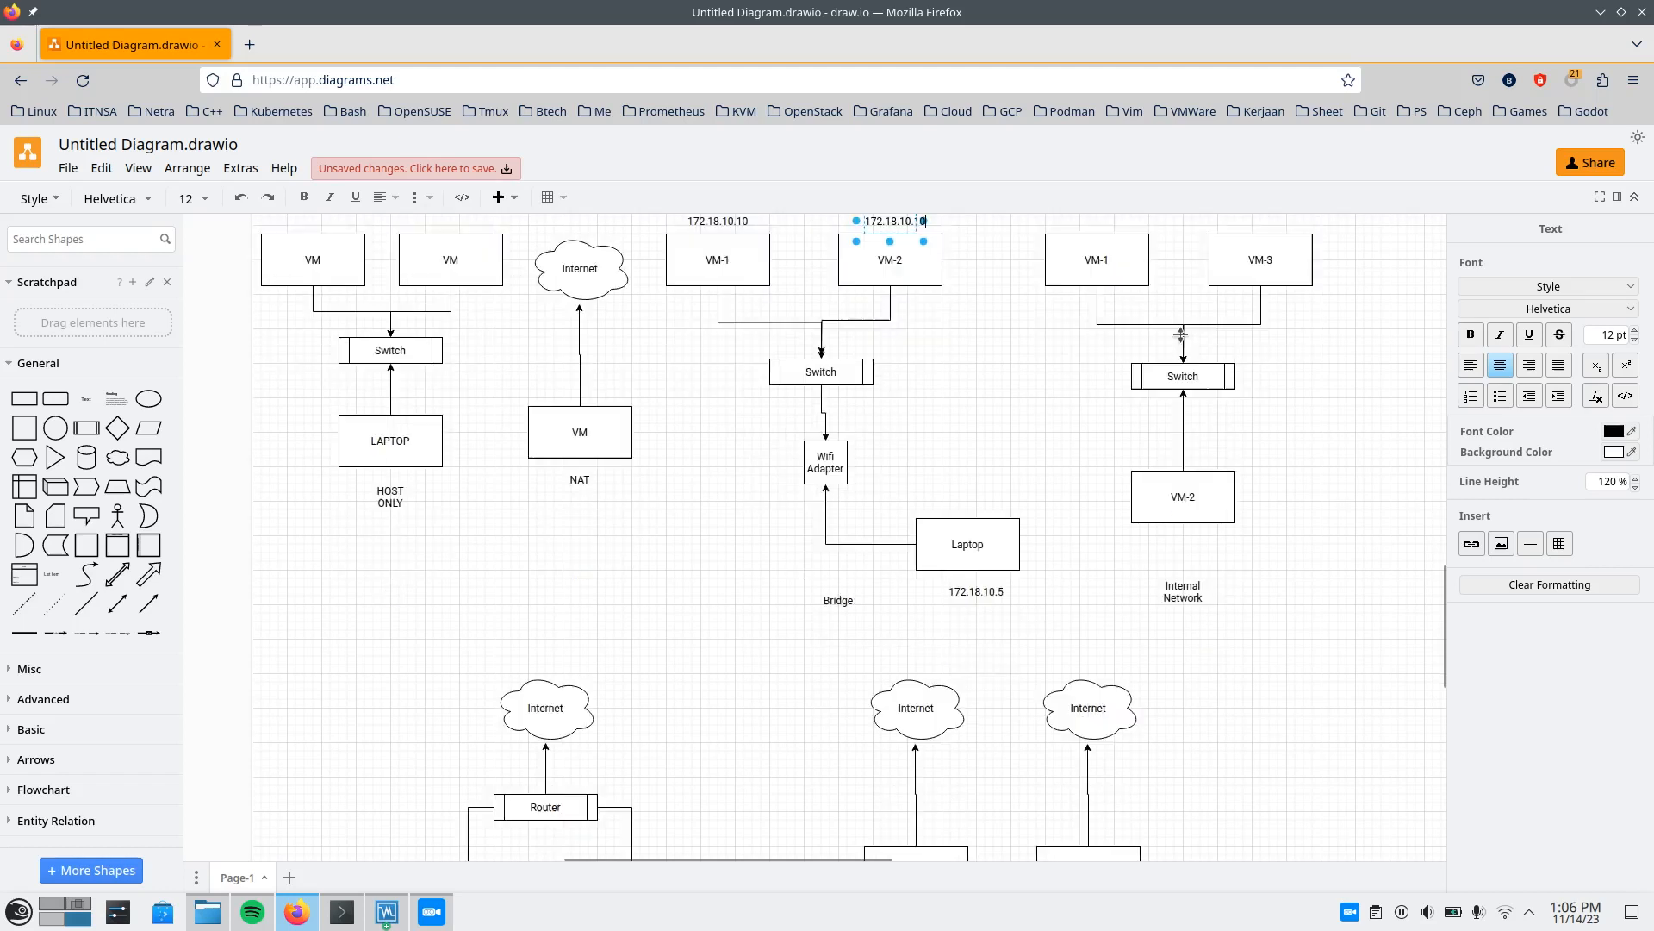
{"action": "key", "text": "BackSpace"}
{"action": "type", "text": "1"}
{"action": "scroll", "coordinate": [1077, 362], "scroll_direction": "up", "scroll_amount": 2}
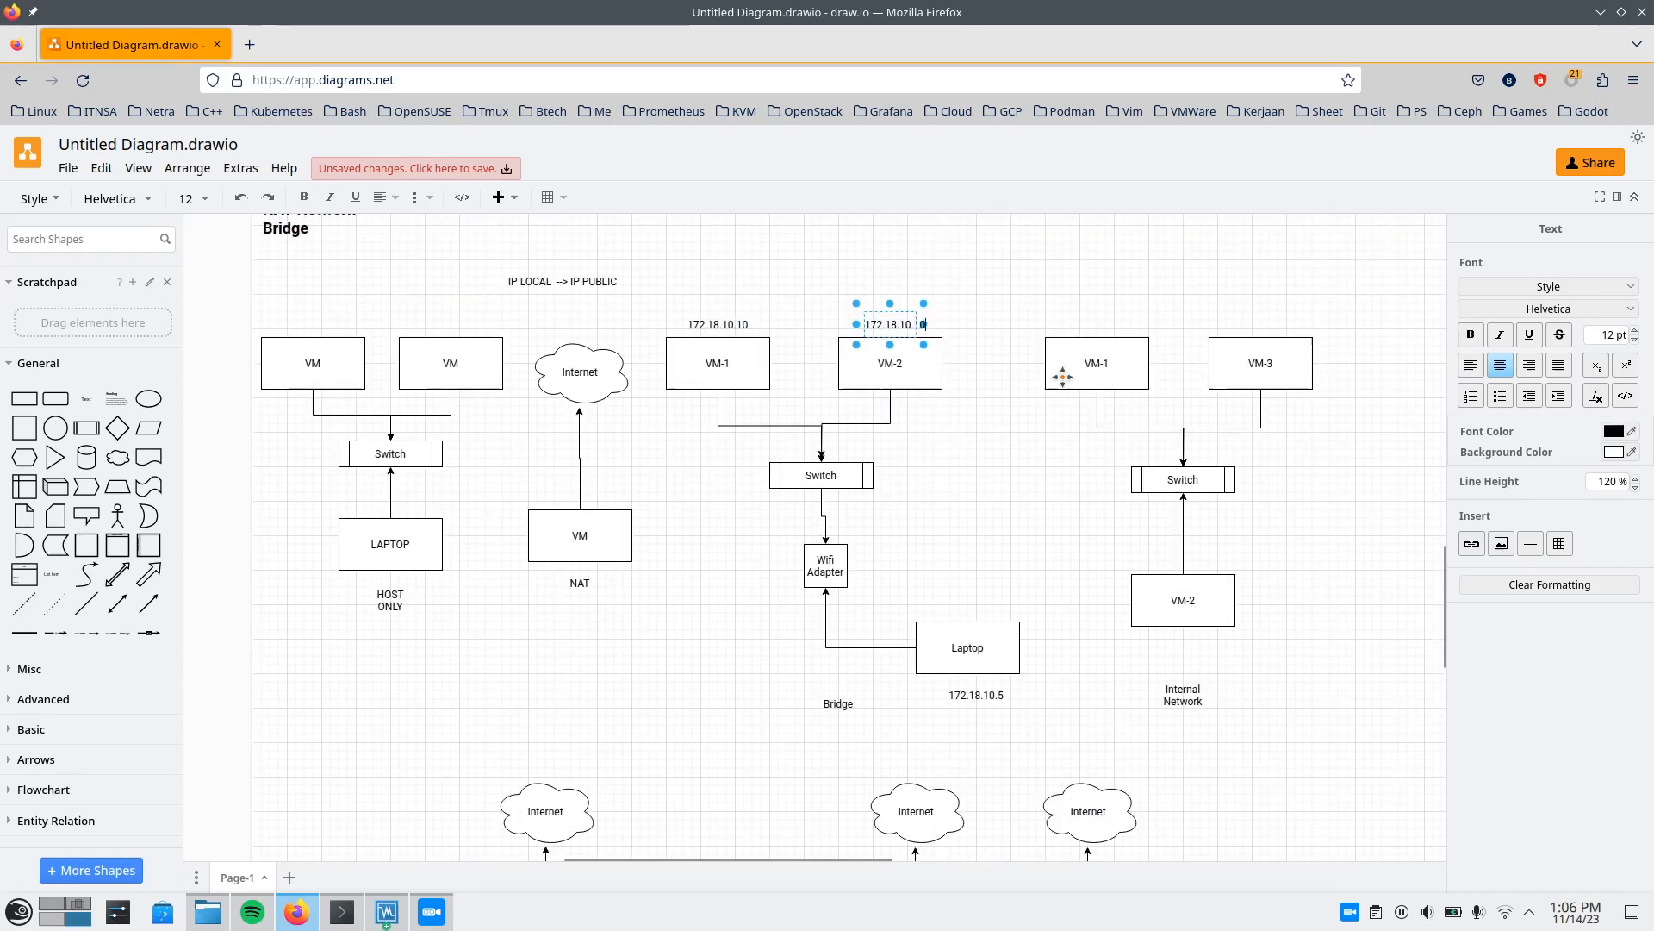
{"action": "left_click", "coordinate": [1115, 291]}
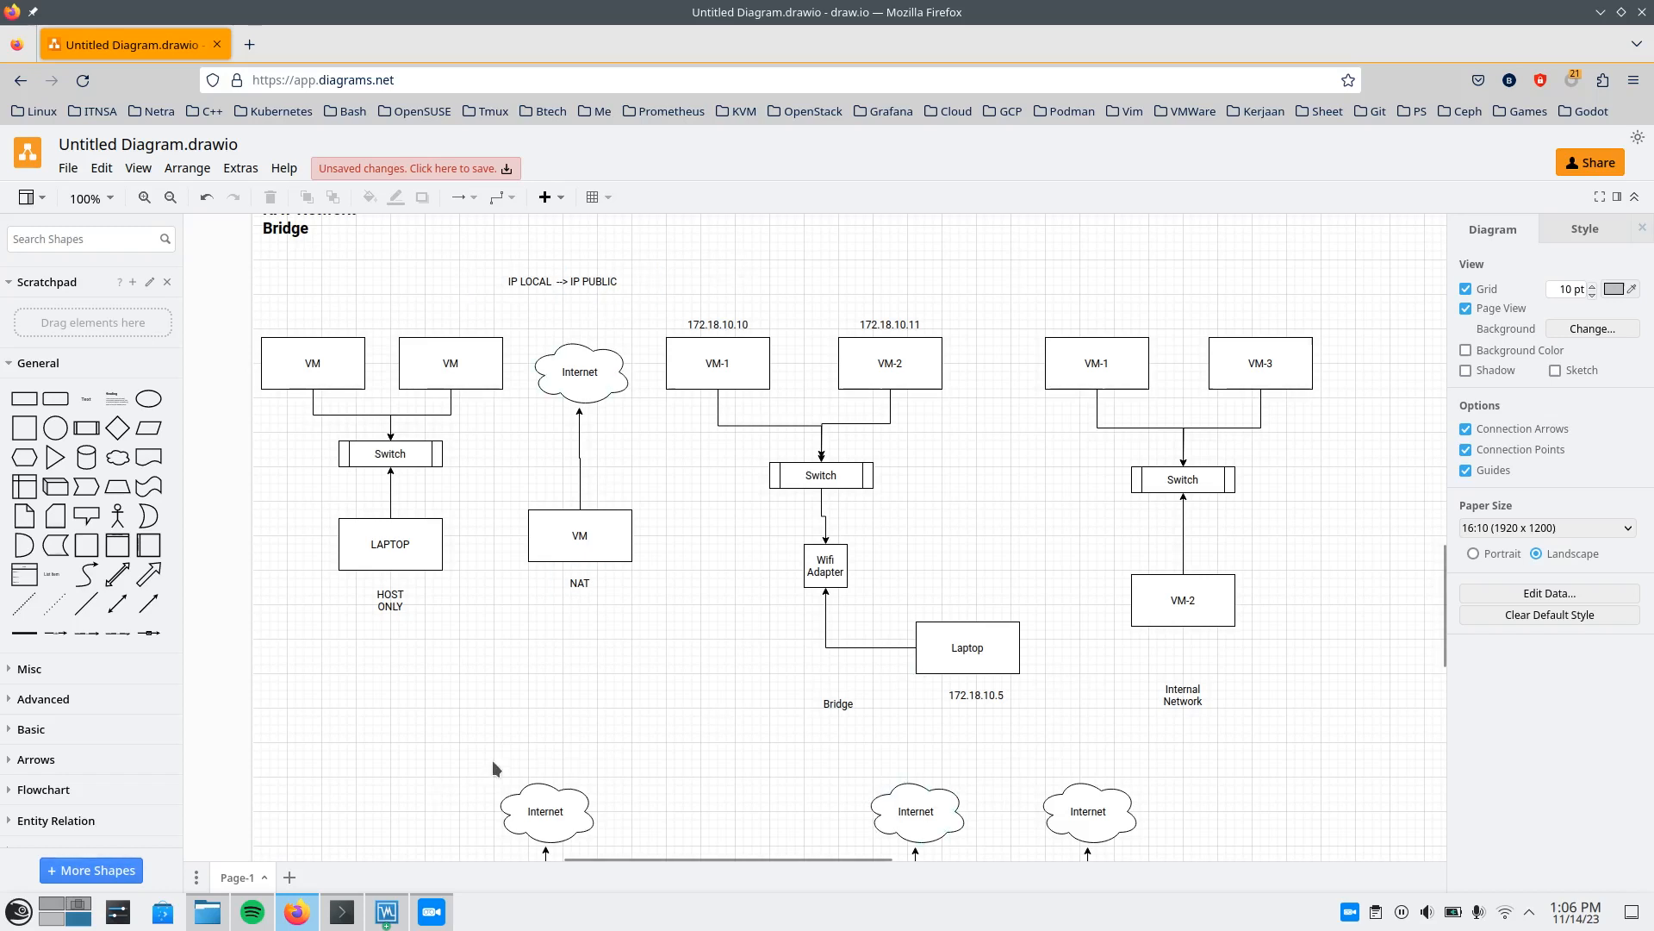
Switch to VirtualBox, attach Adapter 1 of the ubuntu-test VM to a Bridged Adapter on wlan0, and save the settings.
{"action": "left_click", "coordinate": [405, 918]}
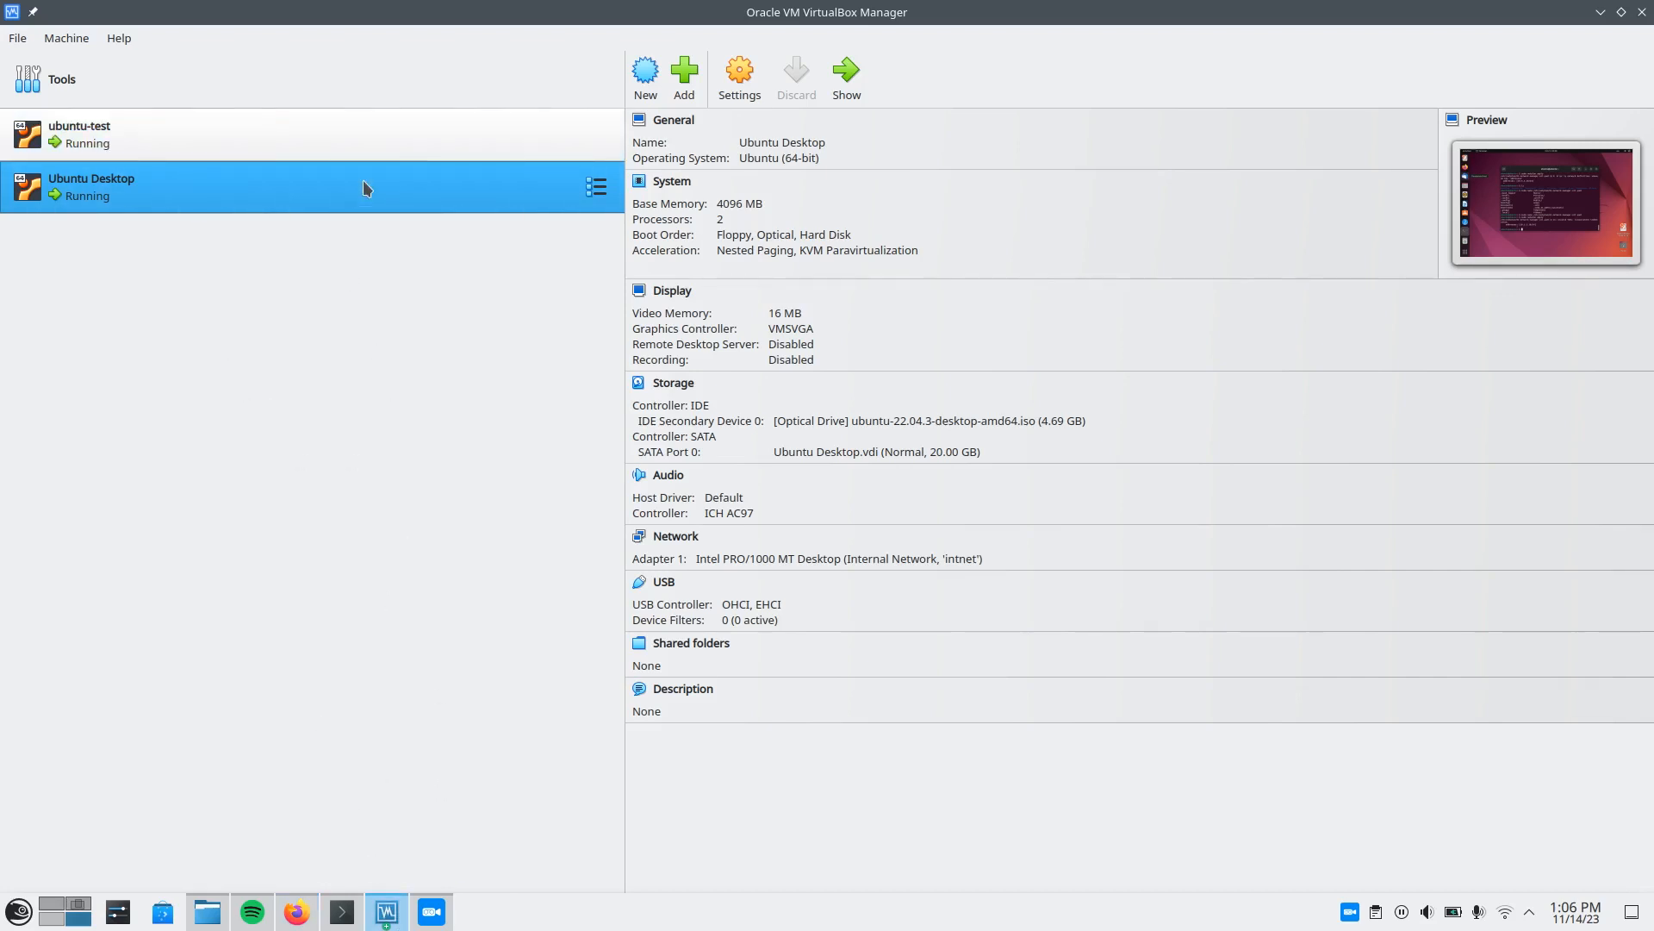
{"action": "left_click", "coordinate": [333, 143]}
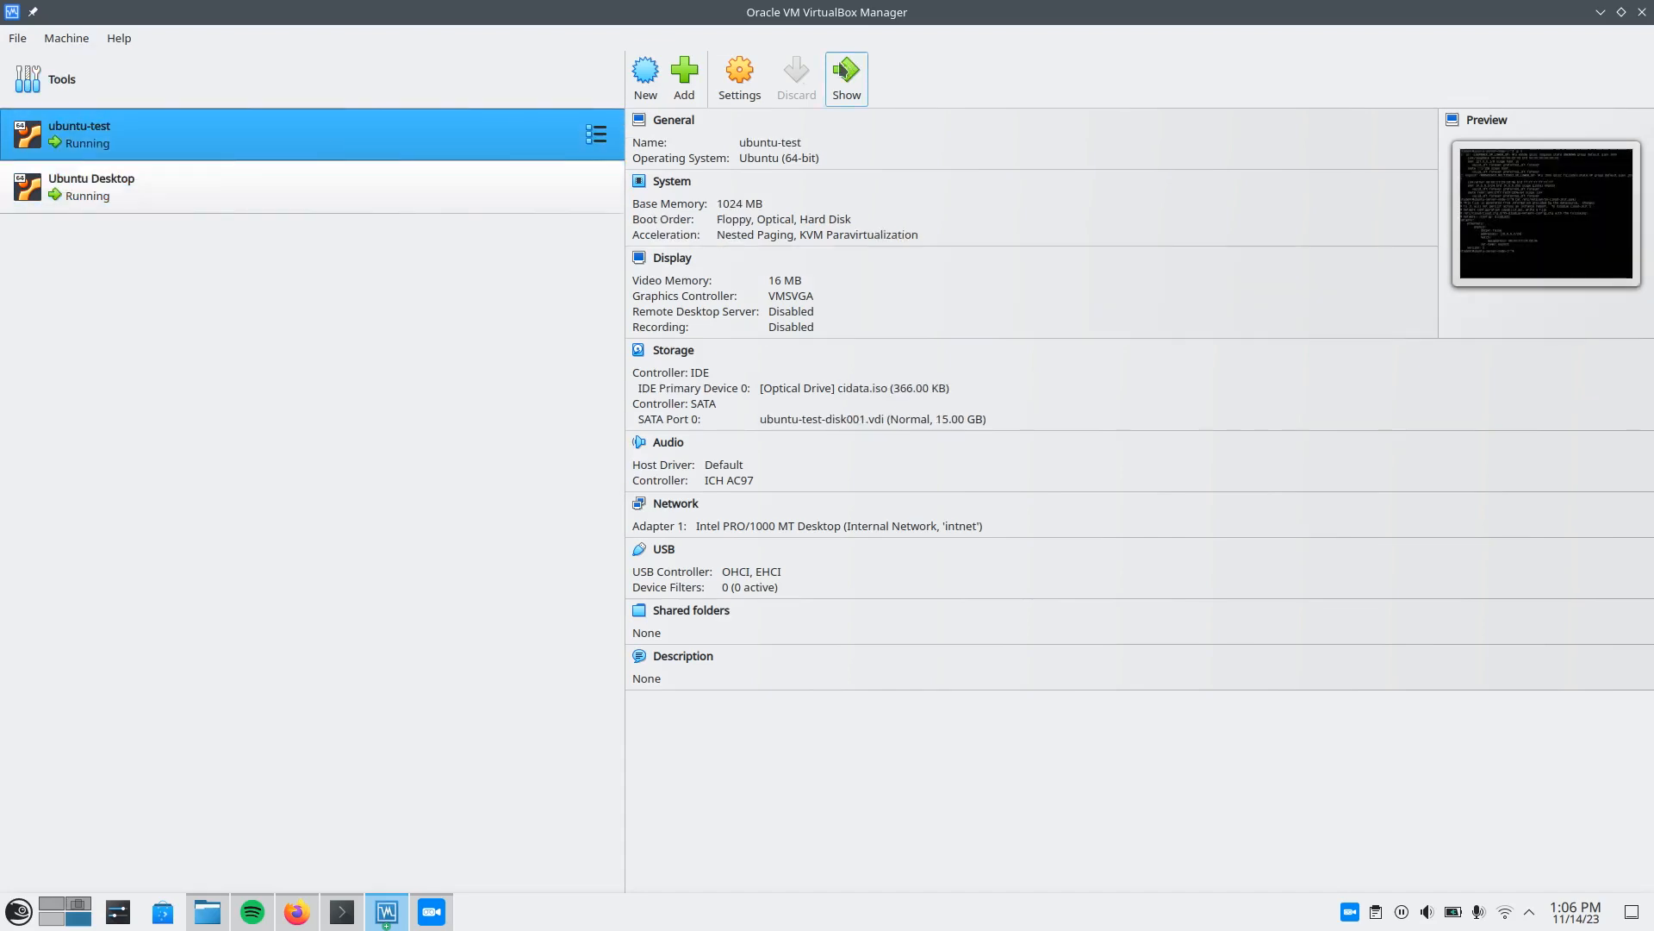
{"action": "left_click", "coordinate": [737, 84]}
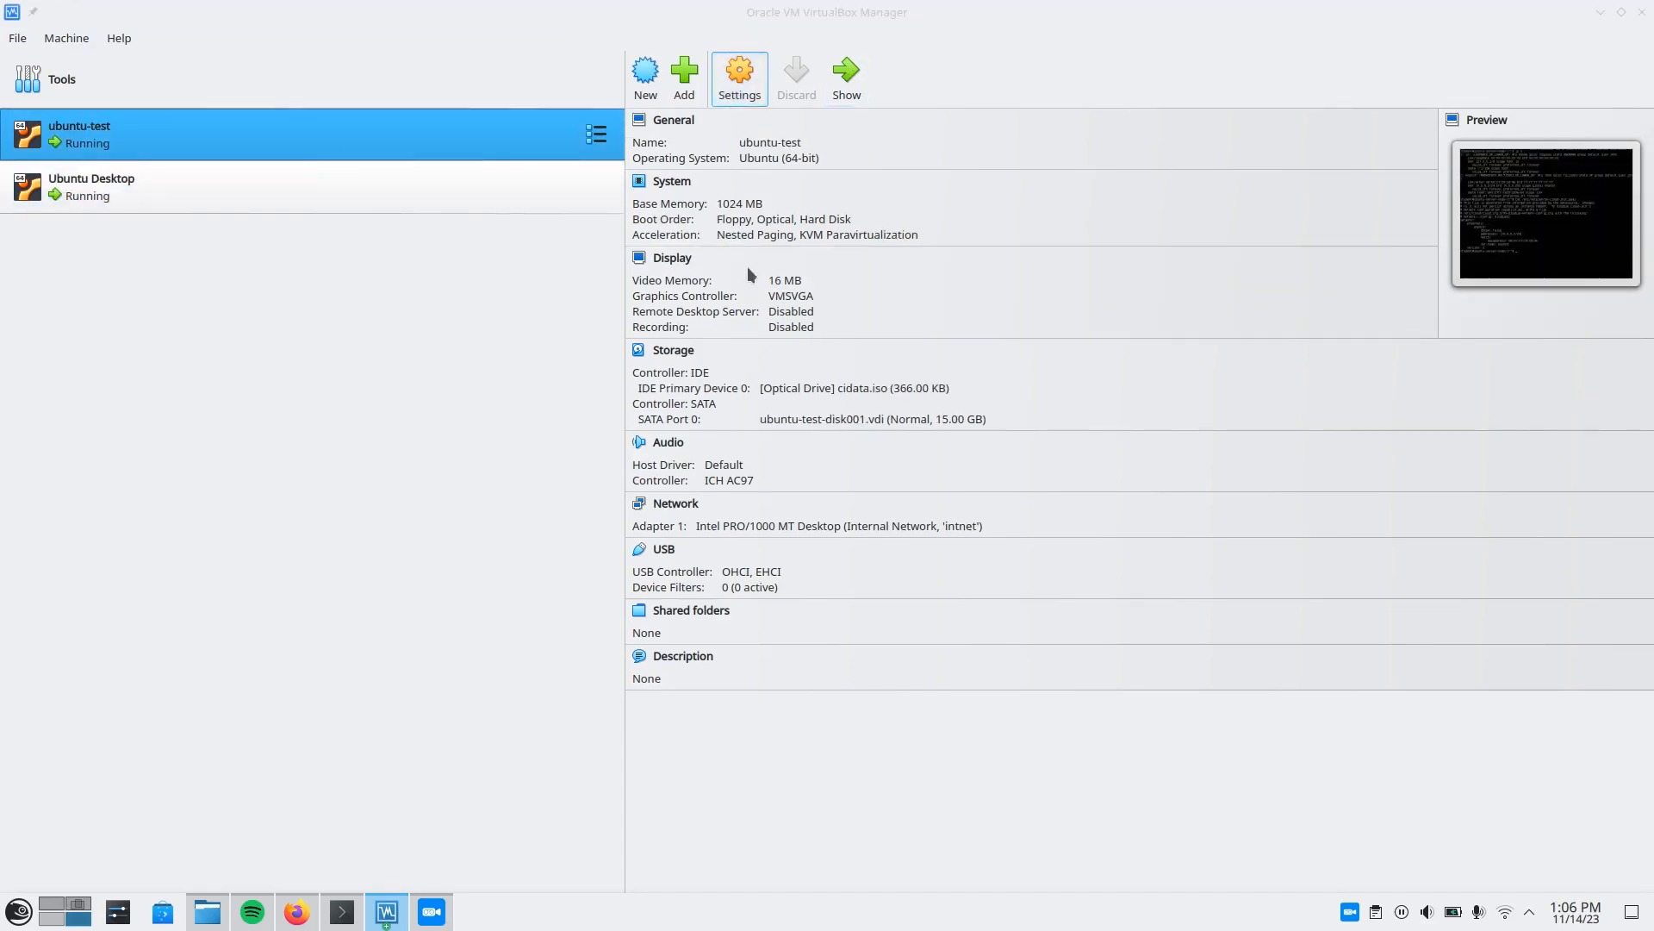
{"action": "left_click", "coordinate": [565, 369]}
{"action": "left_click", "coordinate": [798, 326]}
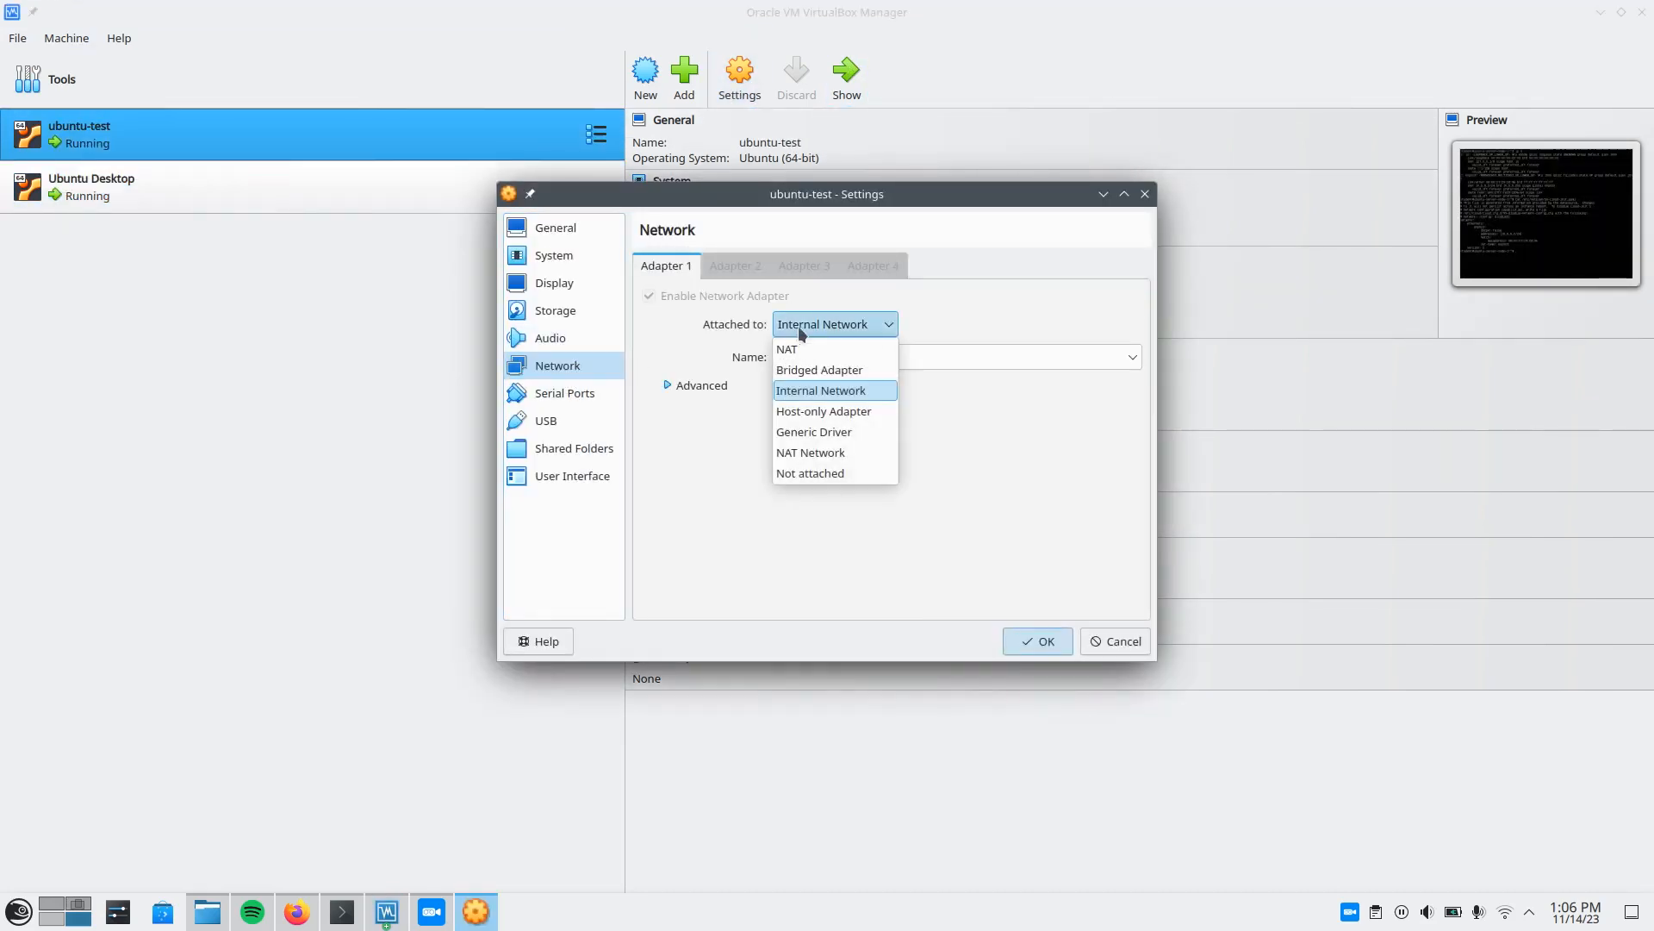
{"action": "left_click", "coordinate": [825, 370]}
{"action": "left_click", "coordinate": [1044, 360]}
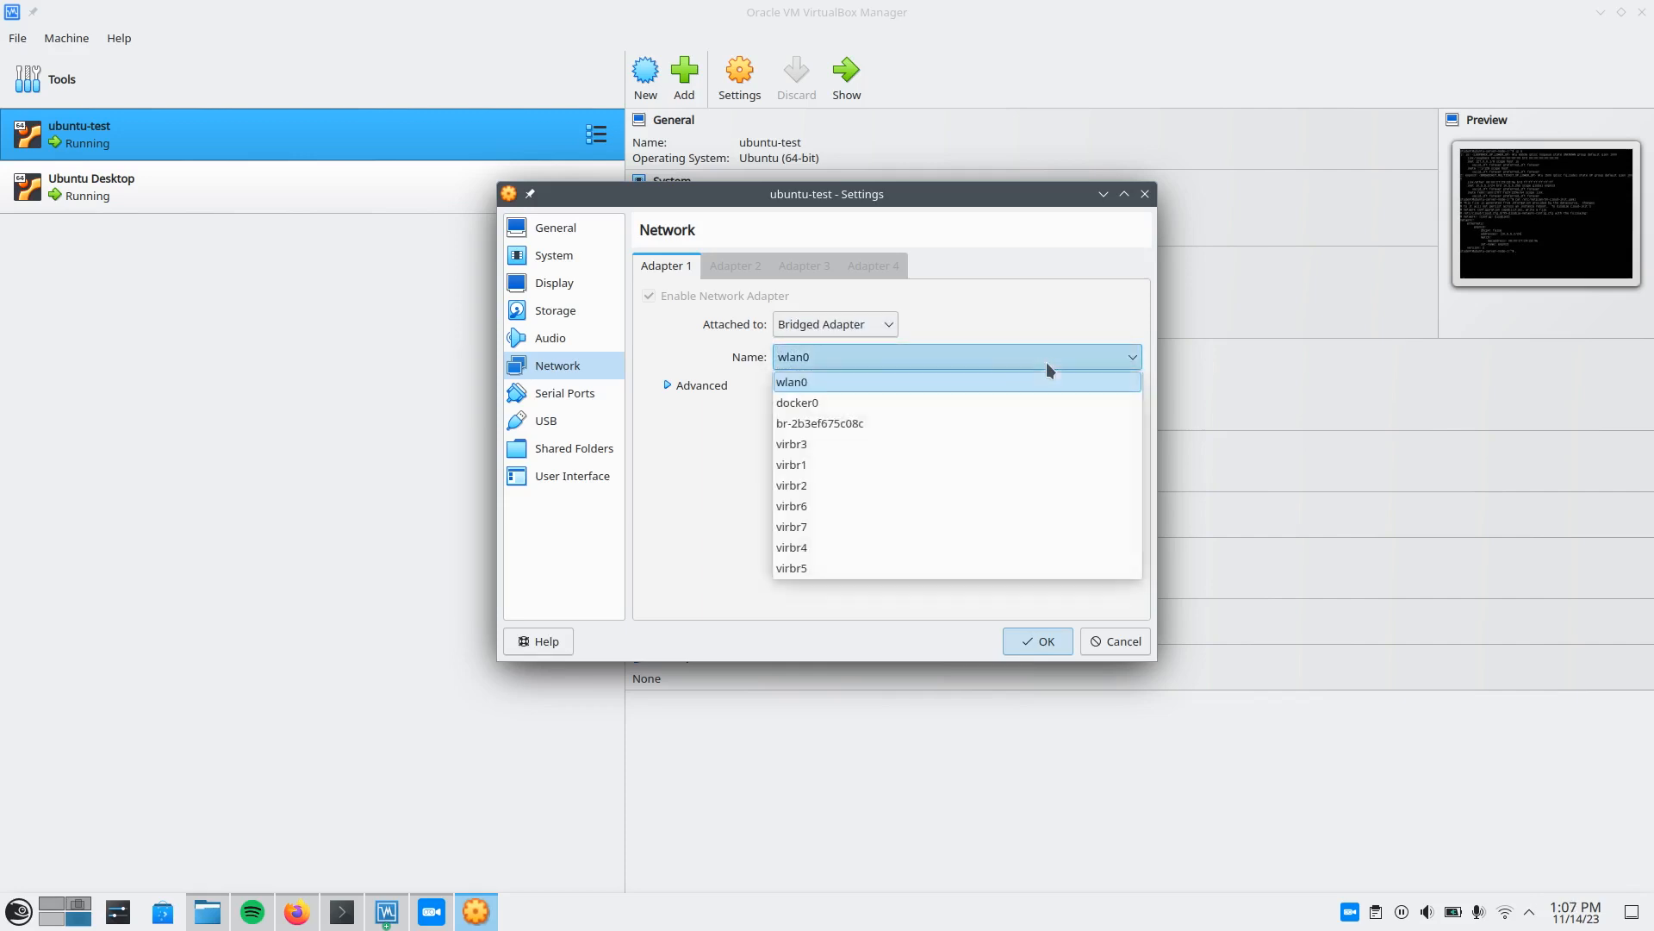
{"action": "left_click", "coordinate": [814, 385]}
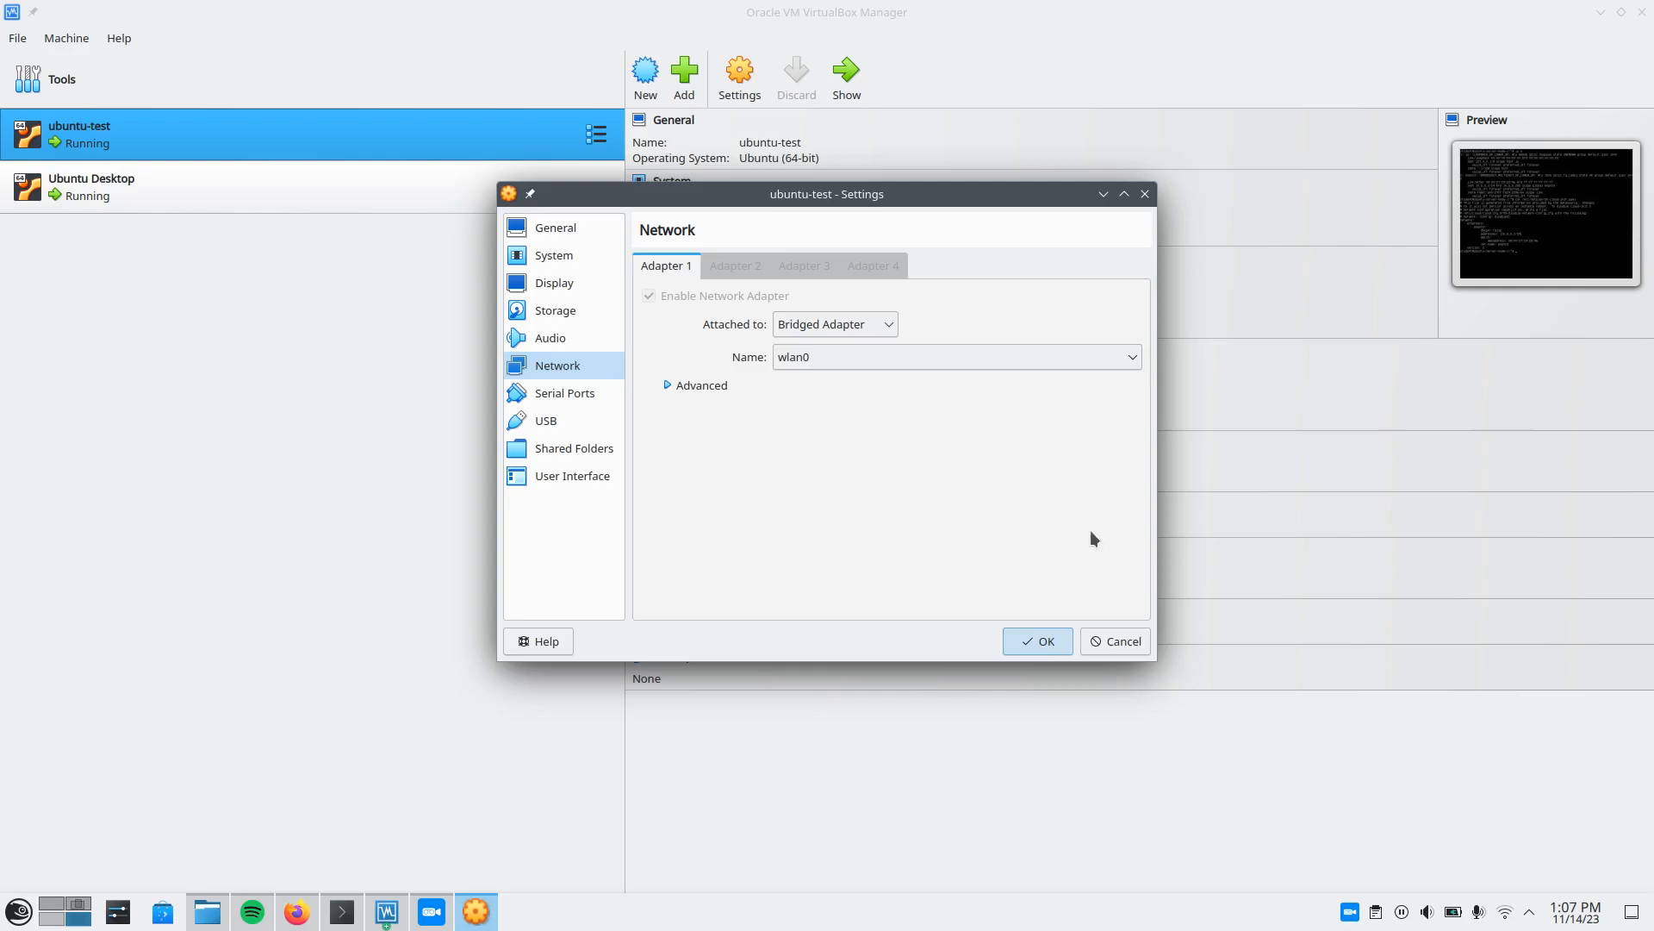
{"action": "left_click", "coordinate": [1042, 640]}
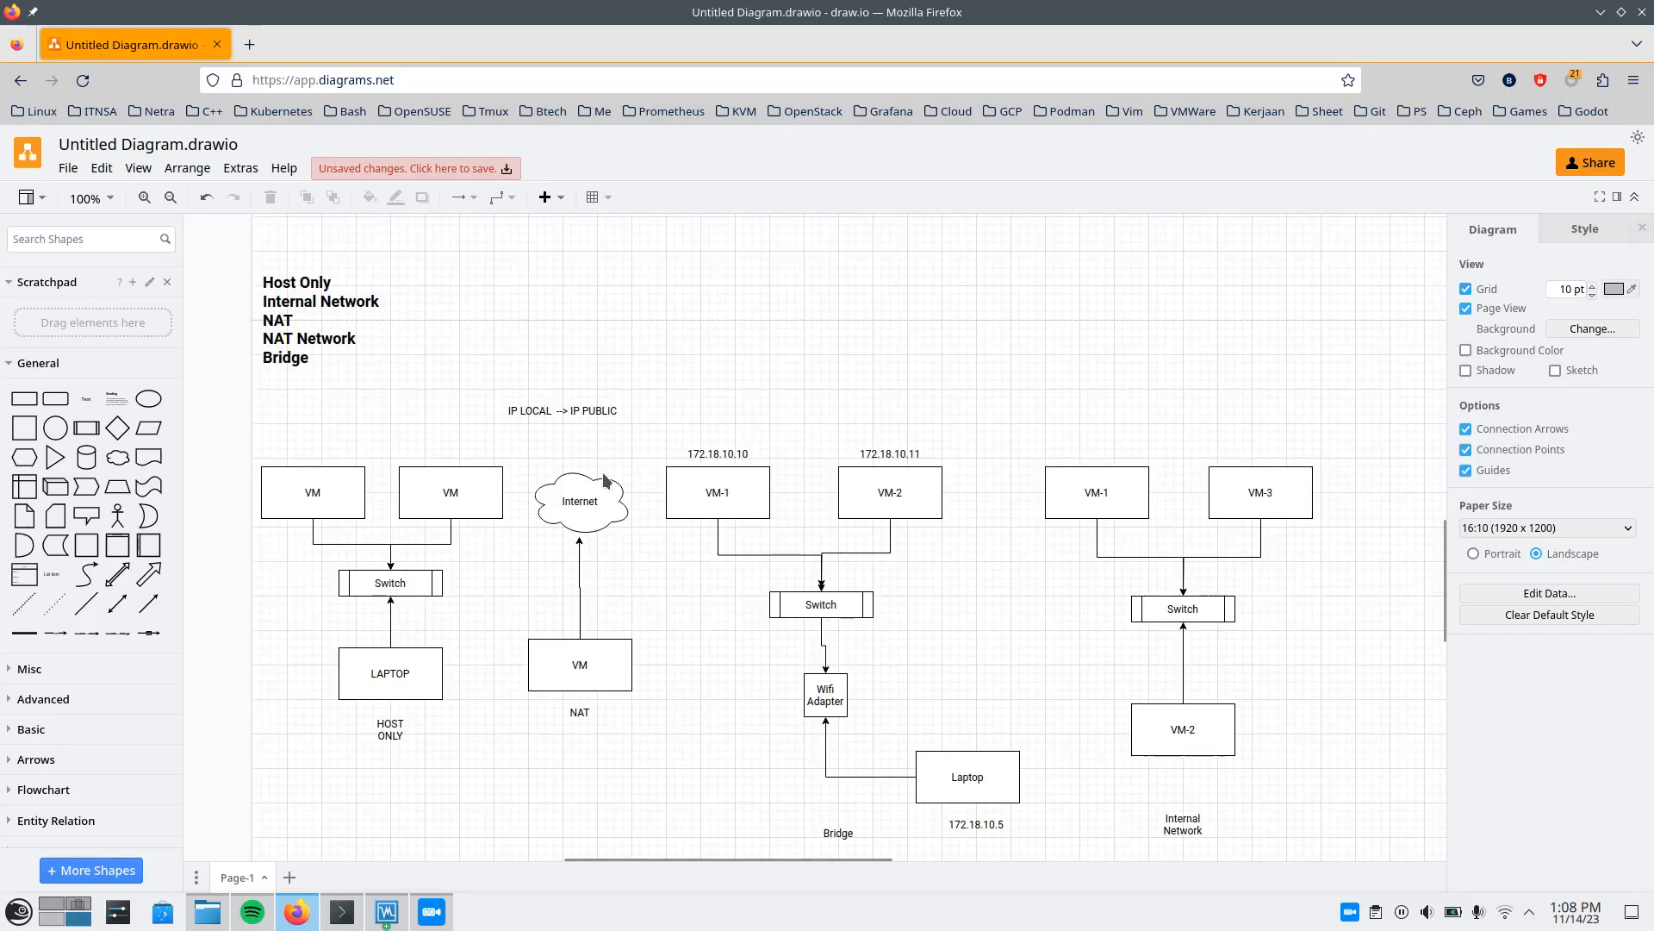
{"action": "scroll", "coordinate": [663, 534], "scroll_direction": "down", "scroll_amount": 1}
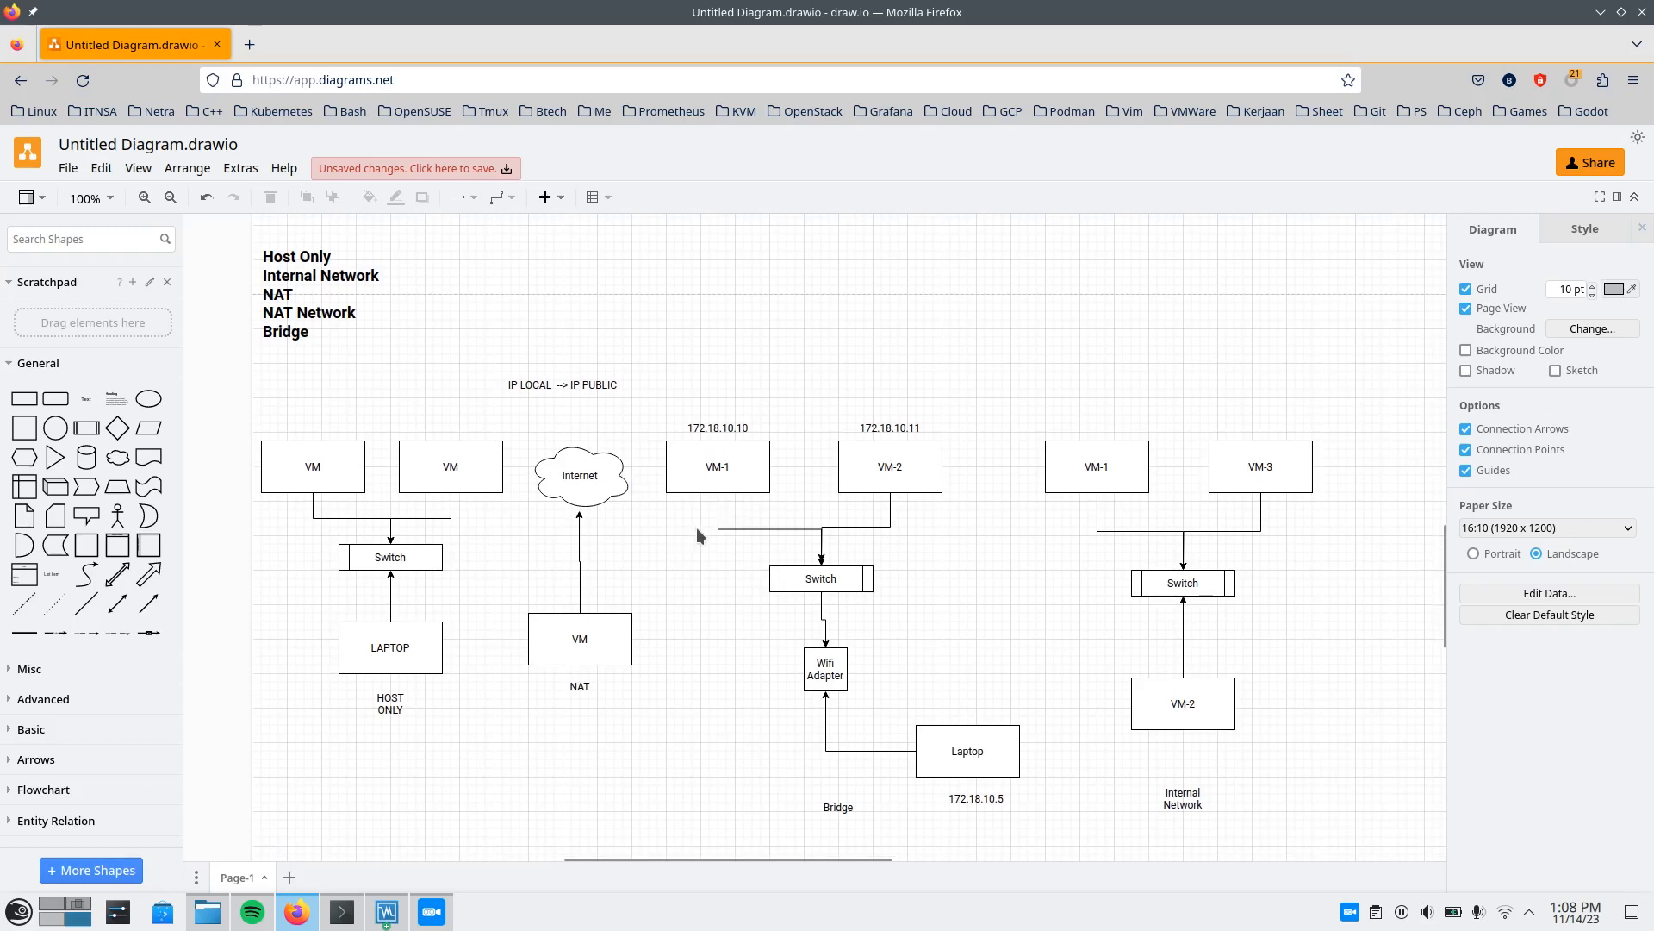
{"action": "scroll", "coordinate": [706, 571], "scroll_direction": "down", "scroll_amount": 2}
{"action": "scroll", "coordinate": [706, 571], "scroll_direction": "up", "scroll_amount": 1}
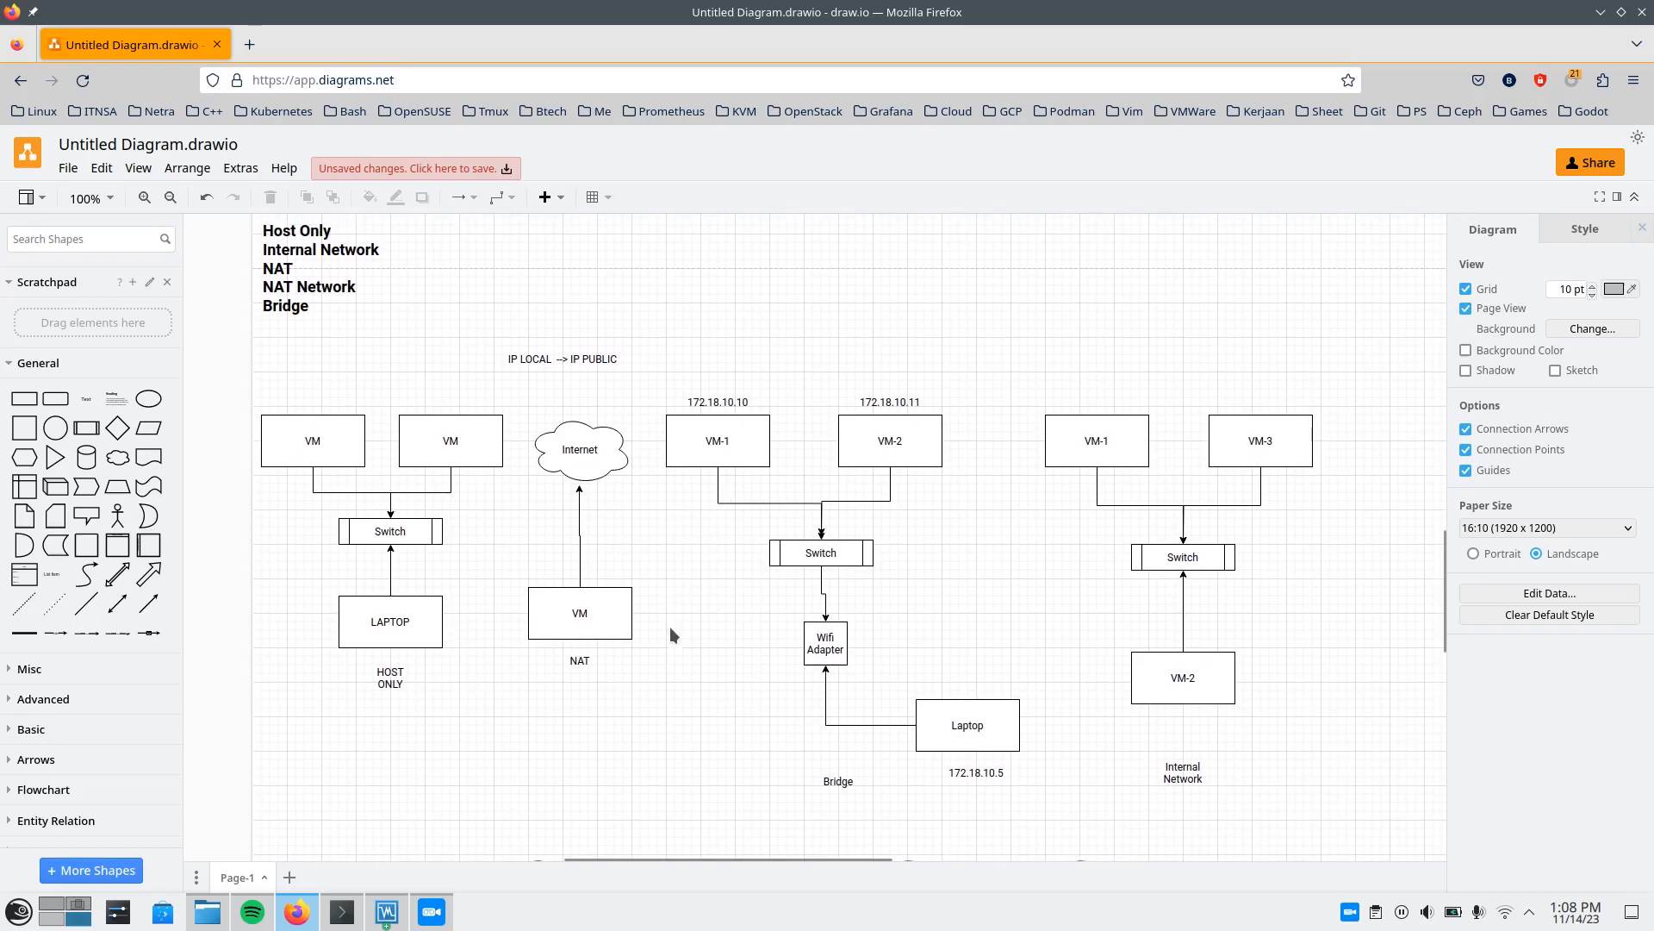